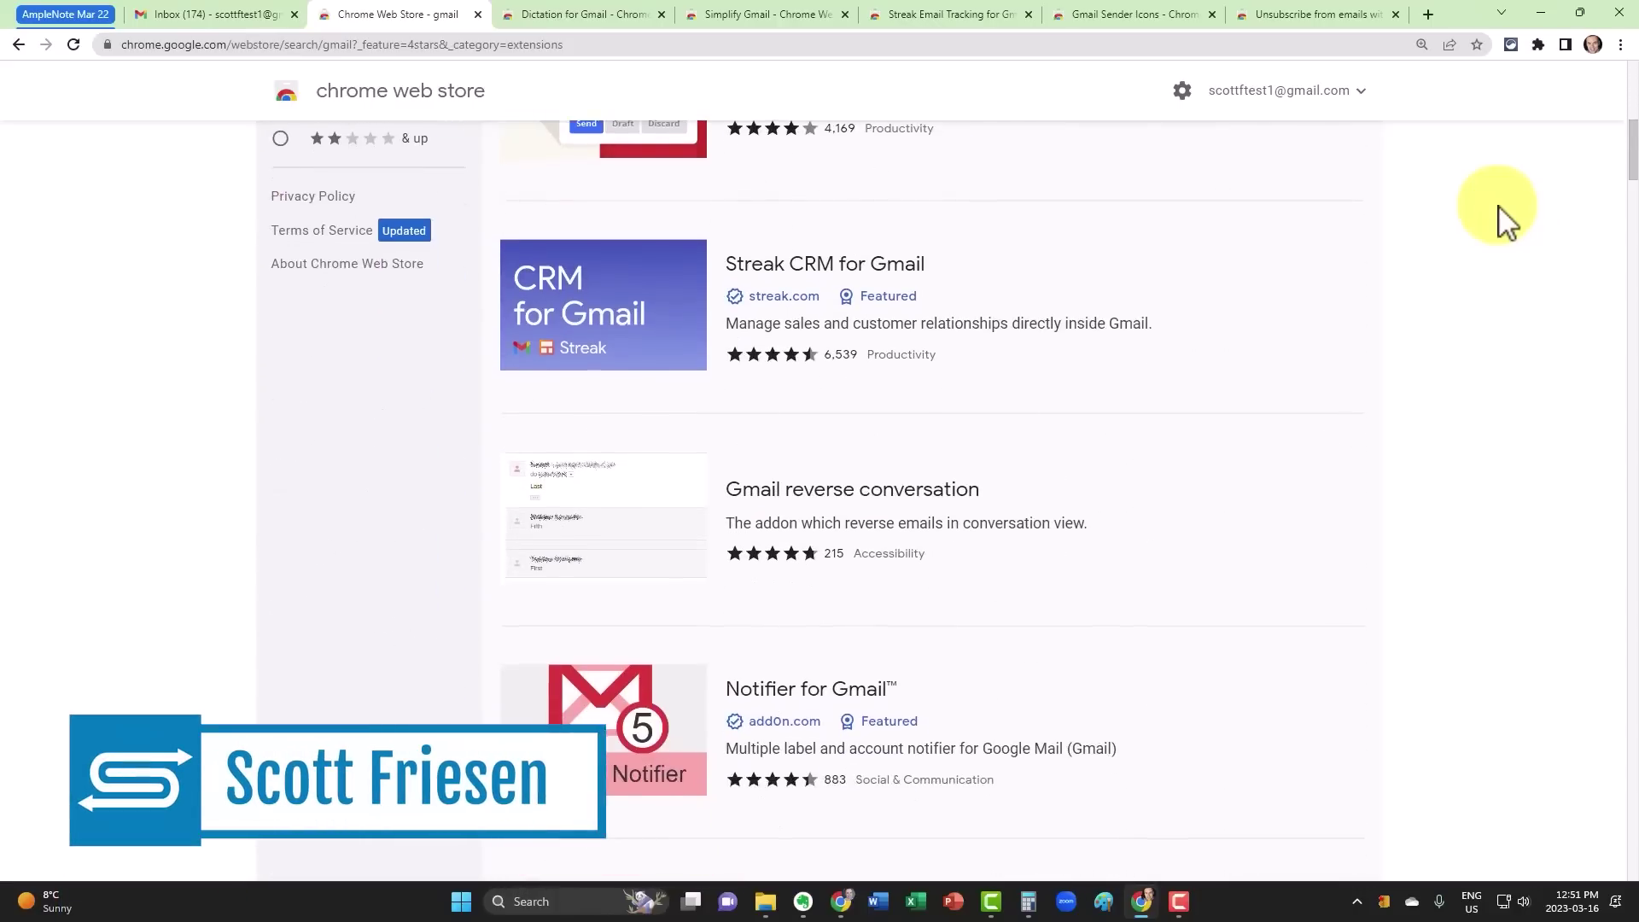
Step: Scroll down through the 'gmail' Web Store extension results and back up again
scroll(1508, 222, down, 4)
scroll(1507, 222, down, 2)
scroll(1507, 222, down, 6)
scroll(1507, 222, down, 2)
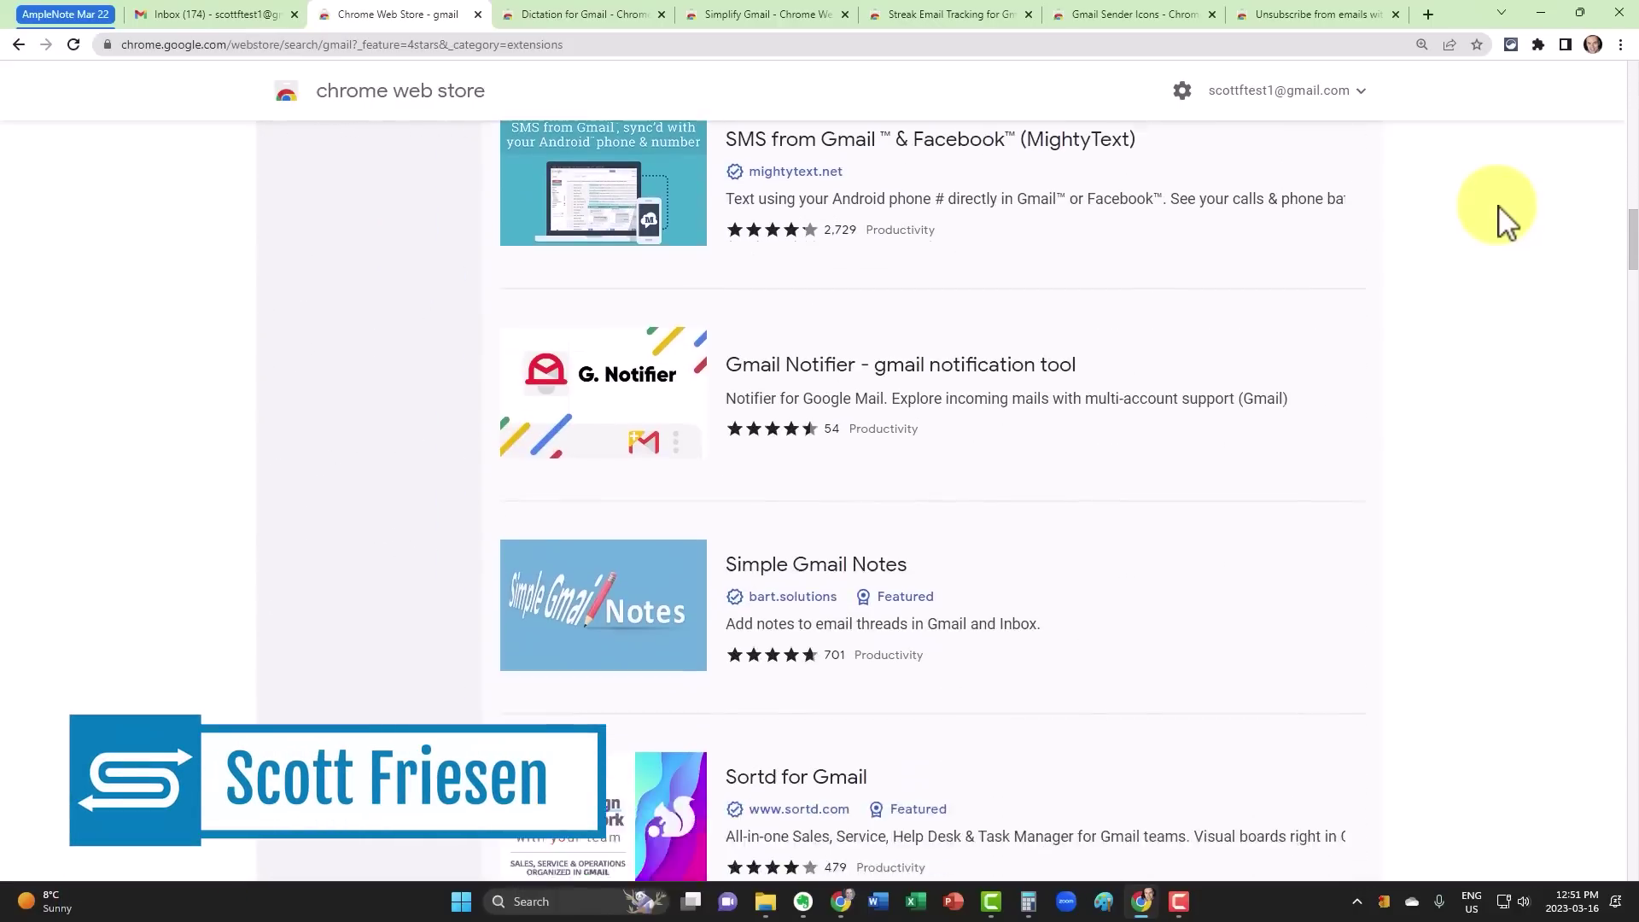
scroll(1507, 222, down, 3)
scroll(1507, 223, down, 3)
scroll(1507, 222, down, 3)
scroll(1507, 222, down, 2)
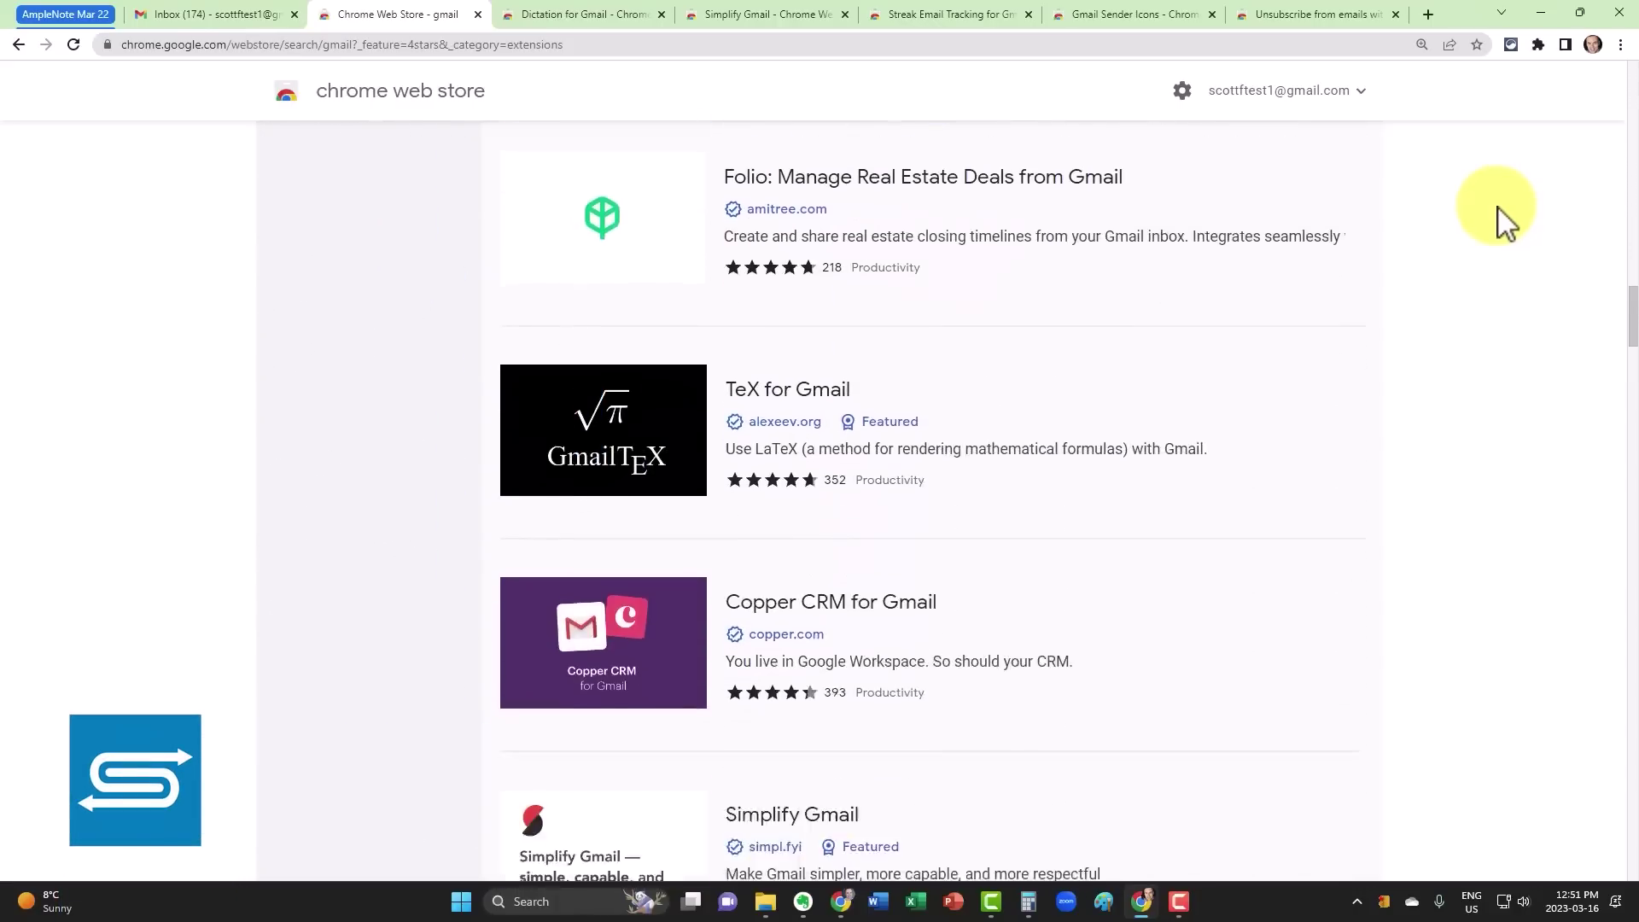
scroll(1507, 222, down, 1)
scroll(1507, 222, down, 4)
scroll(1507, 222, down, 2)
scroll(1507, 222, down, 4)
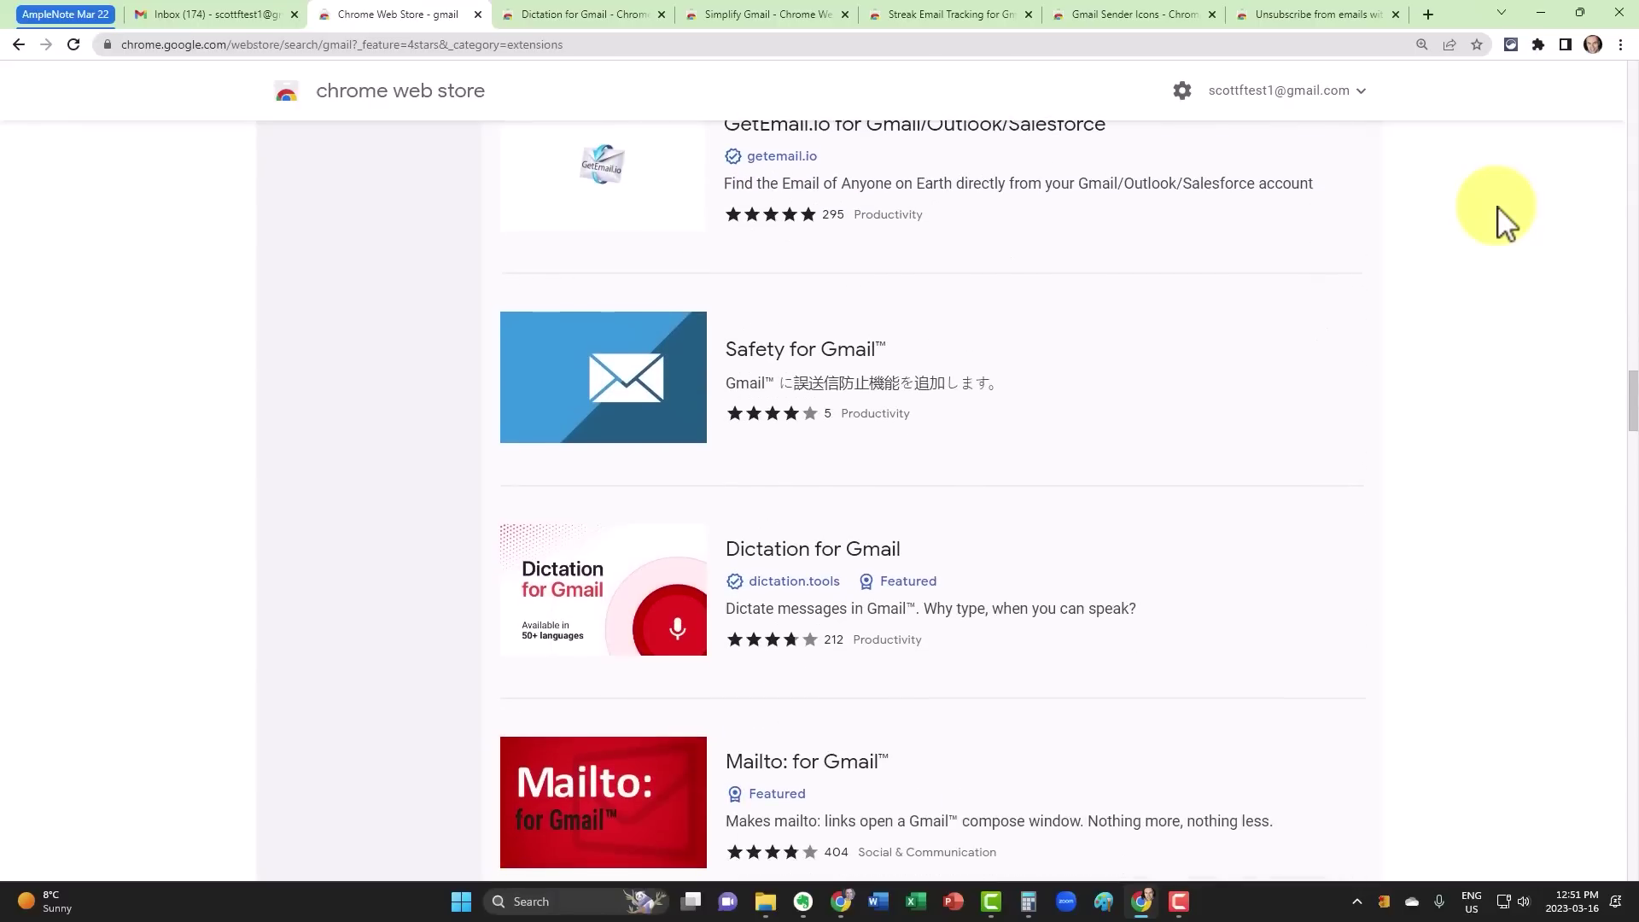
scroll(1507, 222, up, 4)
scroll(1507, 222, up, 6)
scroll(1508, 222, up, 6)
scroll(1507, 222, up, 4)
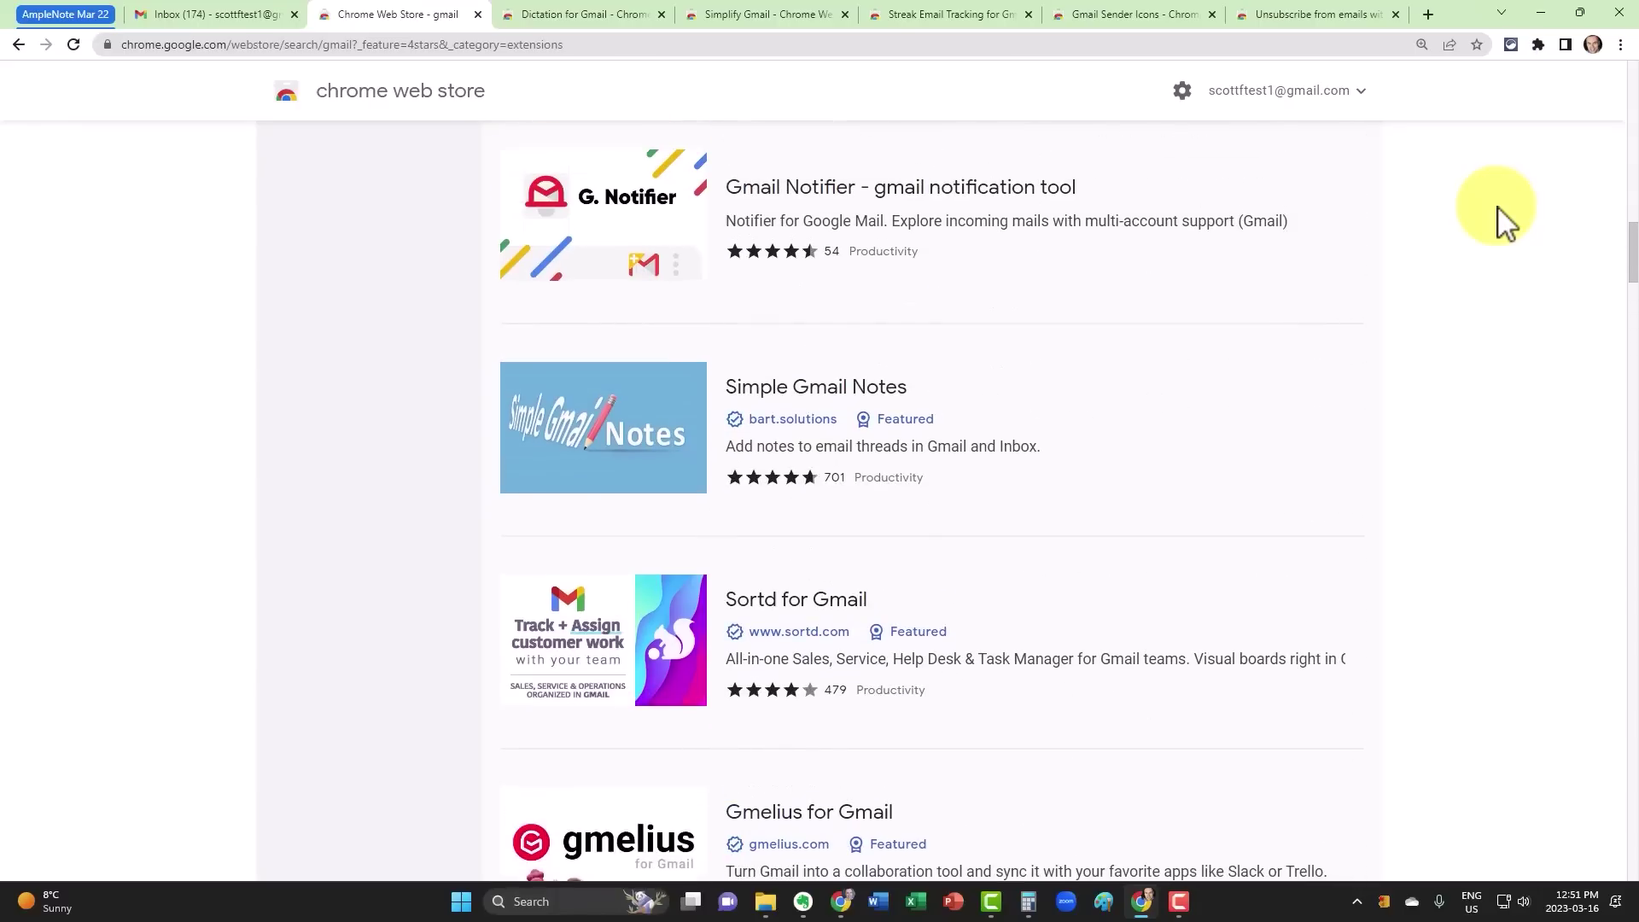
scroll(1507, 222, up, 1)
scroll(1505, 220, up, 6)
Step: Flip through the Simplify, Streak, Sender Icons and Trimbox listings, then scroll Dictation for Gmail's overview
click(619, 15)
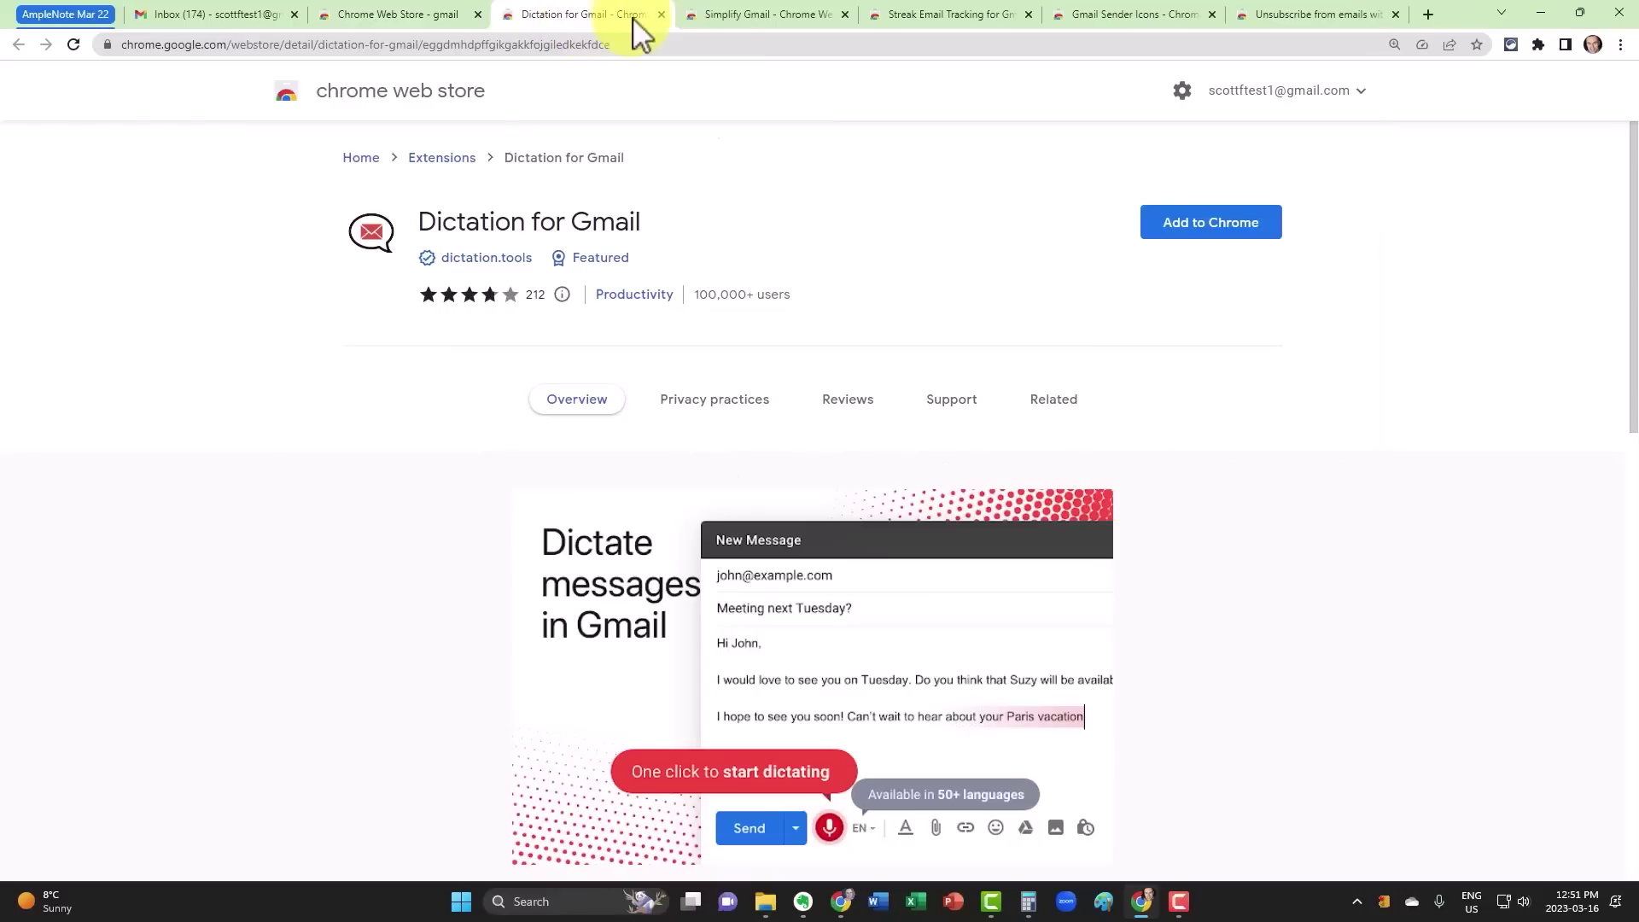
click(742, 17)
click(915, 15)
click(1088, 15)
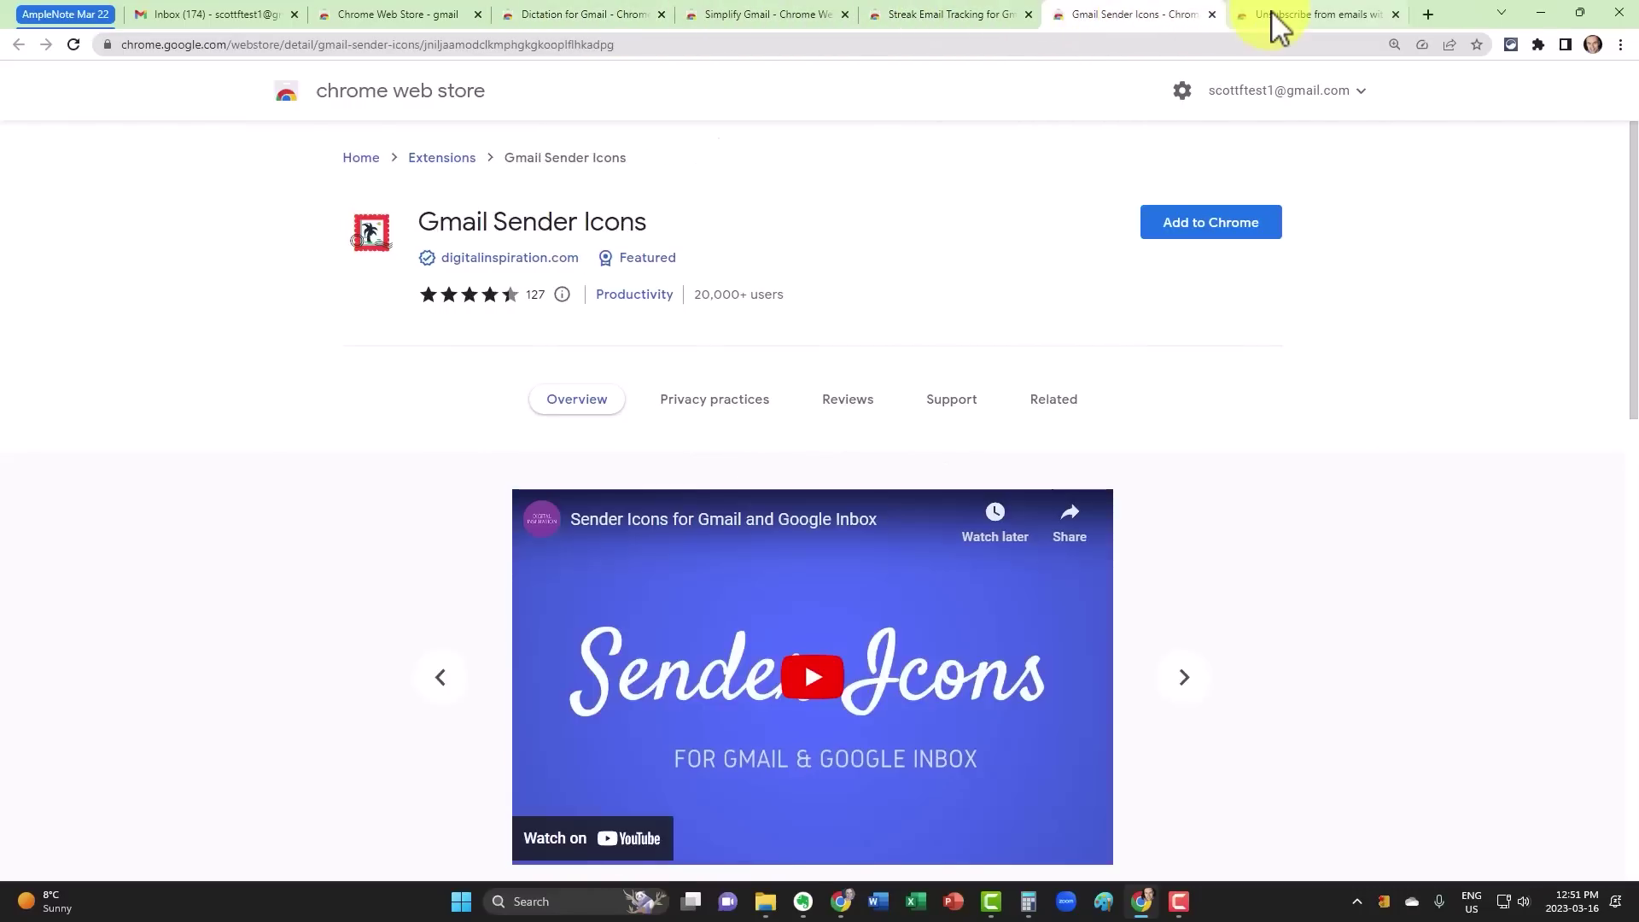
click(1272, 12)
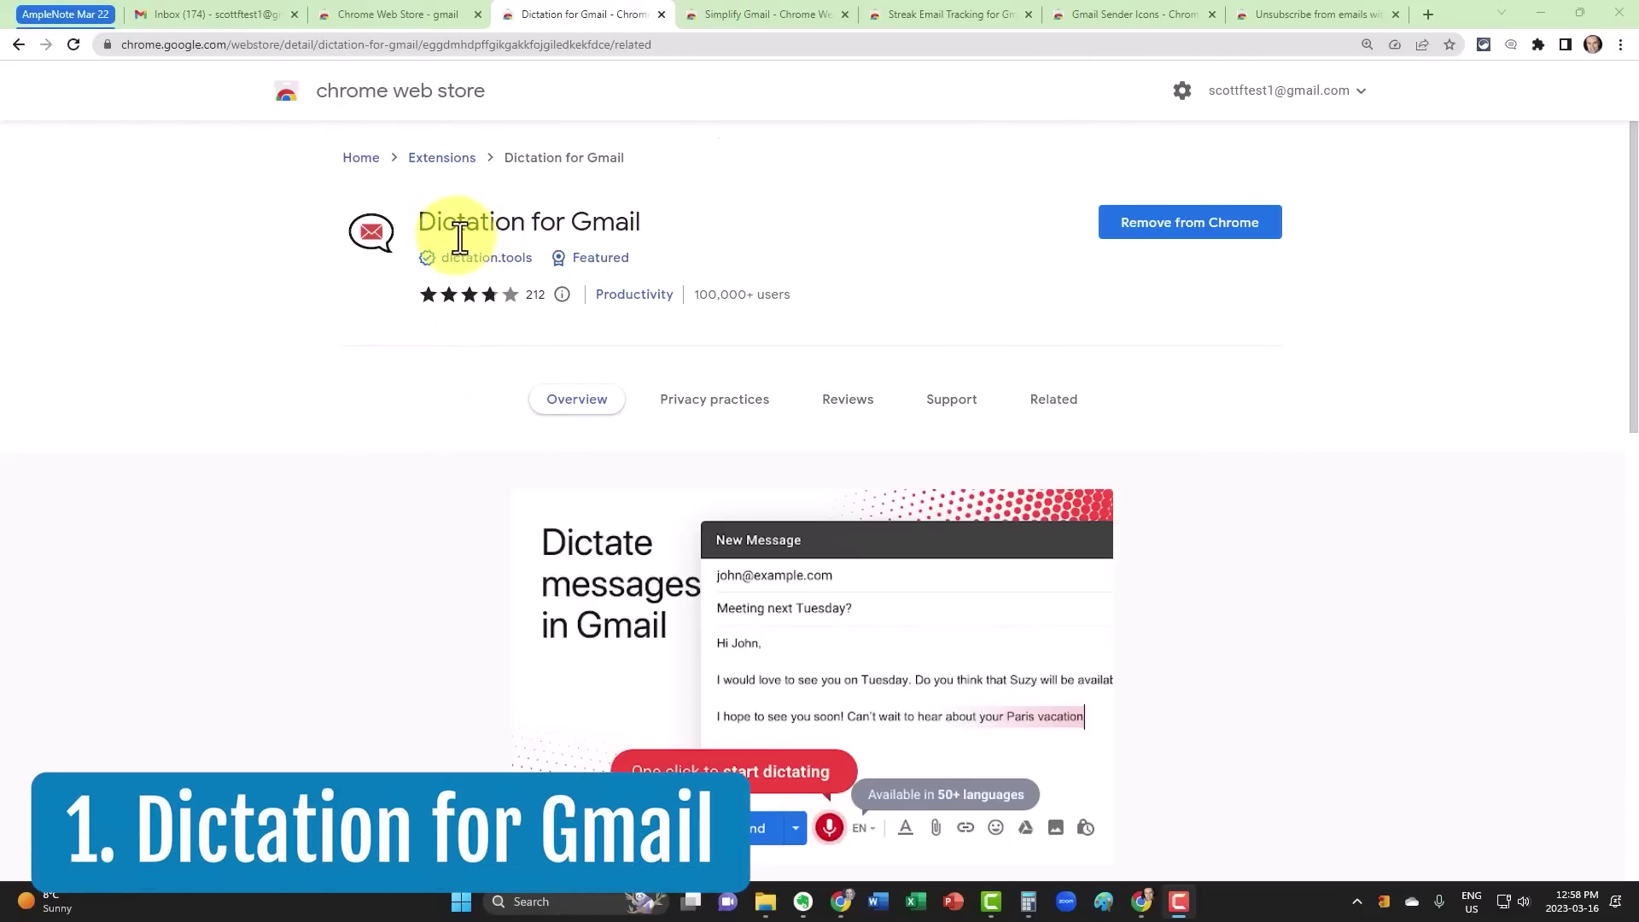
scroll(339, 503, down, 1)
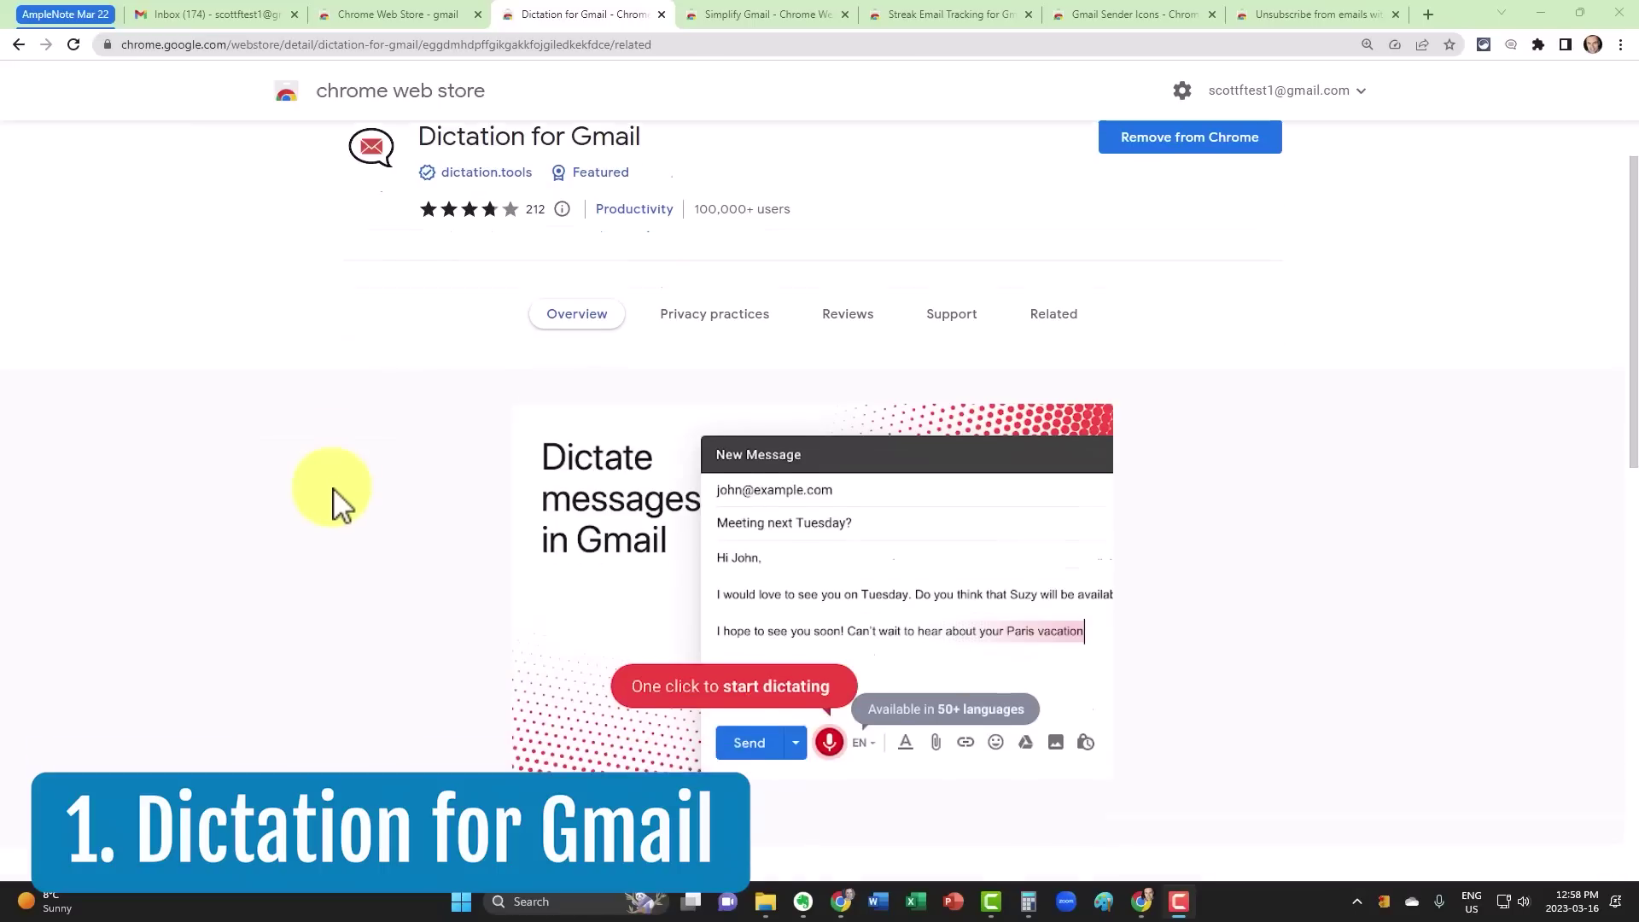
scroll(339, 504, down, 2)
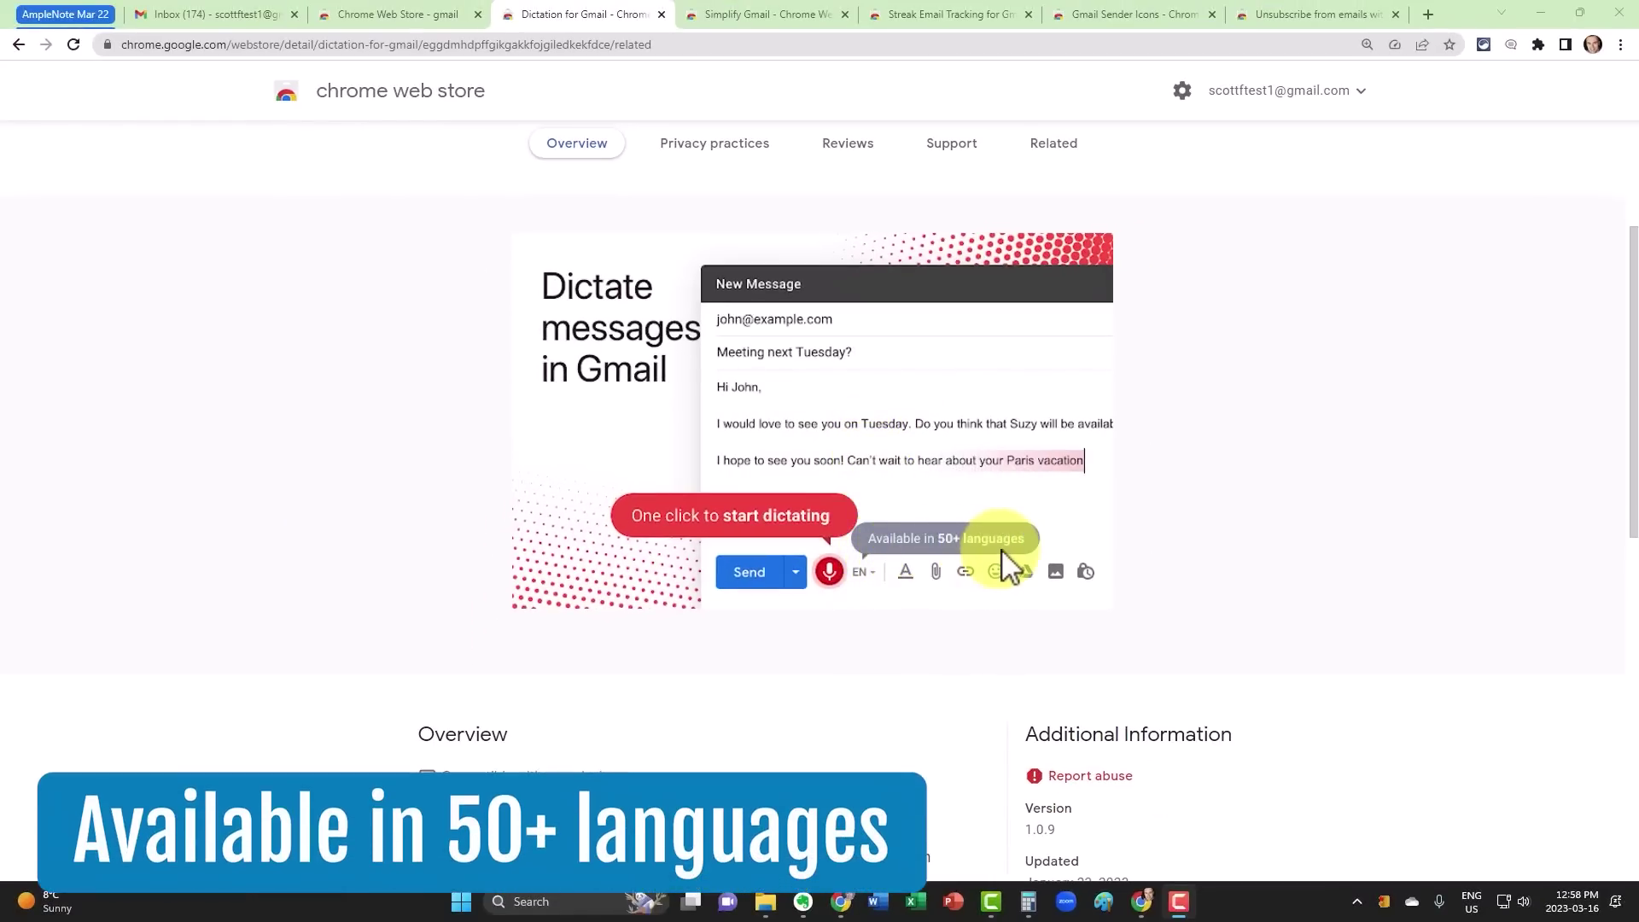
Step: Start a new Gmail message in a full-size compose window with the cursor in the body
click(238, 19)
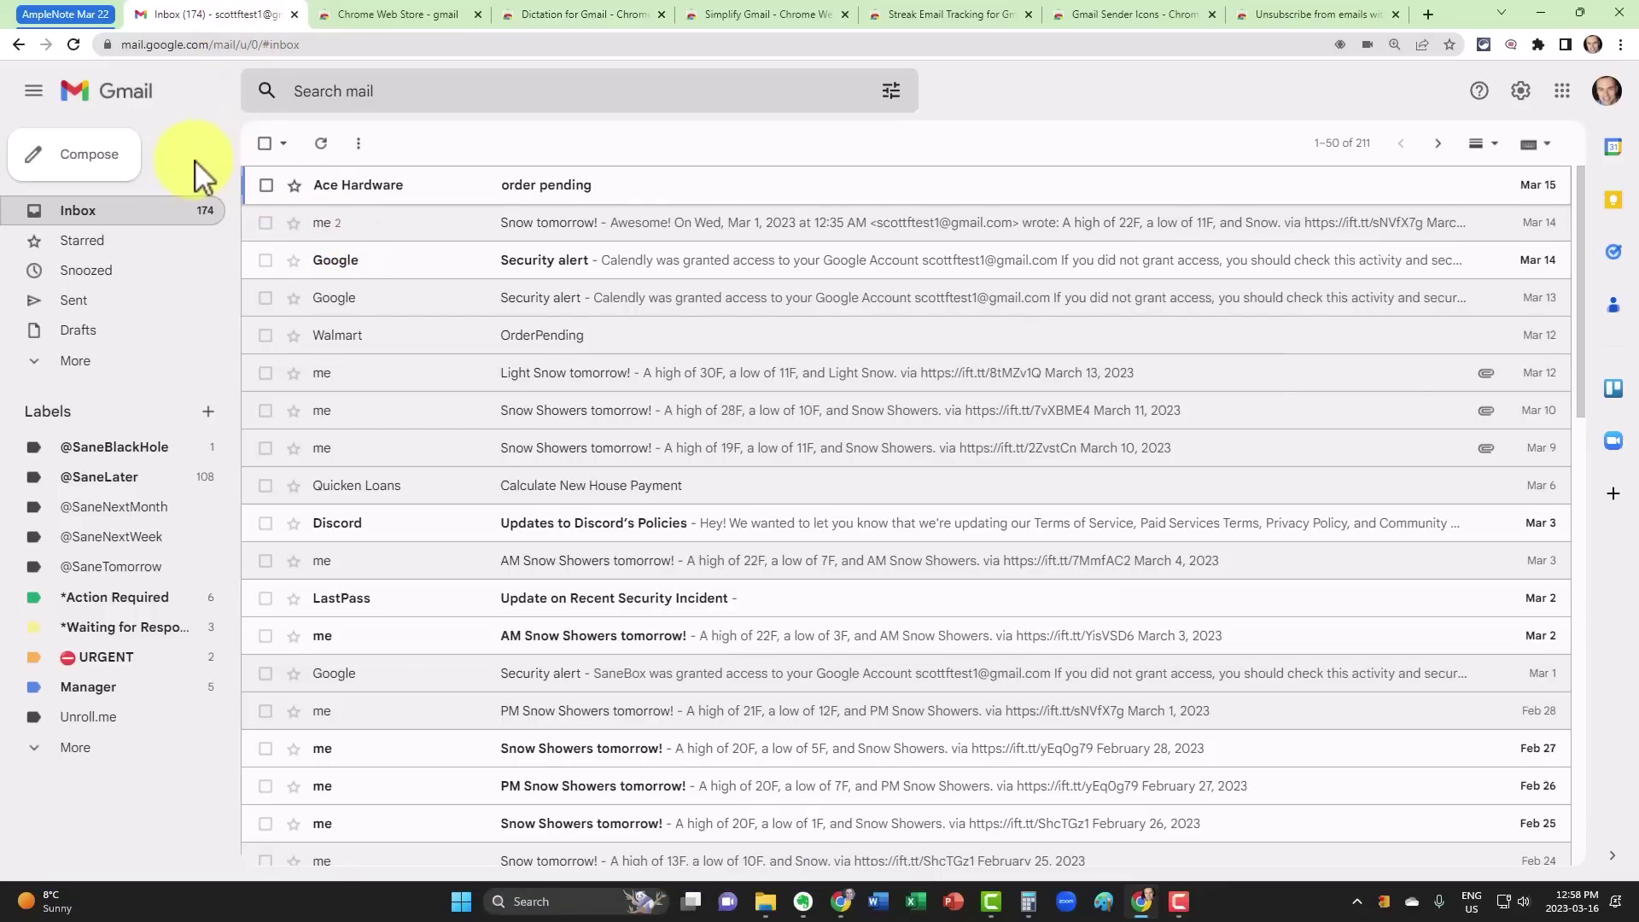
click(102, 162)
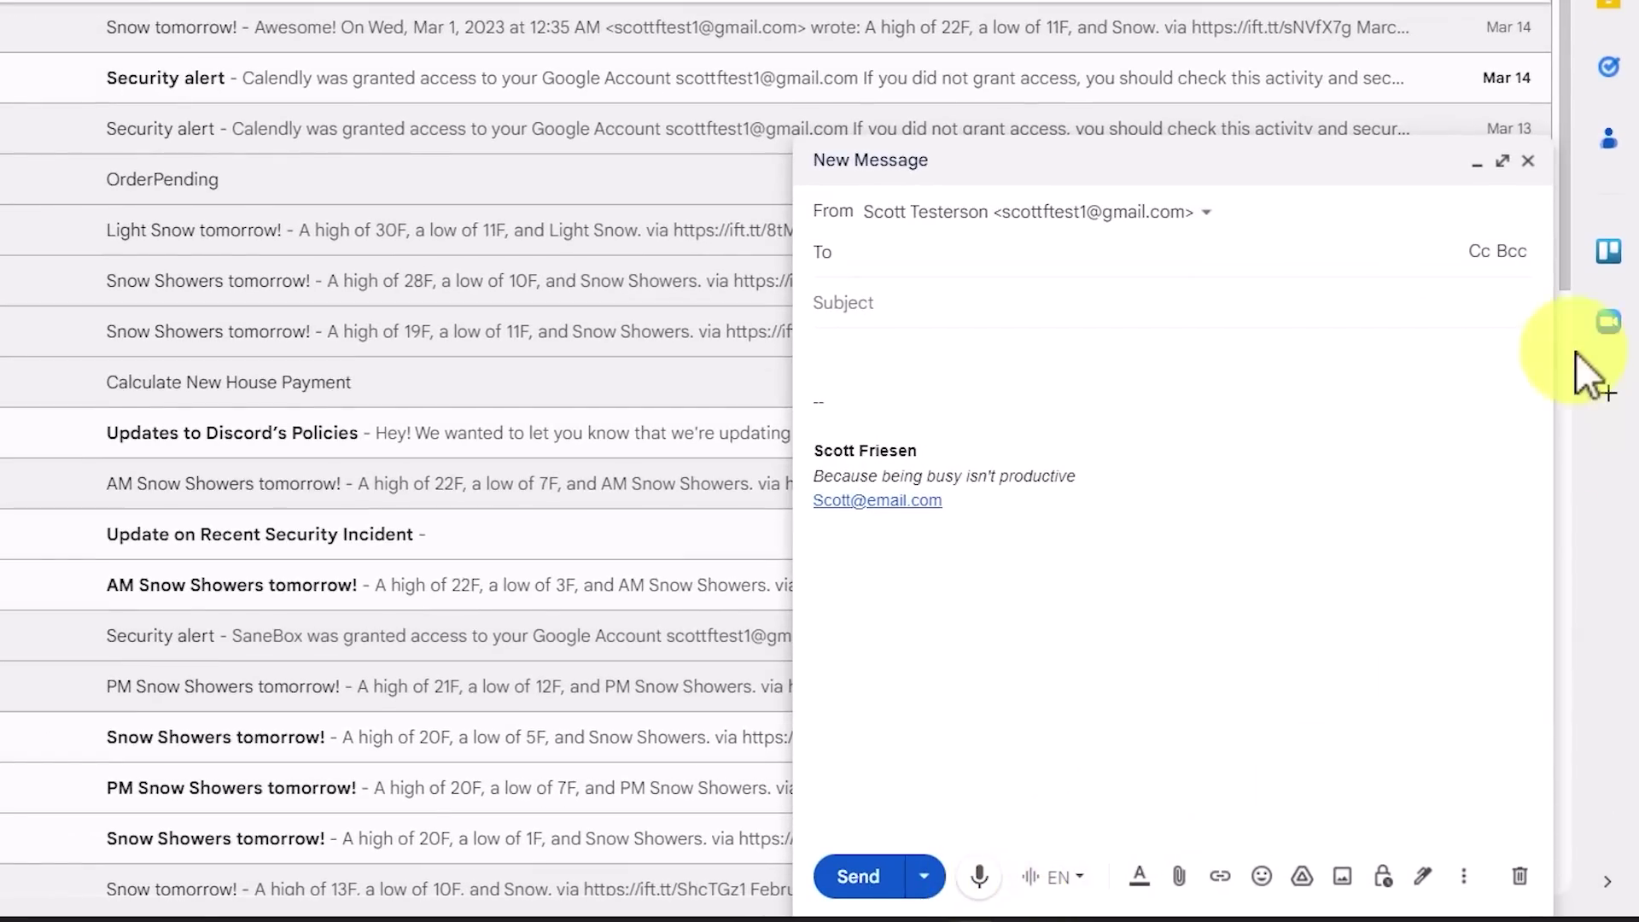
click(1502, 160)
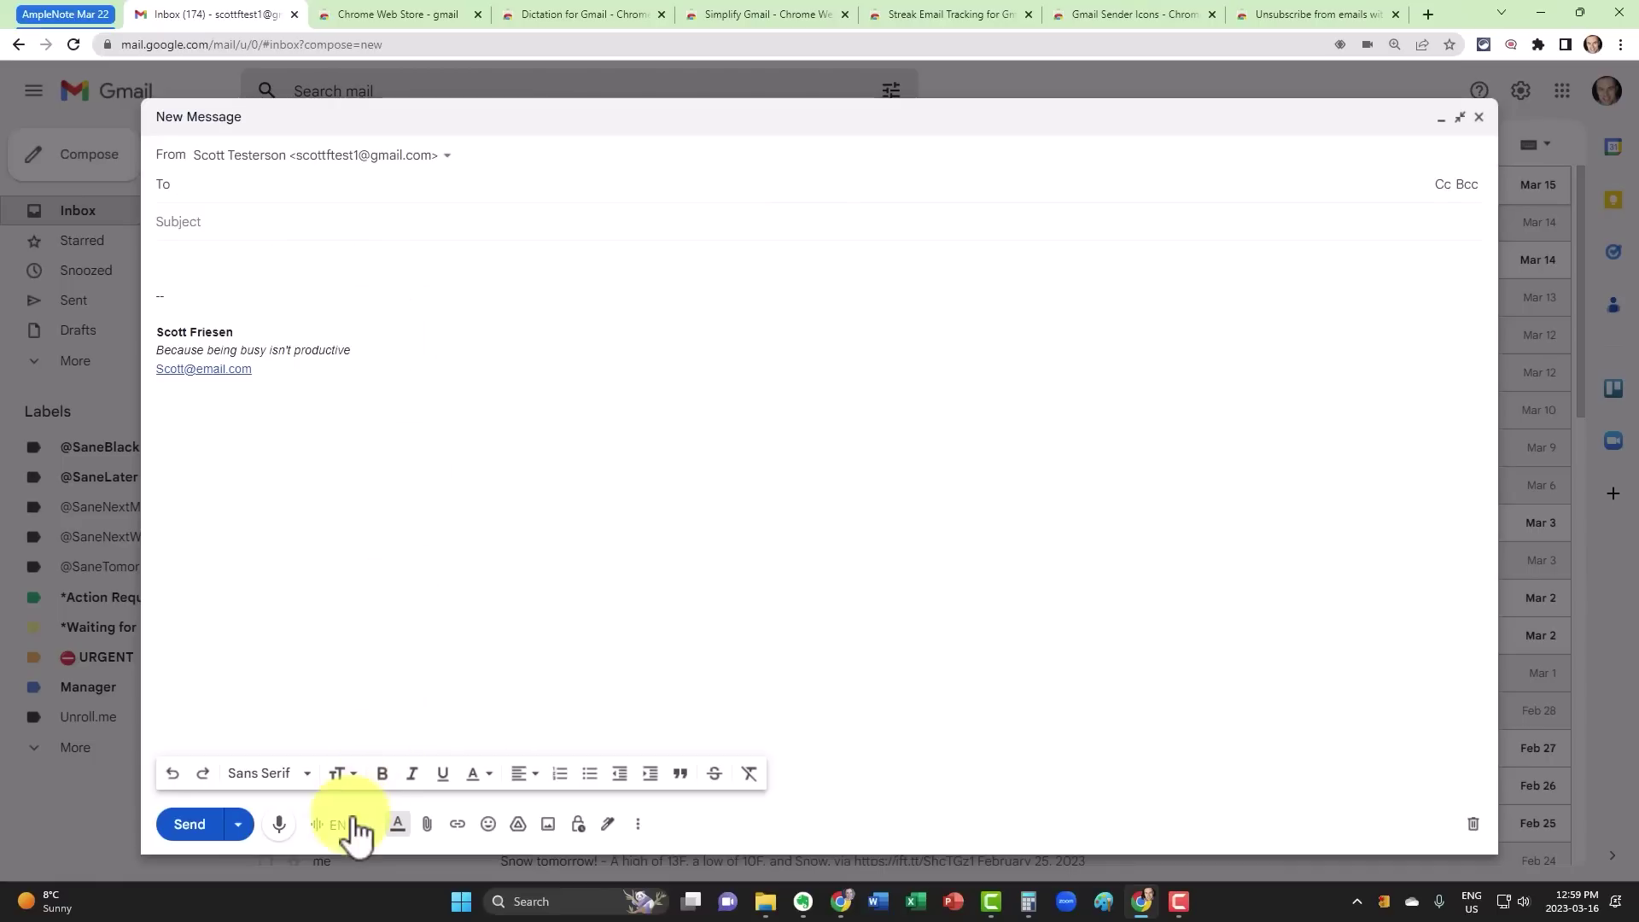
click(513, 589)
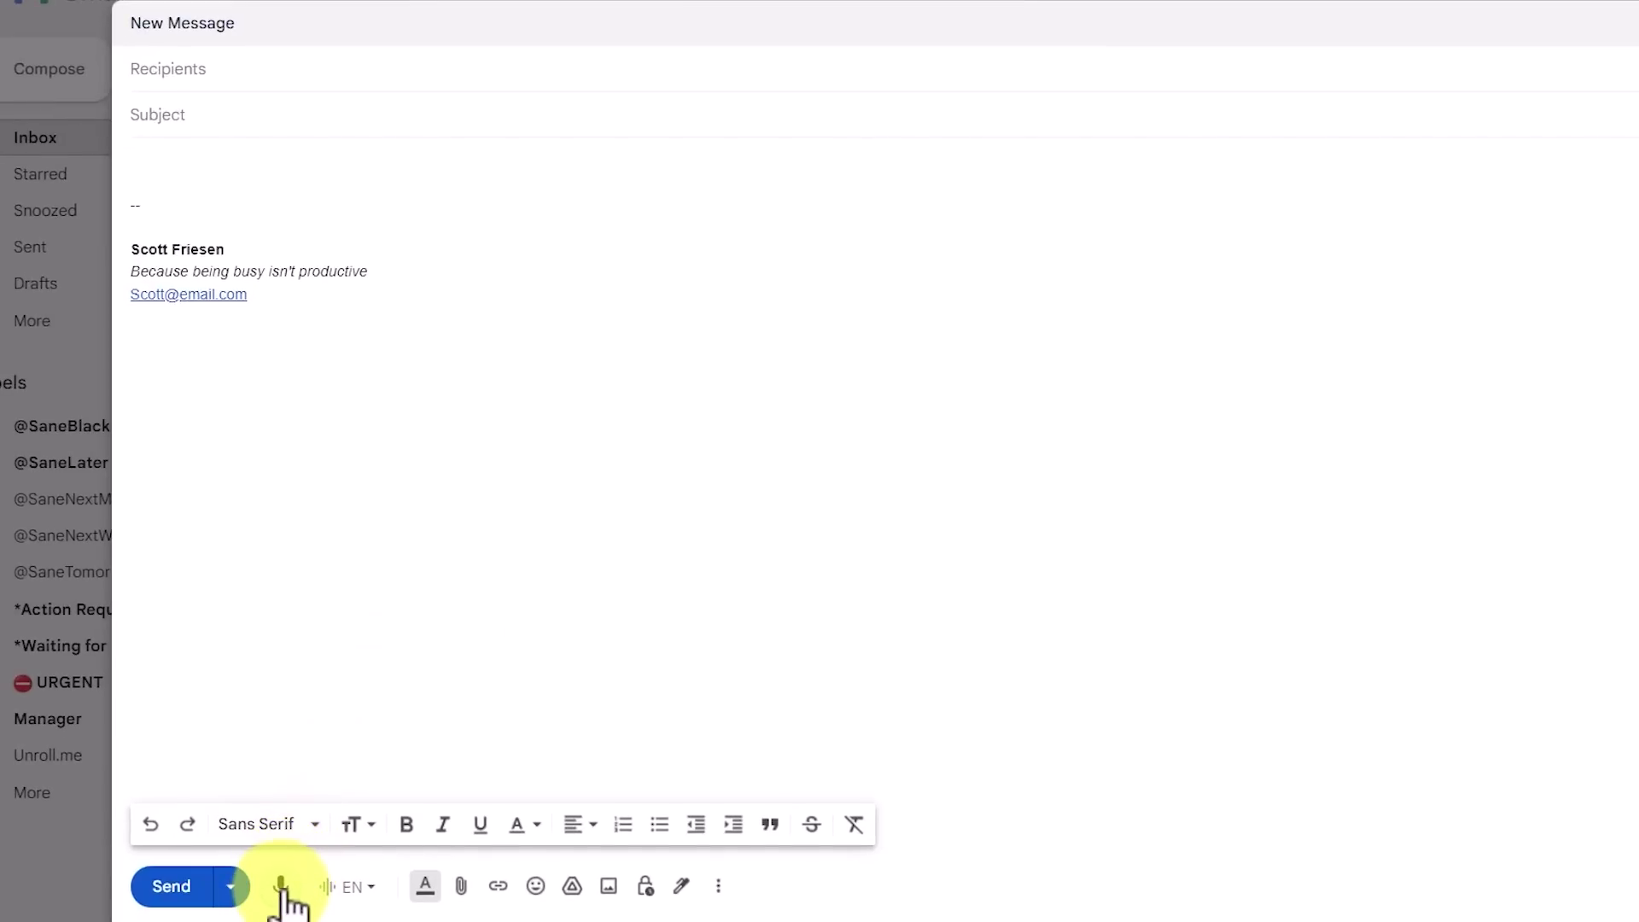
Step: Dictate the meeting follow-up message and delete the blank lines above the greeting
click(281, 886)
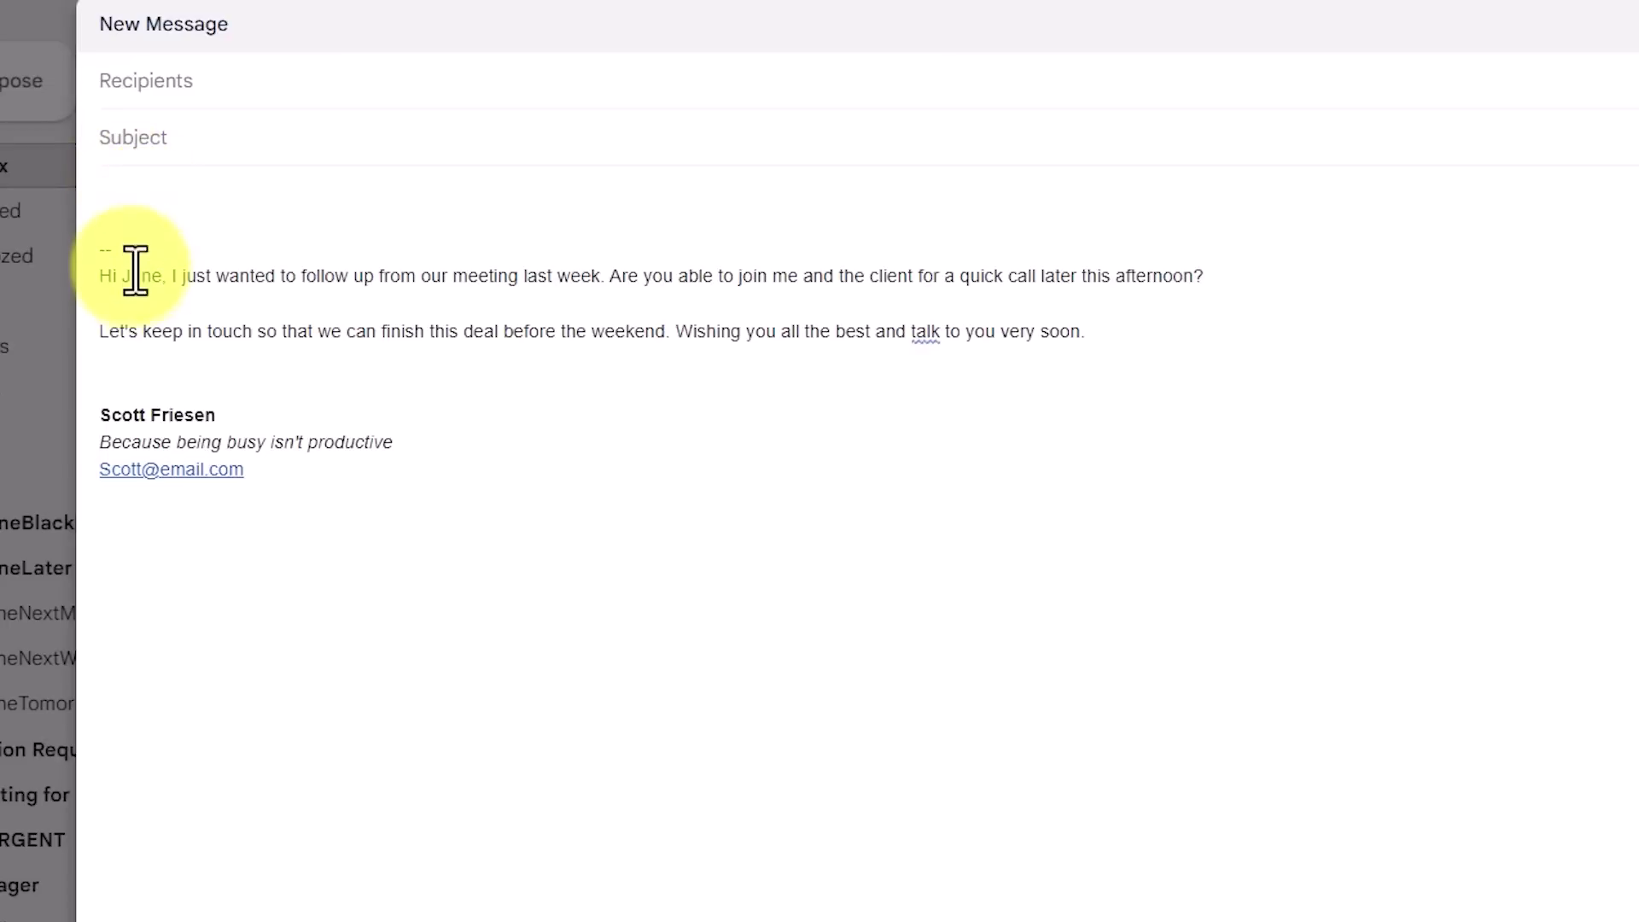
drag(135, 252, 80, 245)
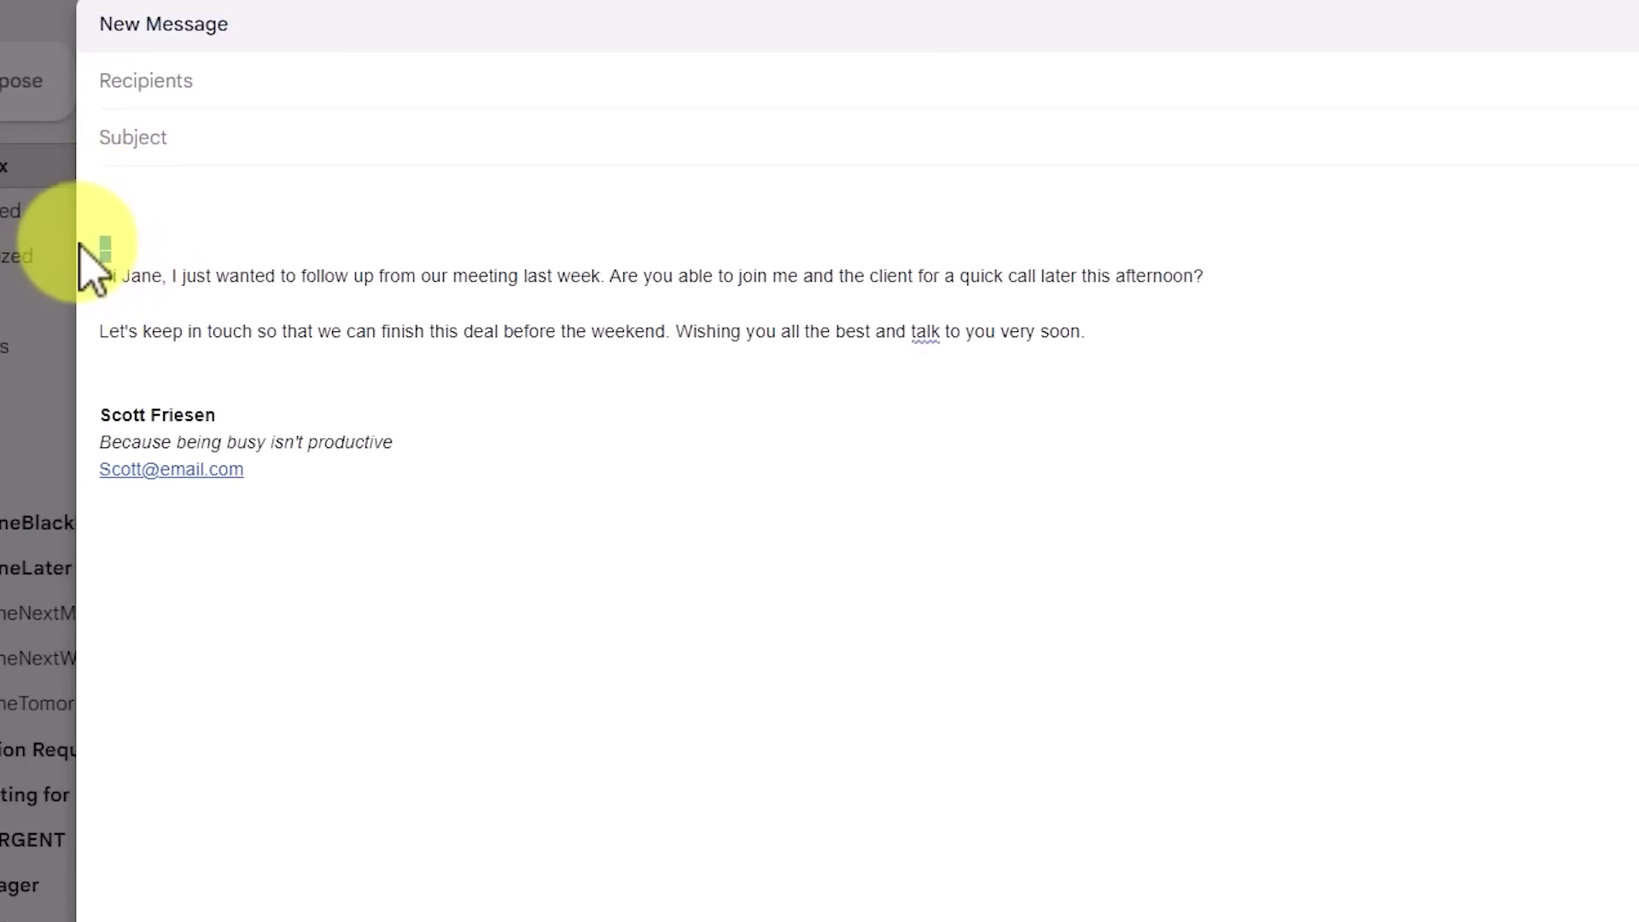
key(BackSpace)
key(BackSpace)
key(BackSpace)
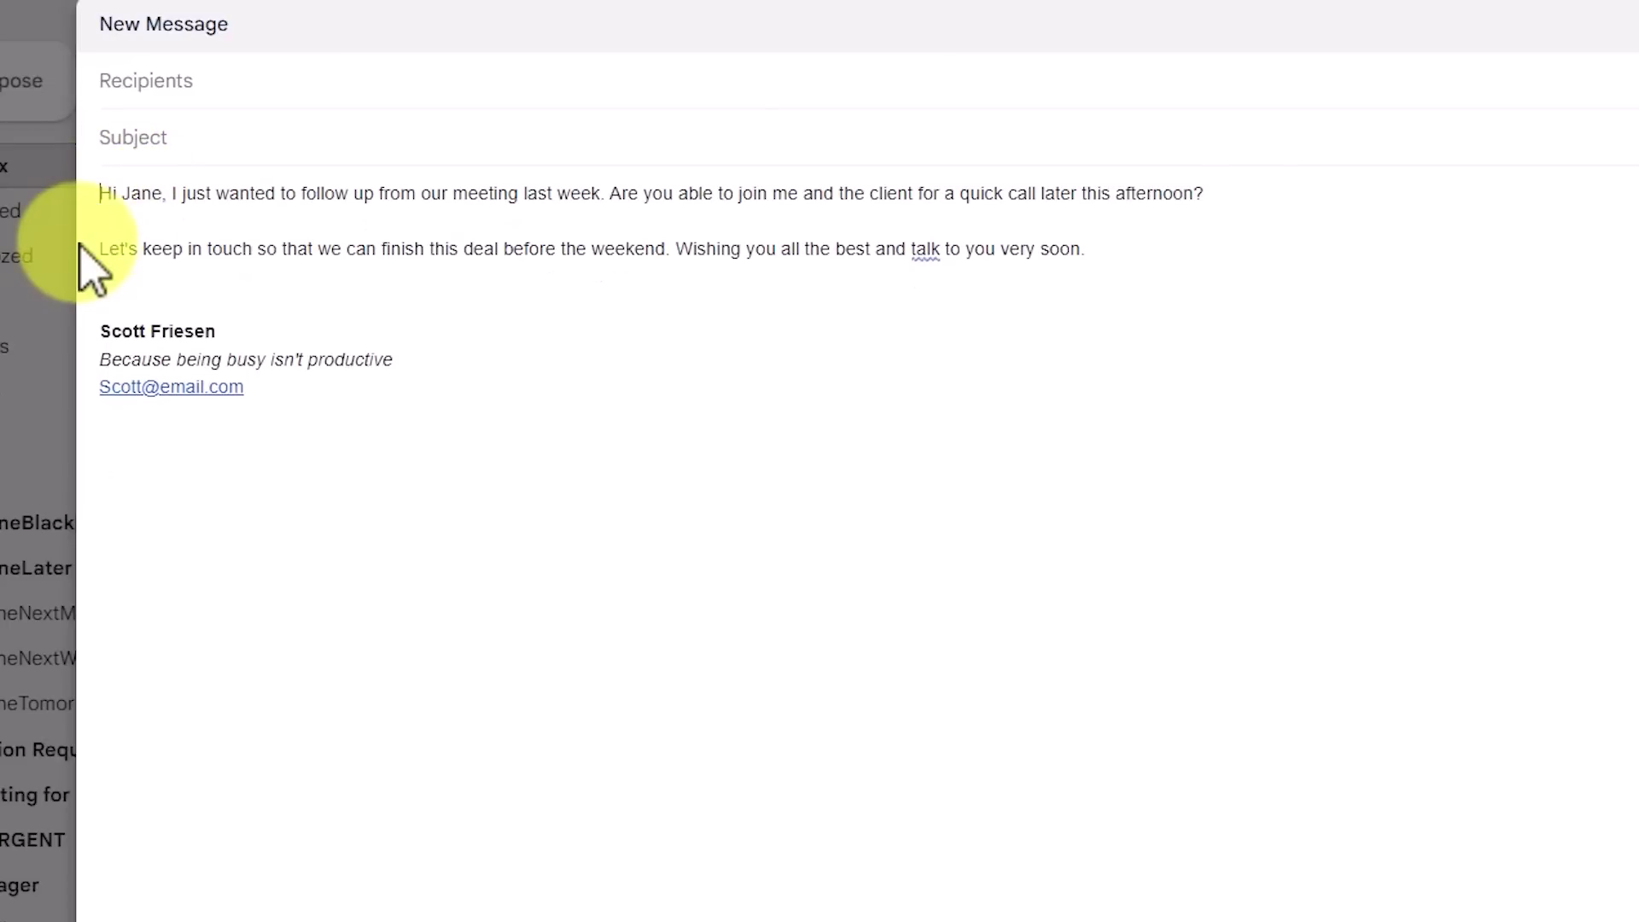
click(1181, 256)
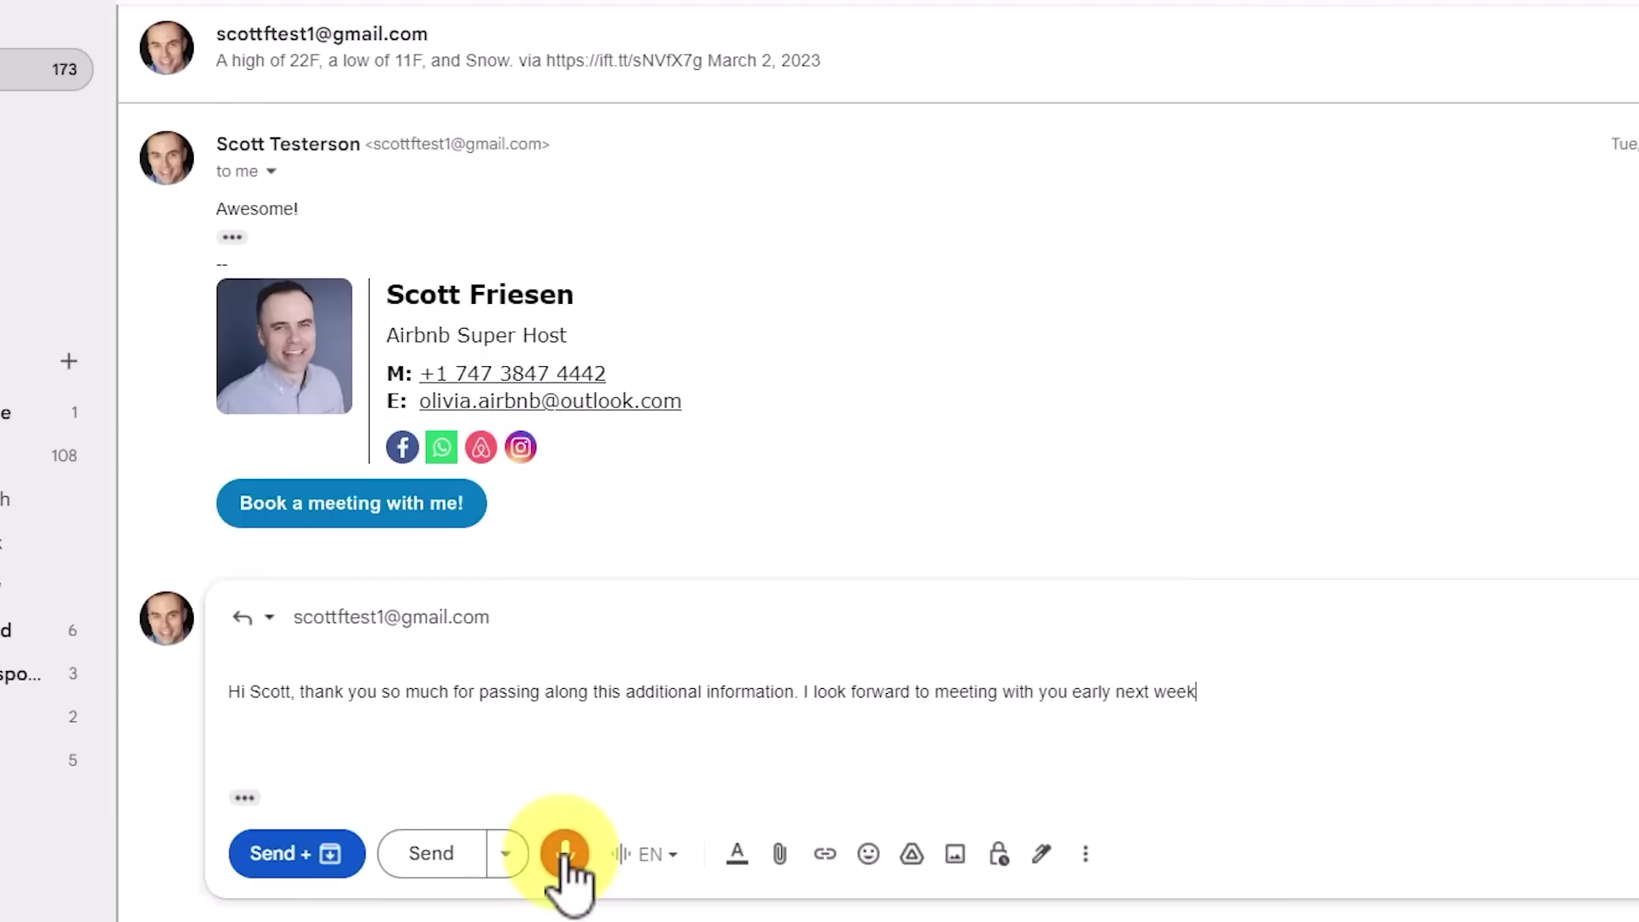
Step: Stop dictating the reply, then browse the EN dictation language list and close it
click(566, 856)
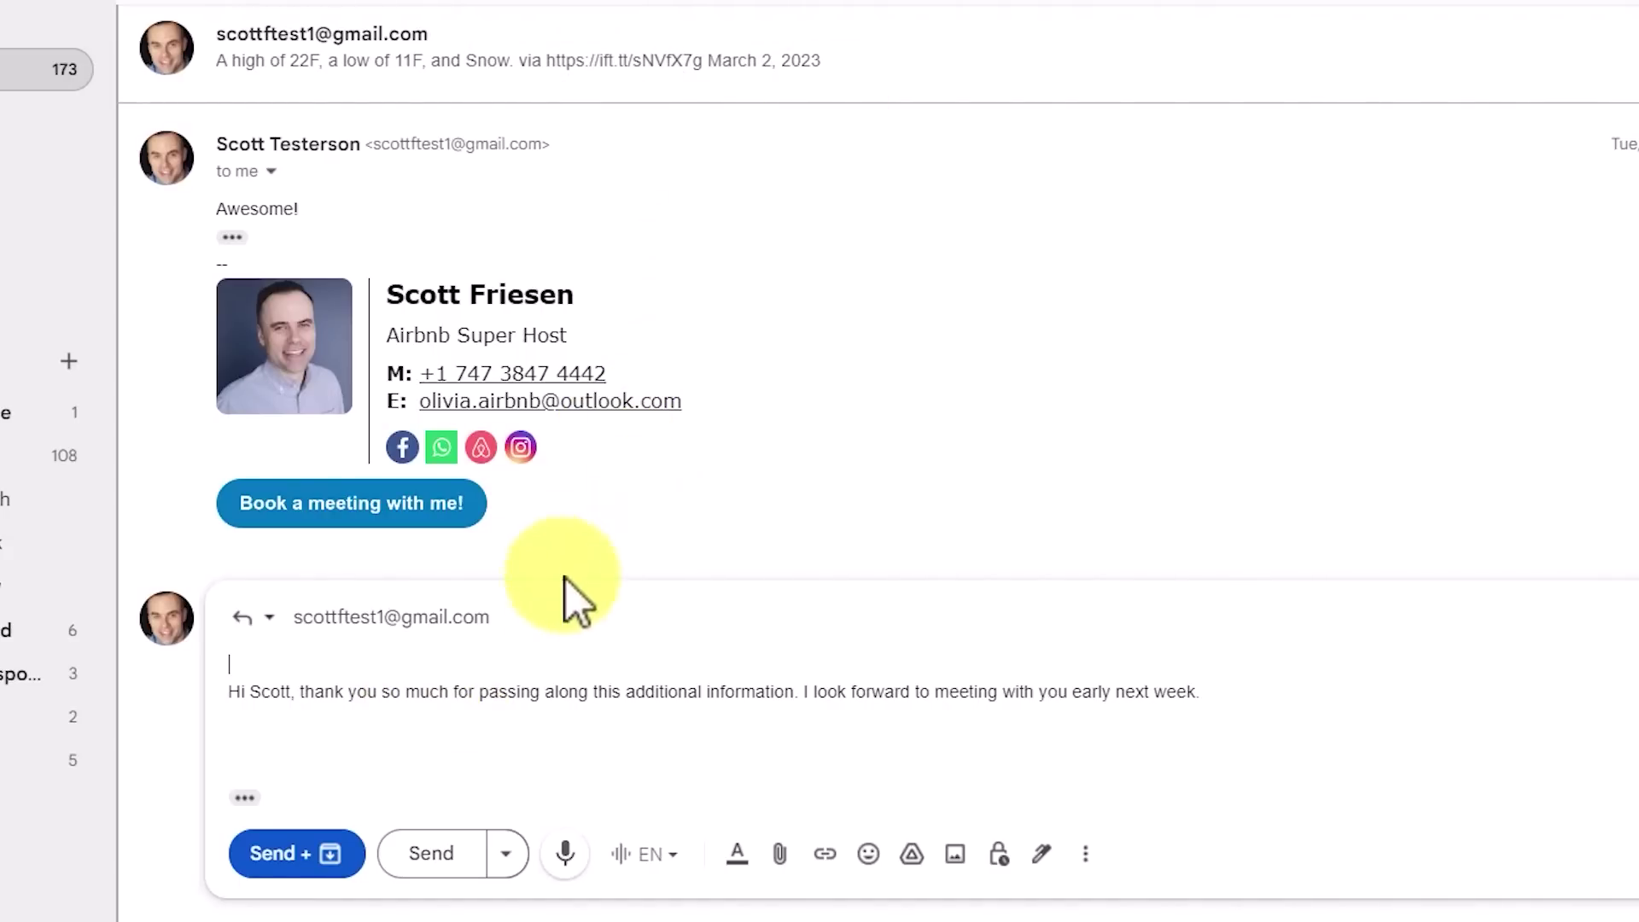
click(647, 858)
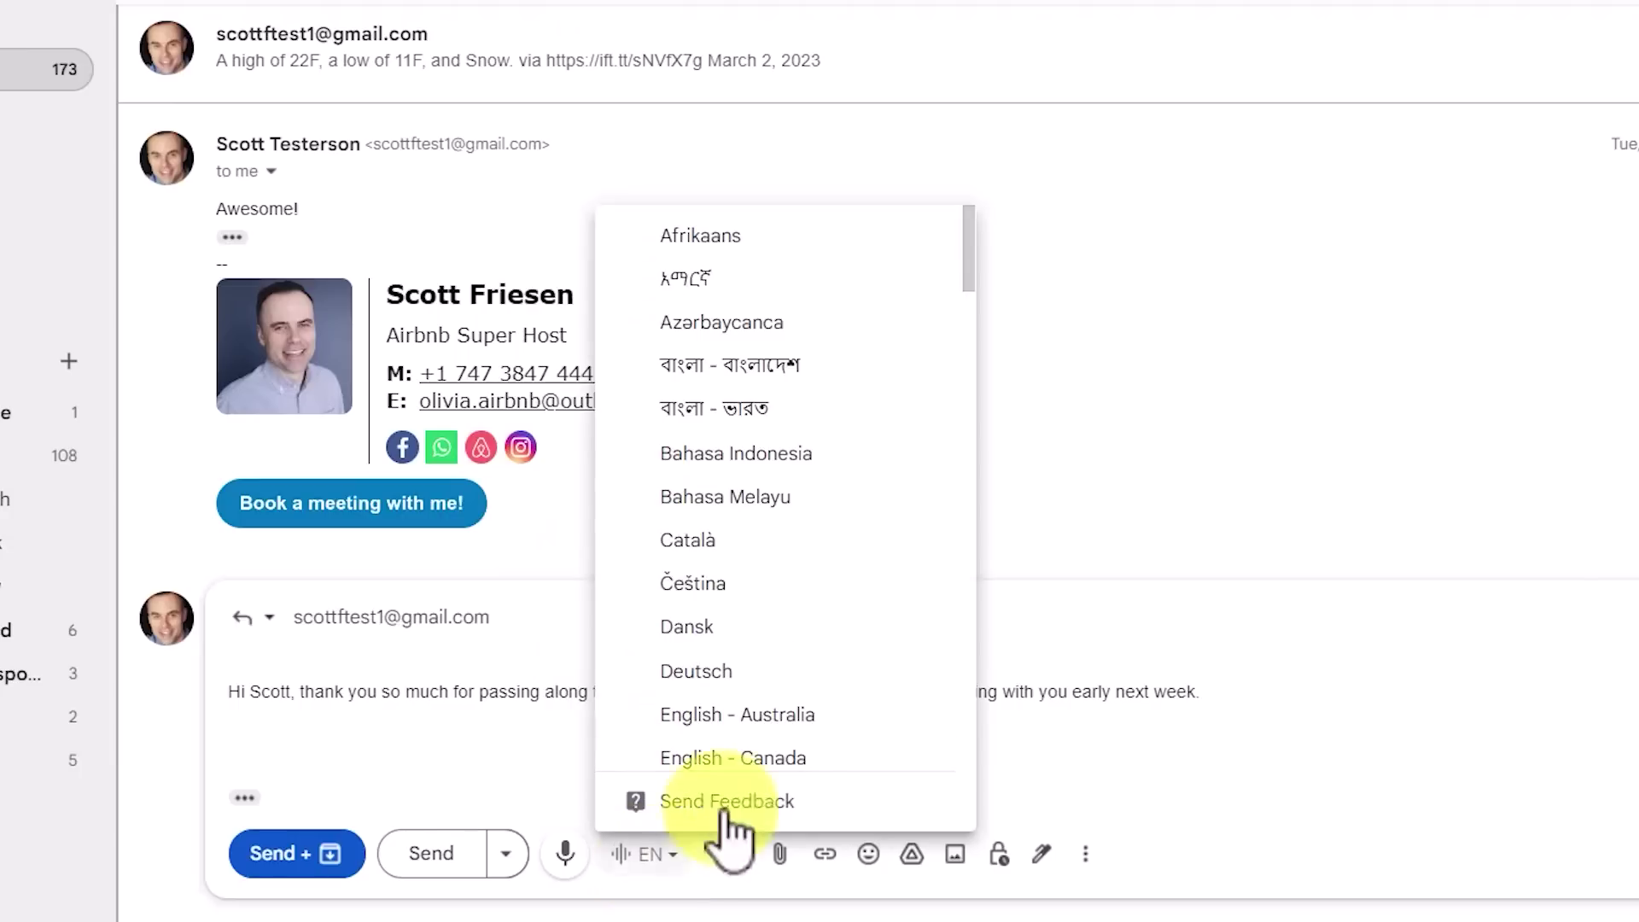
scroll(816, 513, down, 5)
scroll(811, 500, down, 1)
scroll(812, 500, up, 8)
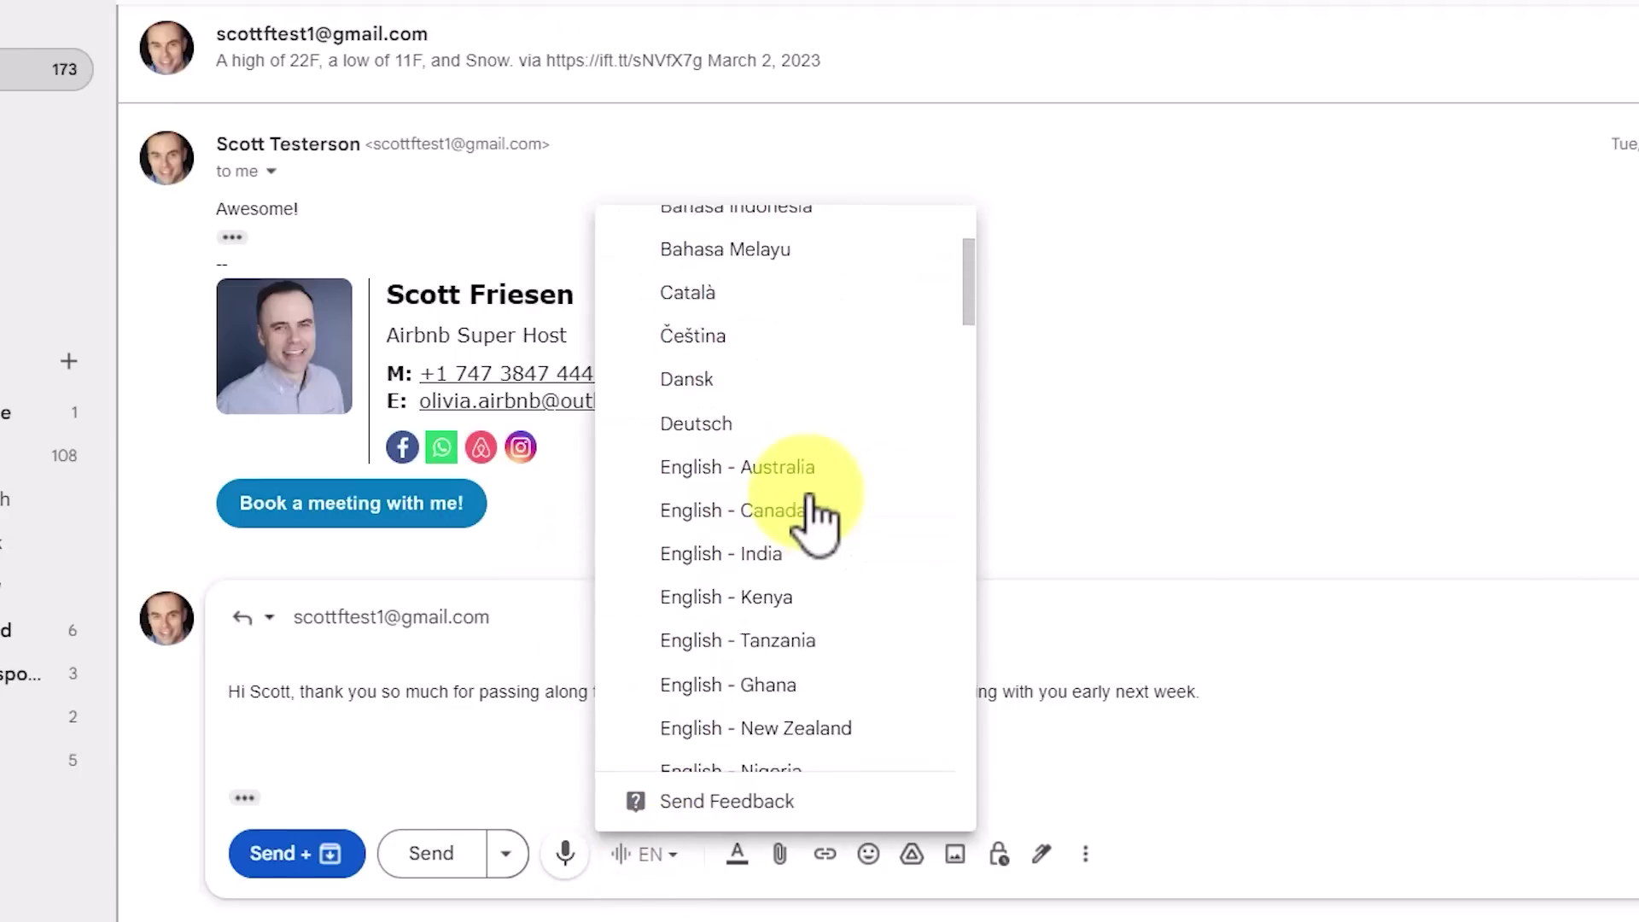
scroll(812, 500, down, 12)
scroll(811, 500, down, 4)
scroll(815, 517, down, 4)
scroll(816, 517, down, 6)
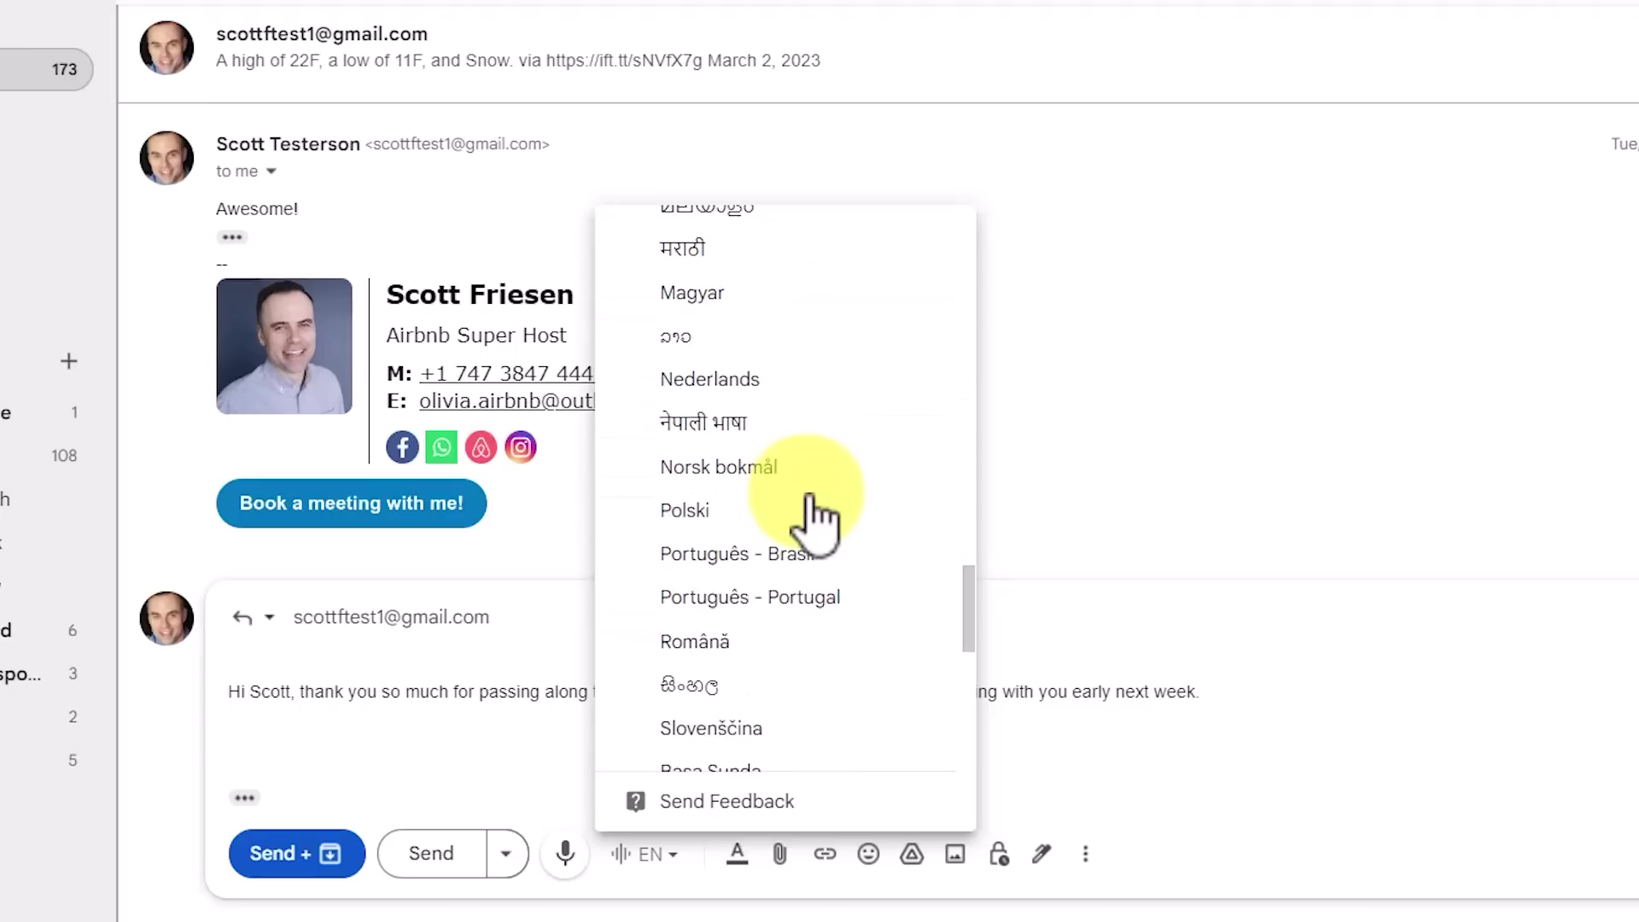
scroll(815, 517, up, 10)
scroll(815, 517, up, 7)
scroll(816, 521, up, 10)
scroll(813, 523, up, 3)
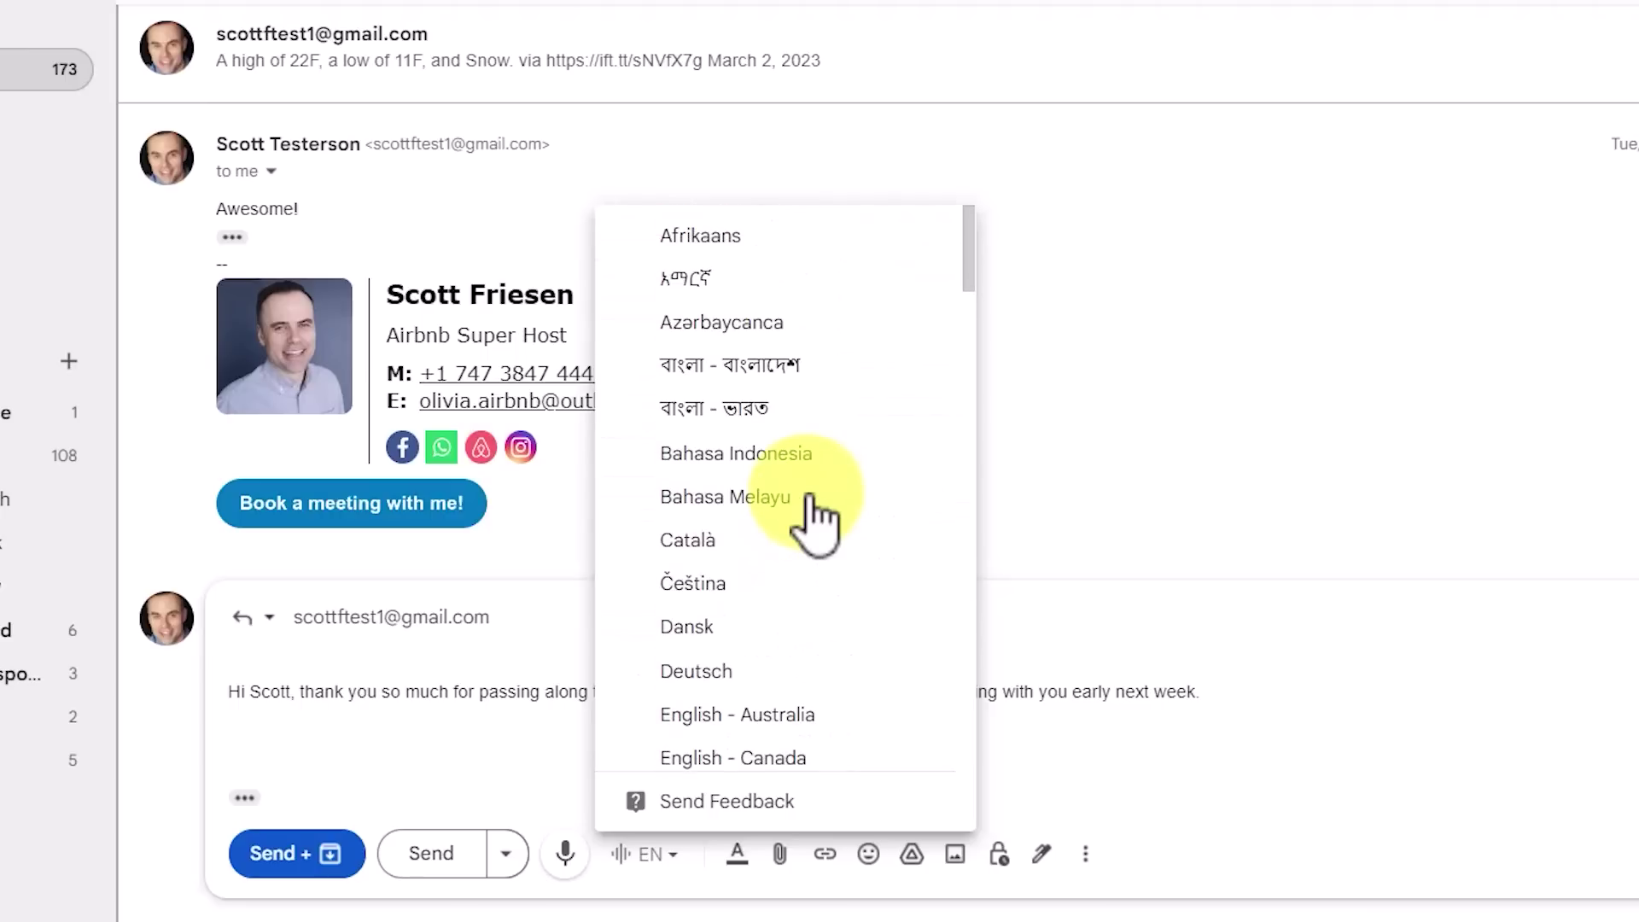
click(480, 696)
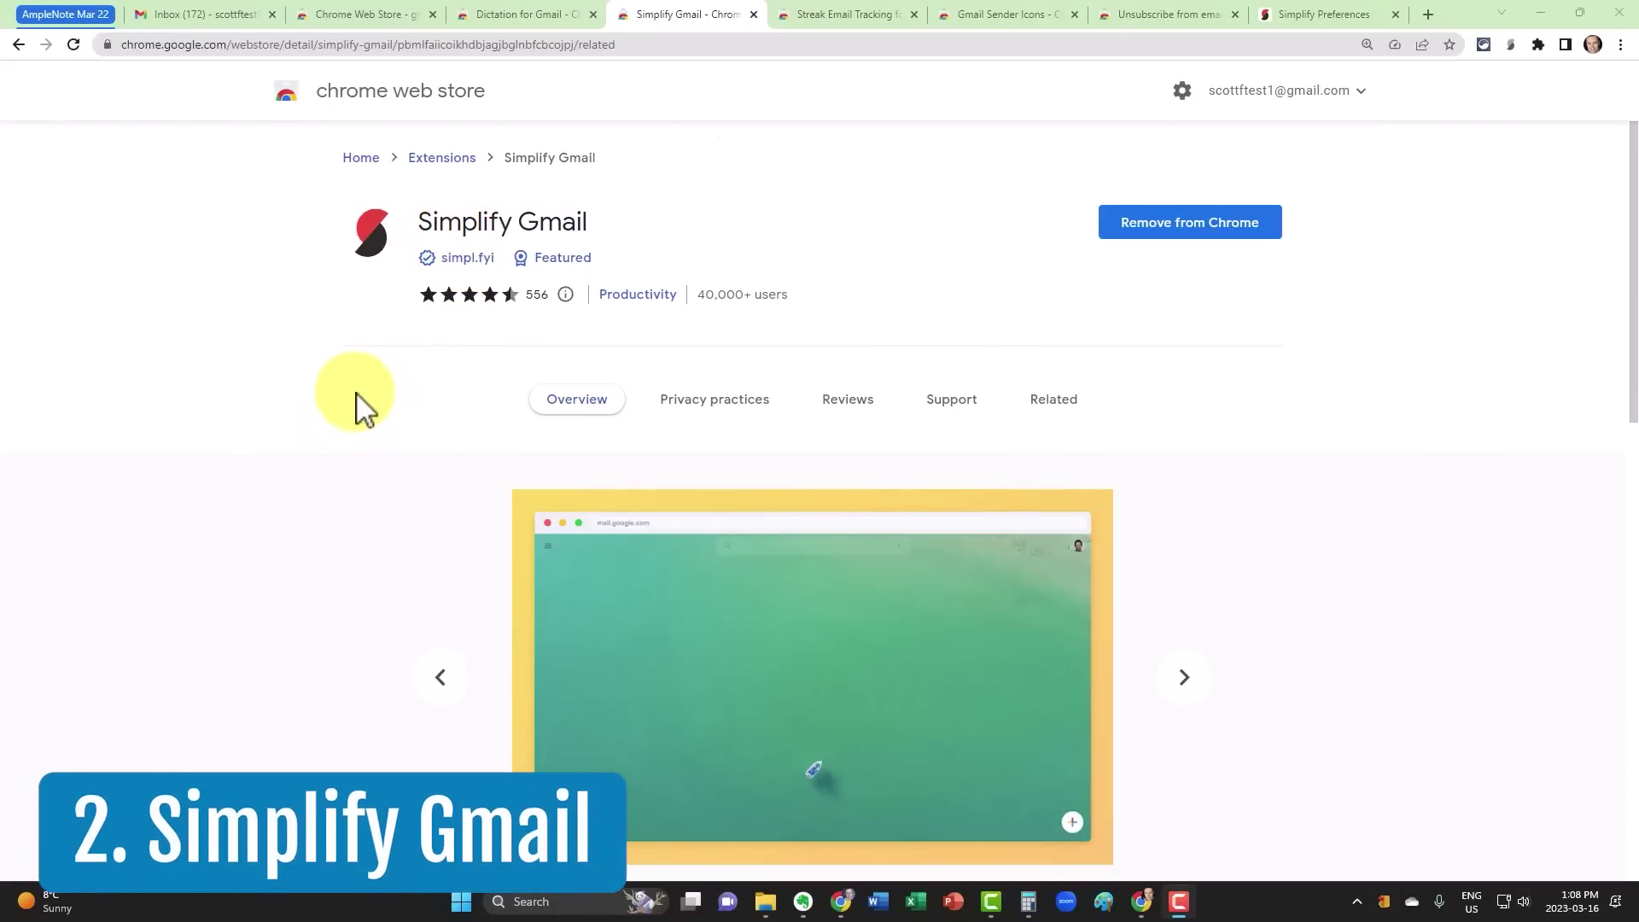
Step: Page through the Simplify Gmail screenshots and return to the condensed inbox preview
scroll(308, 444, down, 2)
scroll(305, 435, down, 2)
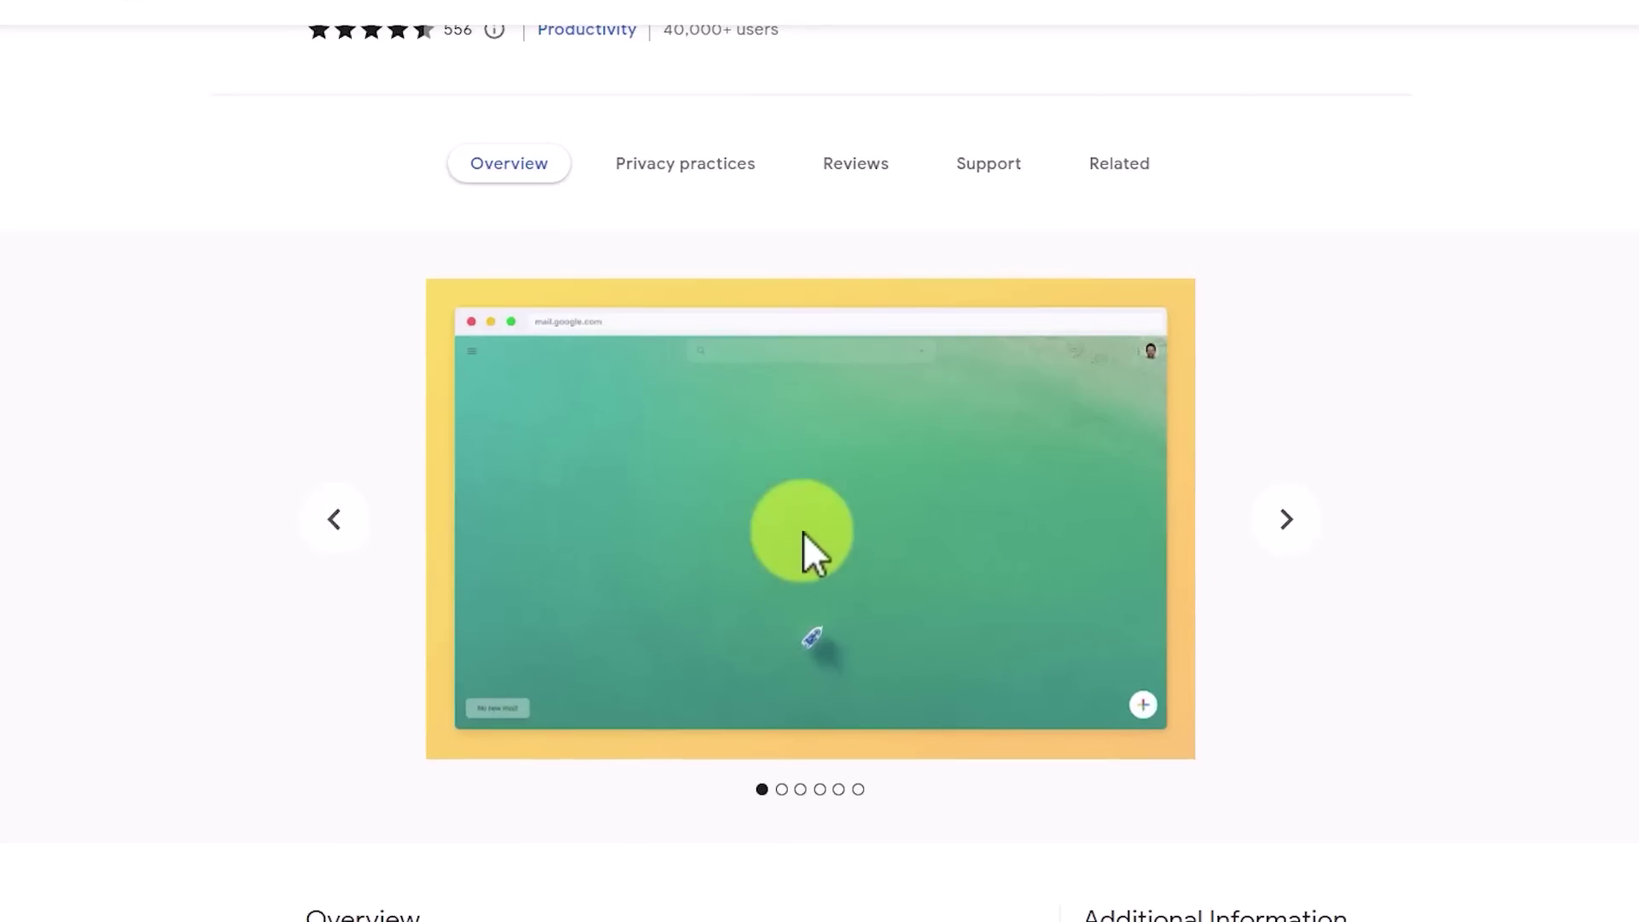
click(1285, 523)
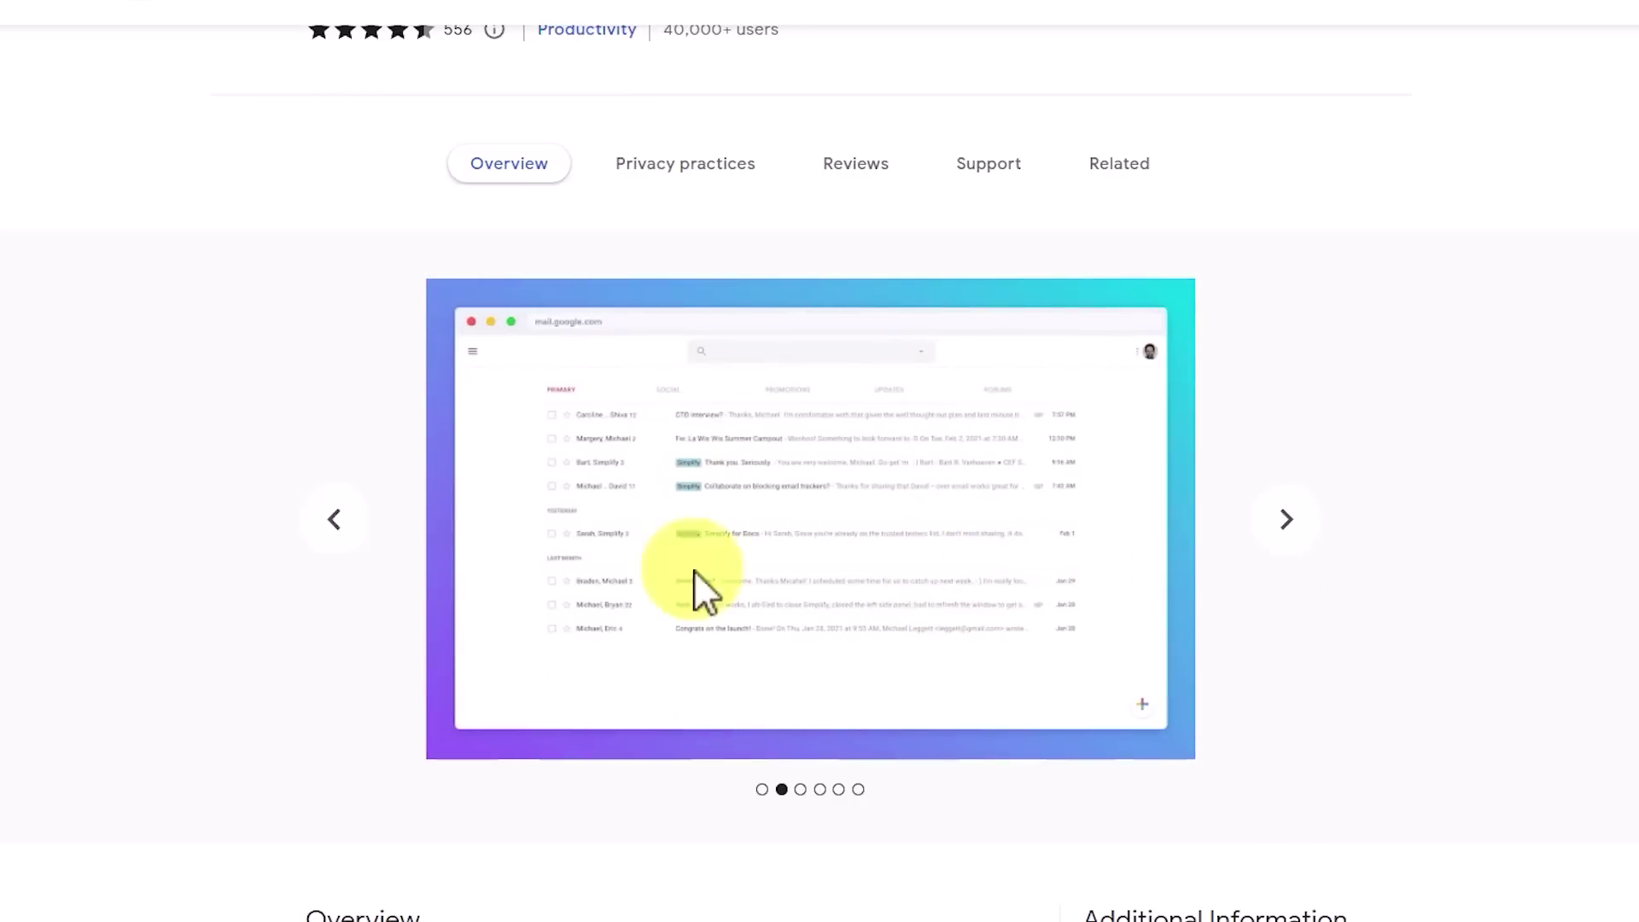
click(1287, 523)
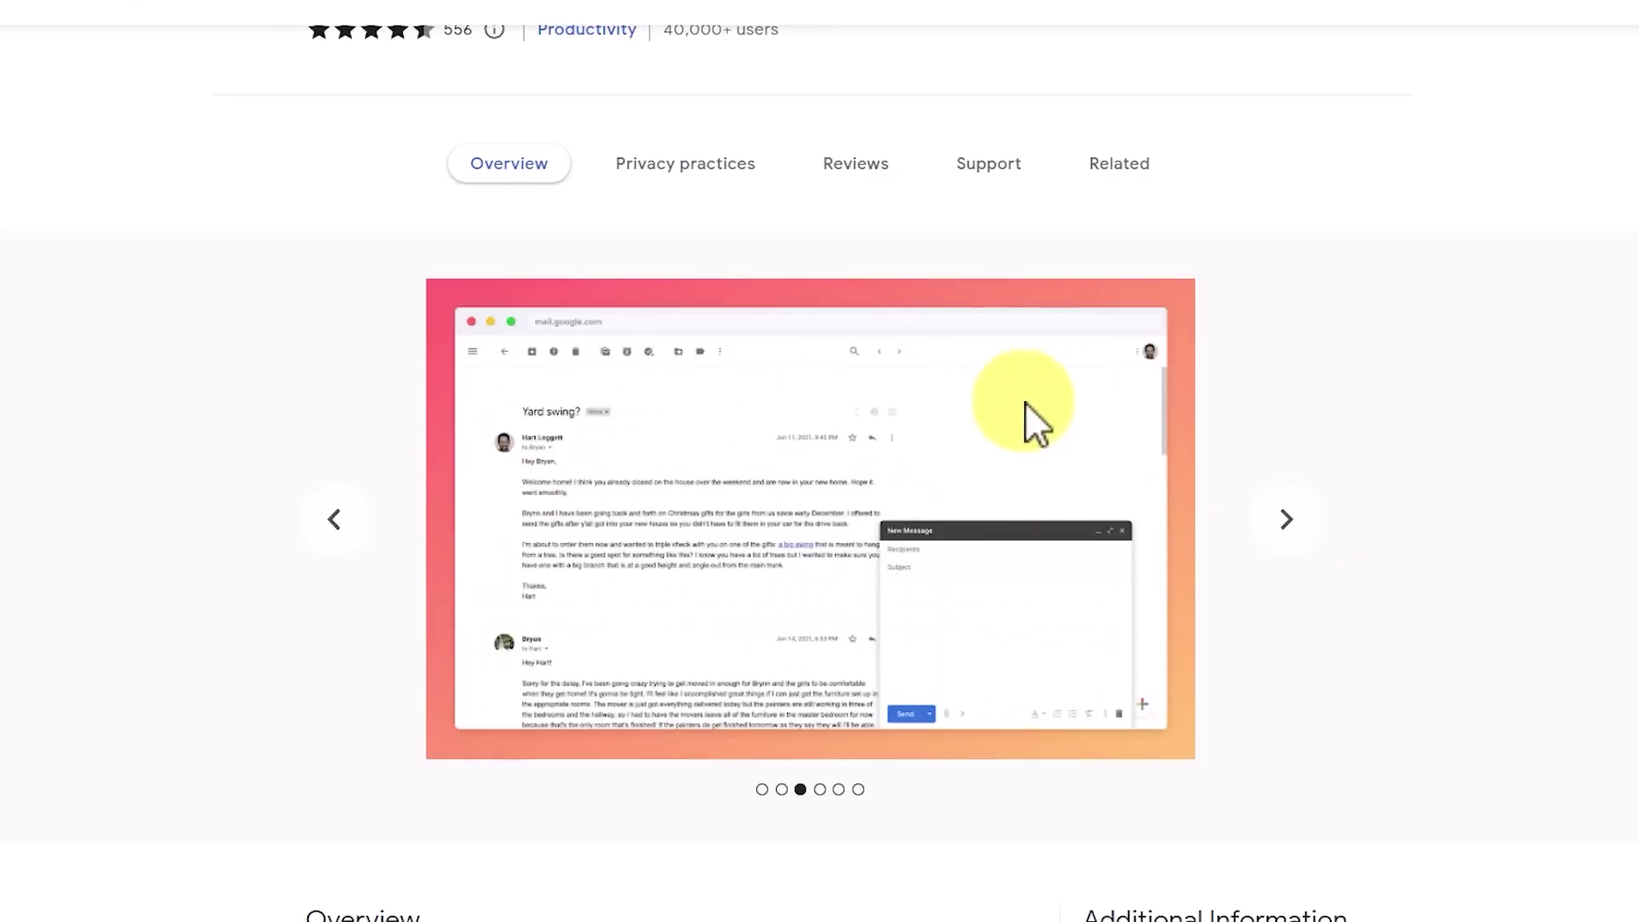
click(334, 520)
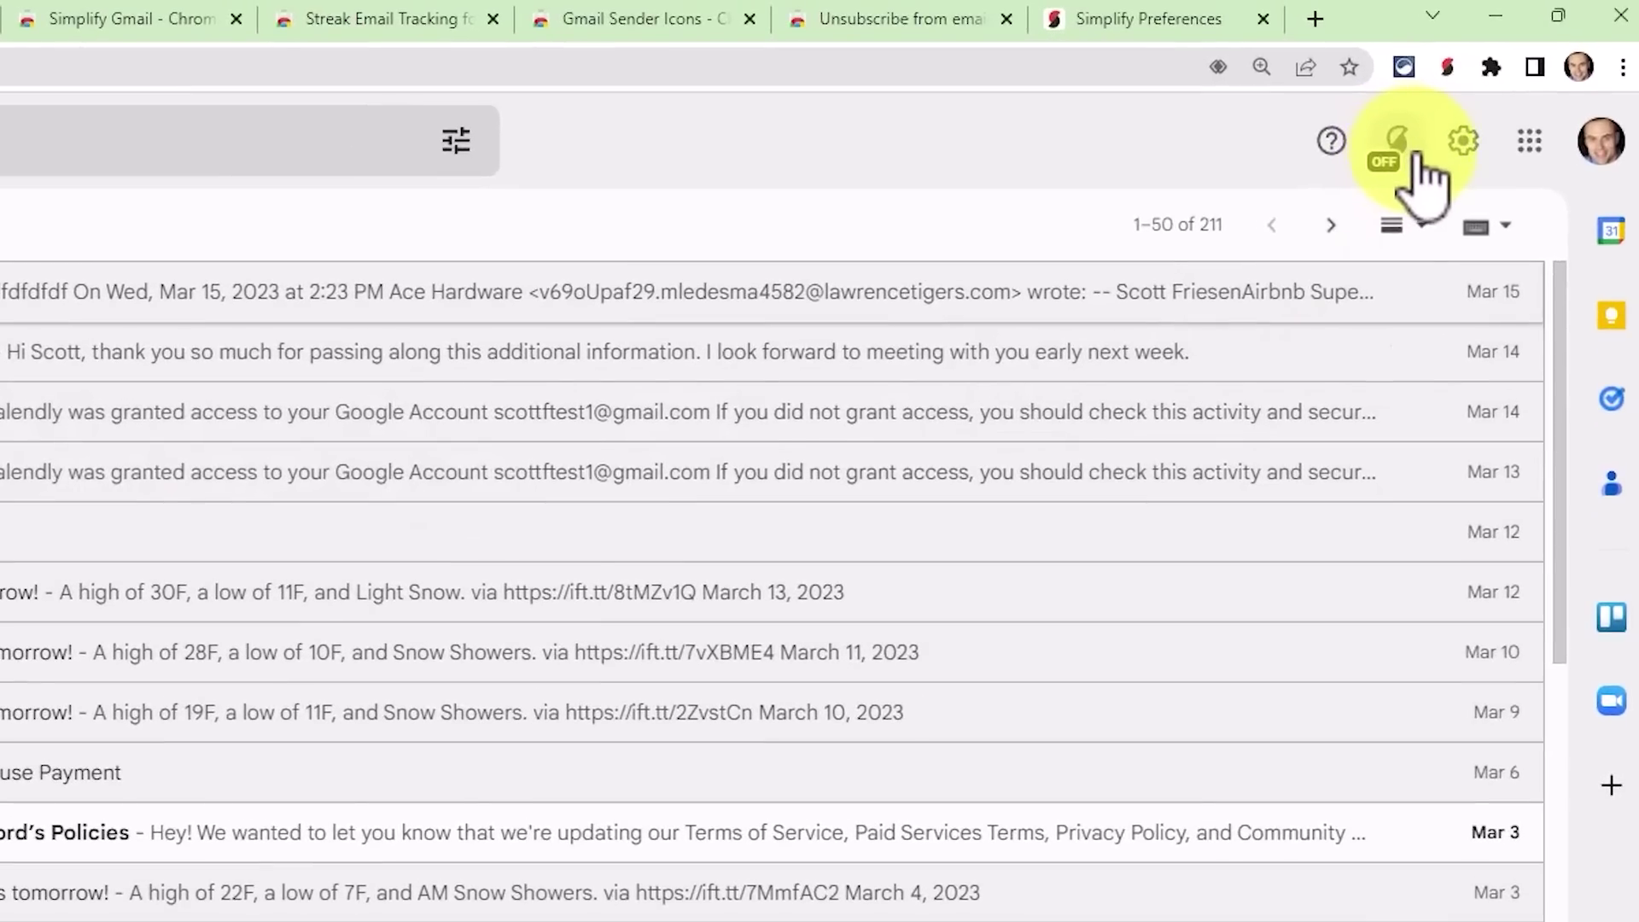
Step: Choose 'Turn Simplify on' from the Simplify icon in Gmail's header
click(1408, 145)
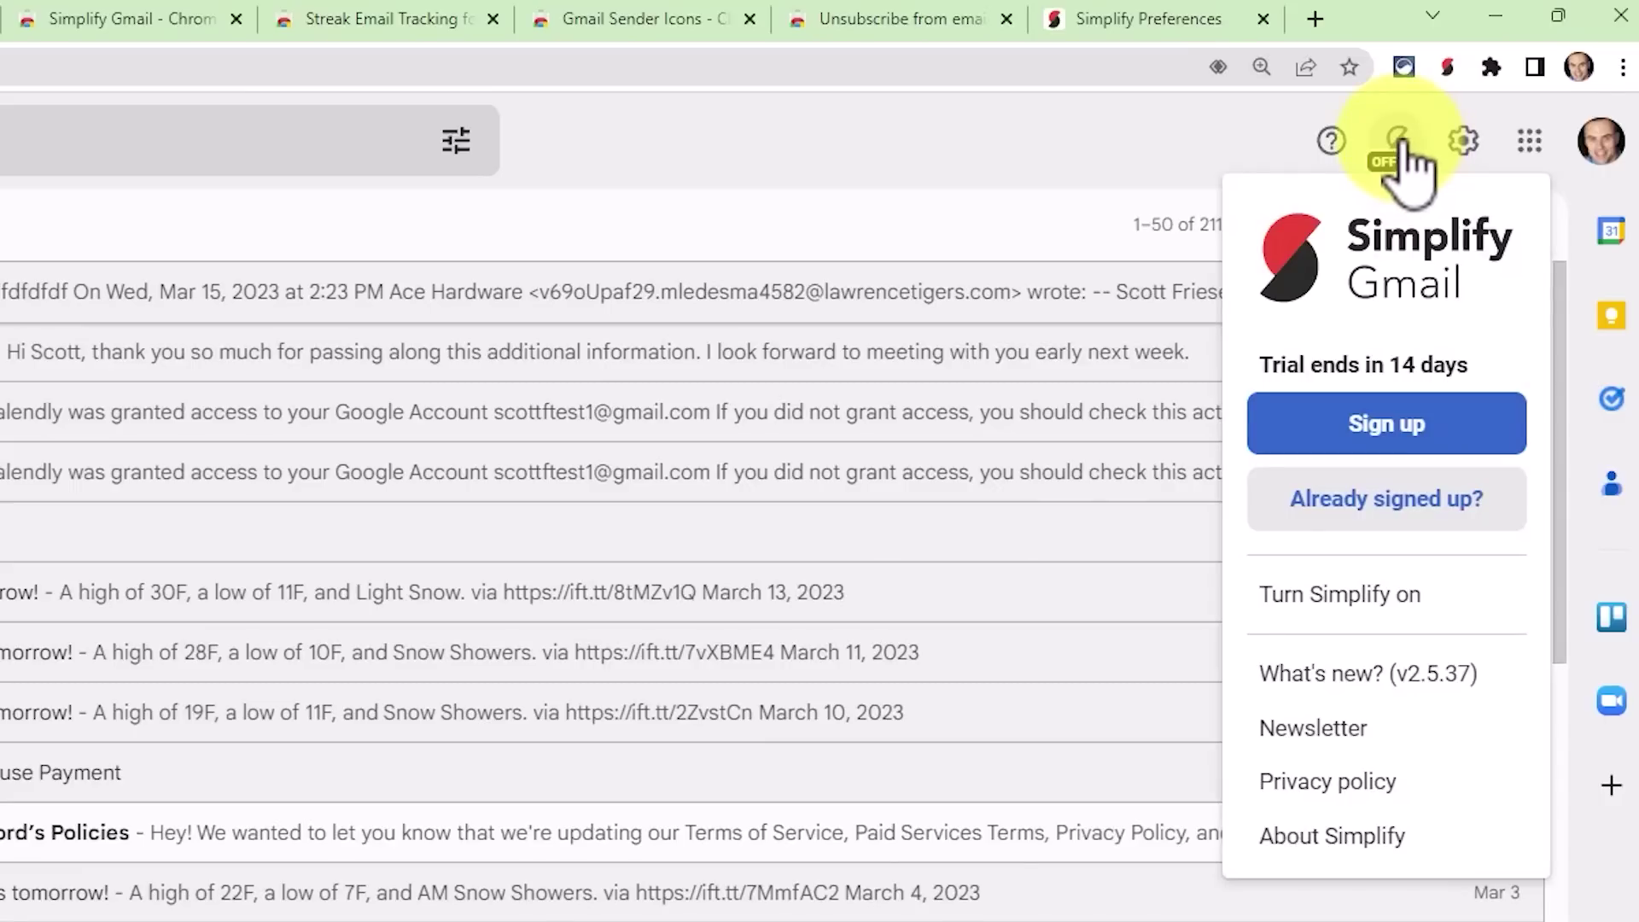
click(1339, 596)
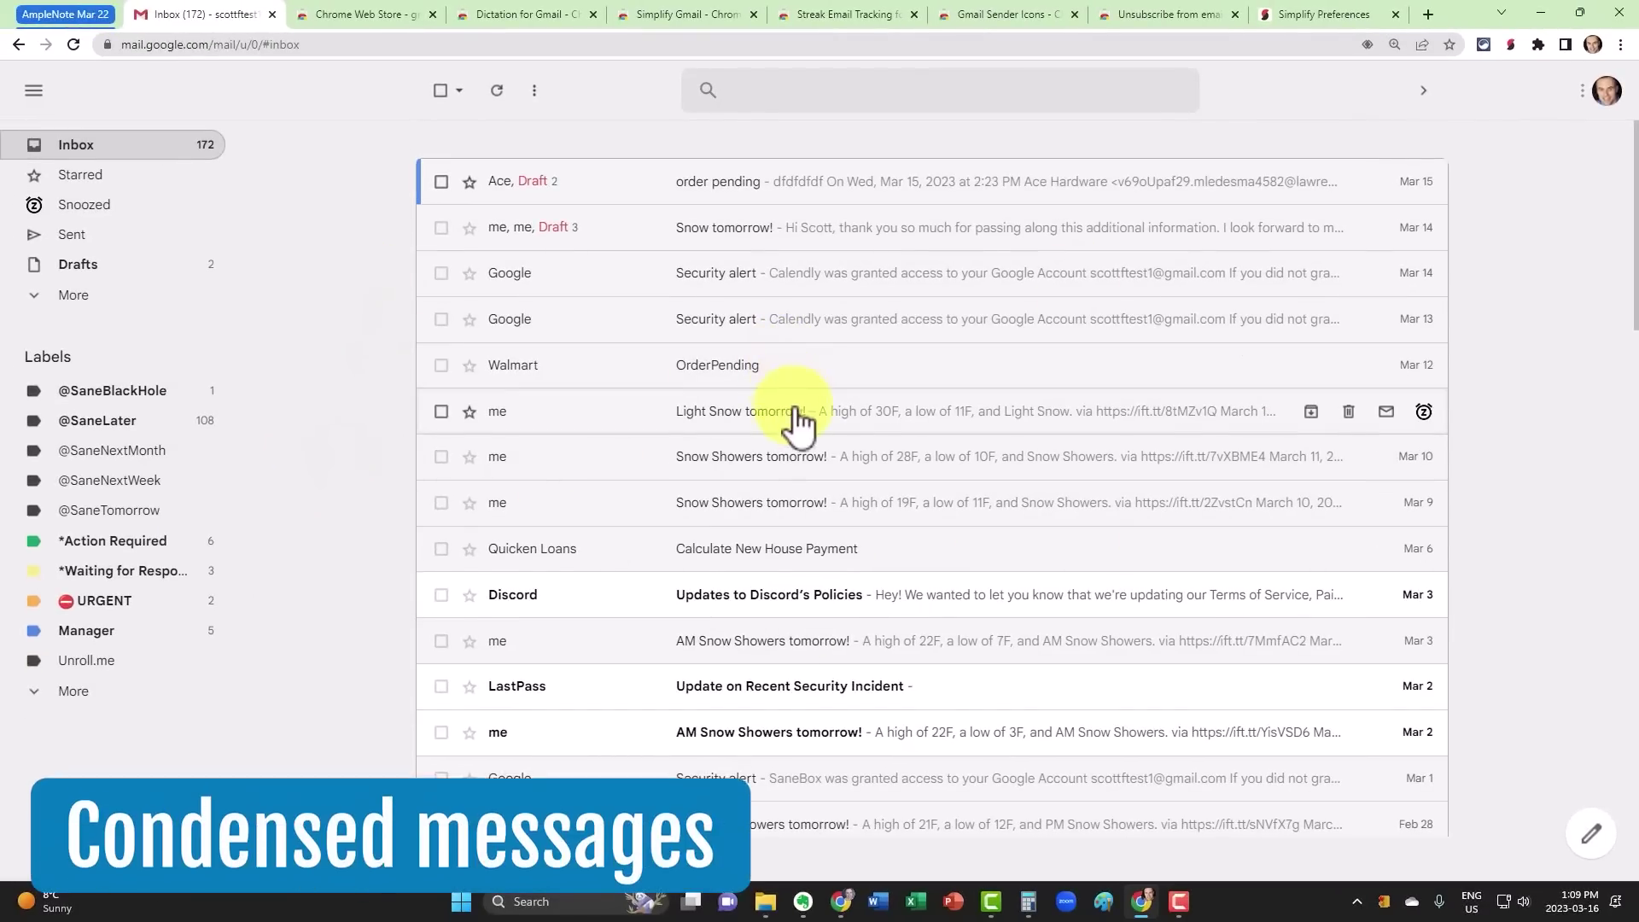
Step: Toggle Simplify off and back on from its extension menu
scroll(798, 418, down, 6)
scroll(799, 418, down, 3)
scroll(798, 418, down, 2)
scroll(798, 419, up, 10)
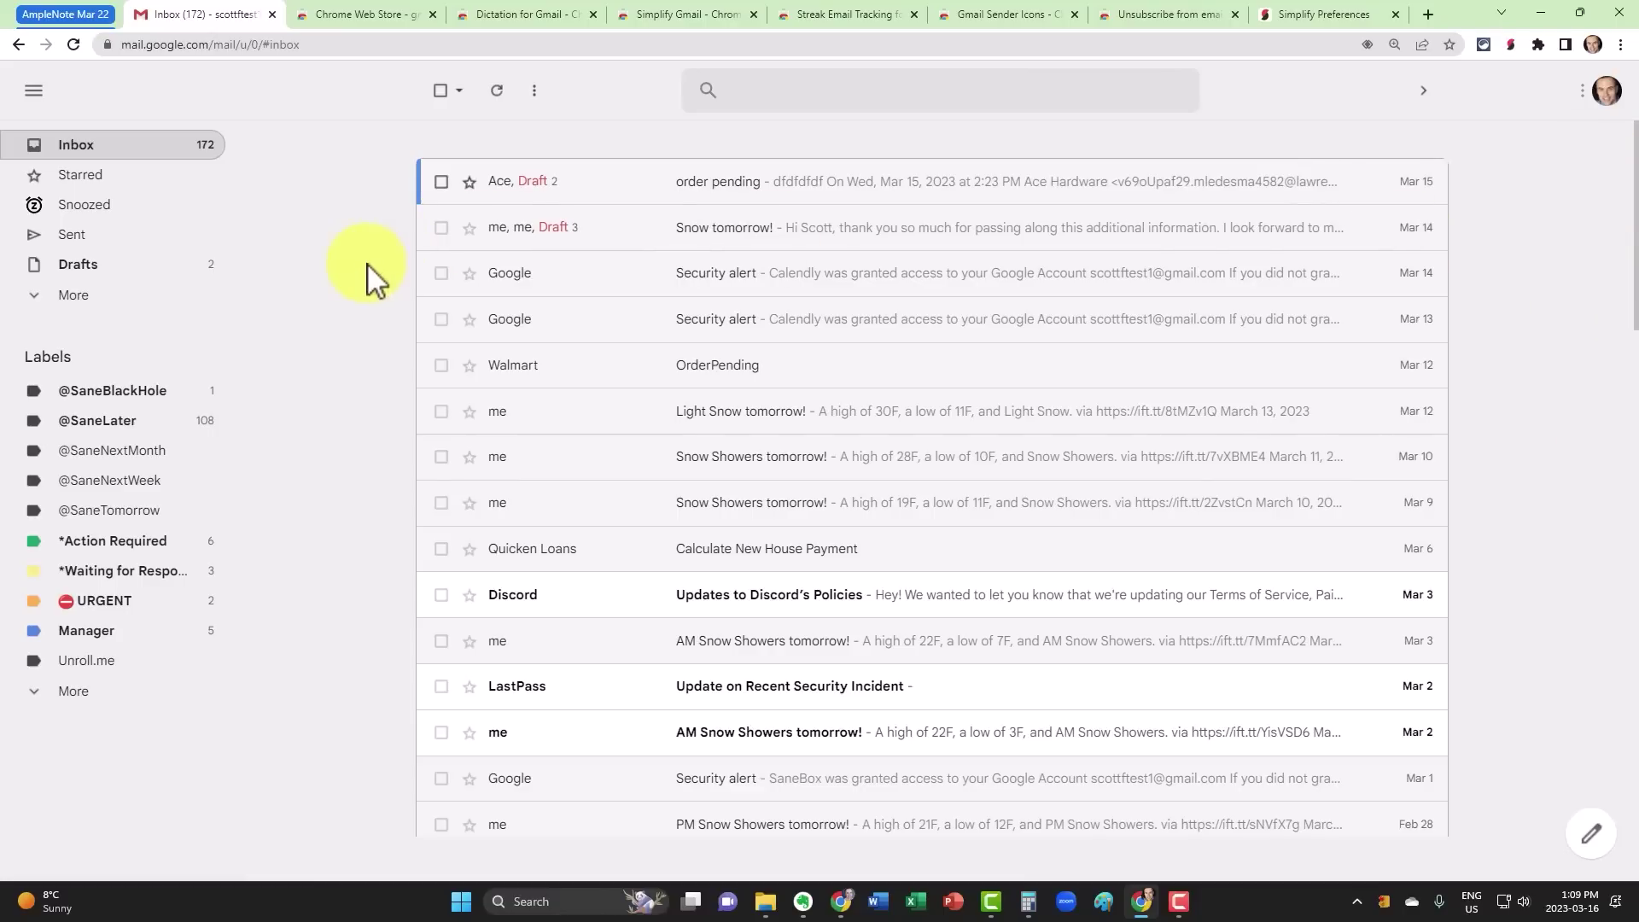
click(1511, 47)
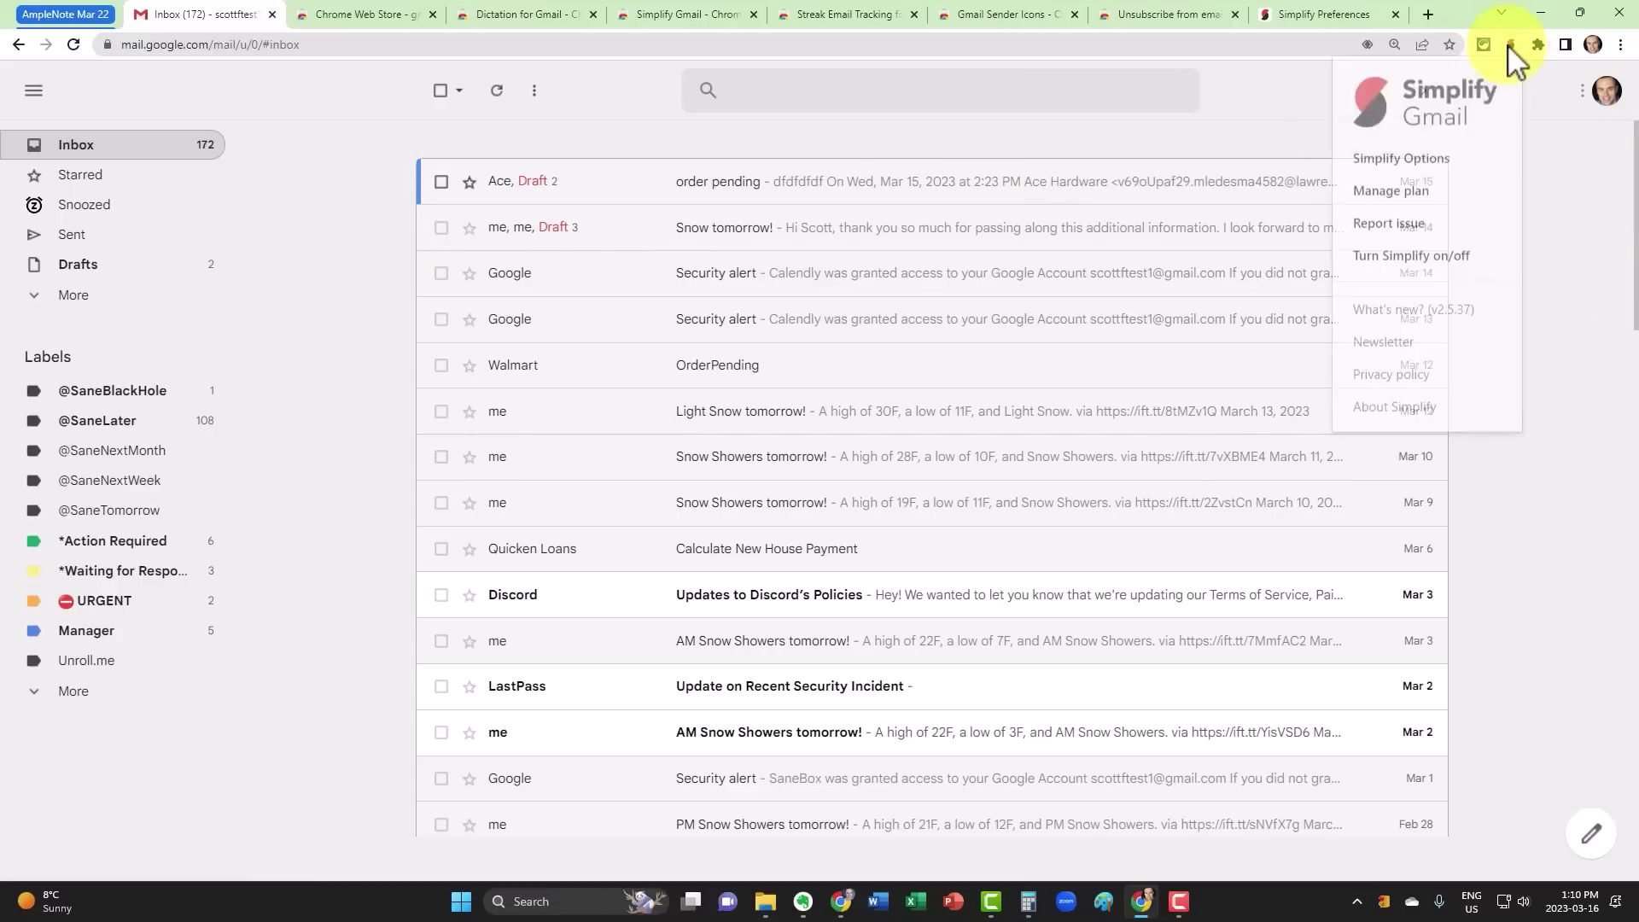
click(1467, 256)
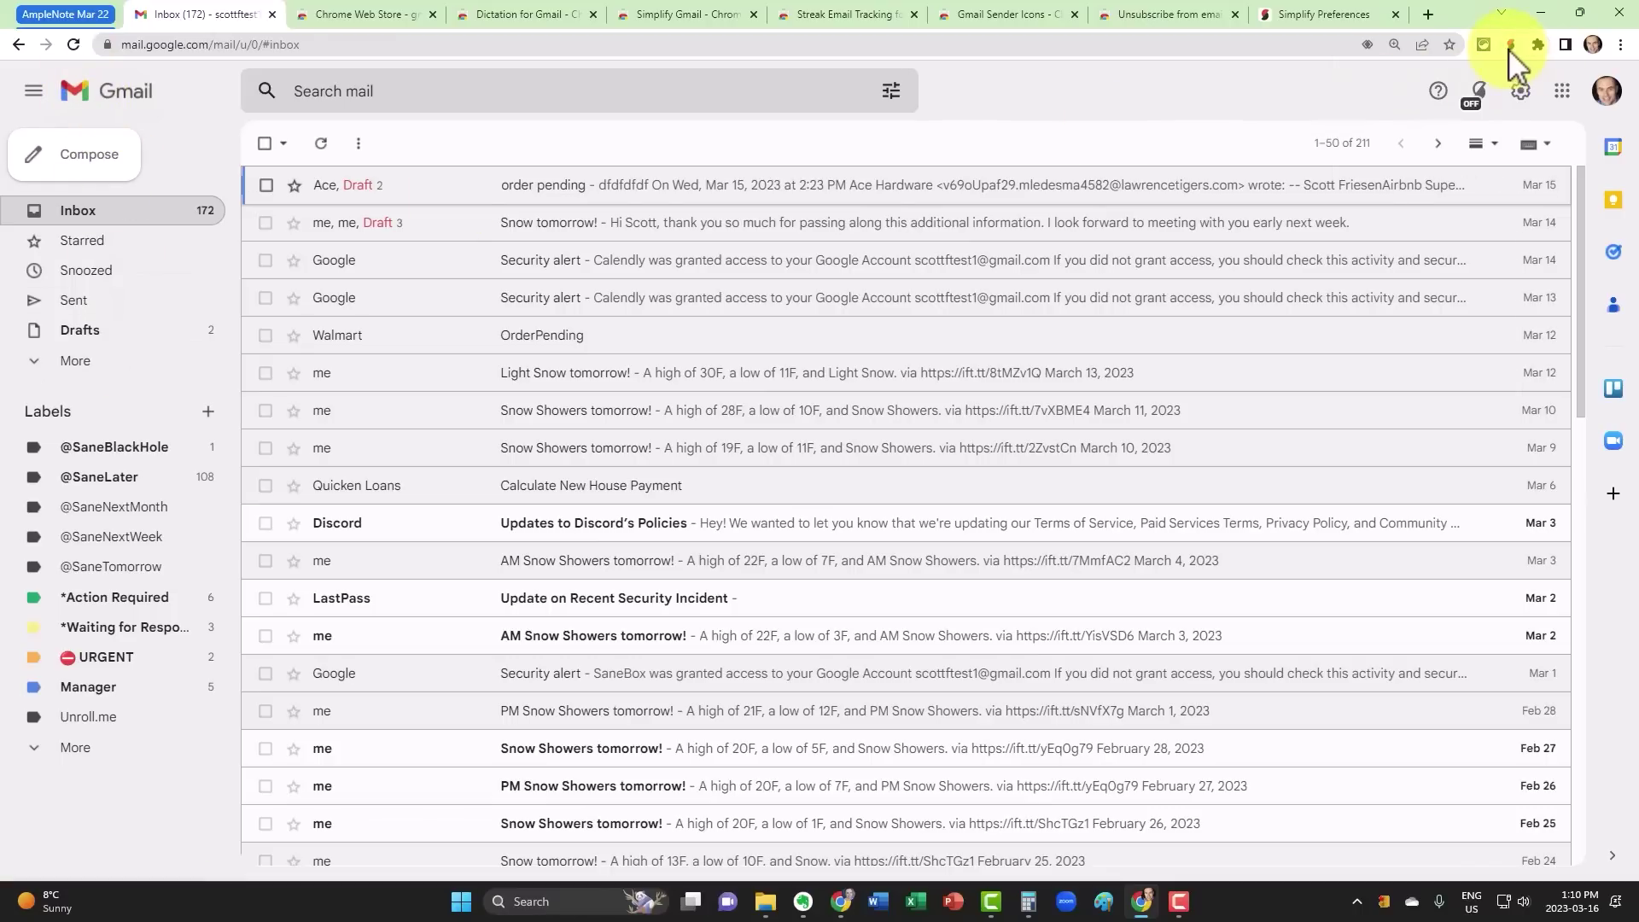
click(1510, 46)
click(1461, 260)
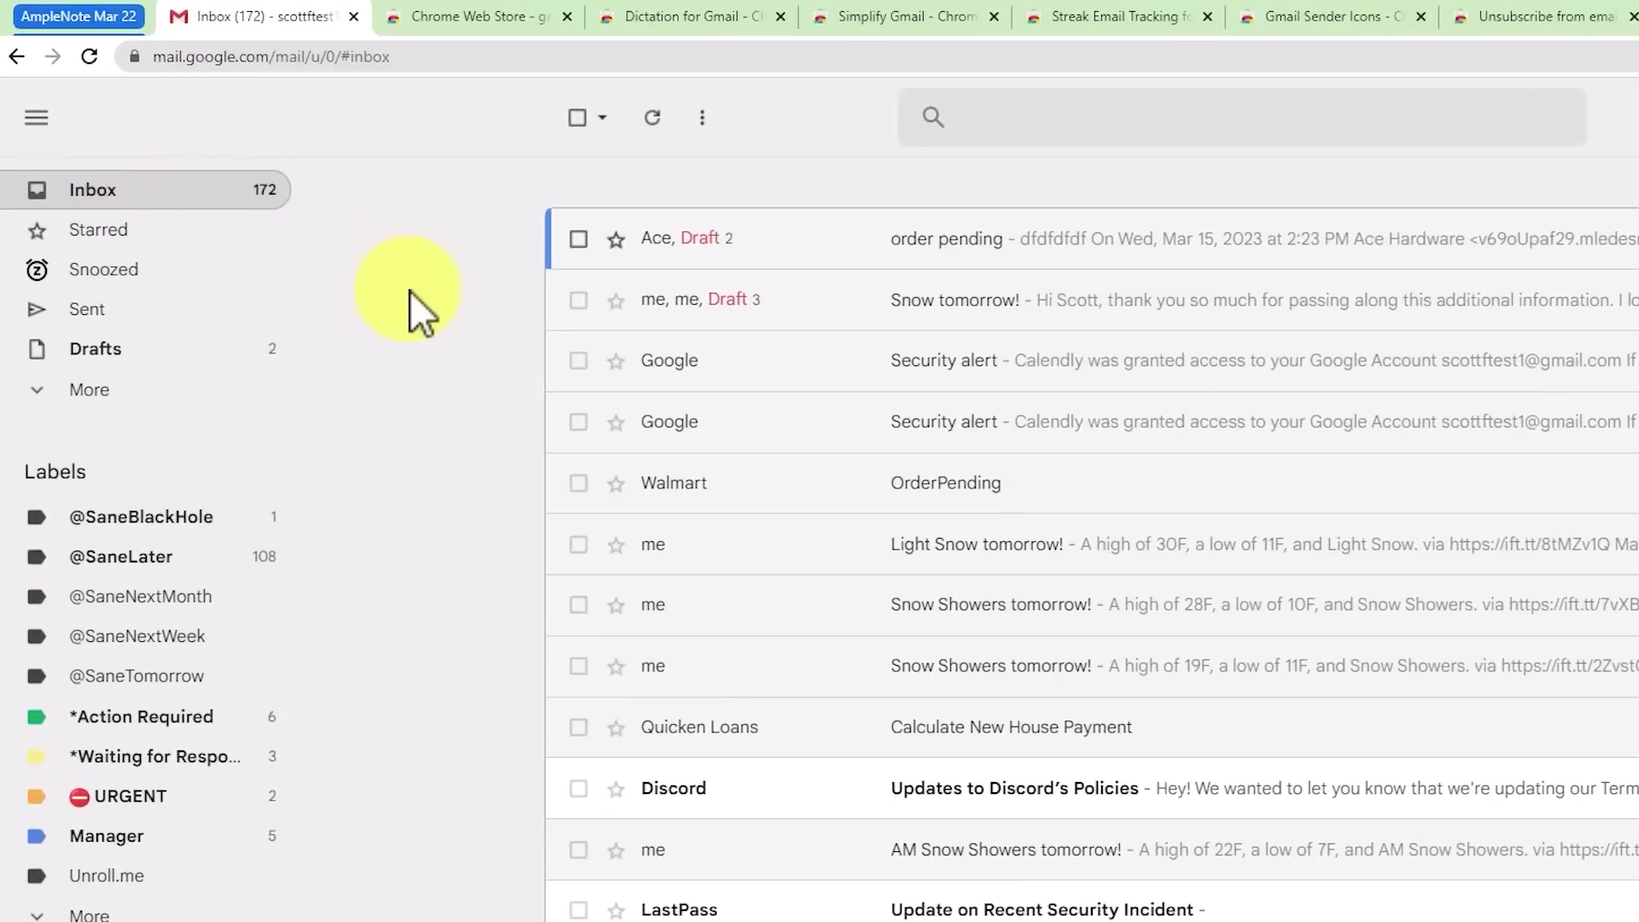
Step: Collapse and restore the navigation sidebar, then open the 'Light Snow tomorrow!' email
click(37, 119)
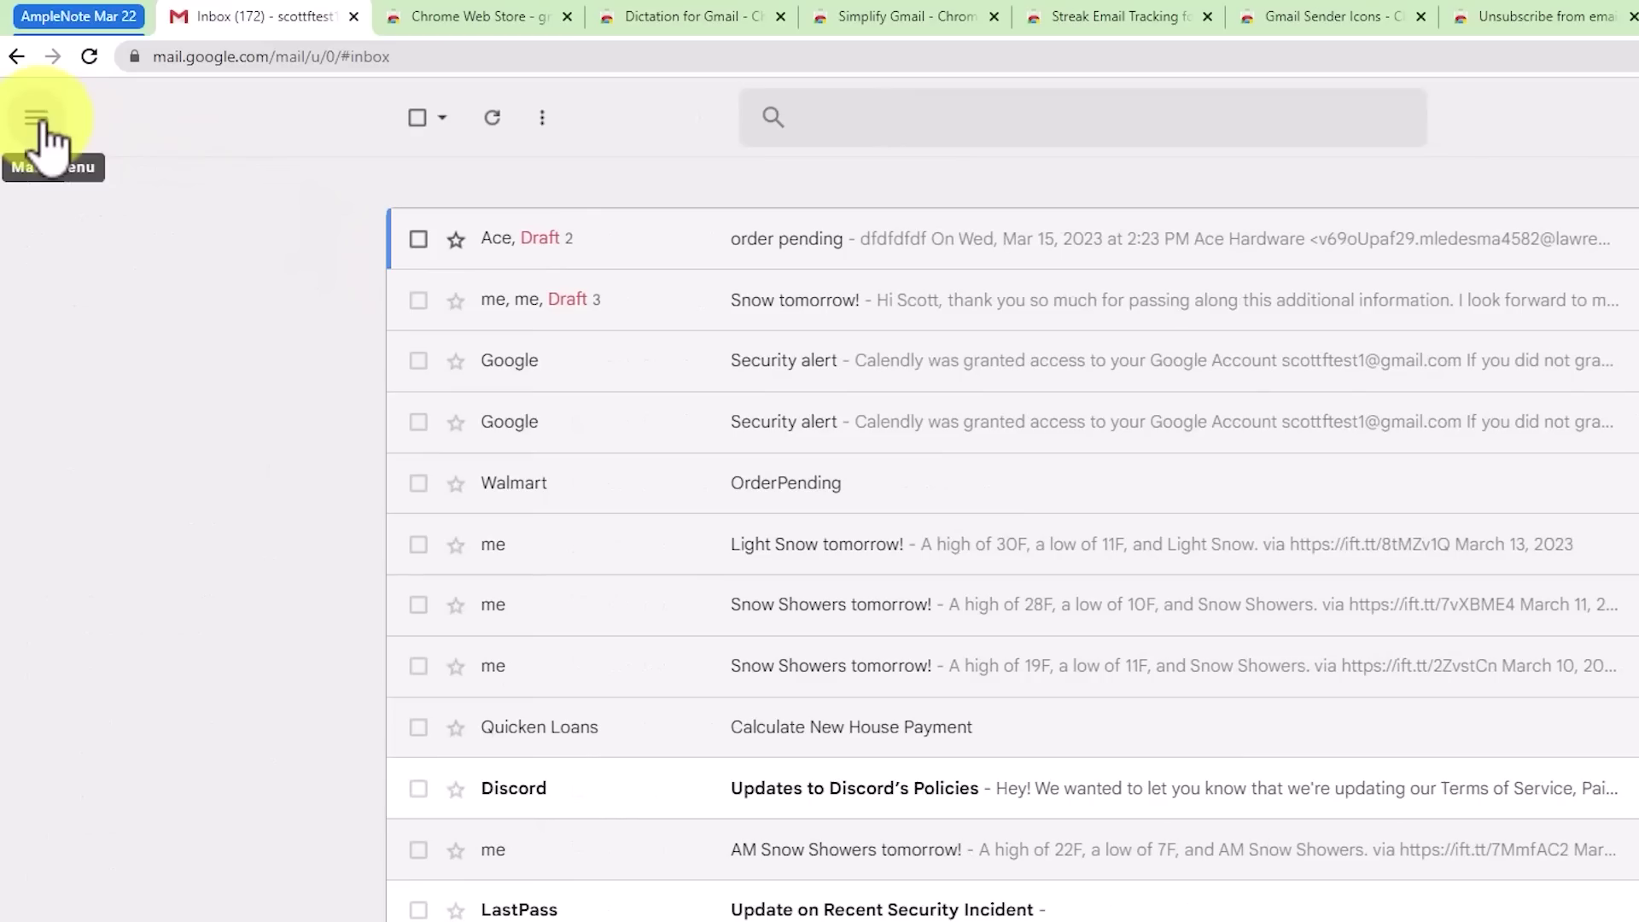
click(37, 119)
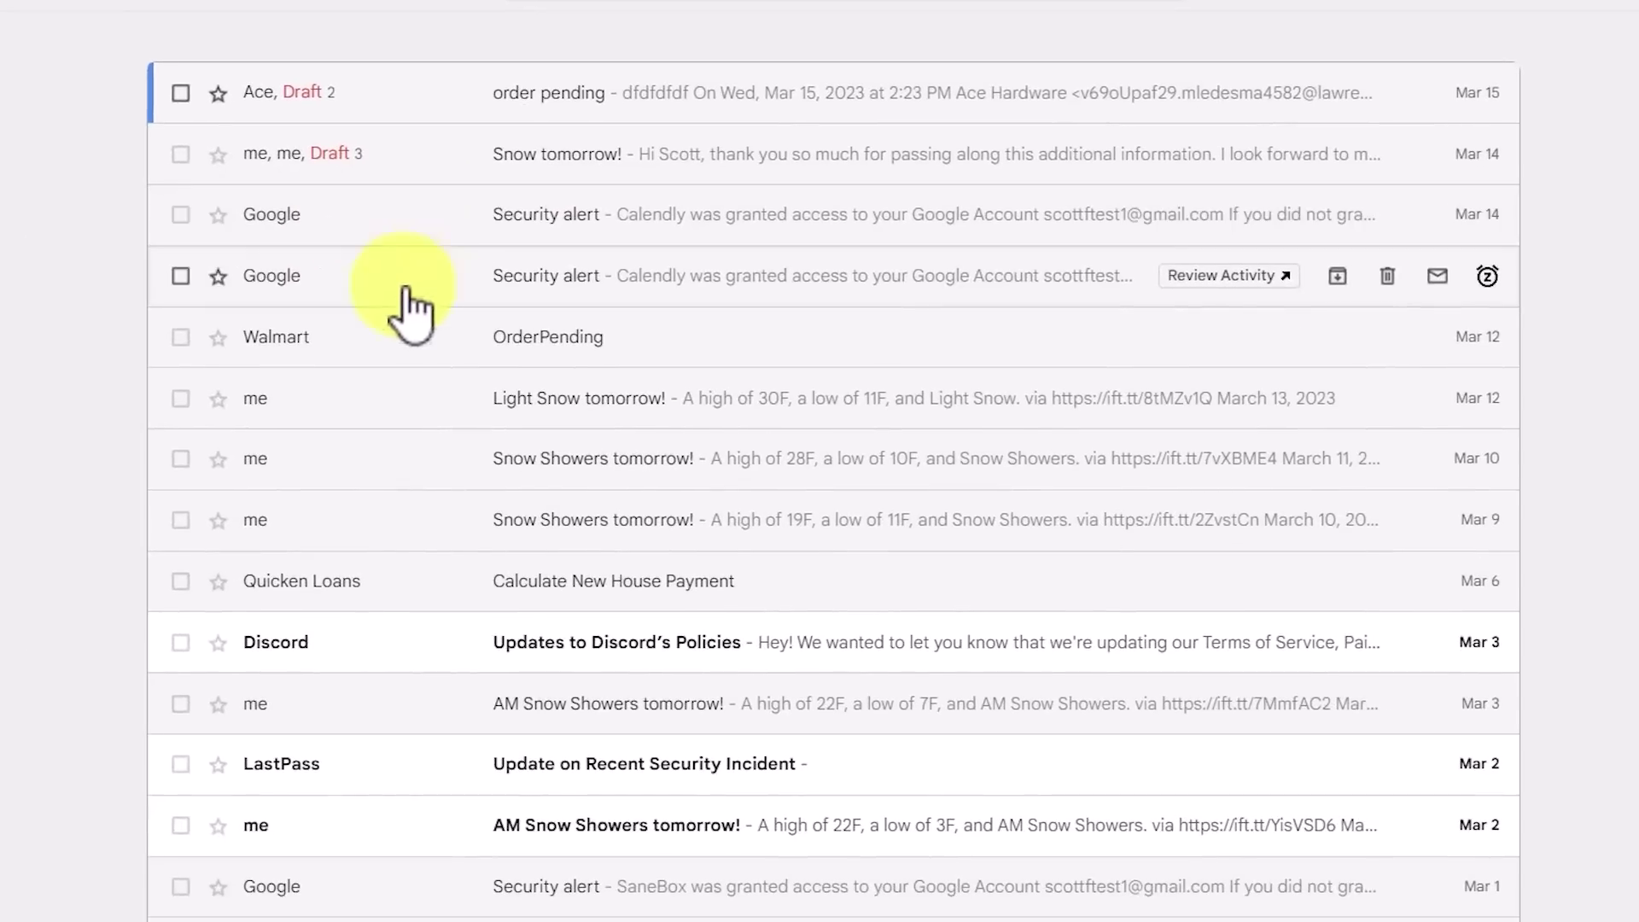
click(478, 408)
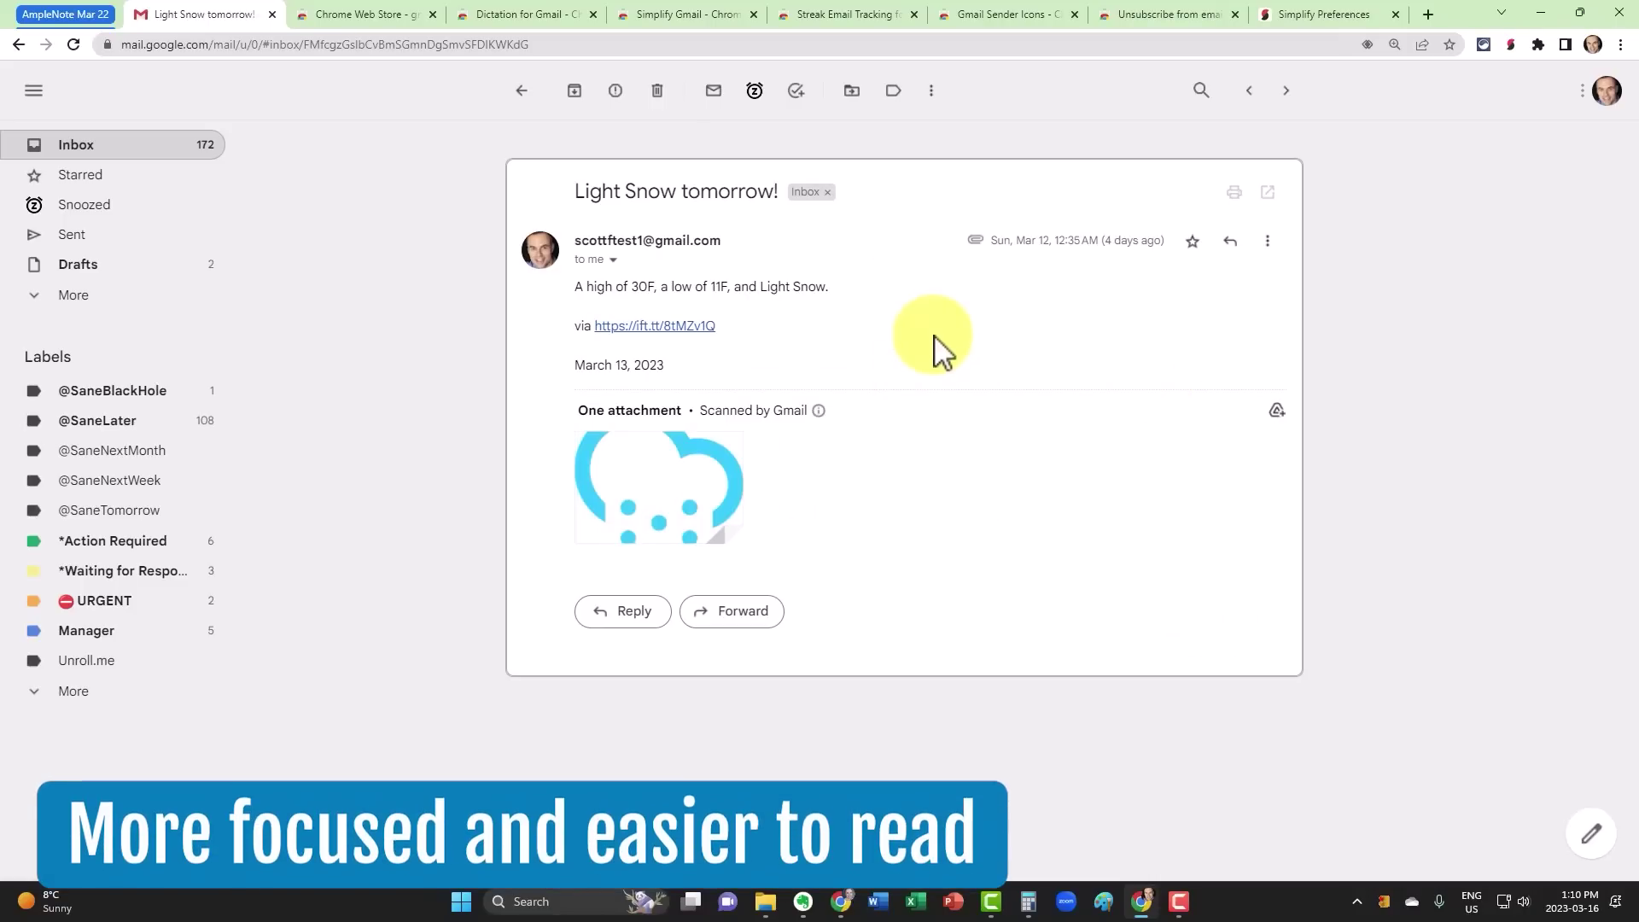
Step: Set Simplify's message font size to 19 and preview it in the open email
click(1310, 13)
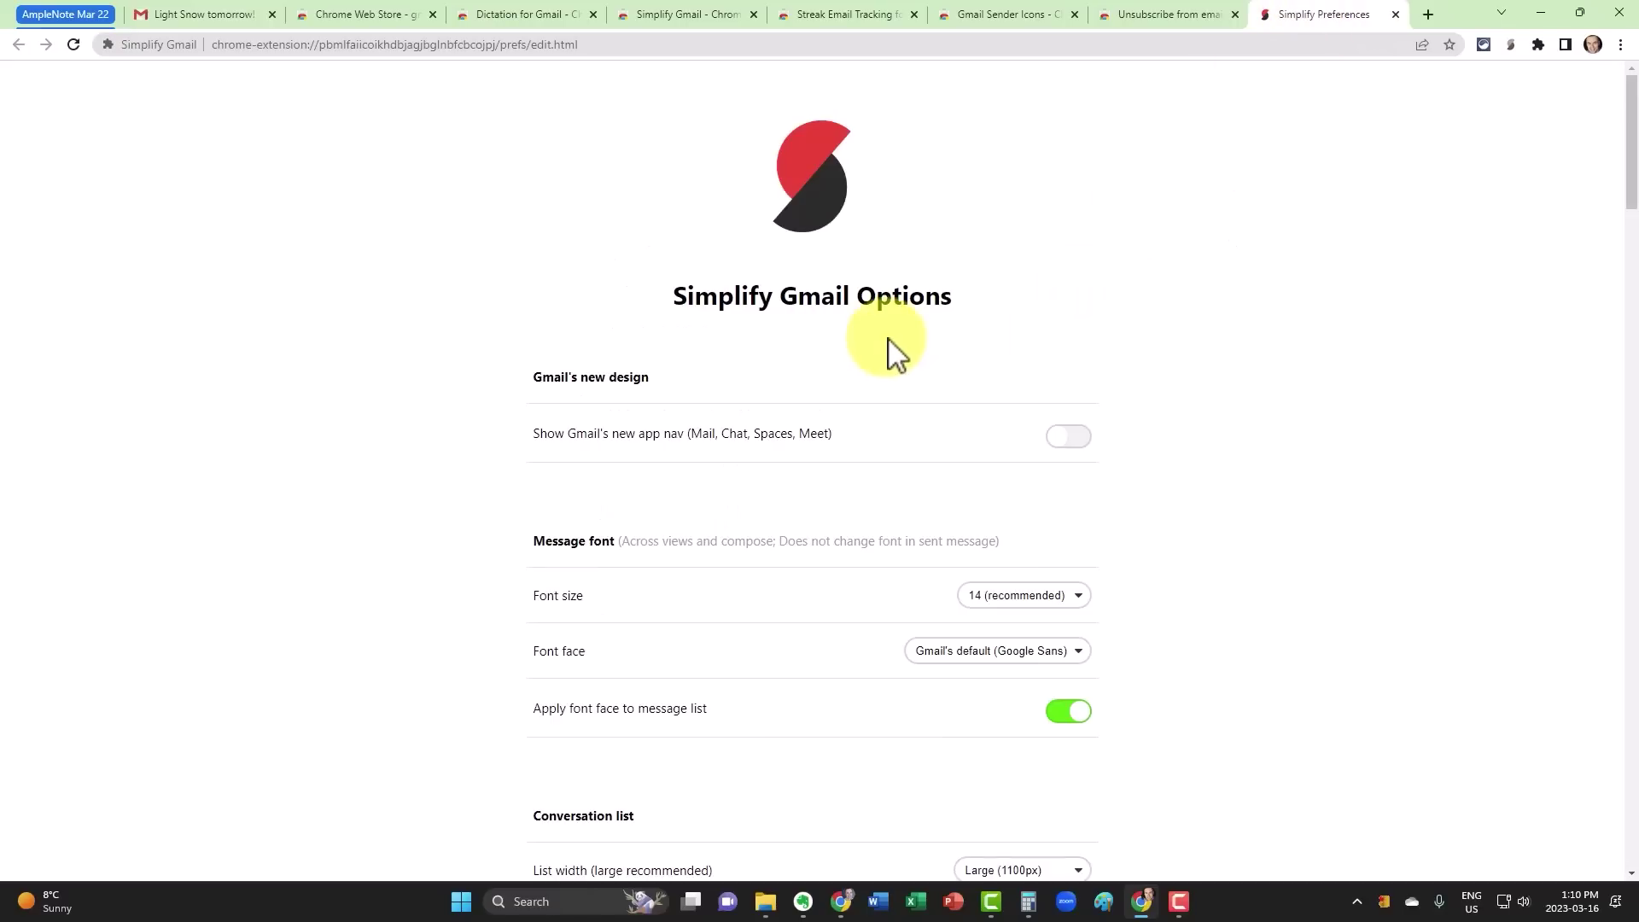
scroll(1245, 318, down, 2)
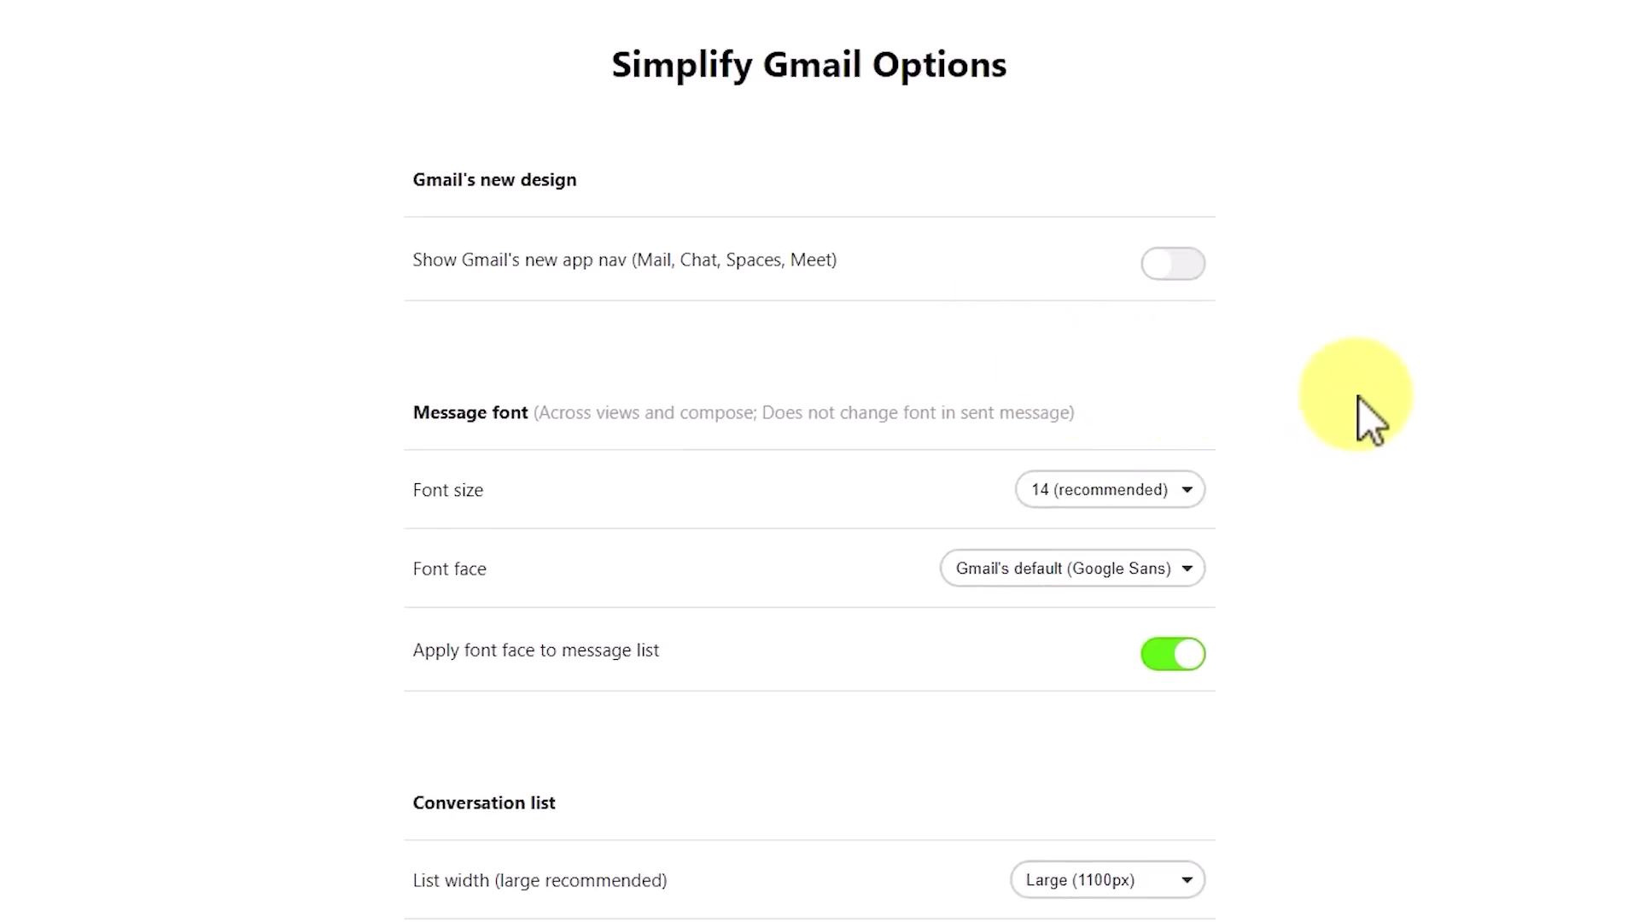
scroll(1339, 367, down, 1)
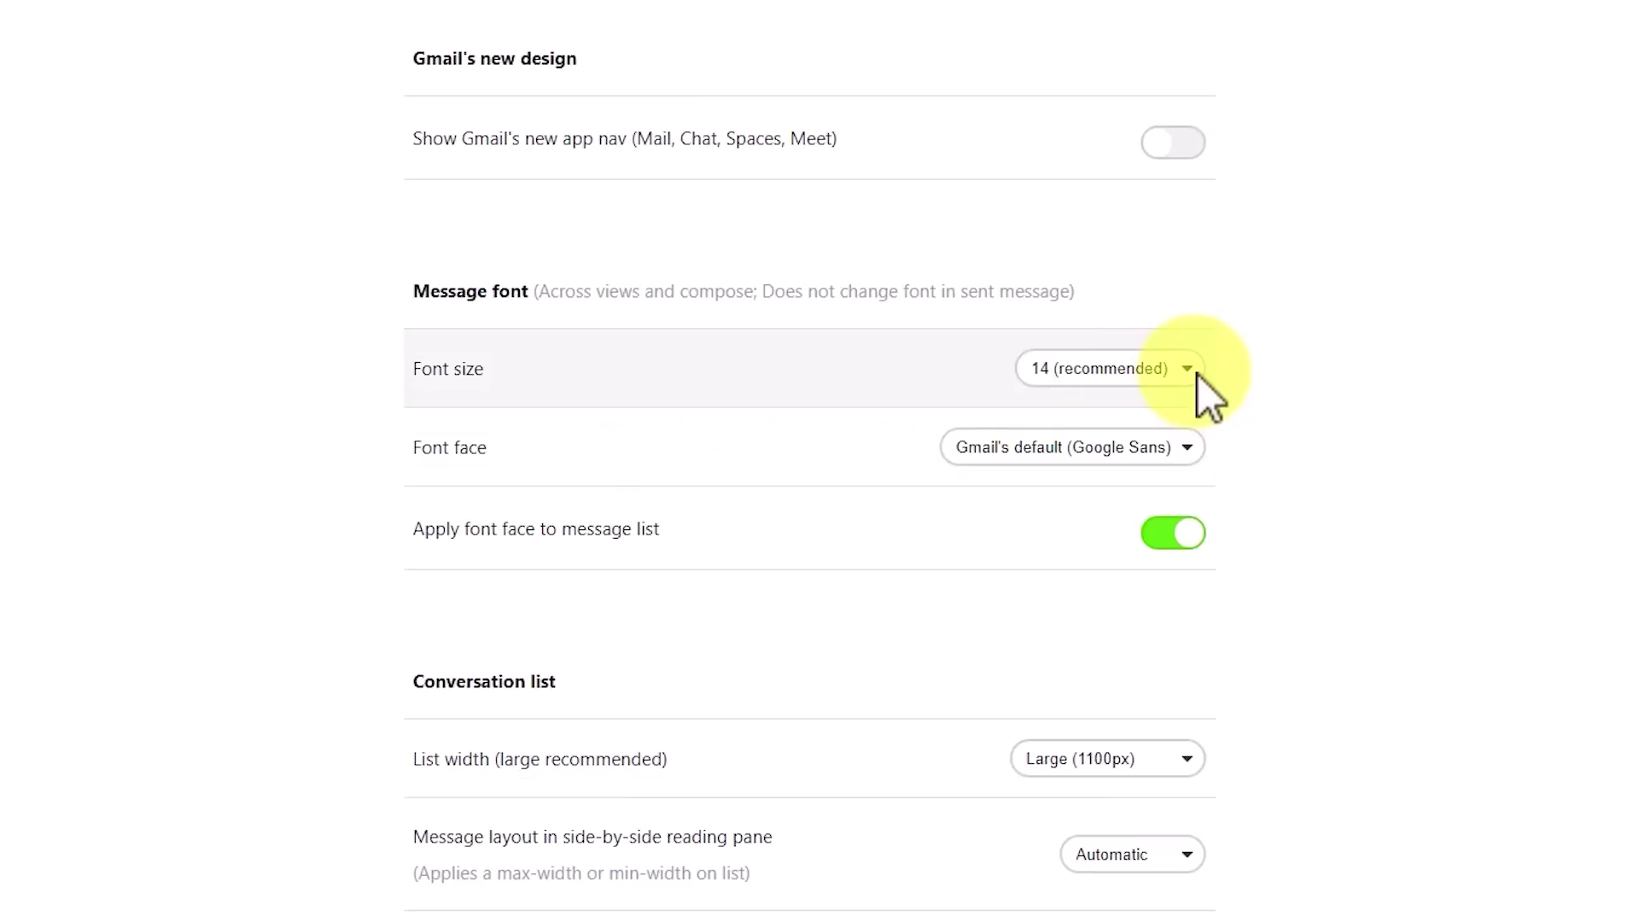
click(1189, 373)
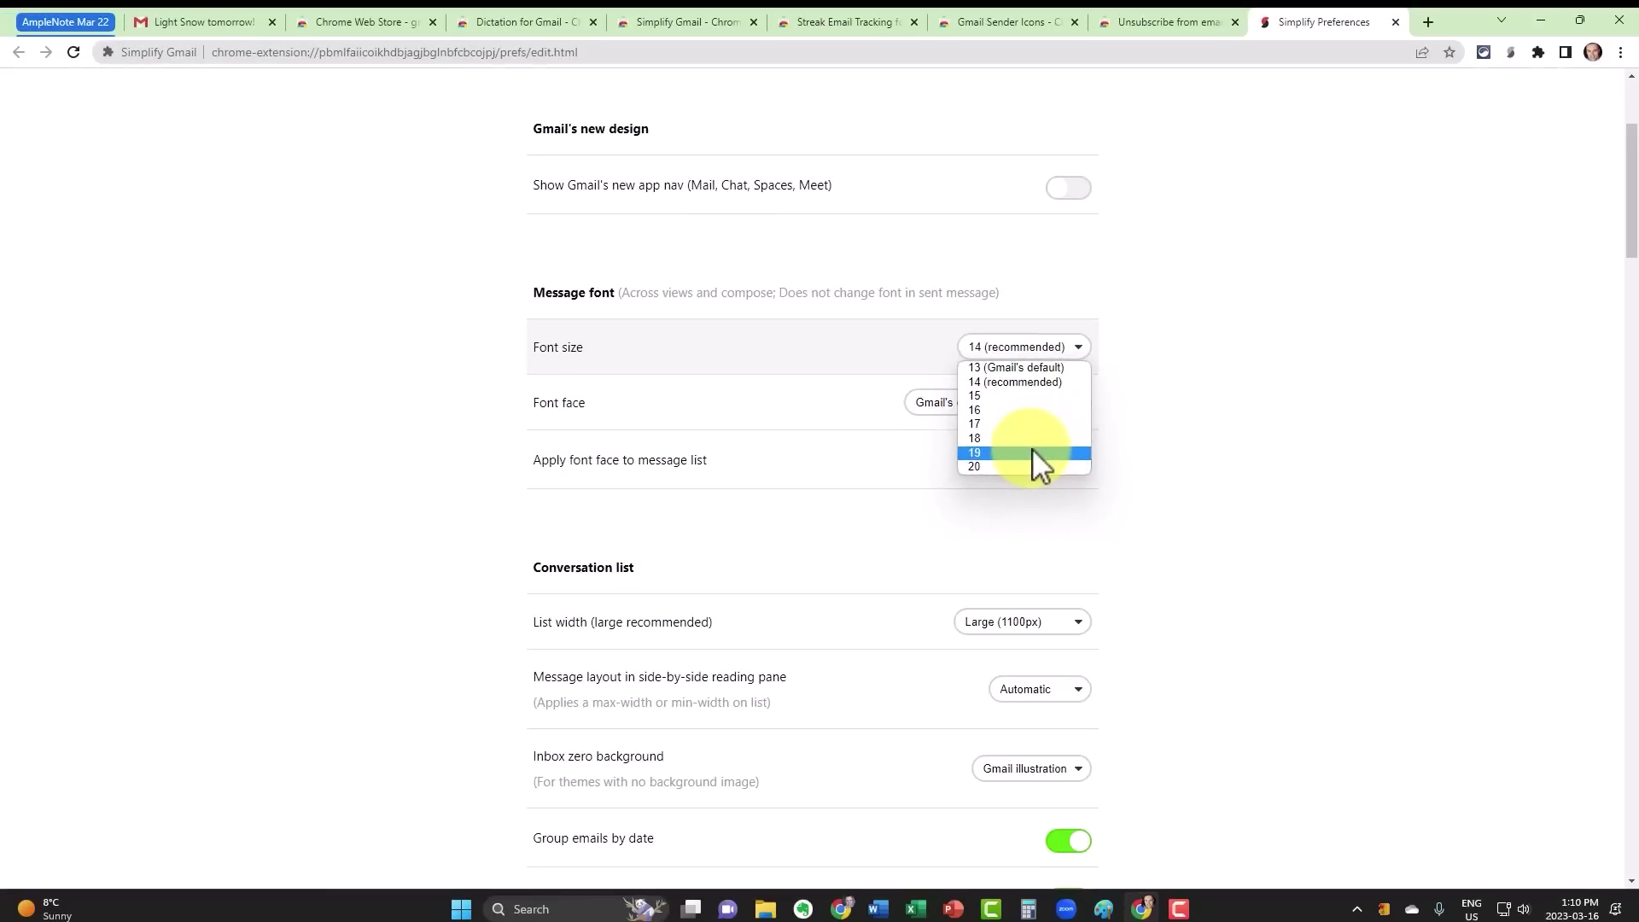
click(1033, 450)
click(201, 15)
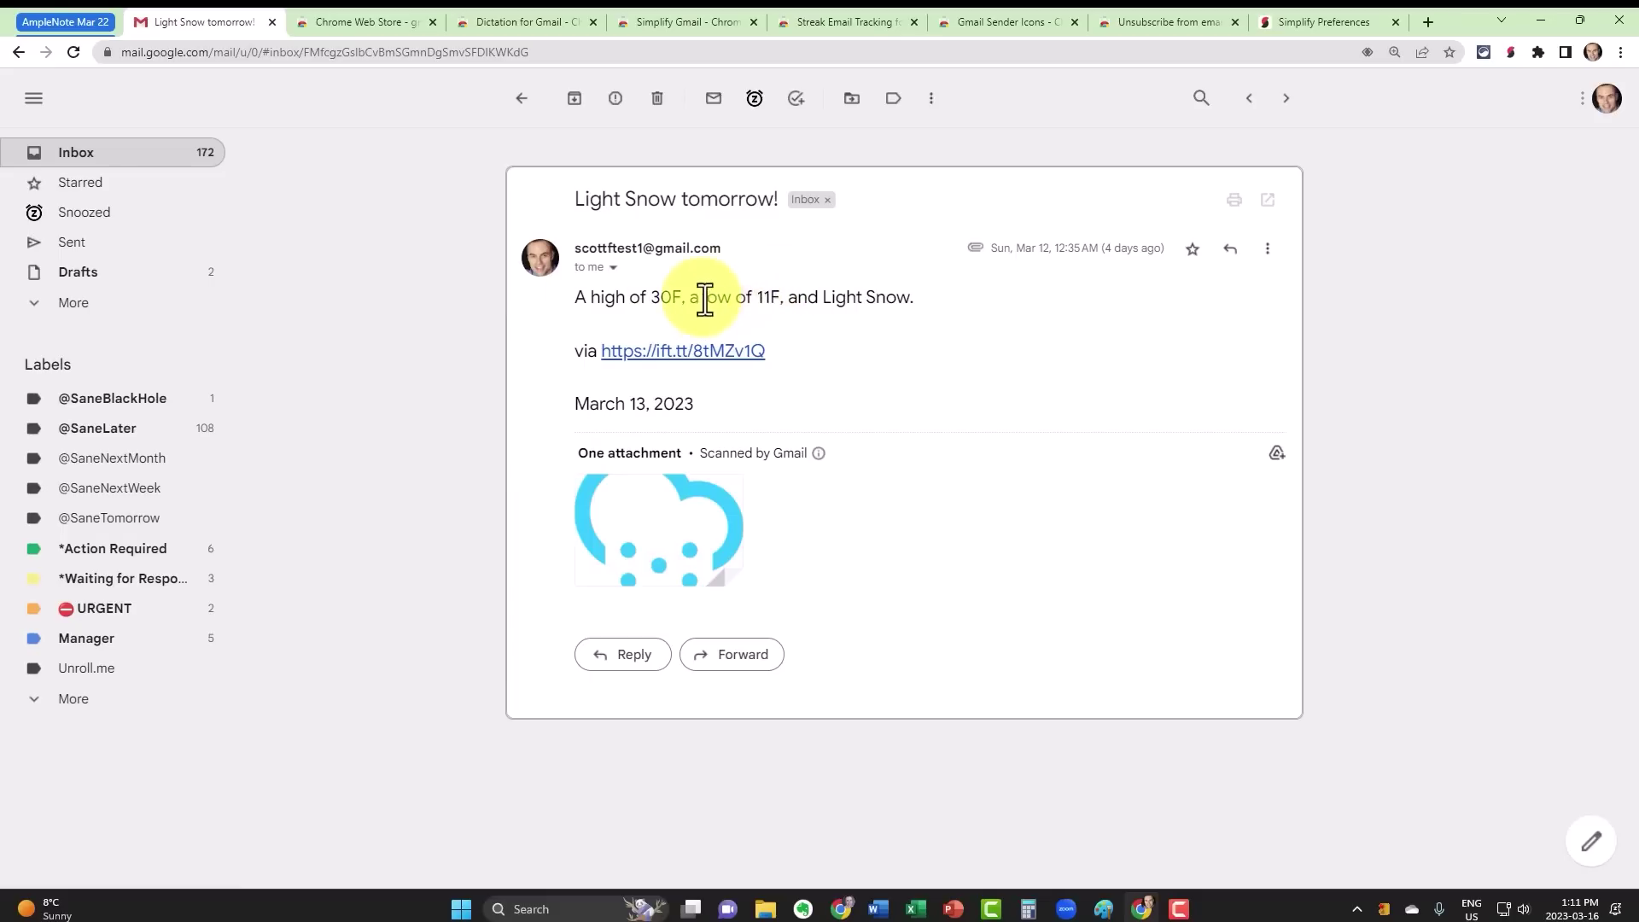
Step: Keep Gmail's default font face and scroll through the remaining Simplify preferences
click(1317, 20)
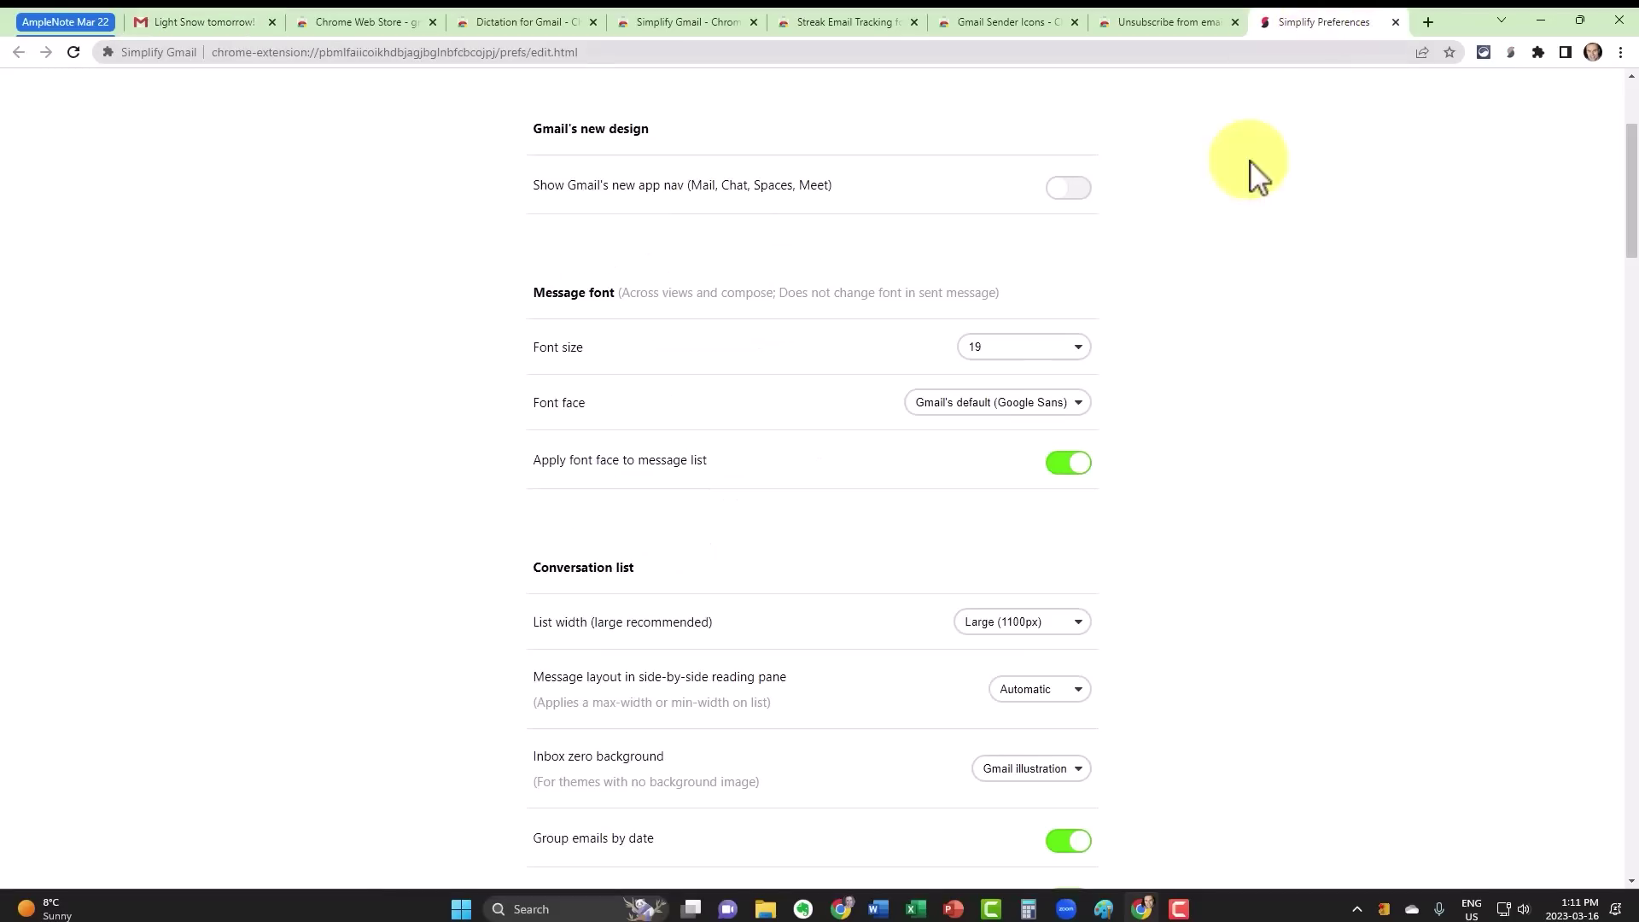
click(1078, 403)
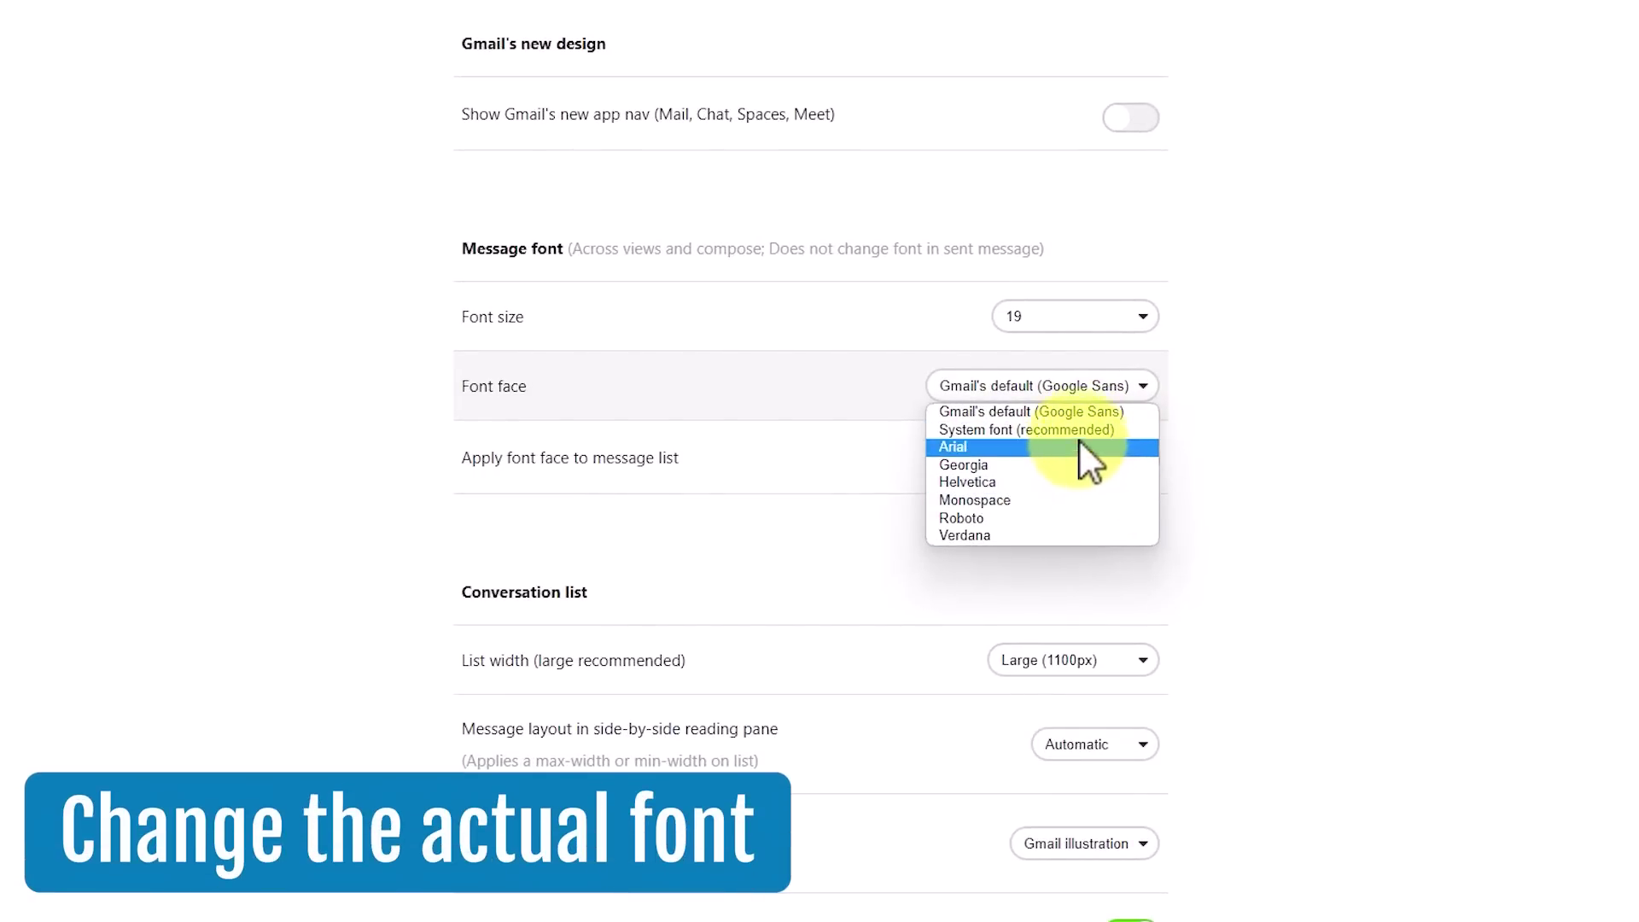
click(1069, 417)
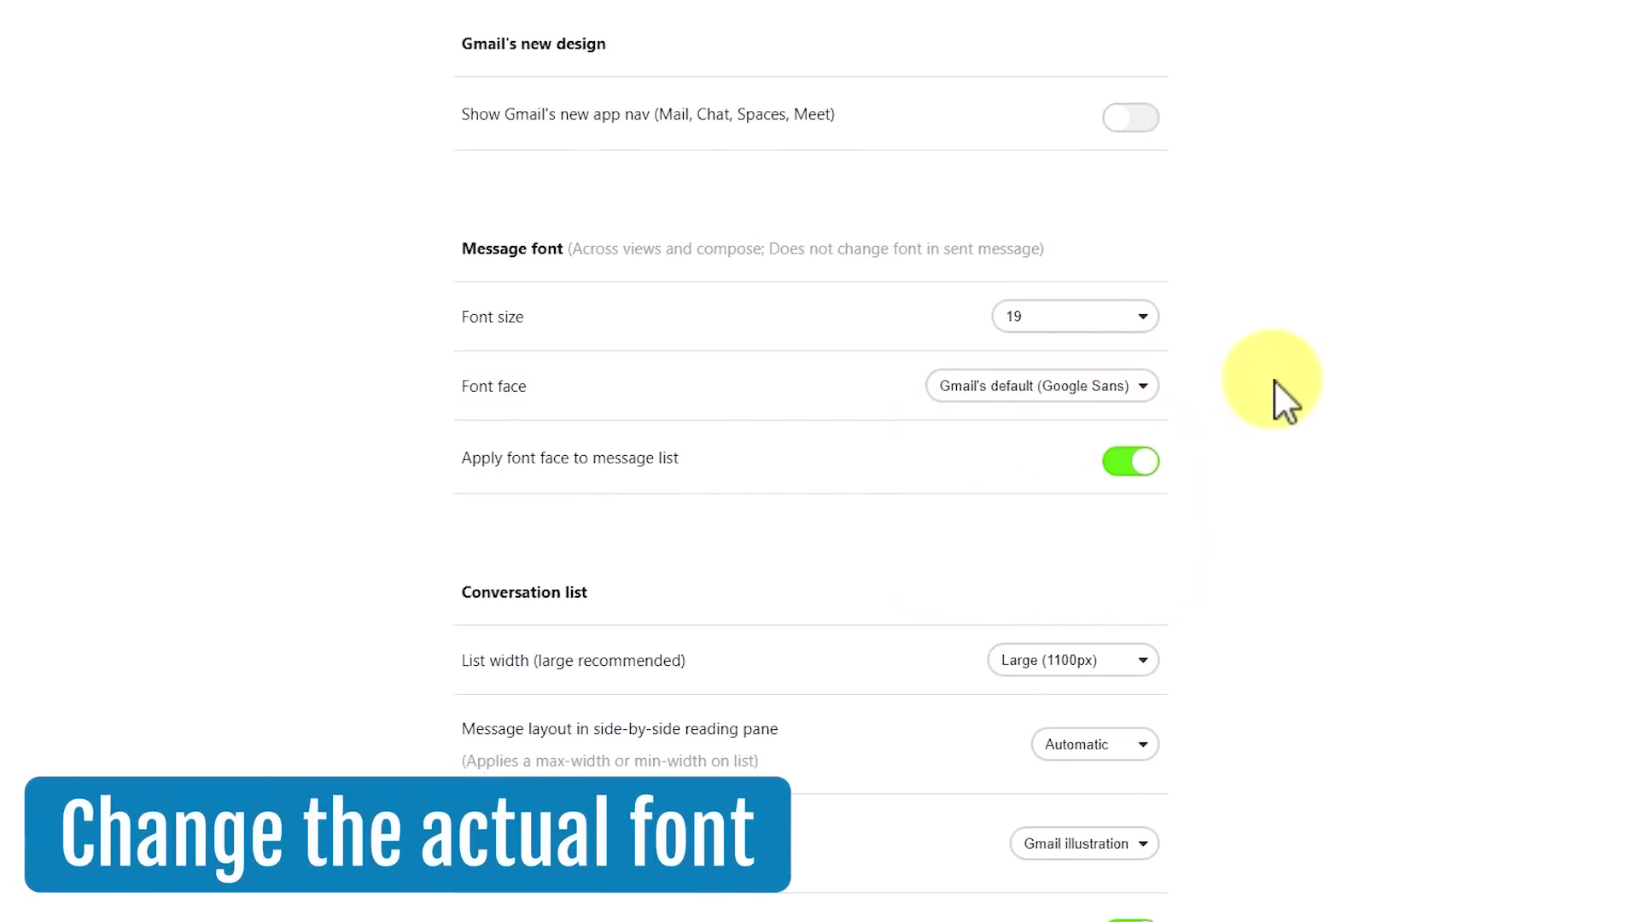
scroll(1274, 379, down, 3)
scroll(1274, 380, down, 2)
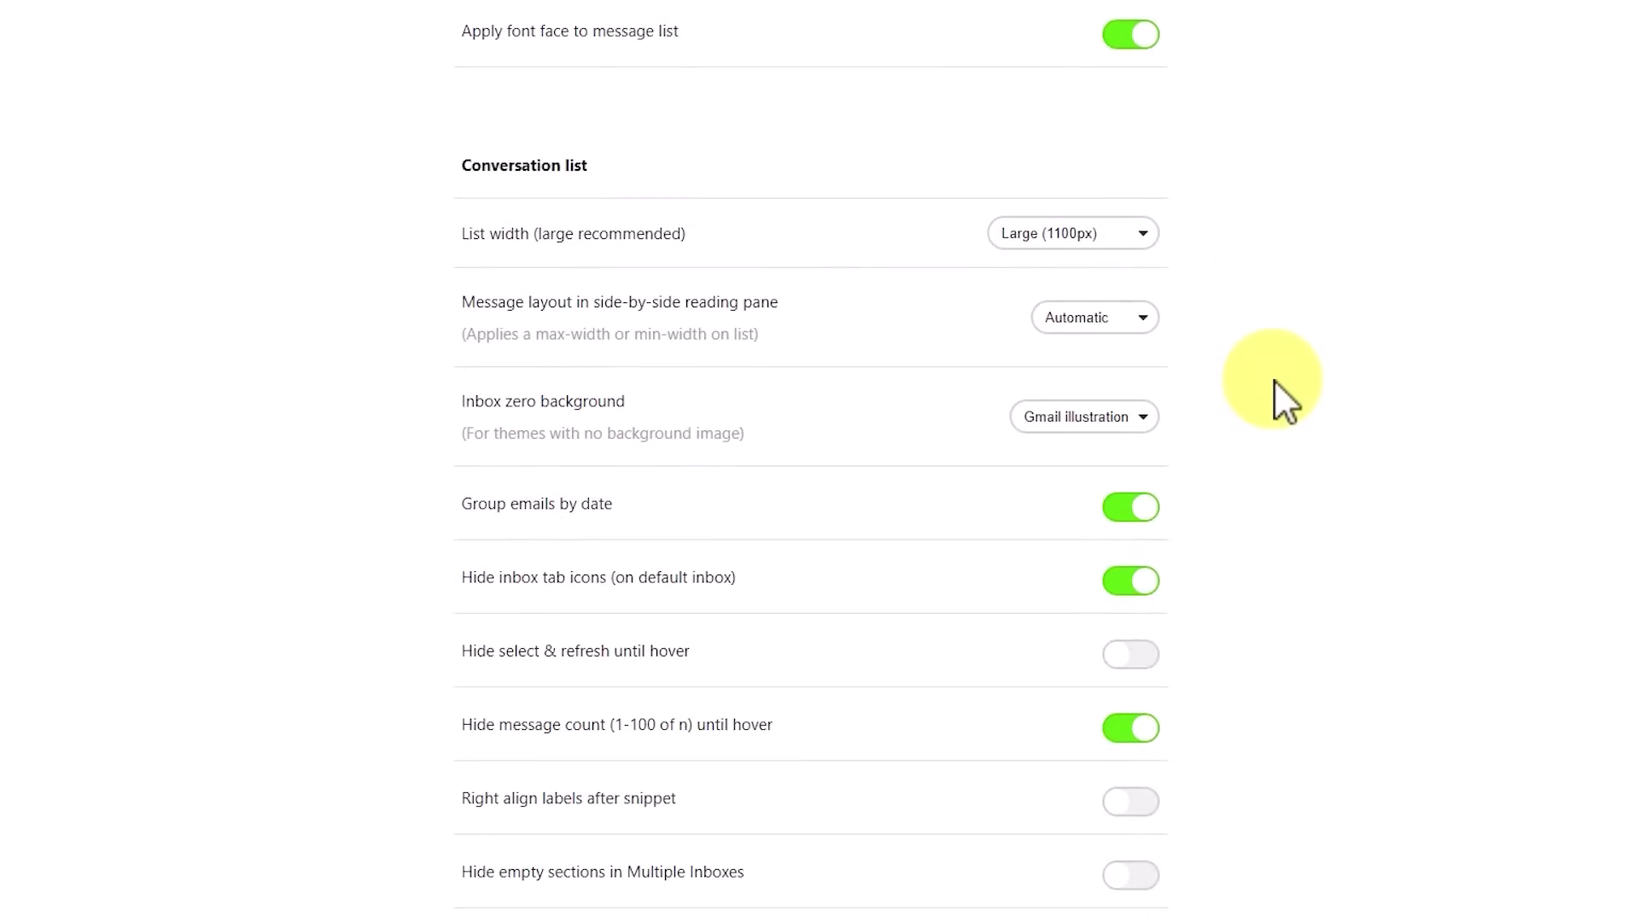
scroll(1274, 379, down, 2)
scroll(1275, 380, up, 1)
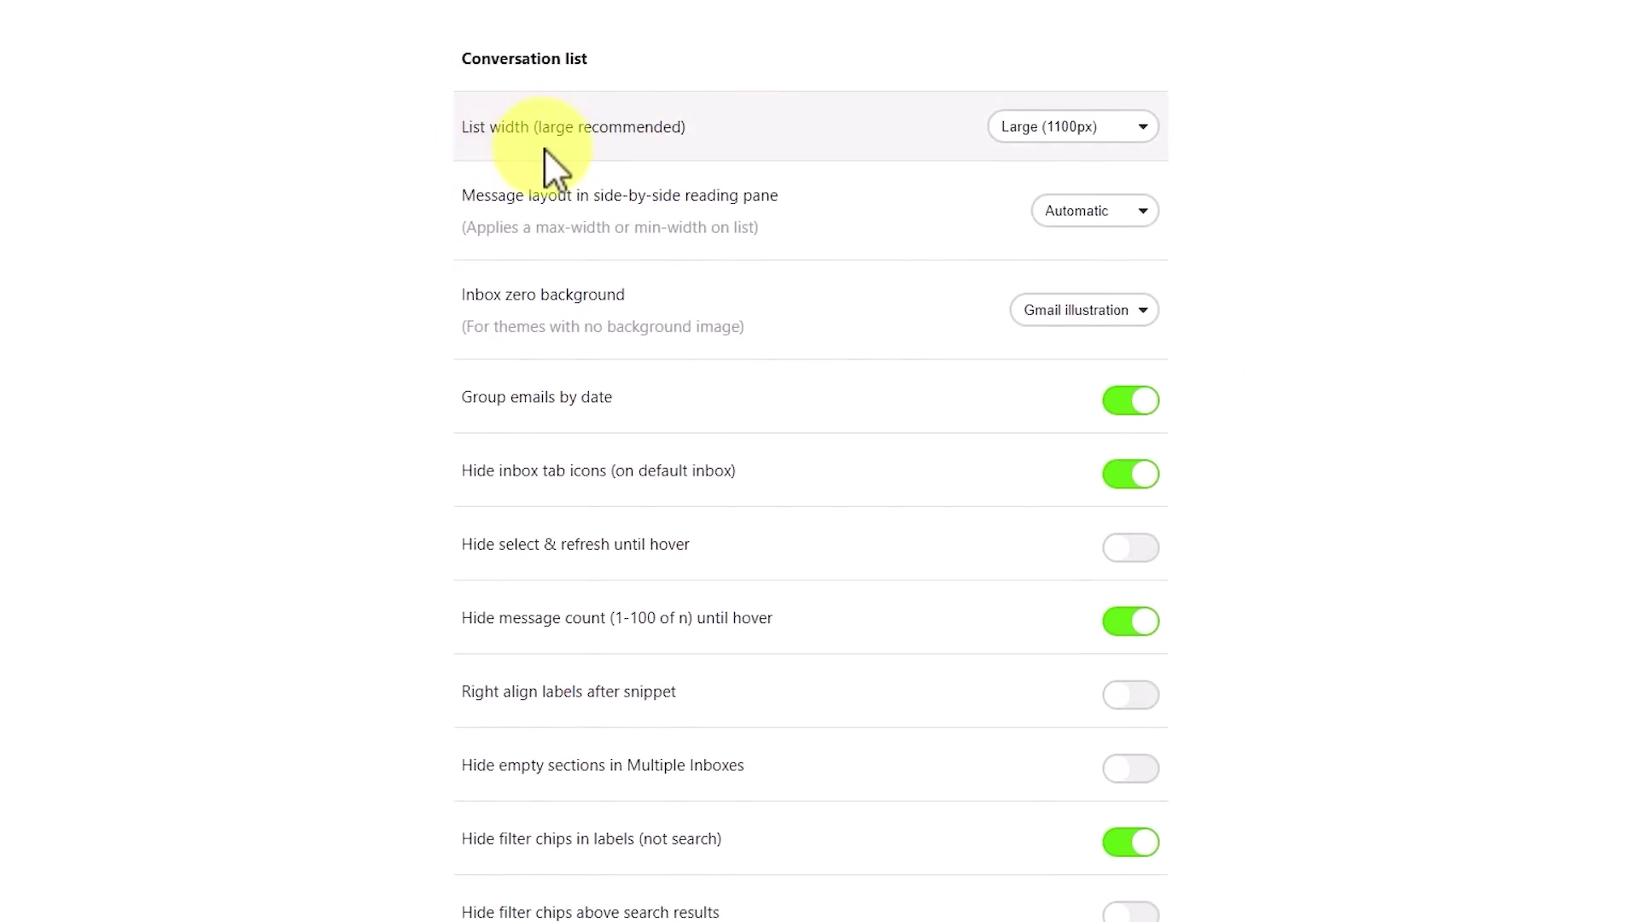
Step: Turn Simplify off in the open message, return to the Inbox, then revisit Simplify Preferences
click(175, 13)
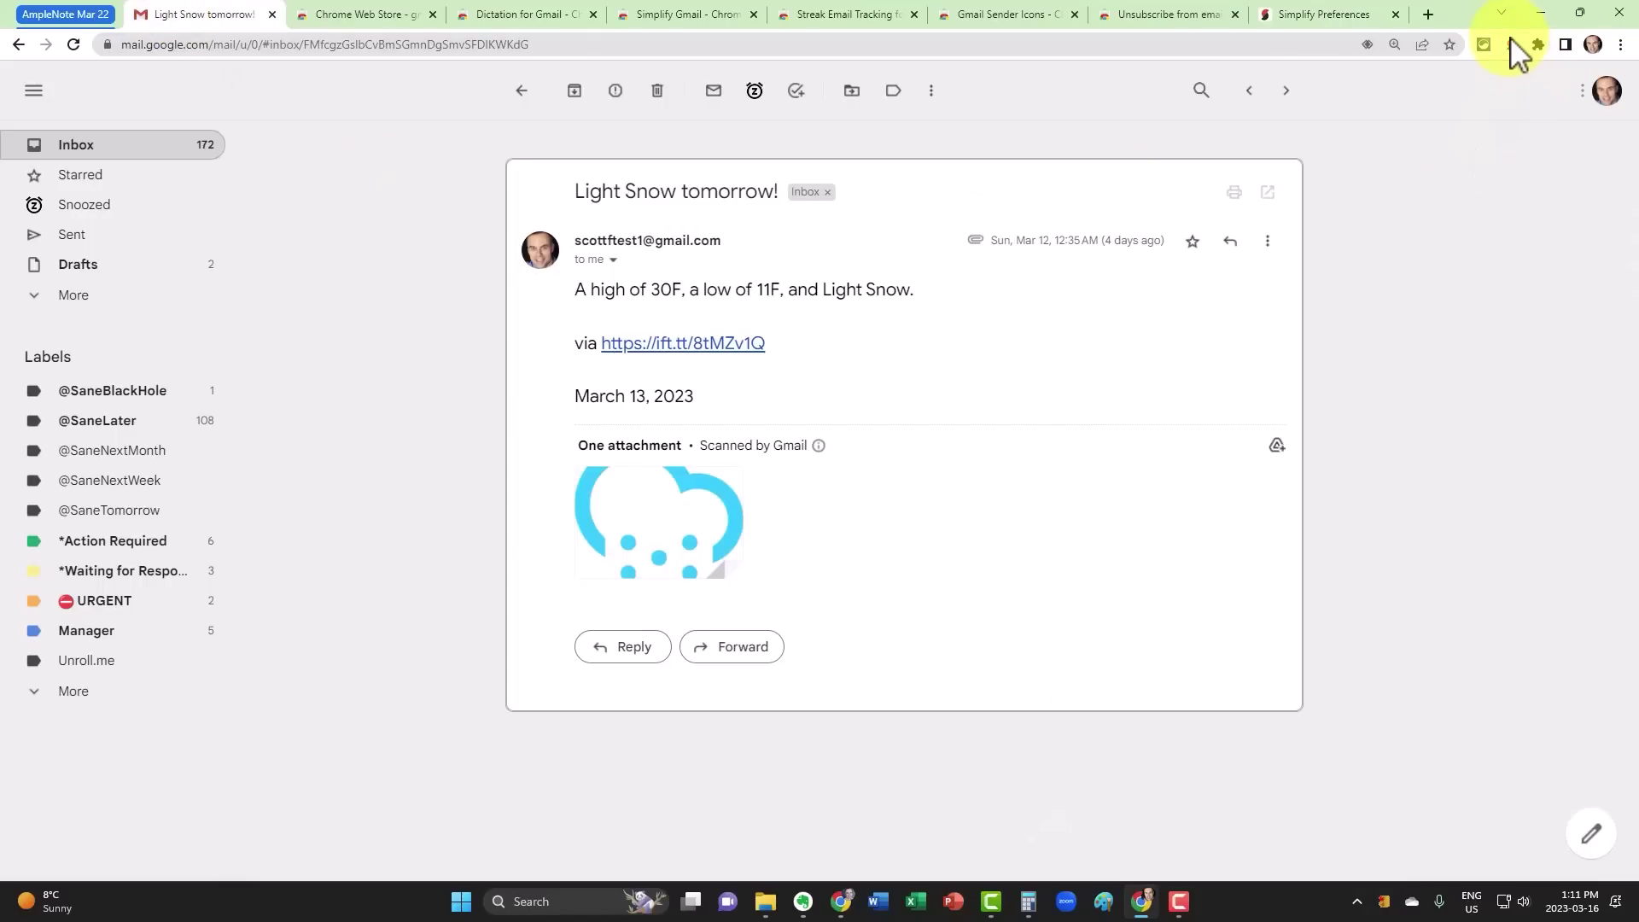
click(1512, 44)
click(1411, 255)
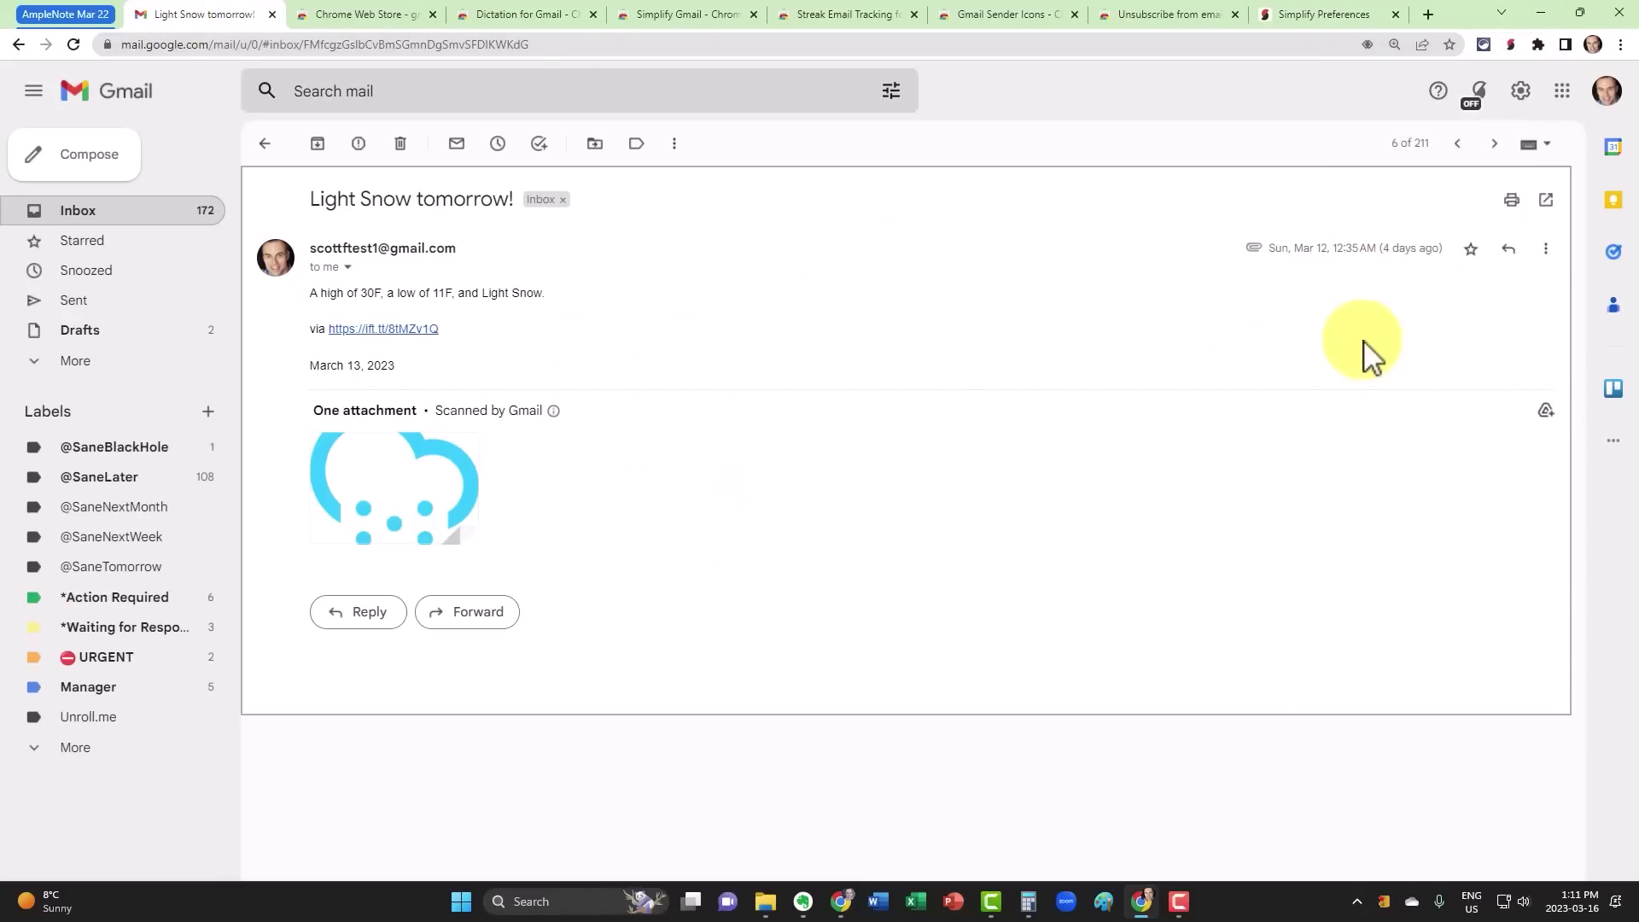
click(106, 219)
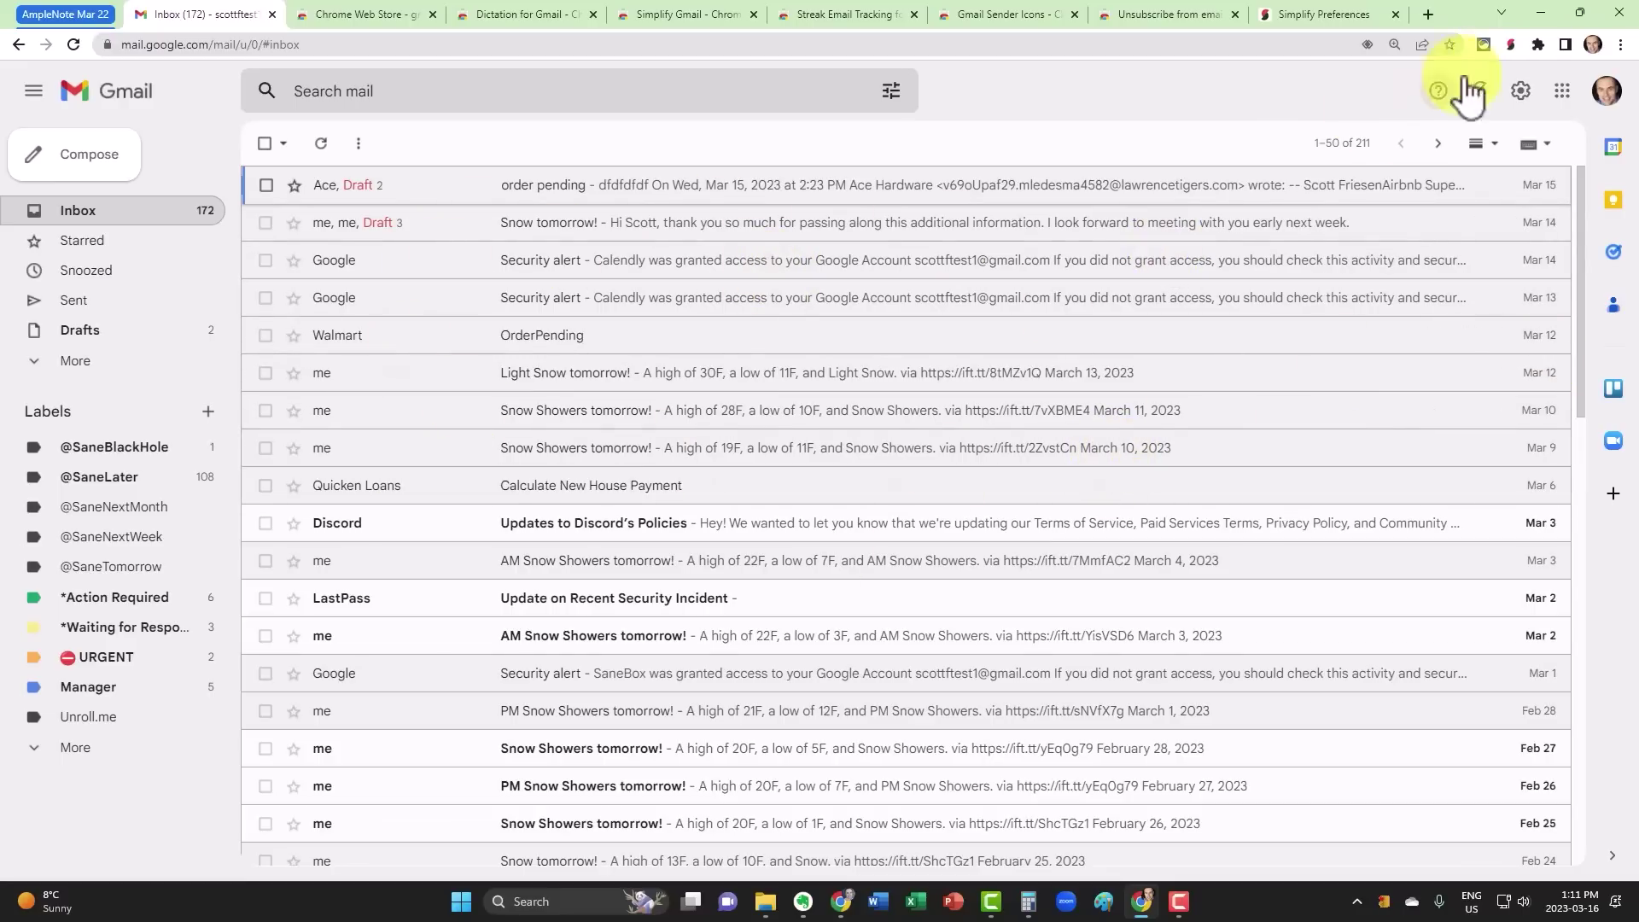
click(1325, 16)
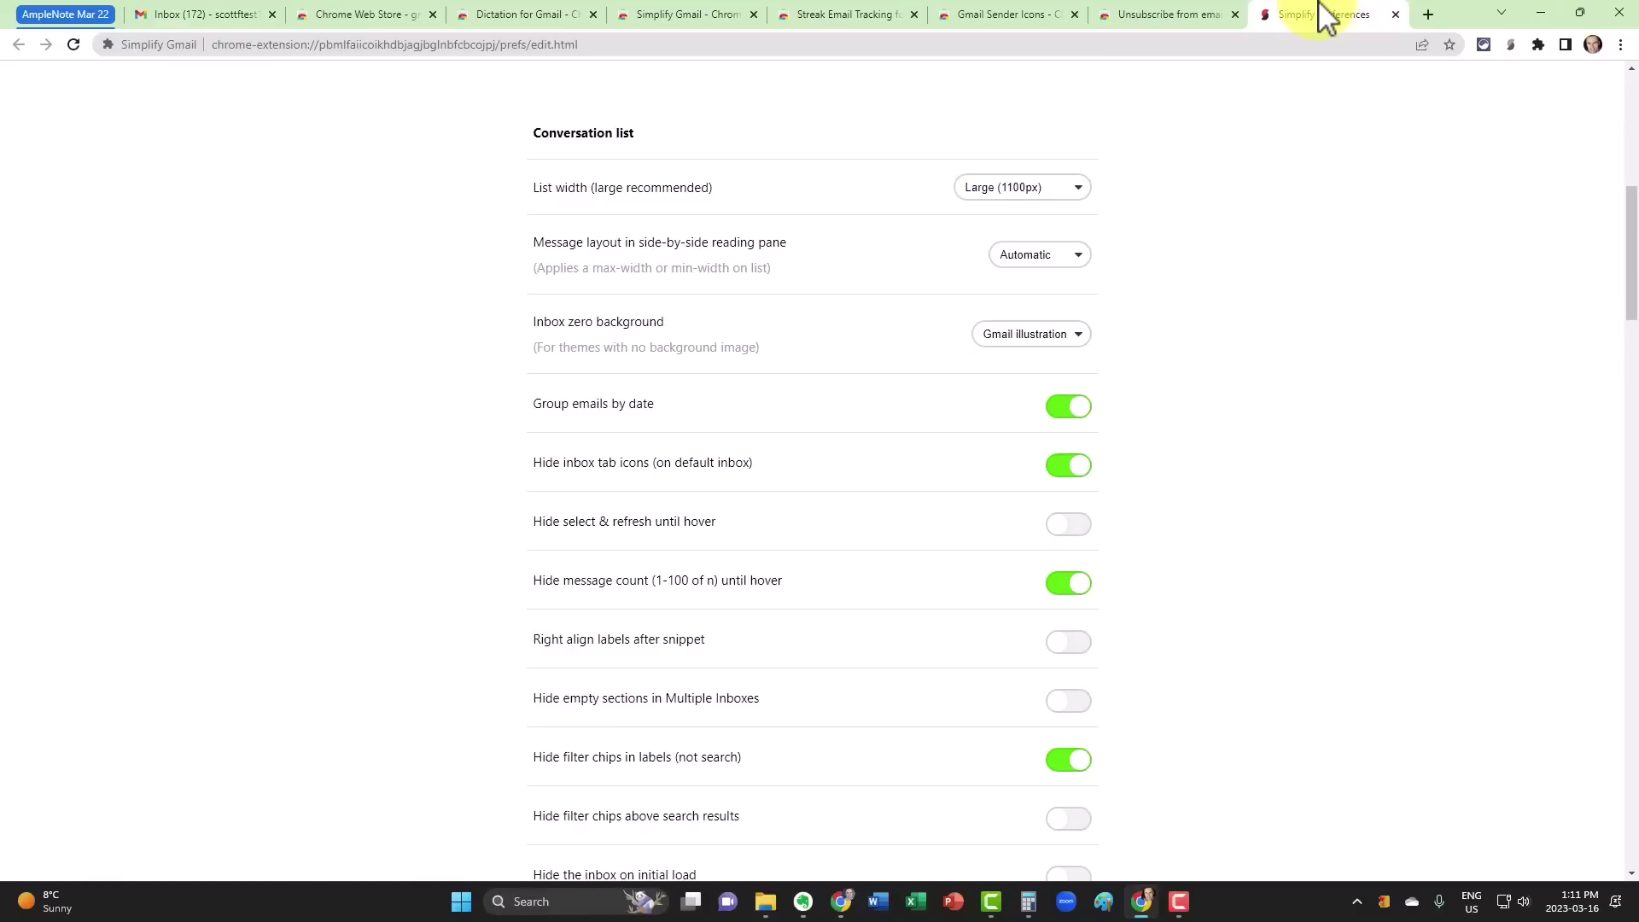
Step: Back in the Gmail inbox, turn Simplify on again from its extension menu
click(272, 15)
click(1478, 92)
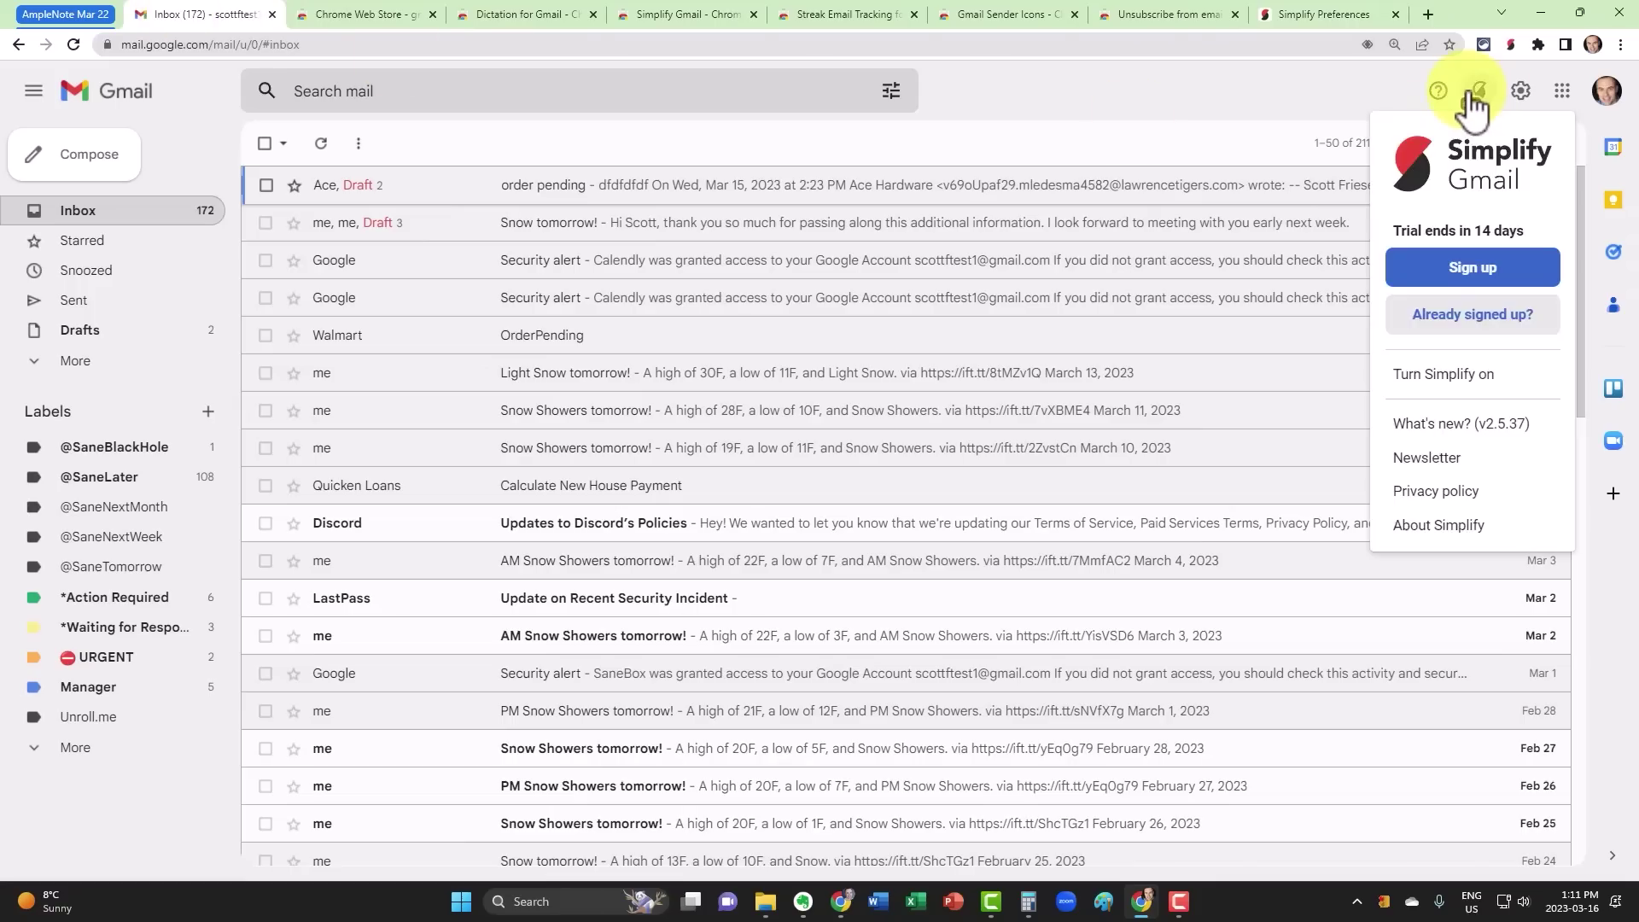
click(1475, 373)
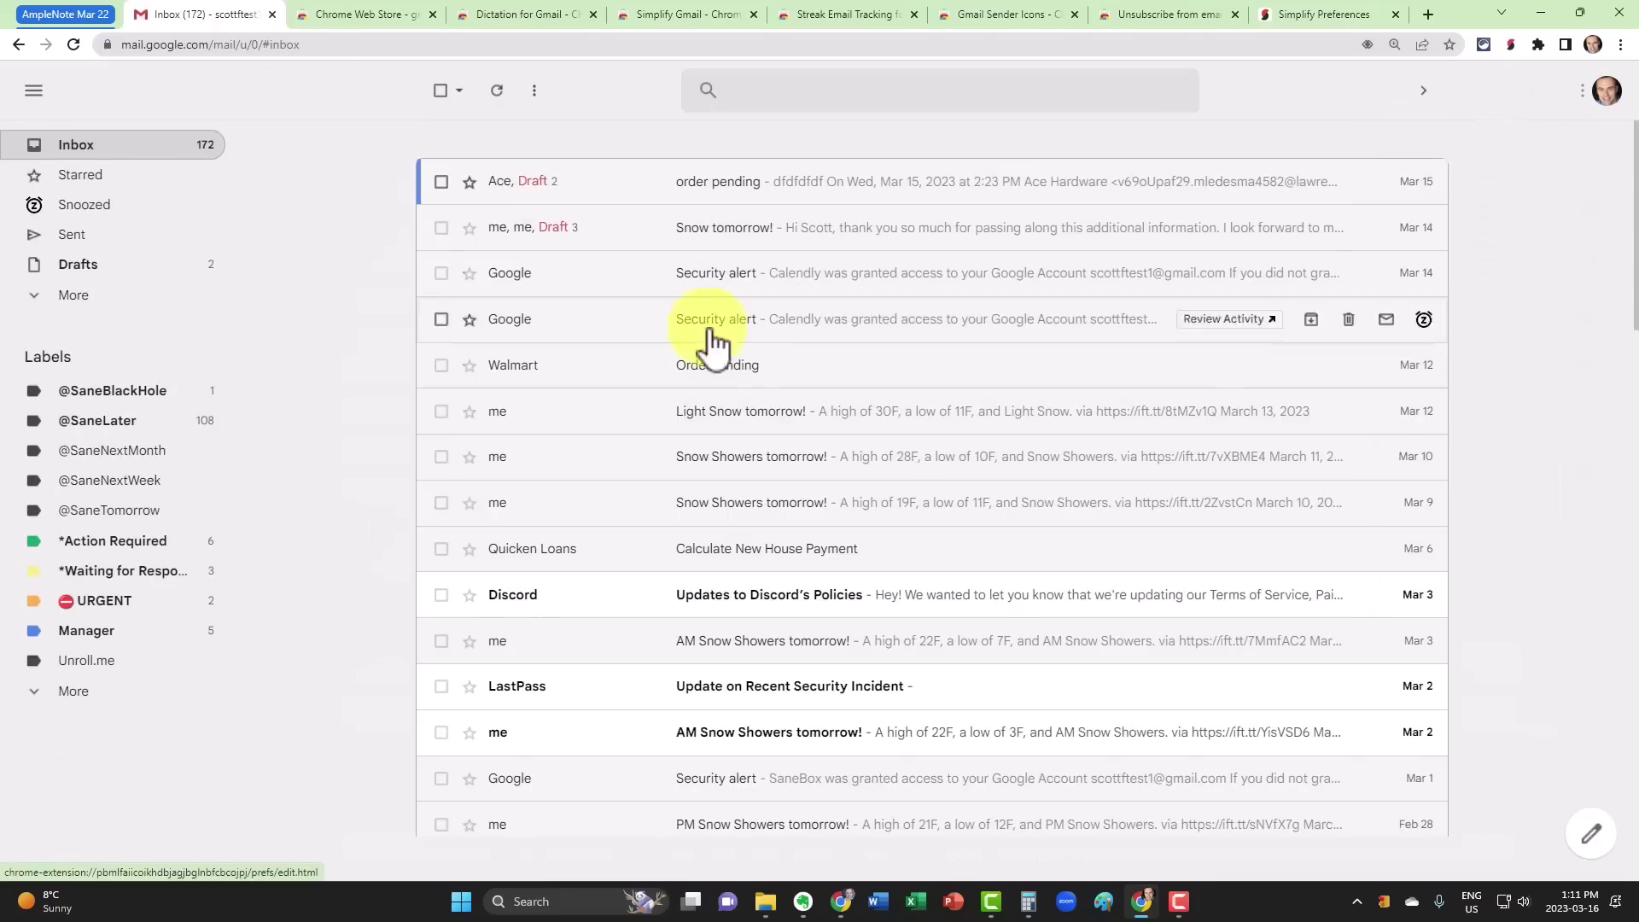
Step: Scroll through the Simplify Gmail preferences page, then return to the inbox
click(1315, 14)
scroll(1230, 422, down, 4)
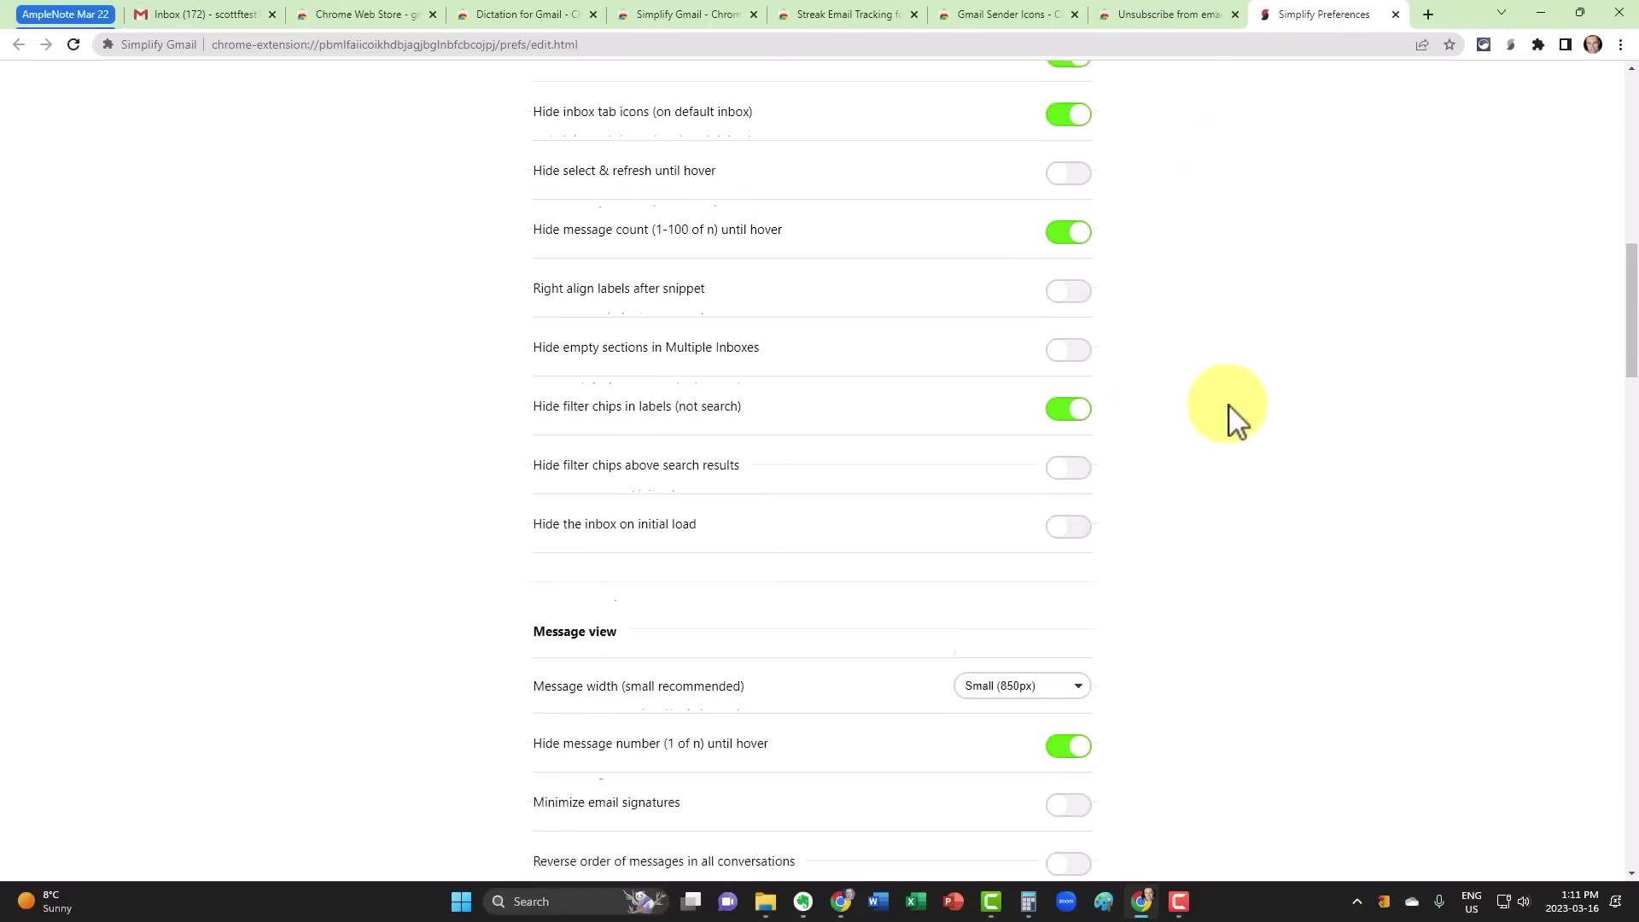
scroll(1238, 421, down, 2)
scroll(1231, 408, down, 3)
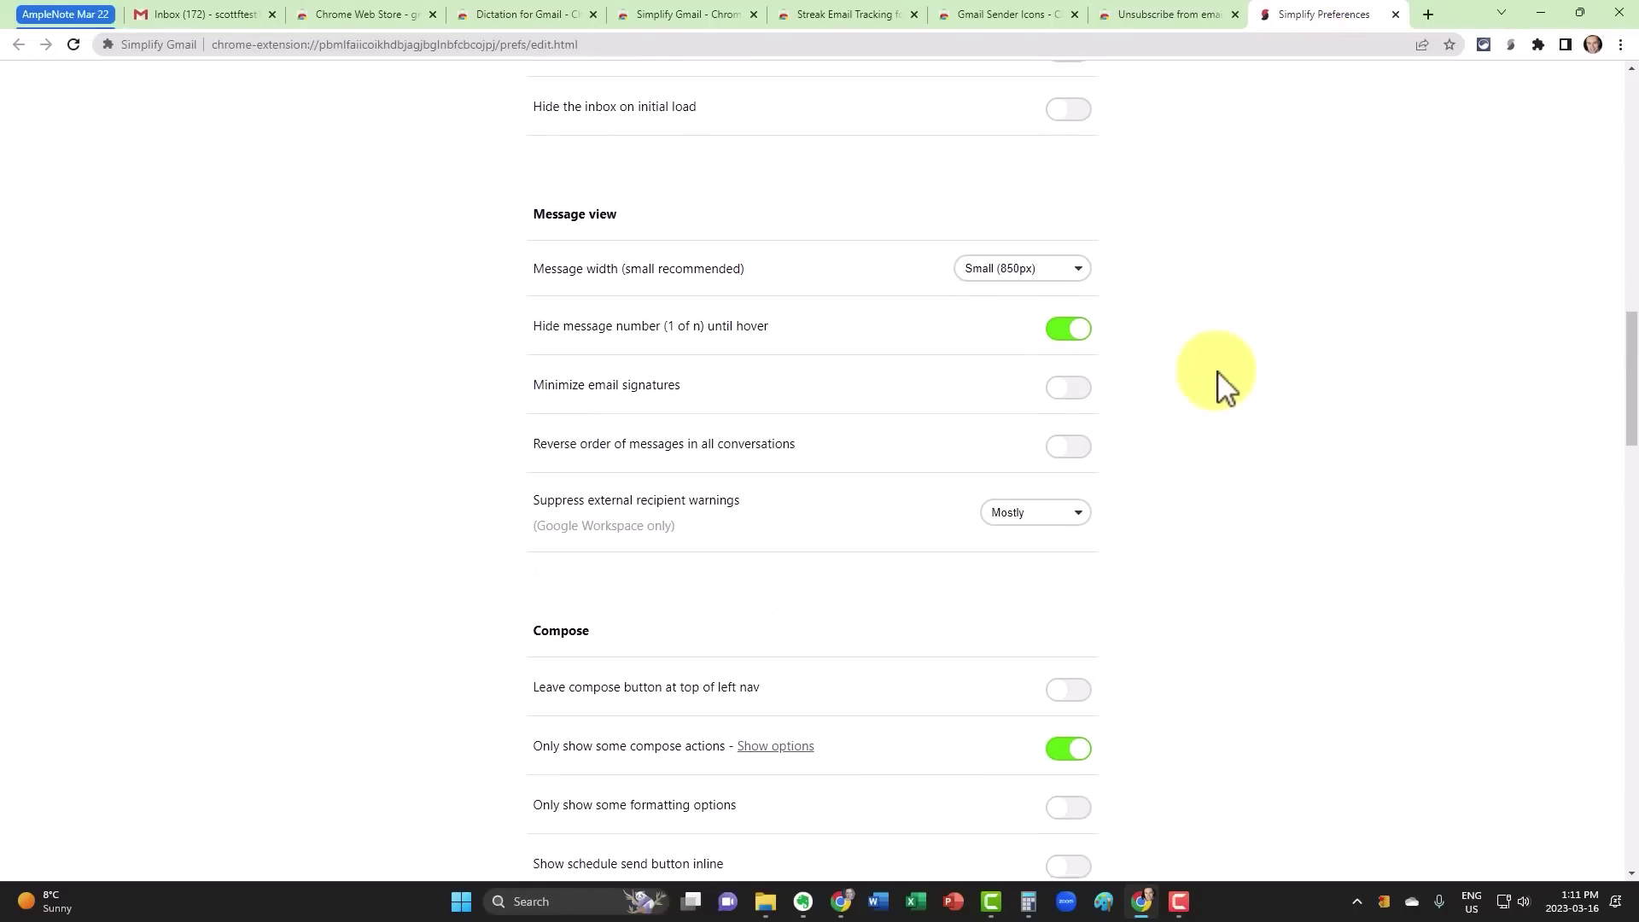
scroll(1217, 388, down, 1)
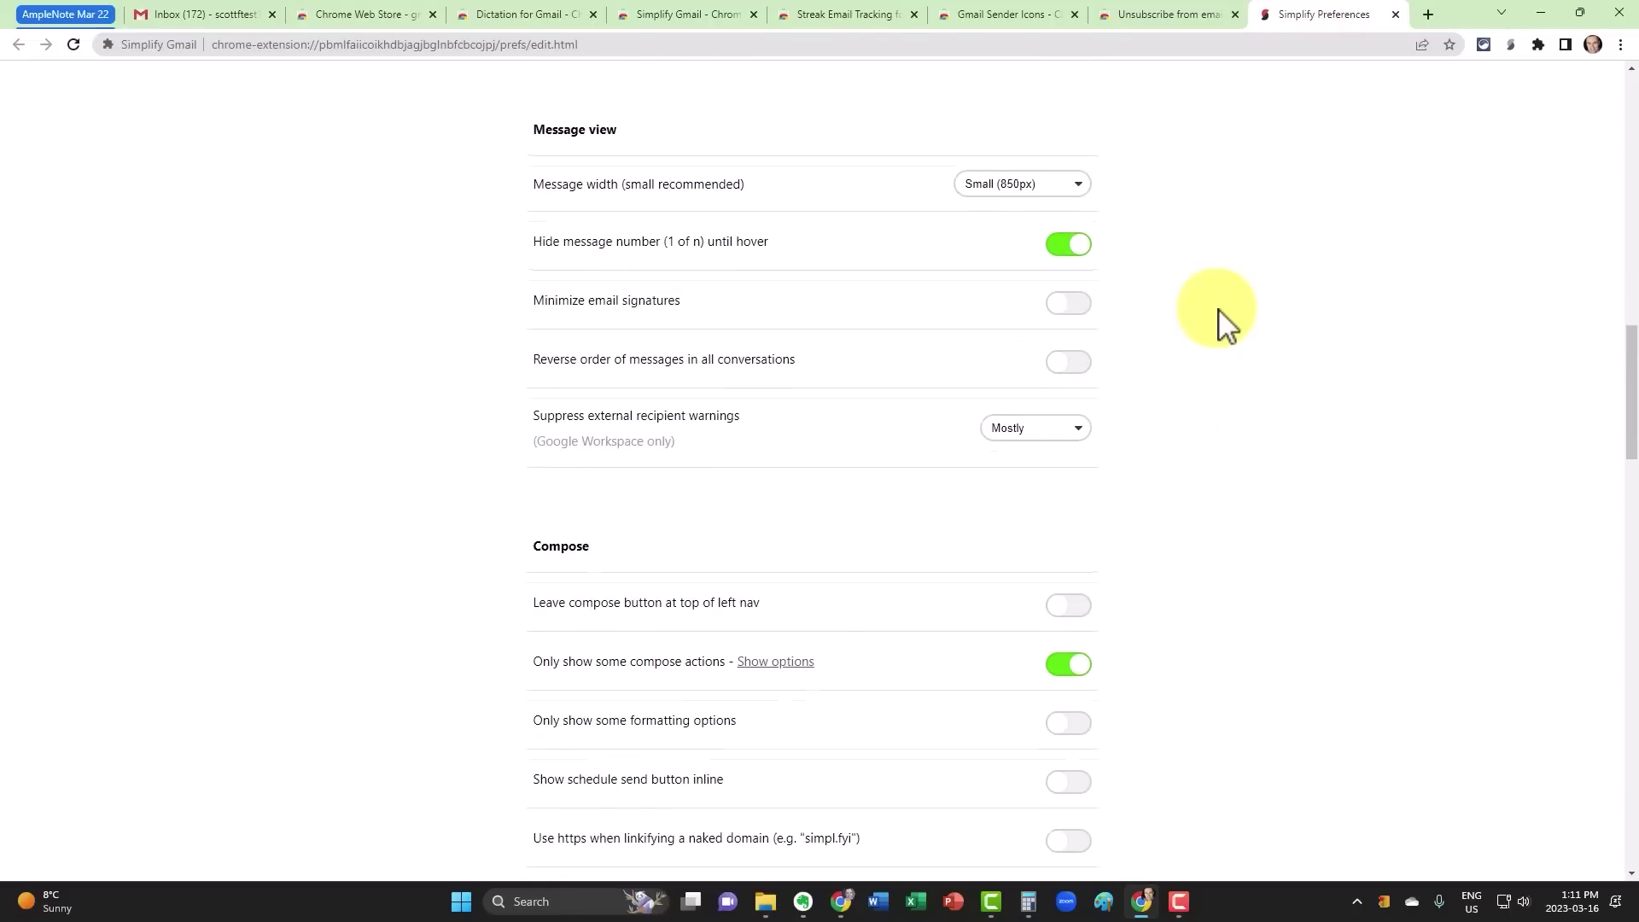
scroll(1216, 320, up, 7)
scroll(1119, 275, up, 1)
scroll(1144, 275, up, 3)
scroll(1281, 316, down, 3)
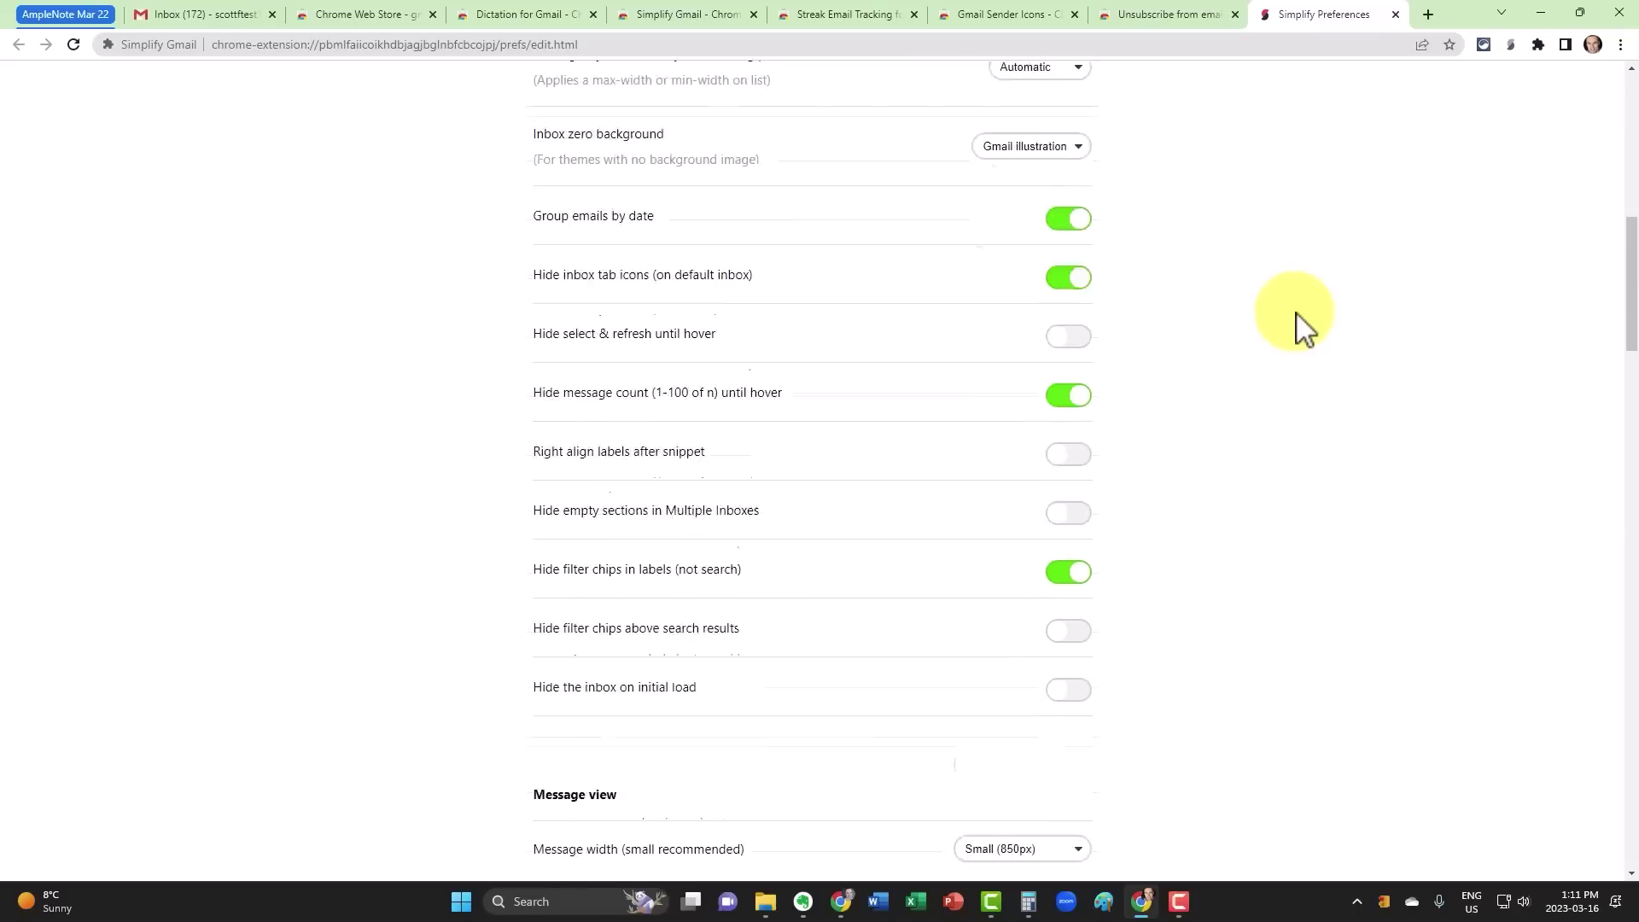
scroll(1299, 322, down, 5)
scroll(1298, 322, down, 5)
scroll(1299, 325, down, 2)
scroll(1299, 325, down, 4)
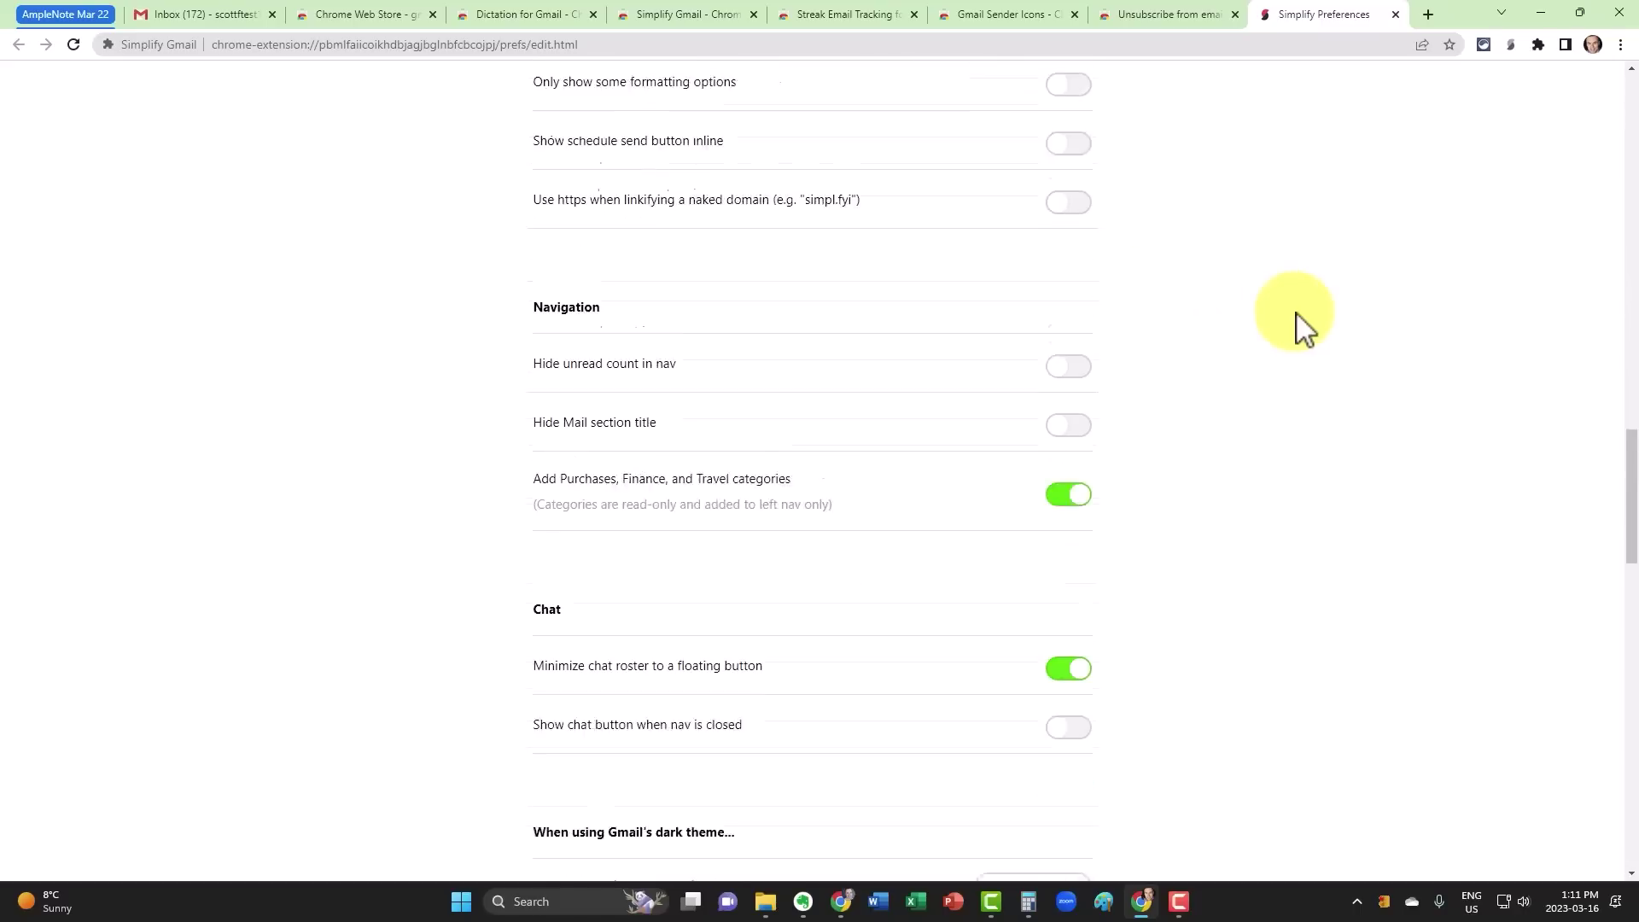
scroll(1346, 413, down, 3)
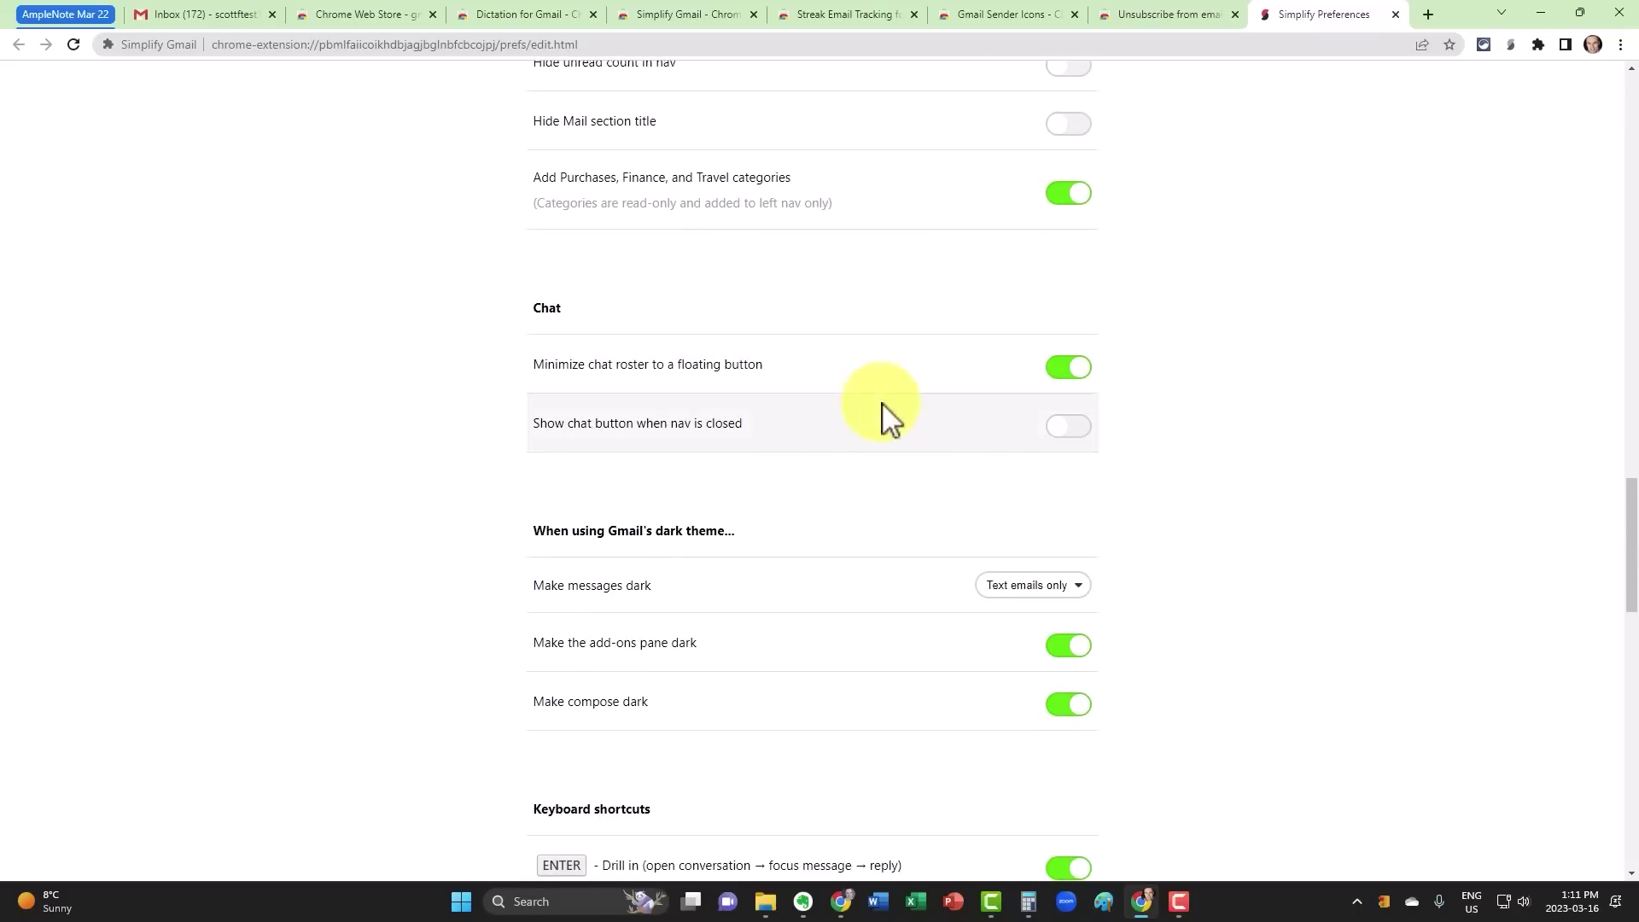
scroll(1358, 425, down, 3)
scroll(1366, 426, down, 3)
scroll(1365, 424, down, 1)
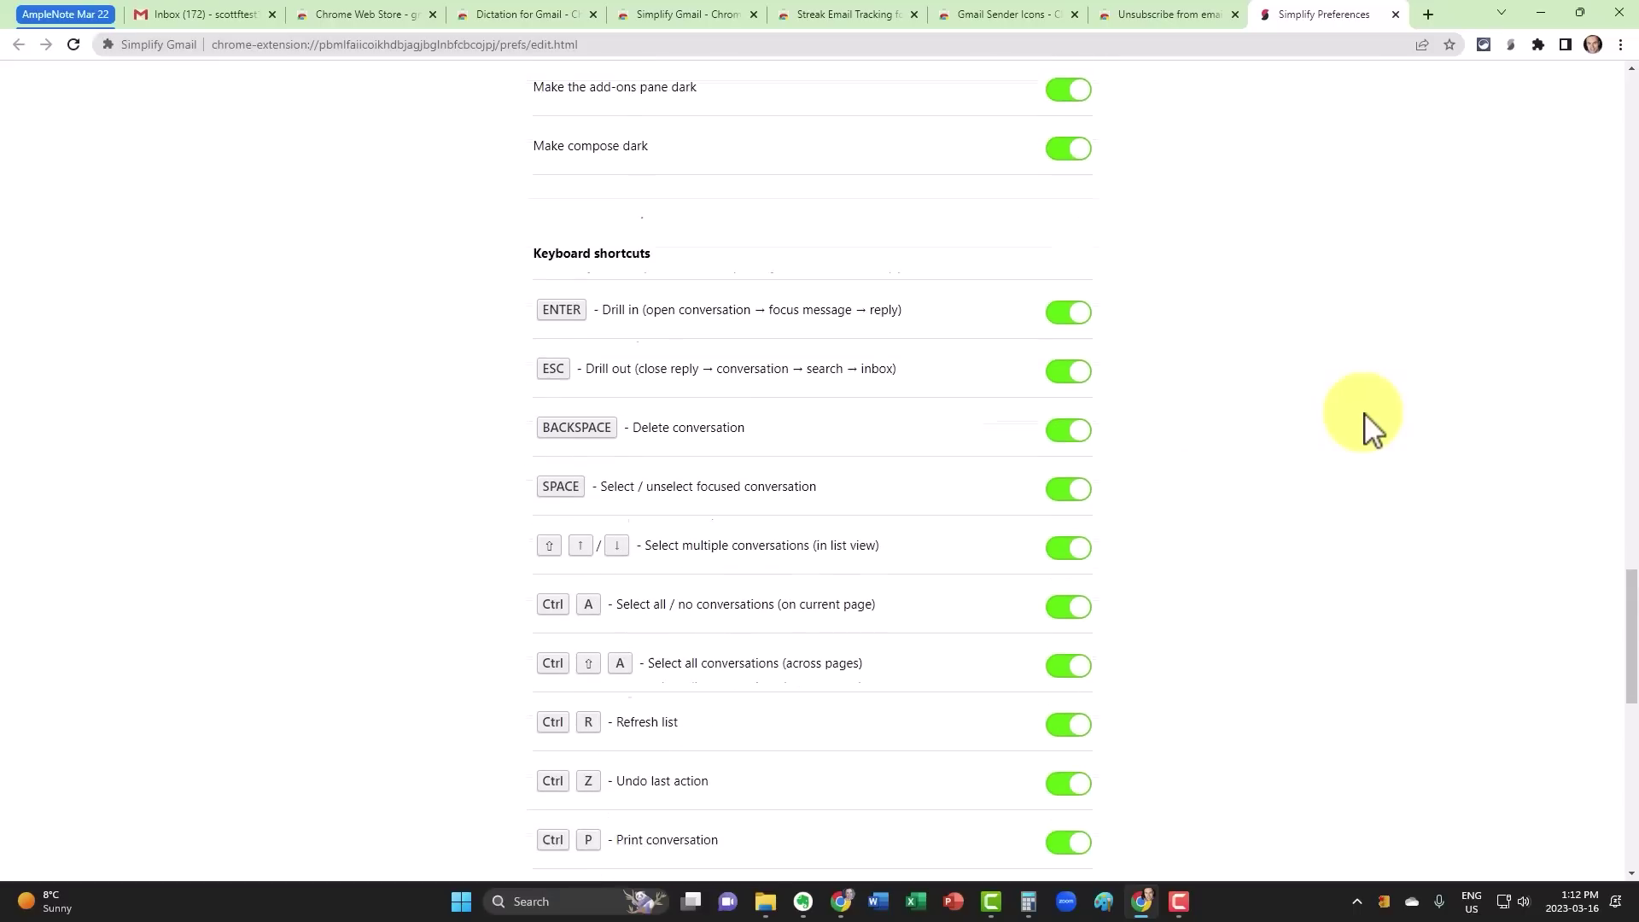
scroll(1315, 424, down, 1)
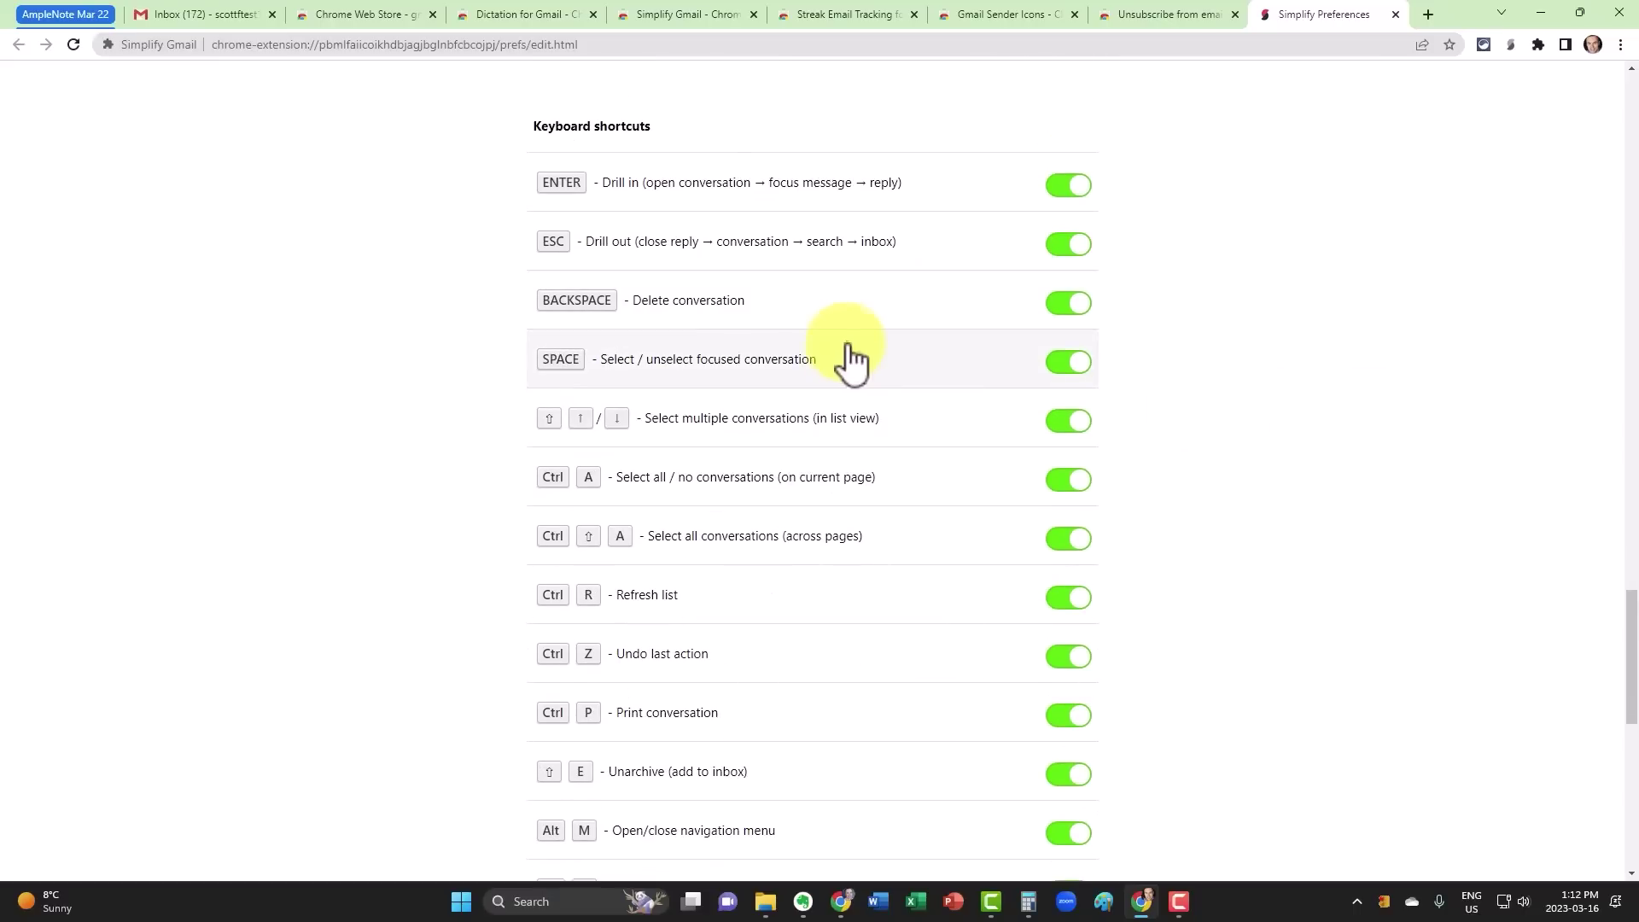
scroll(1164, 395, down, 2)
scroll(1166, 395, down, 5)
scroll(1167, 396, down, 3)
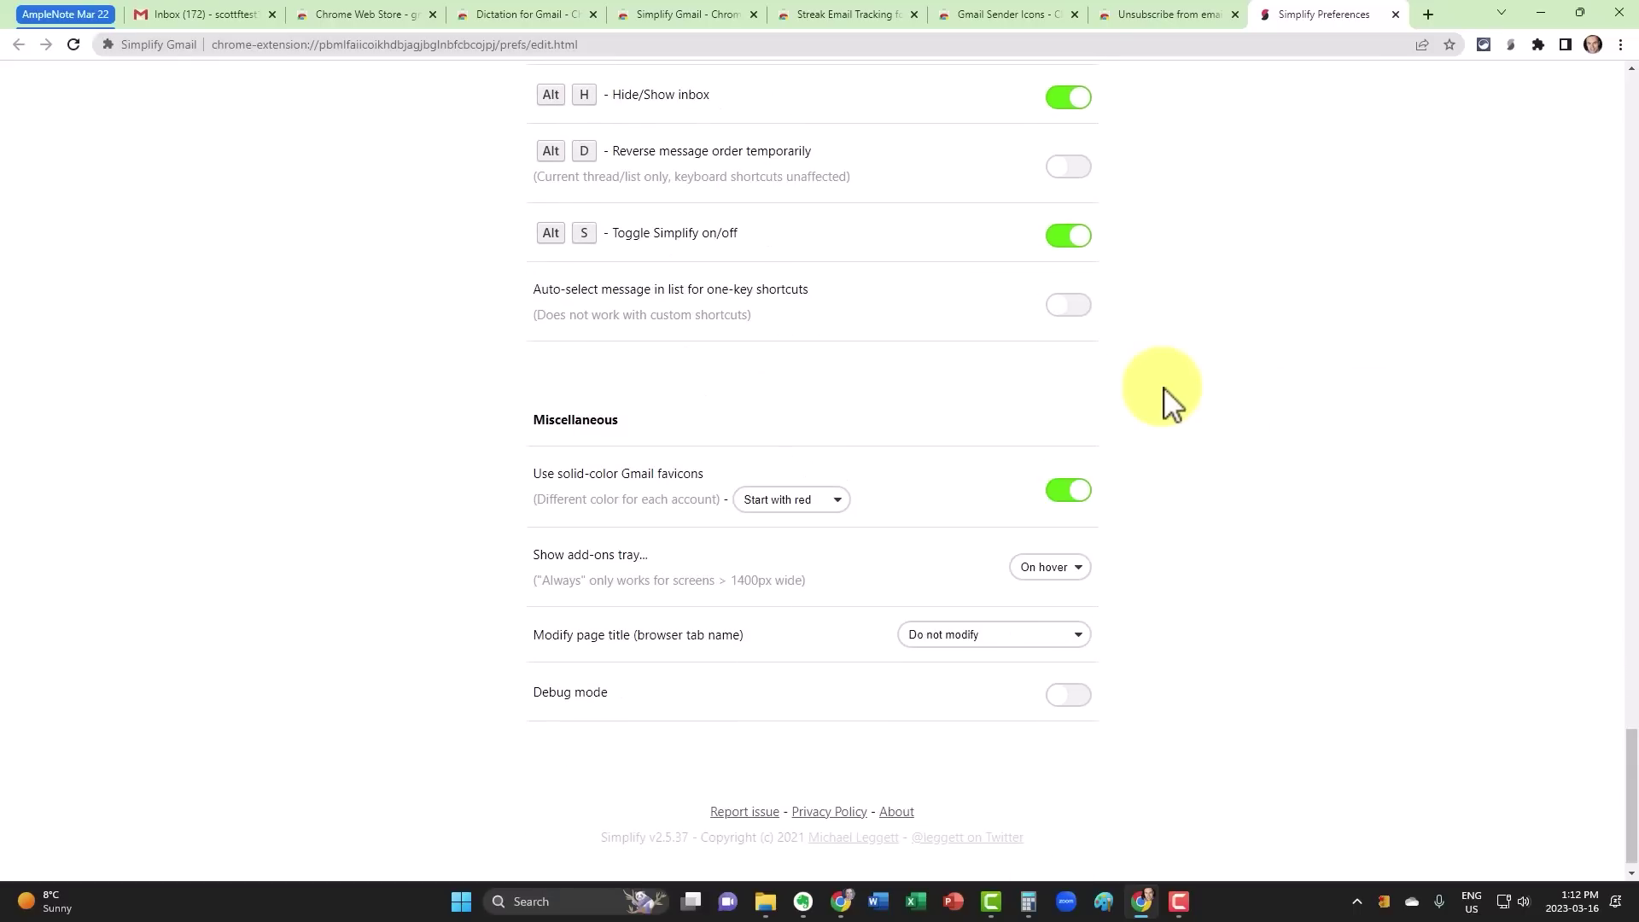
scroll(1163, 396, up, 10)
scroll(1163, 396, up, 6)
click(203, 17)
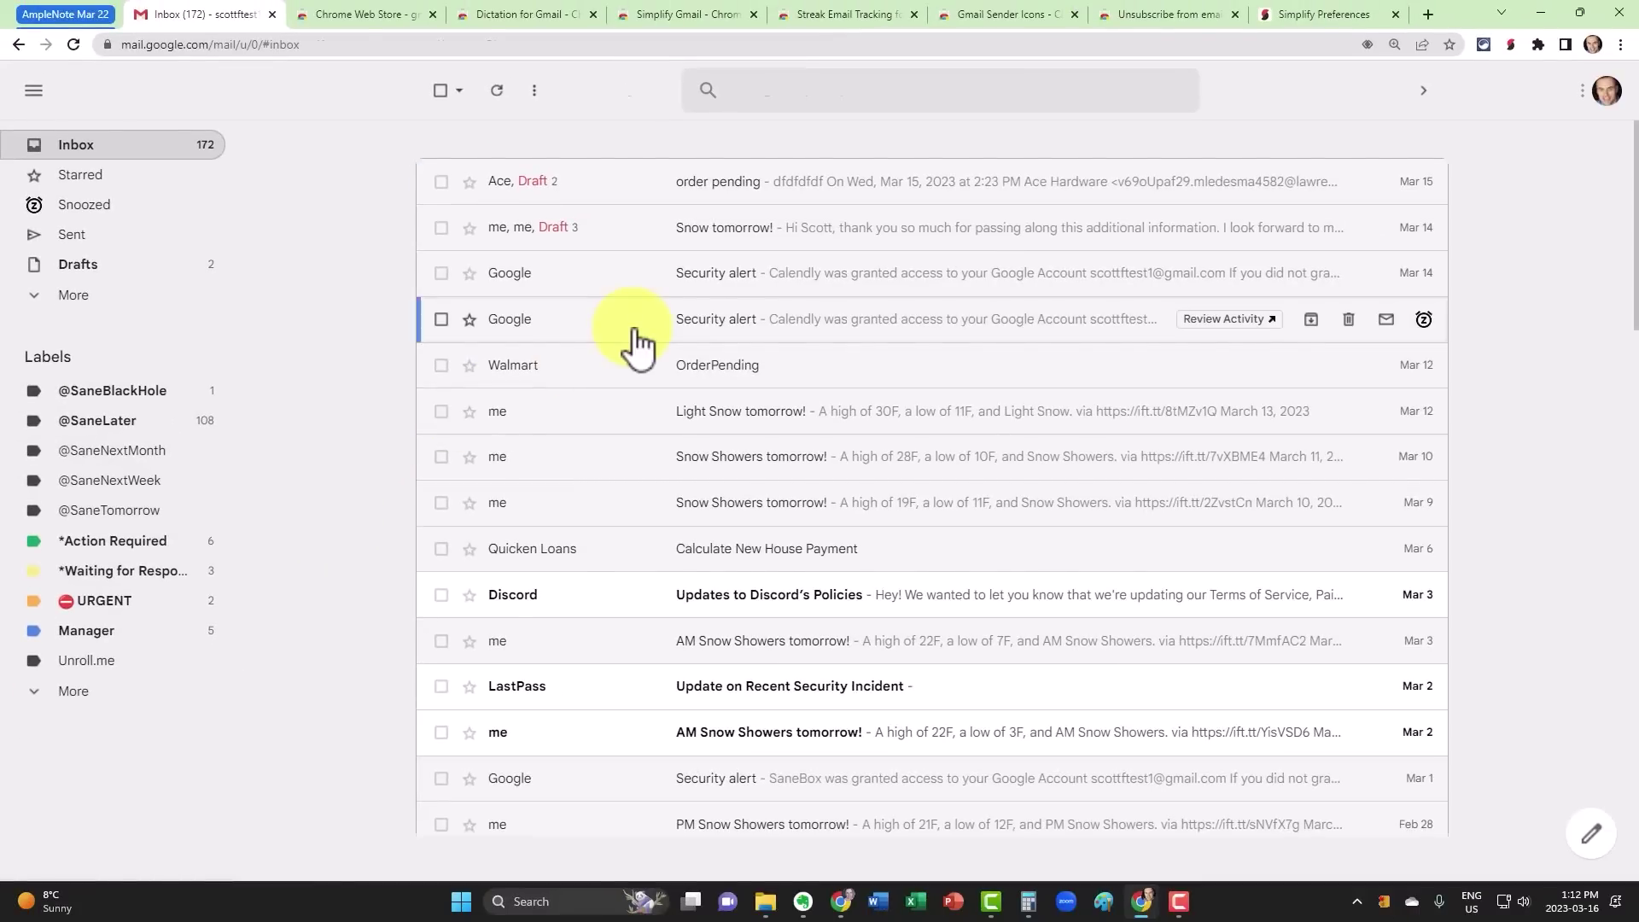
Step: Open and close the Google Security alert email, then switch to the Simplify Gmail store tab
click(636, 341)
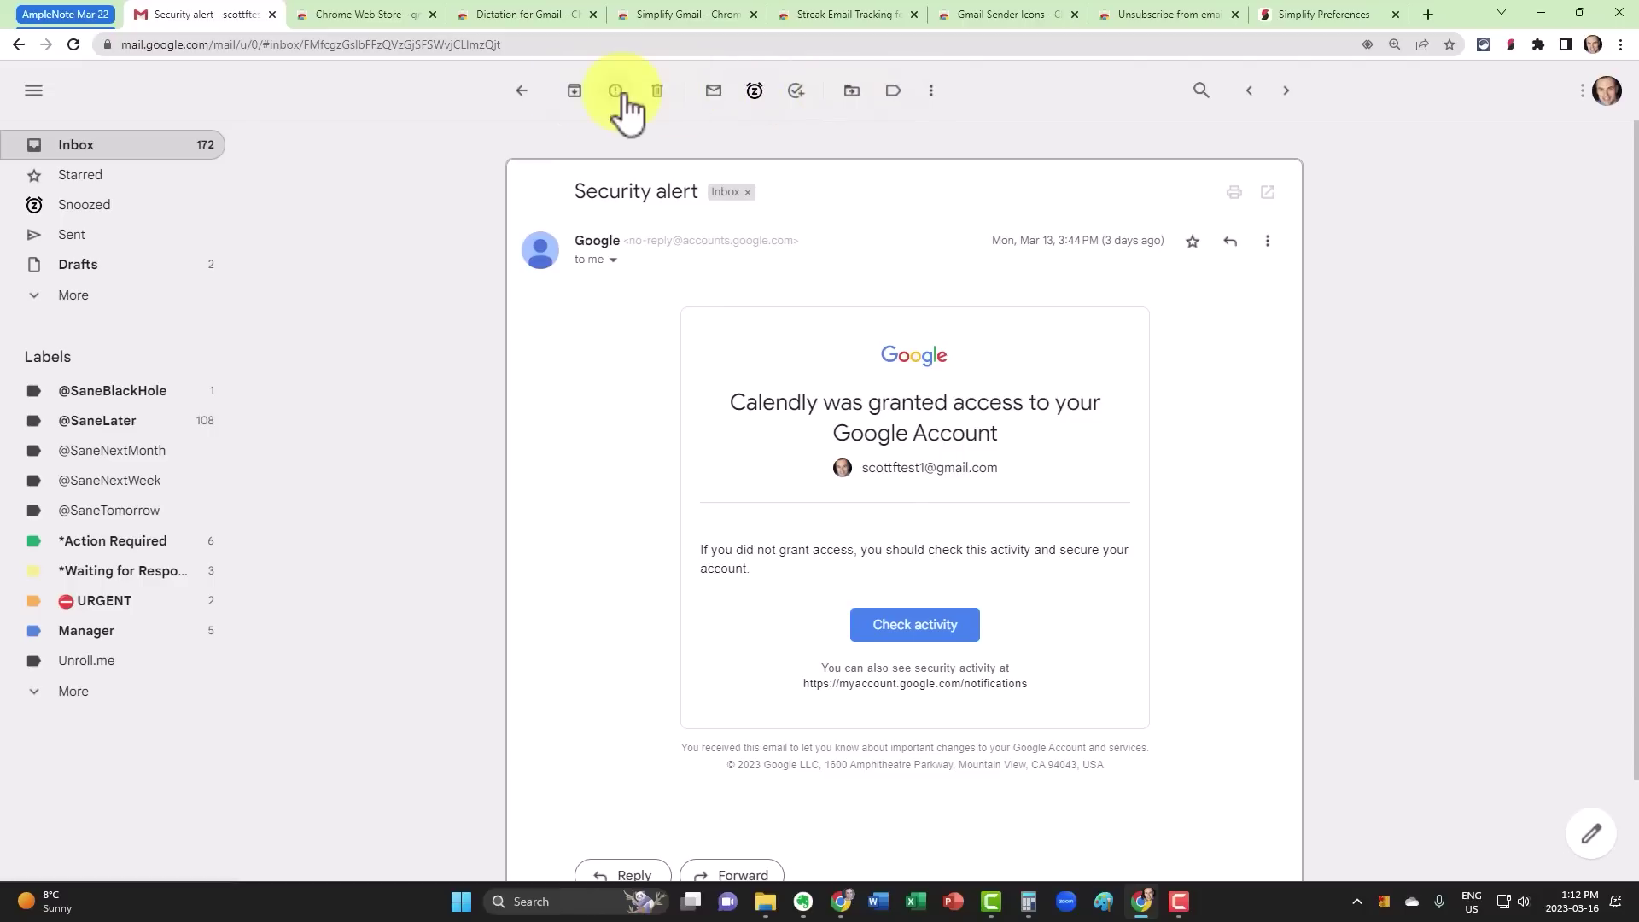
click(141, 149)
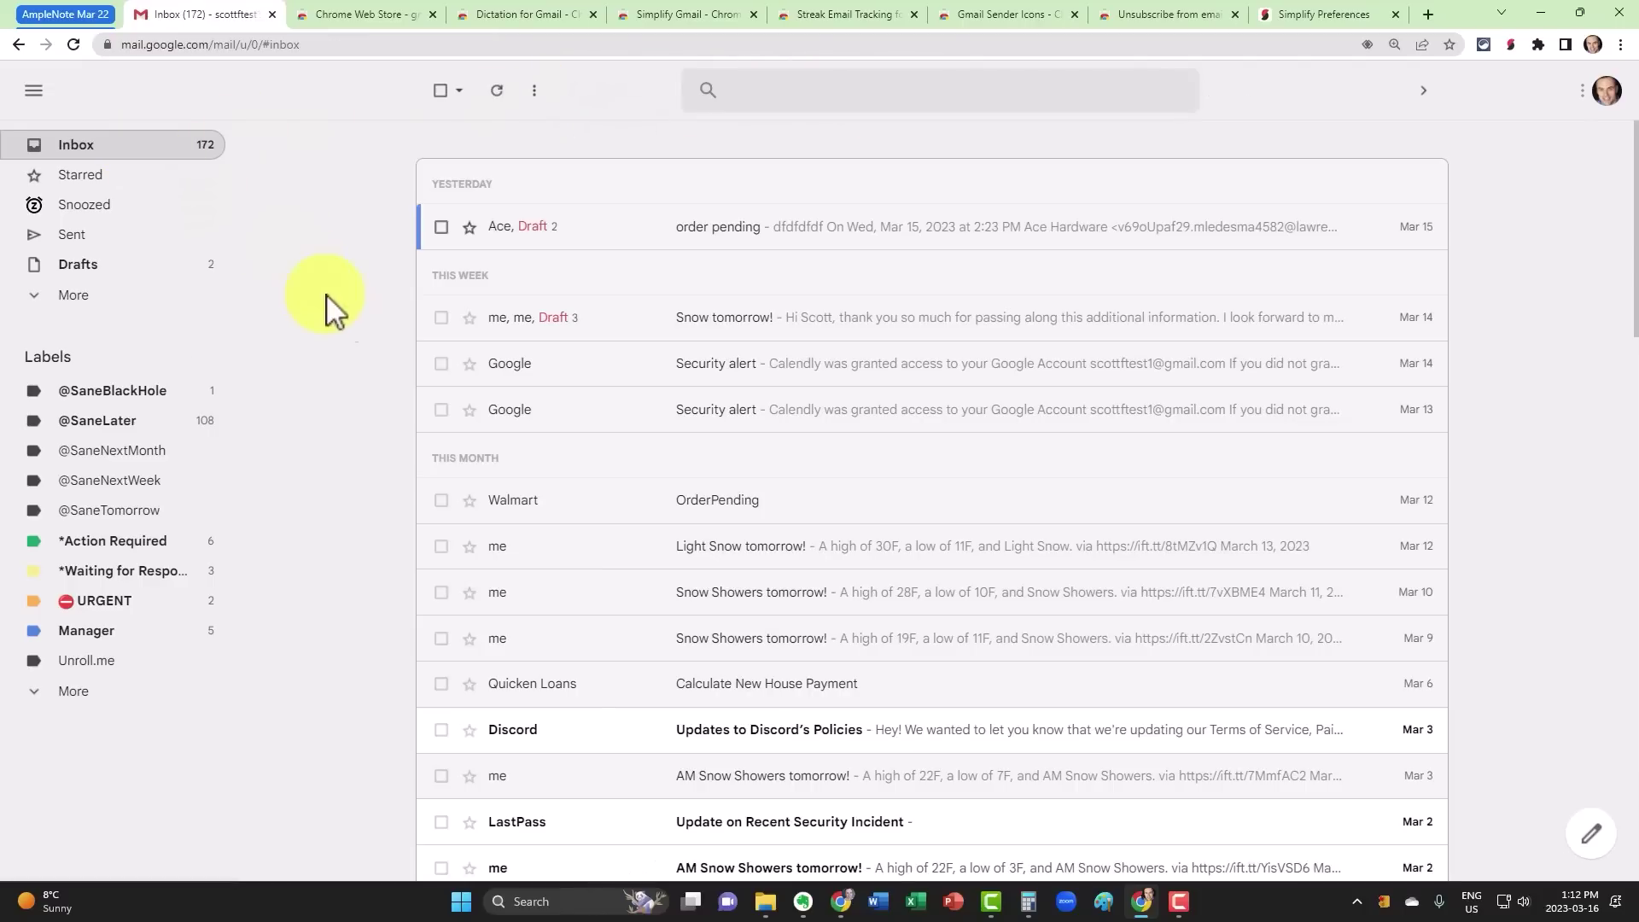
click(709, 14)
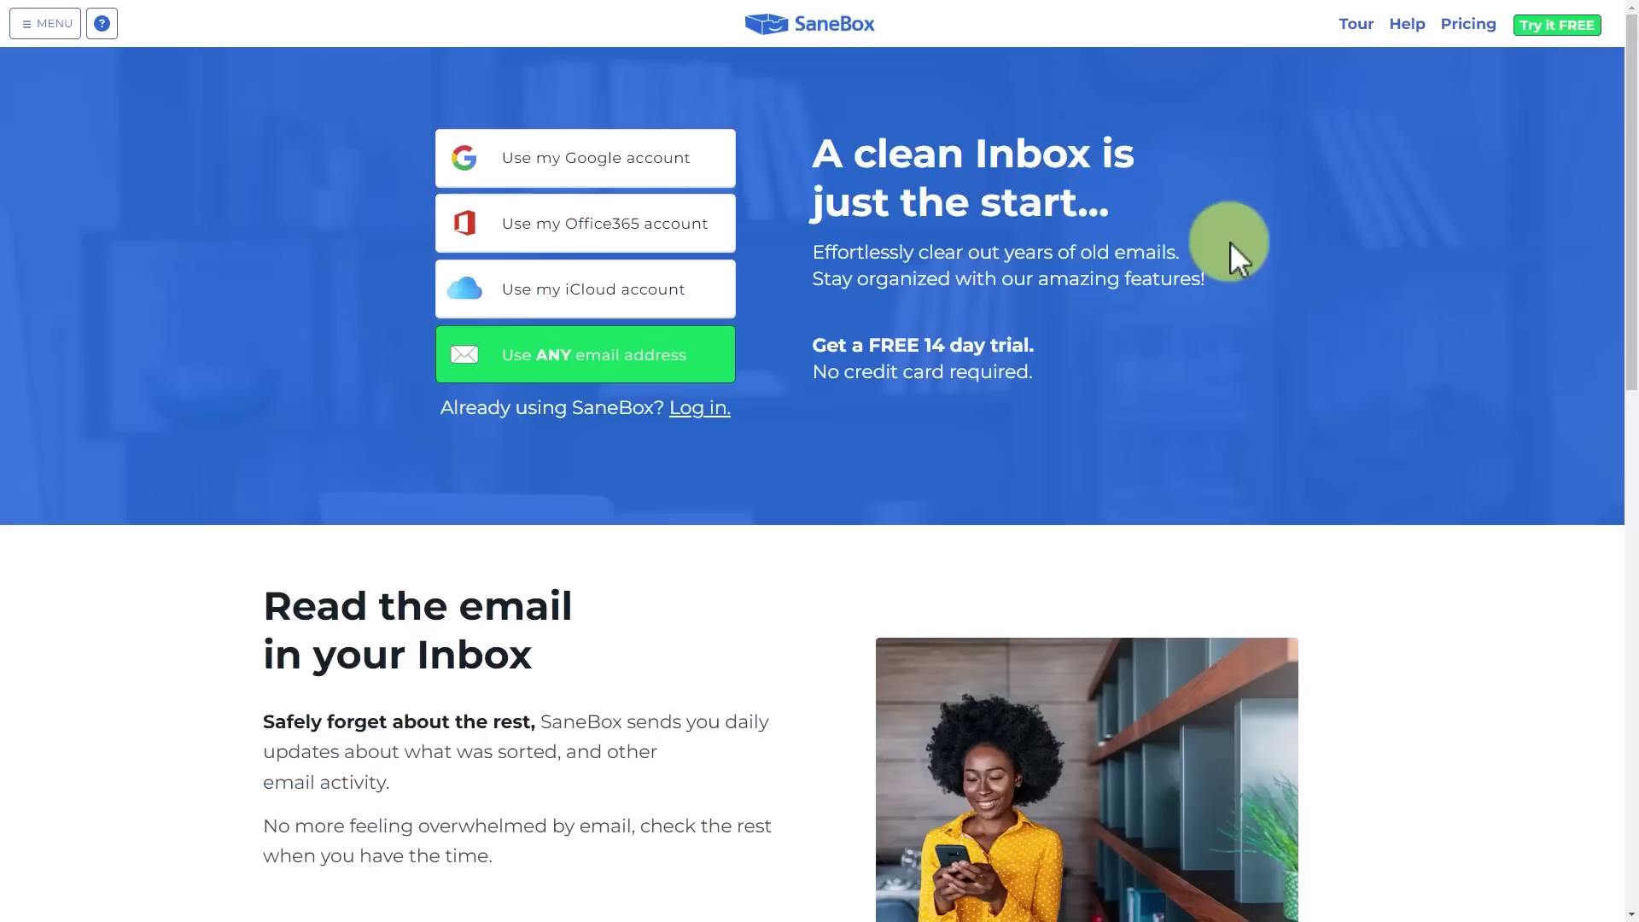
Step: From SaneBox's Tour page, open the Learn More help for the SaneLater folder
scroll(1392, 289, down, 3)
scroll(1391, 289, down, 4)
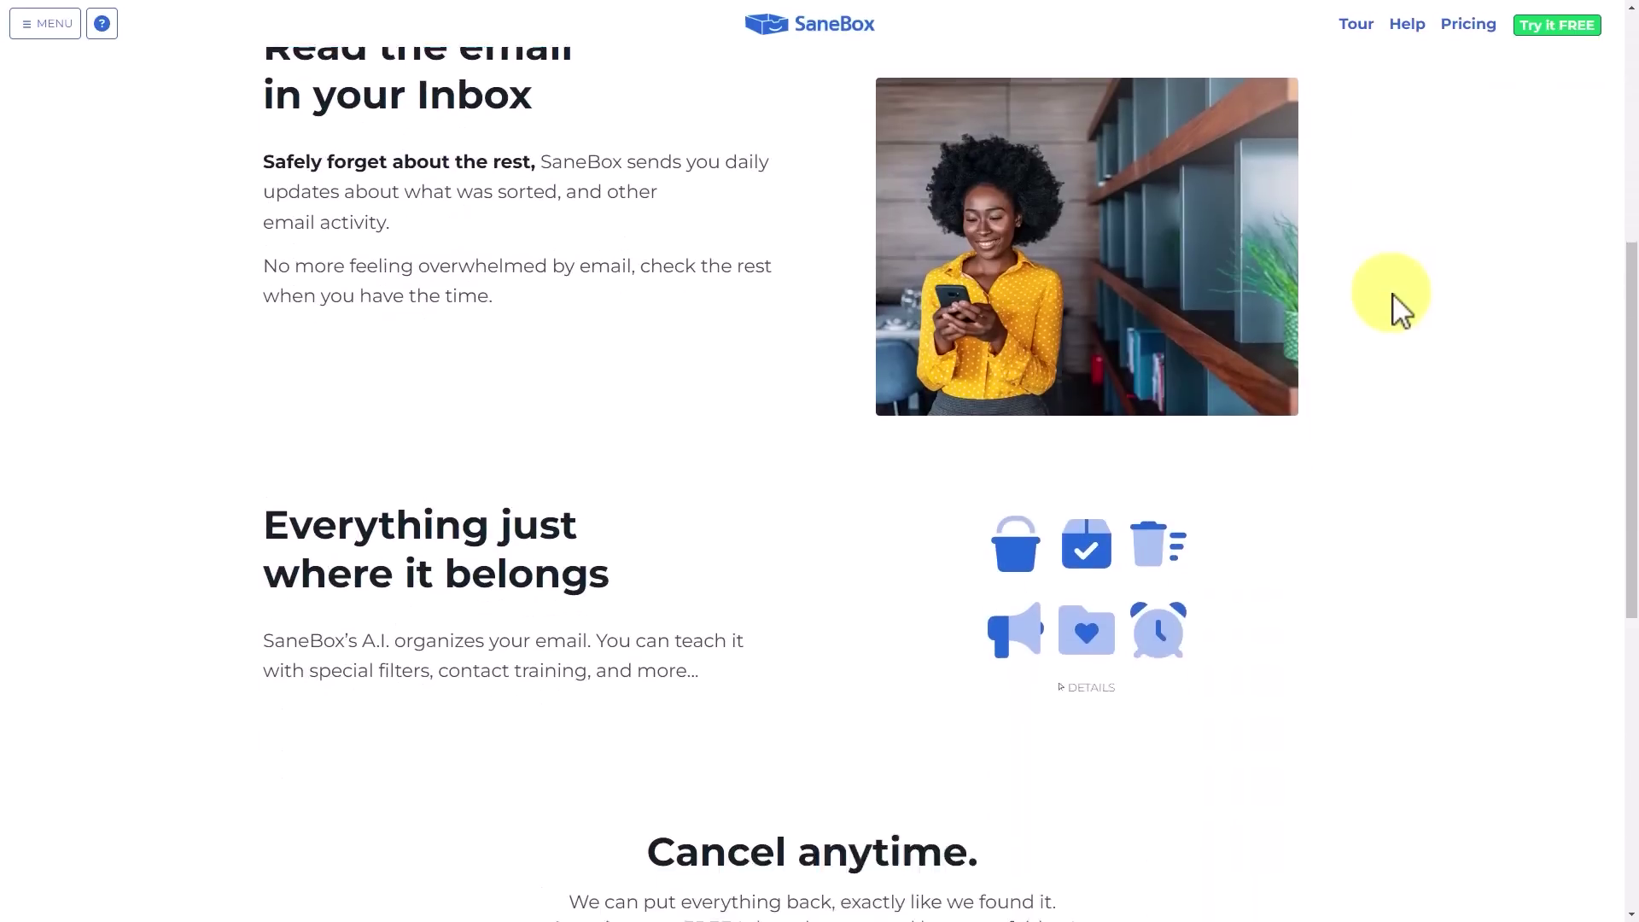
scroll(1394, 295, up, 7)
click(1357, 24)
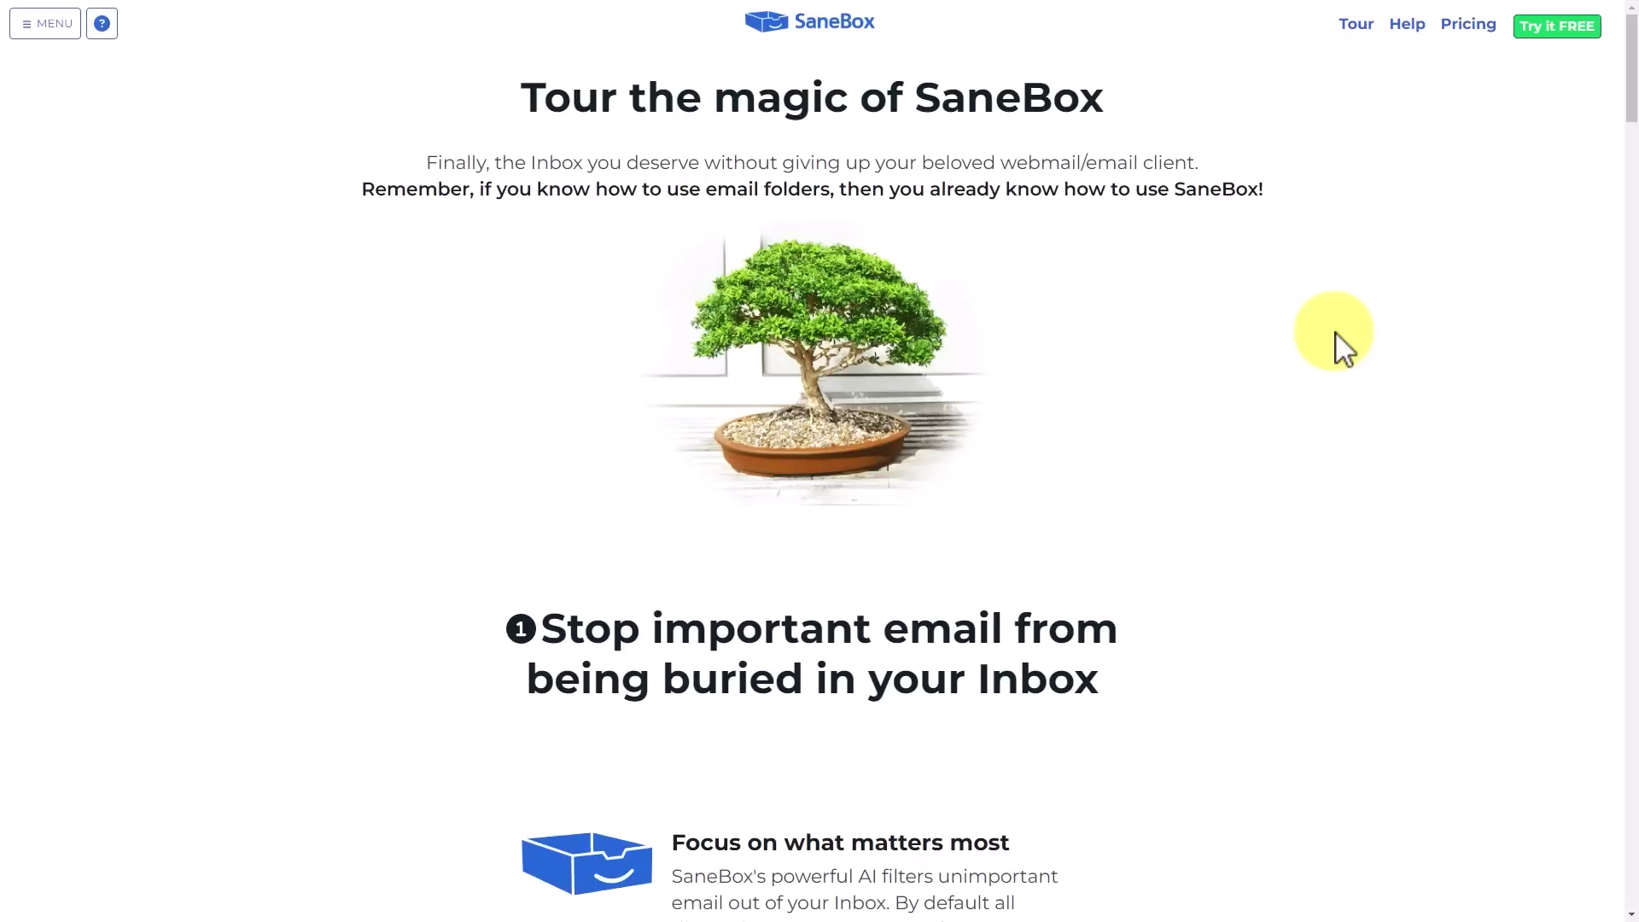
scroll(1344, 350, down, 3)
scroll(1338, 347, down, 3)
scroll(1339, 347, down, 2)
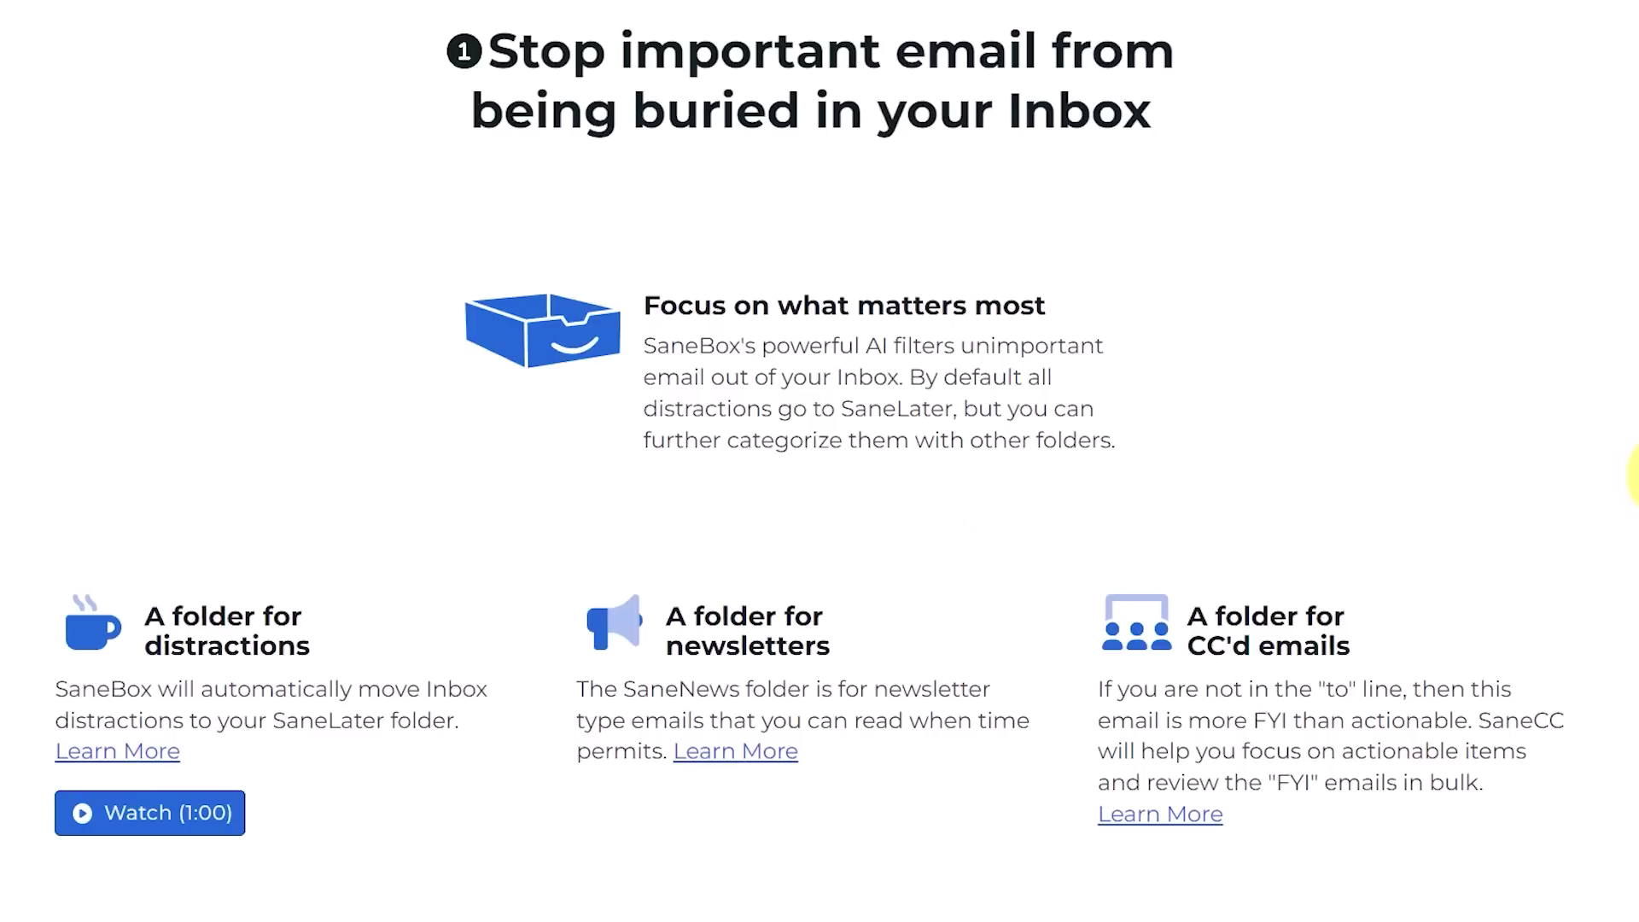
click(117, 752)
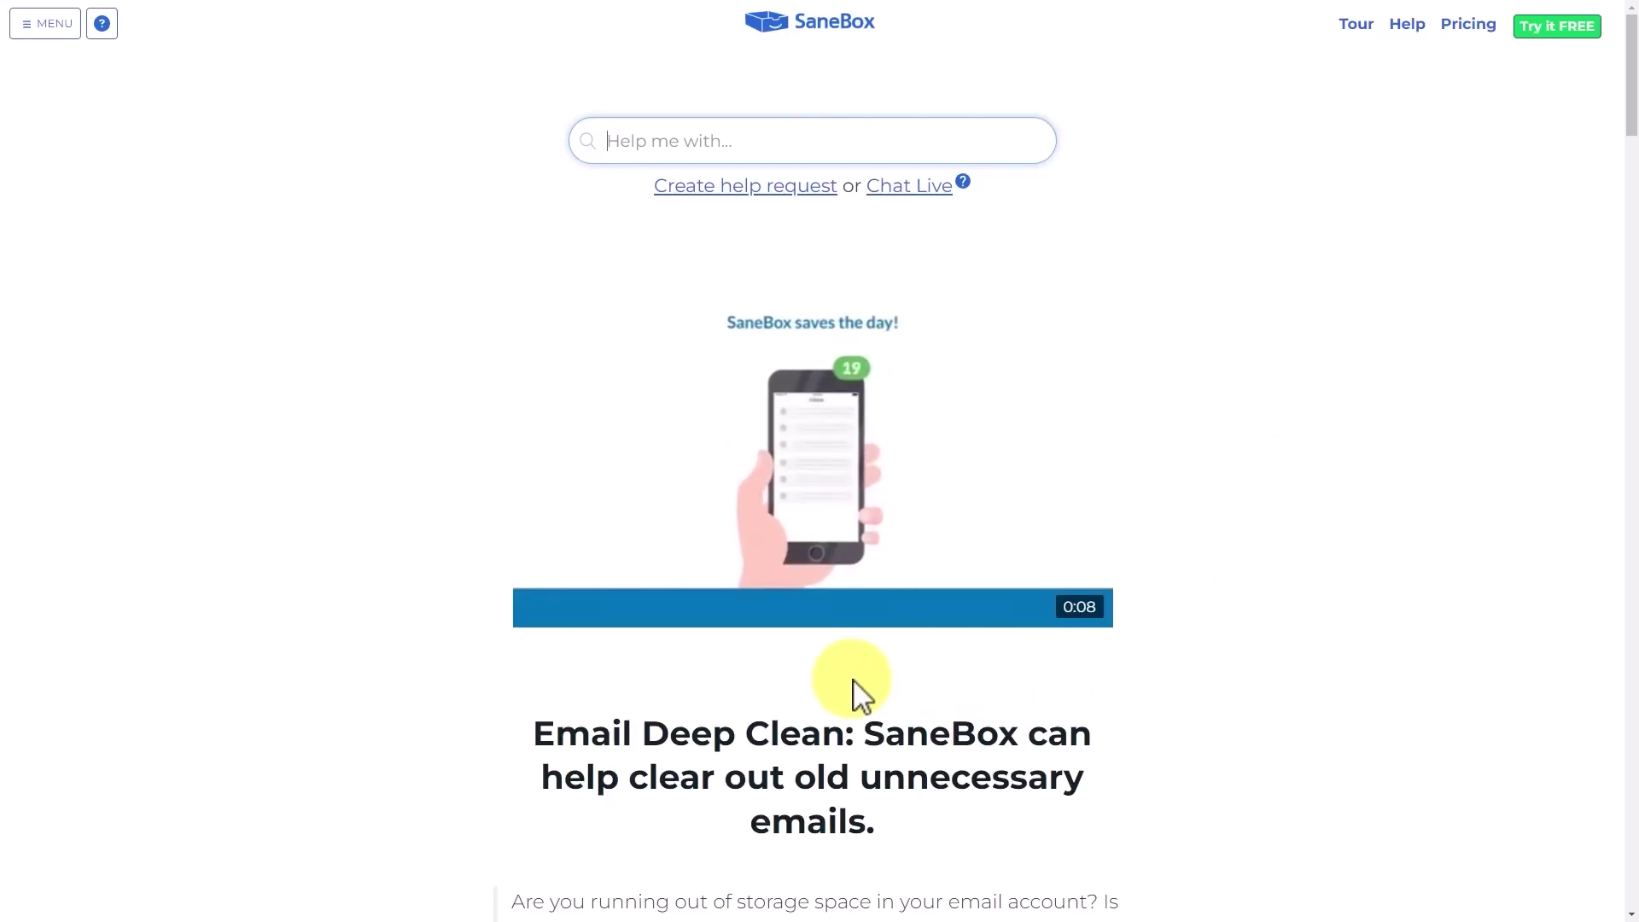
Step: Scroll through the Email Deep Clean help article to see how it works
scroll(1413, 585, down, 5)
scroll(1414, 585, down, 3)
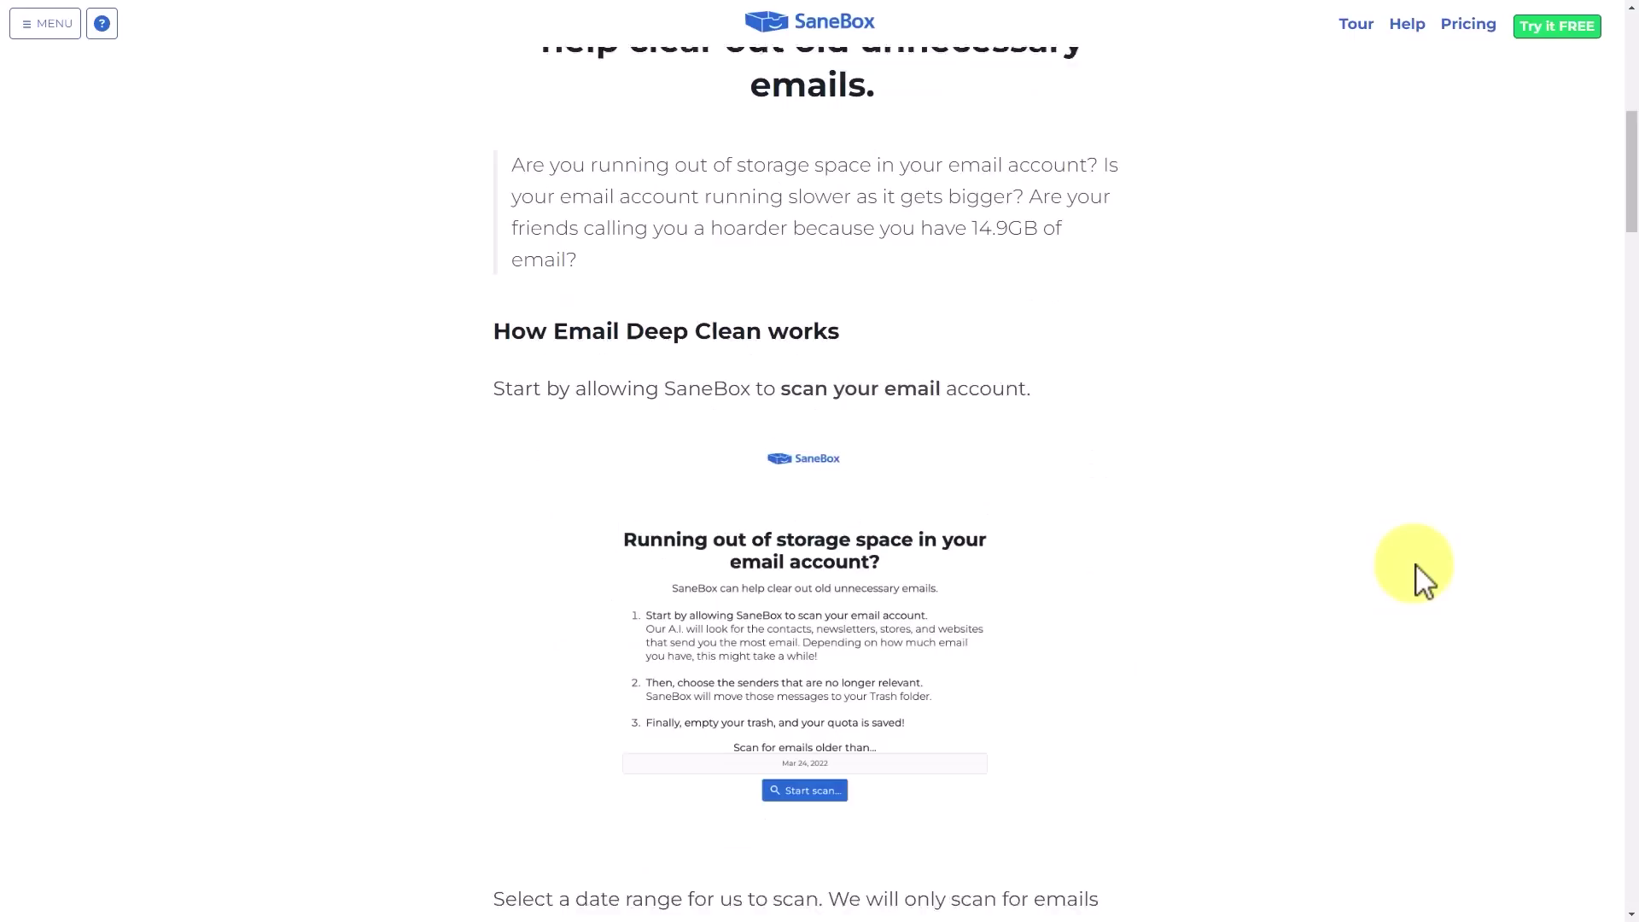
scroll(1416, 580, down, 1)
scroll(1416, 581, down, 2)
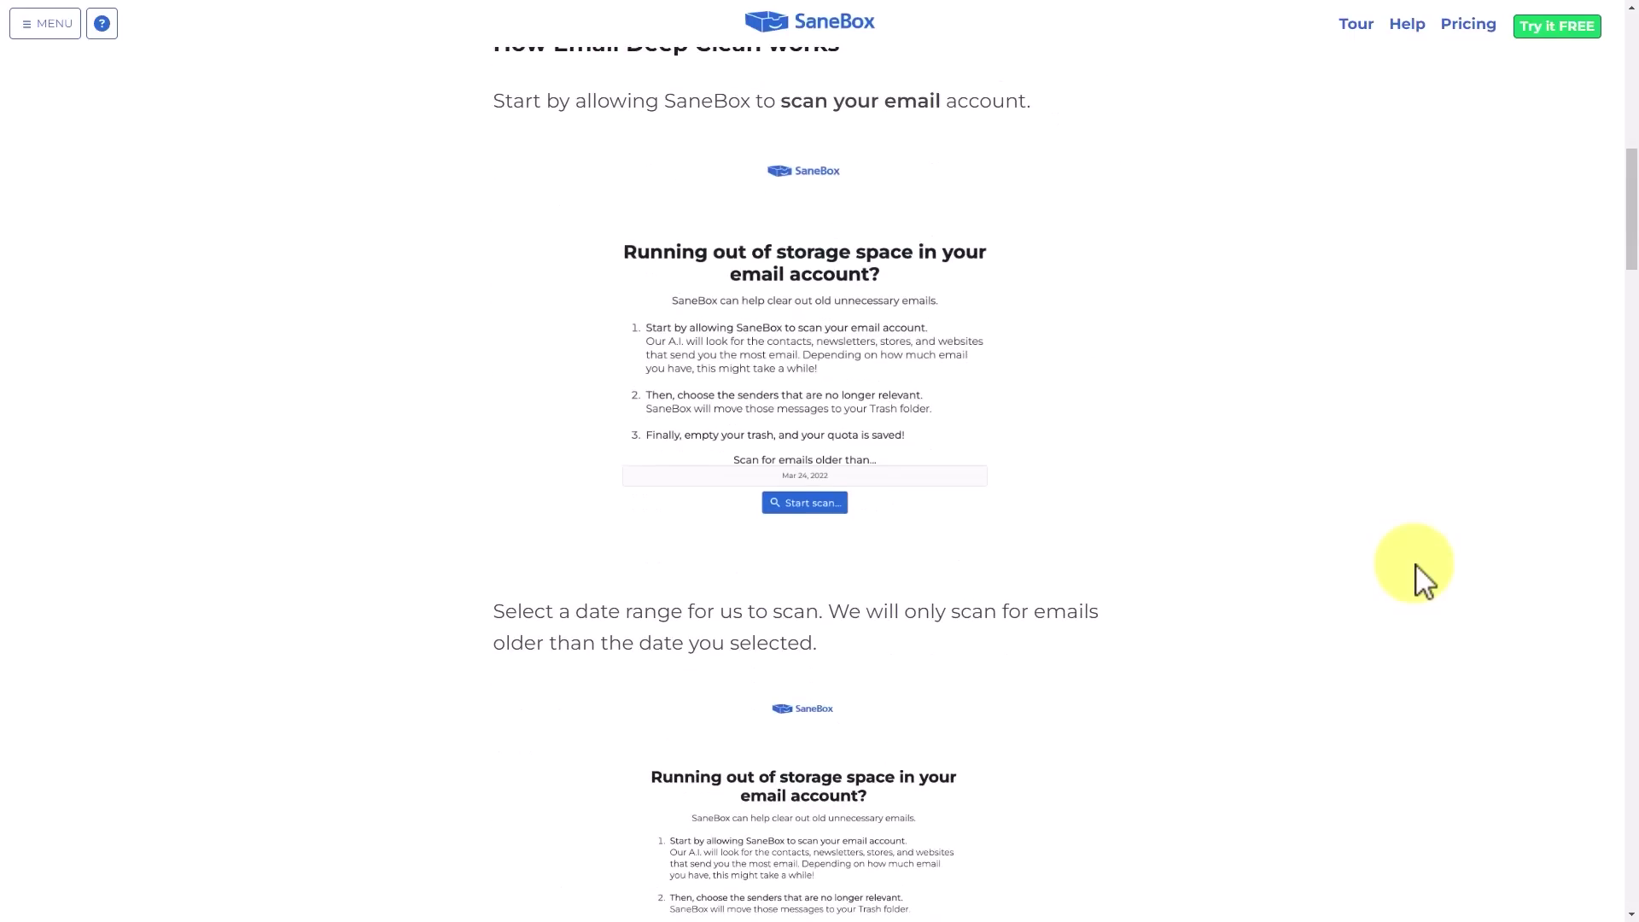
scroll(1422, 579, down, 2)
scroll(1419, 578, down, 2)
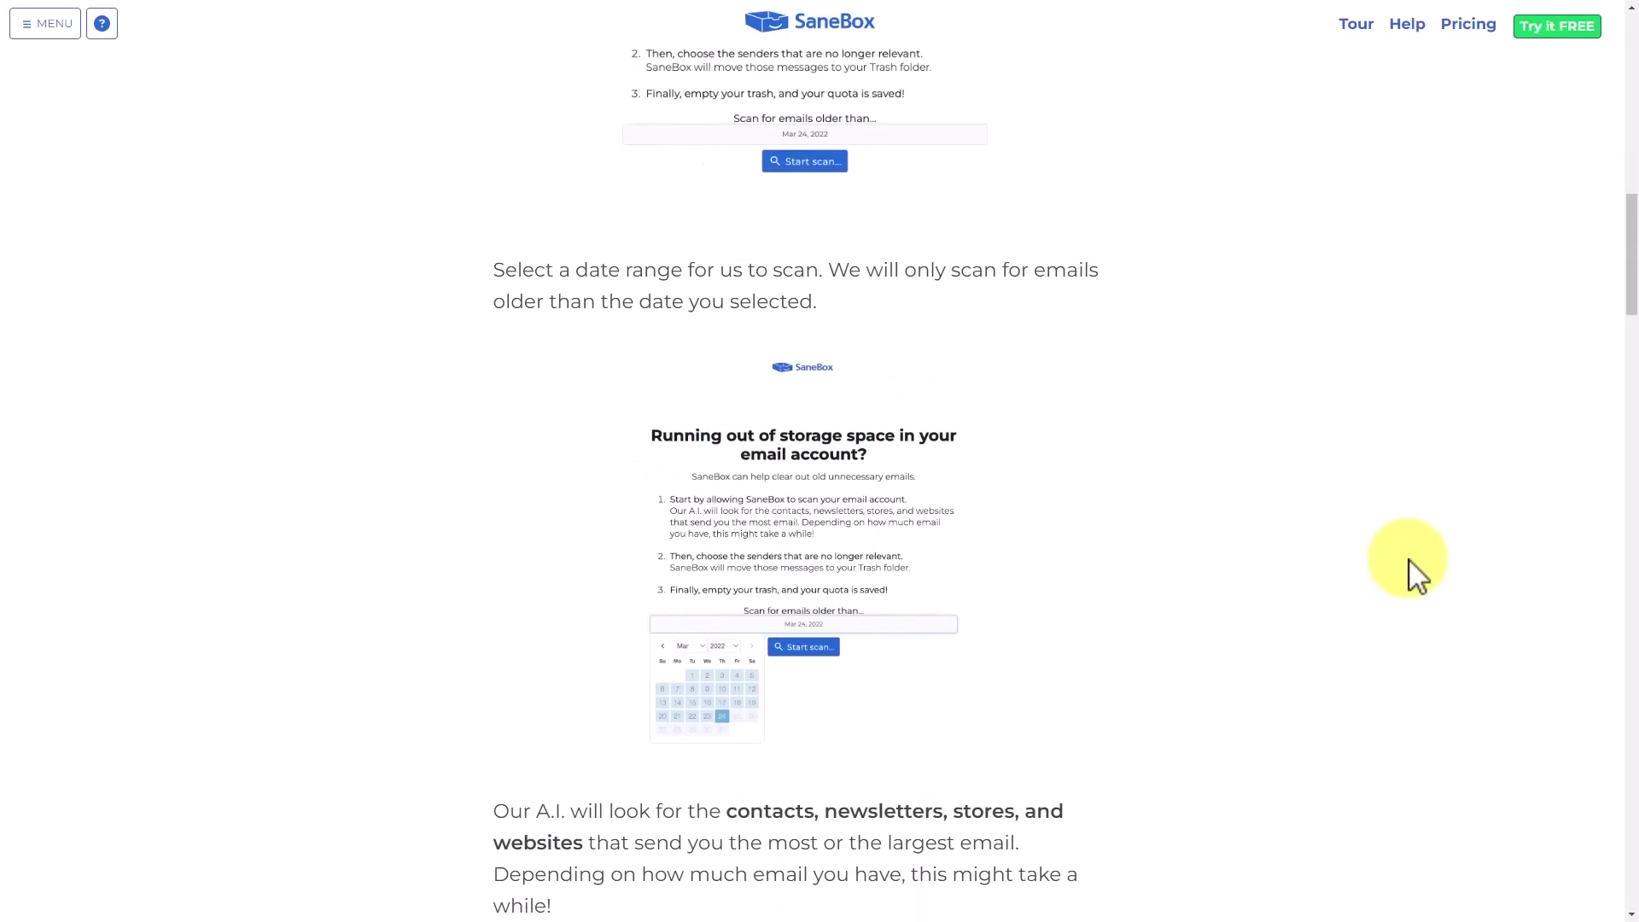
scroll(1416, 577, down, 1)
scroll(1415, 577, up, 3)
scroll(1416, 577, up, 2)
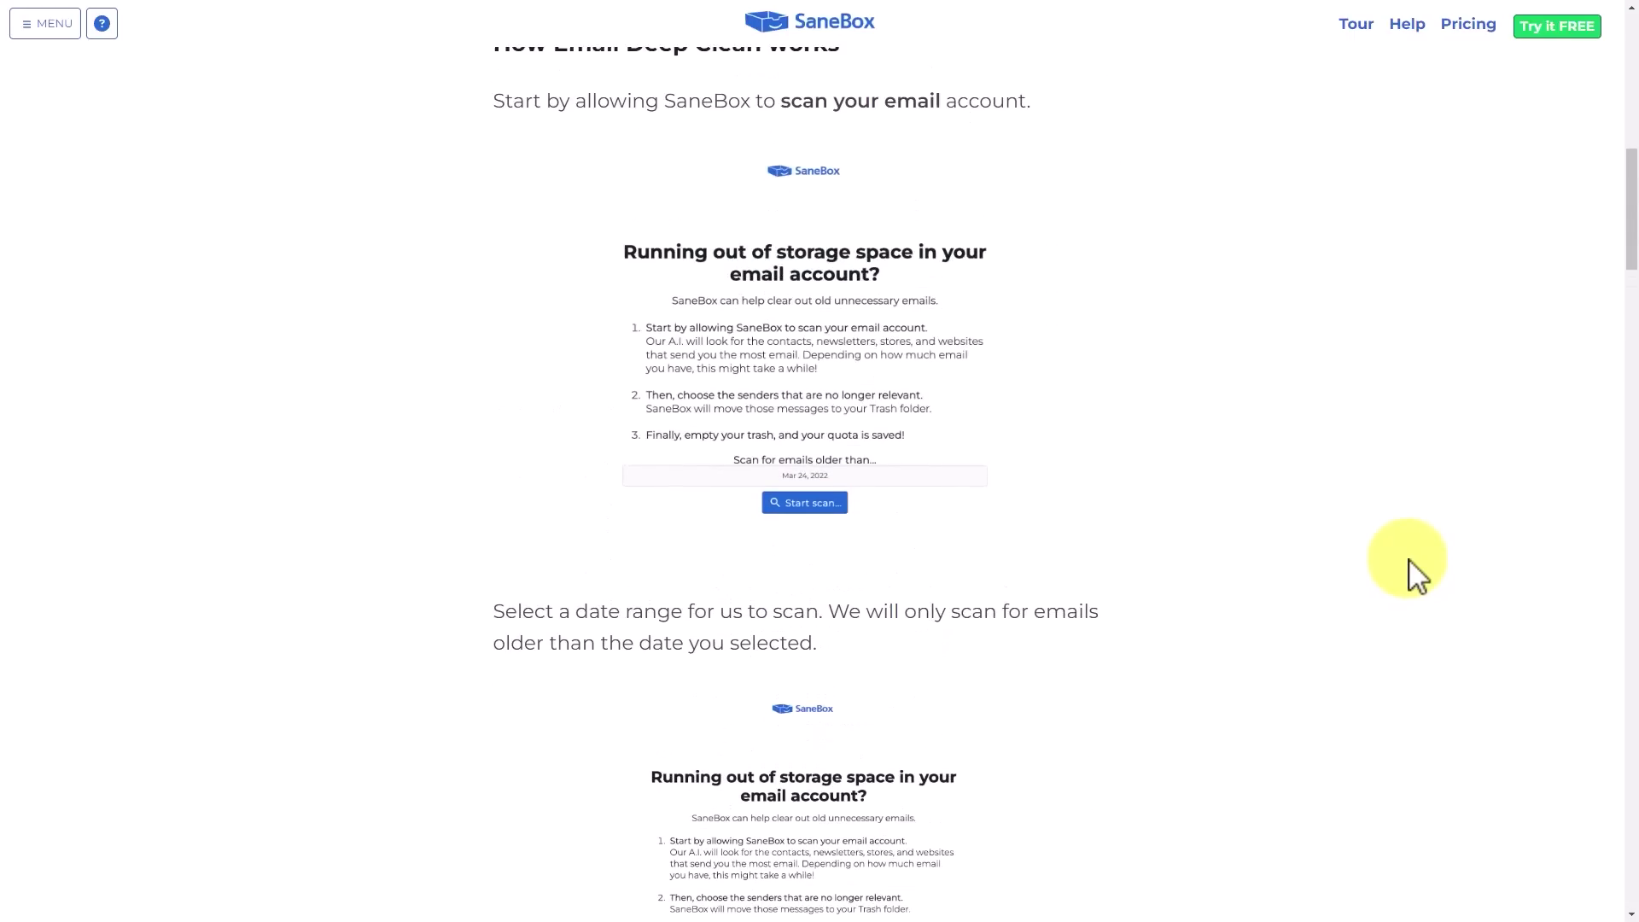
scroll(1413, 576, down, 2)
scroll(1410, 575, down, 5)
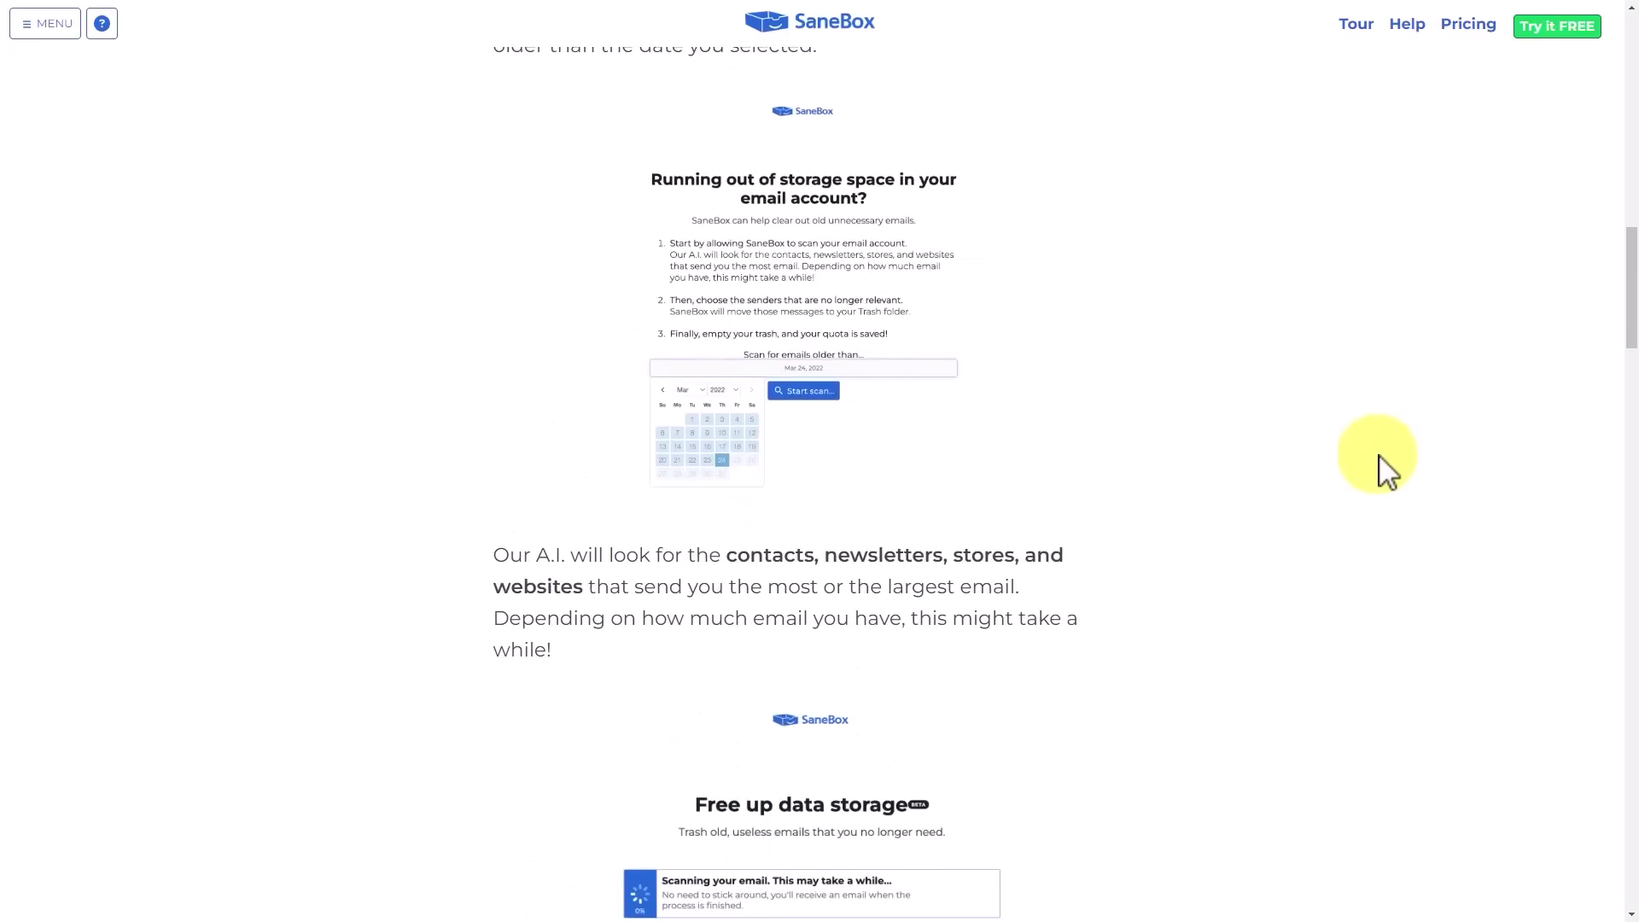
scroll(1388, 473, down, 6)
scroll(1387, 474, down, 4)
scroll(1385, 476, down, 5)
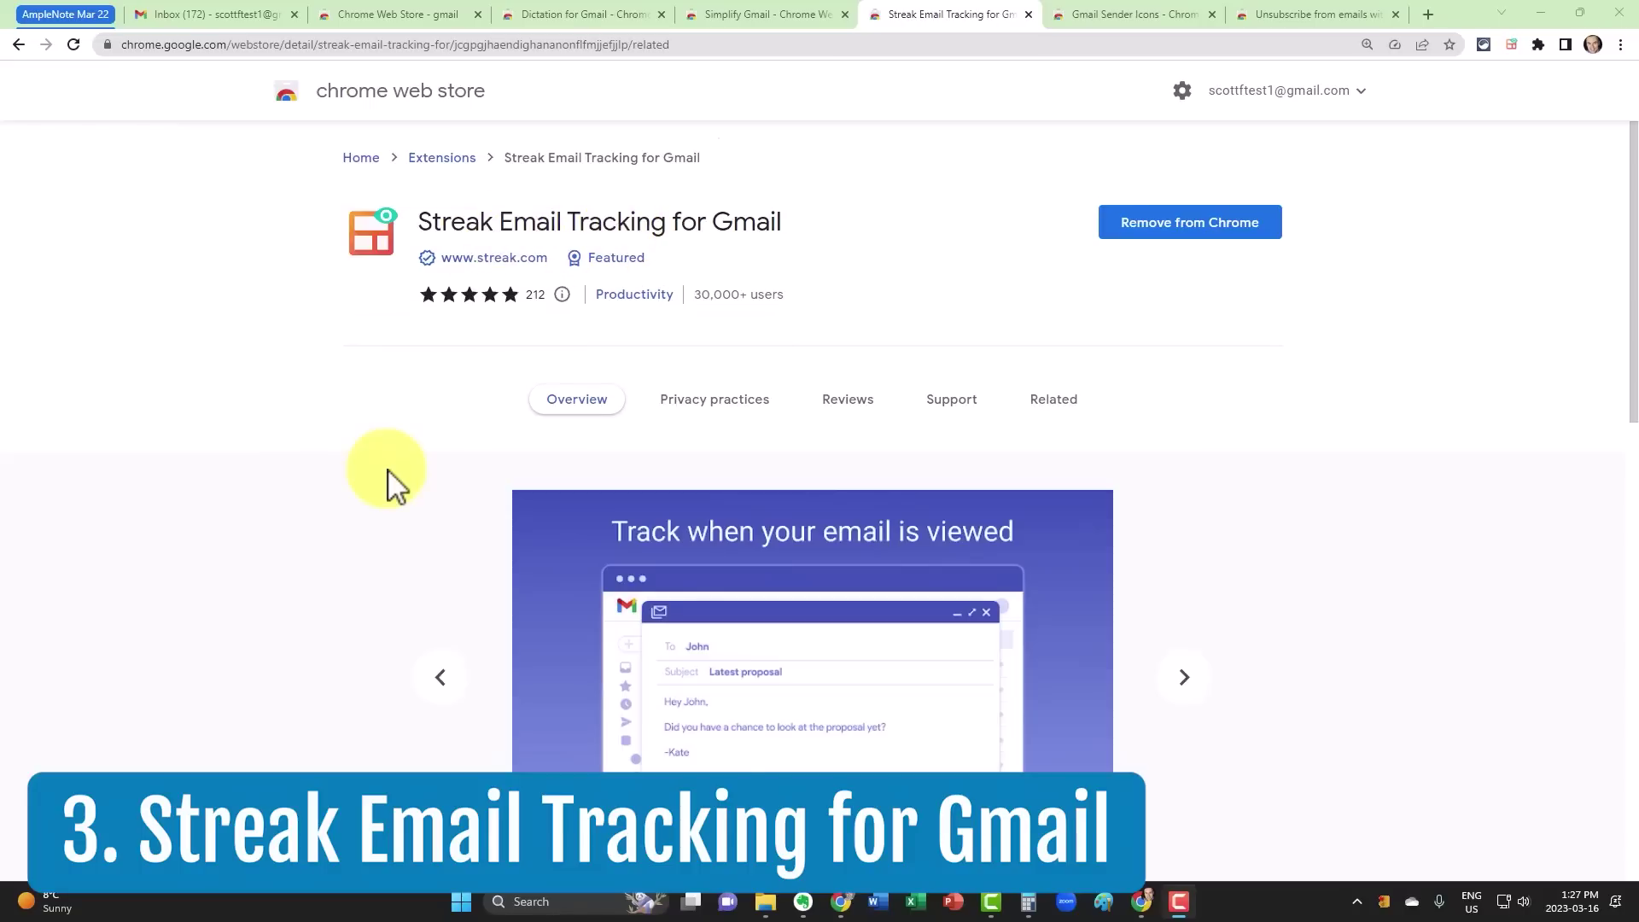
scroll(386, 474, down, 2)
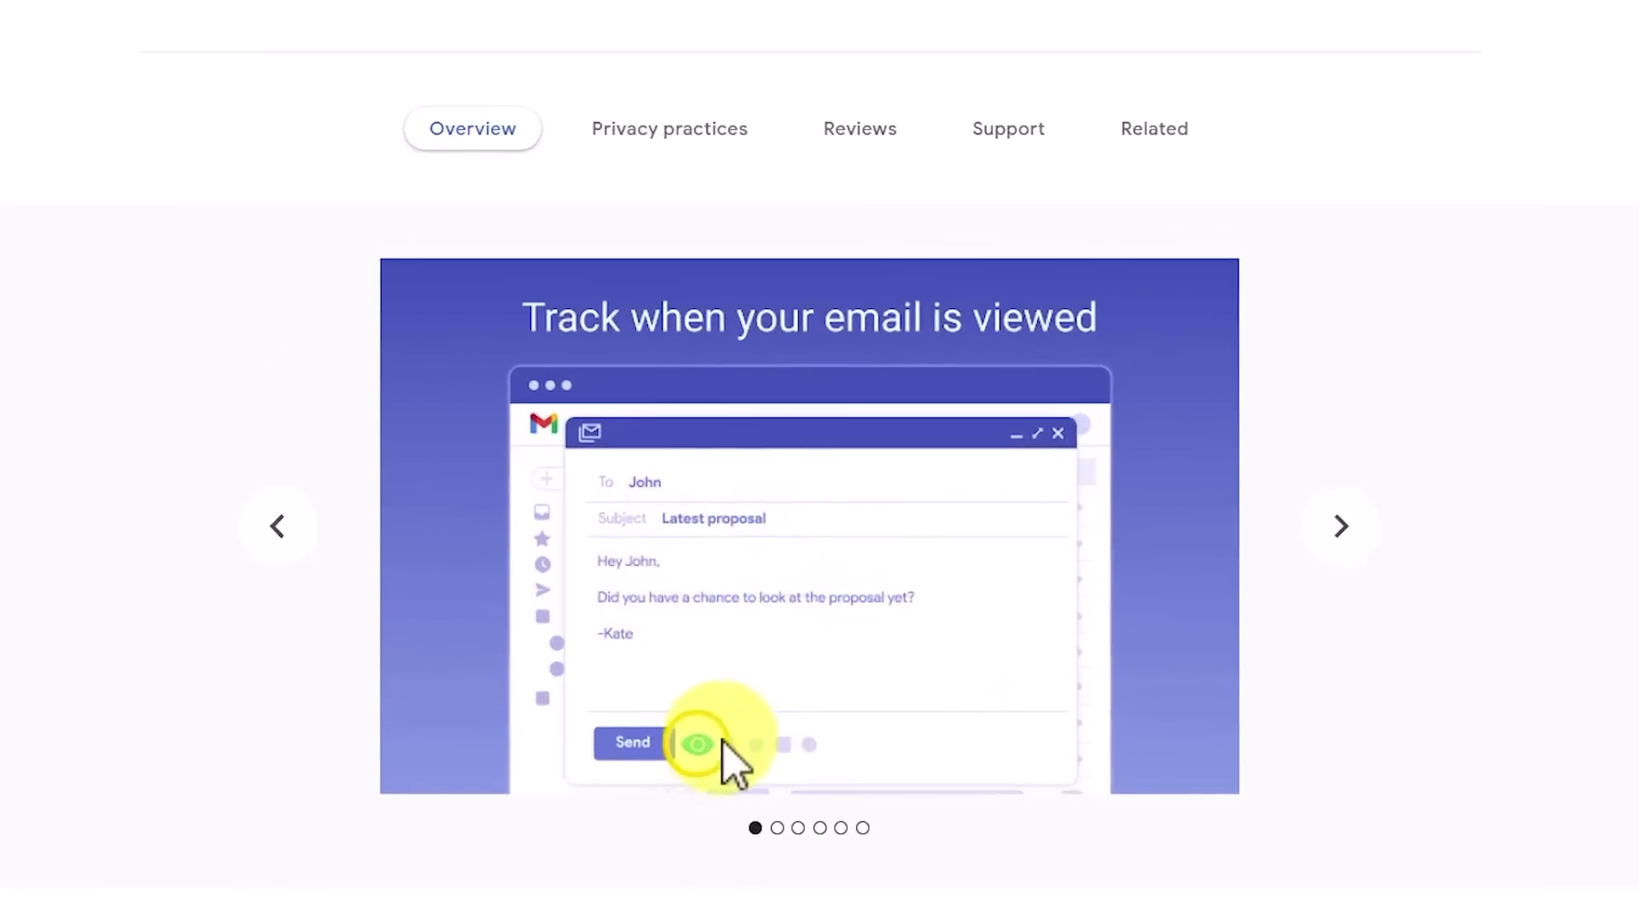
click(1338, 528)
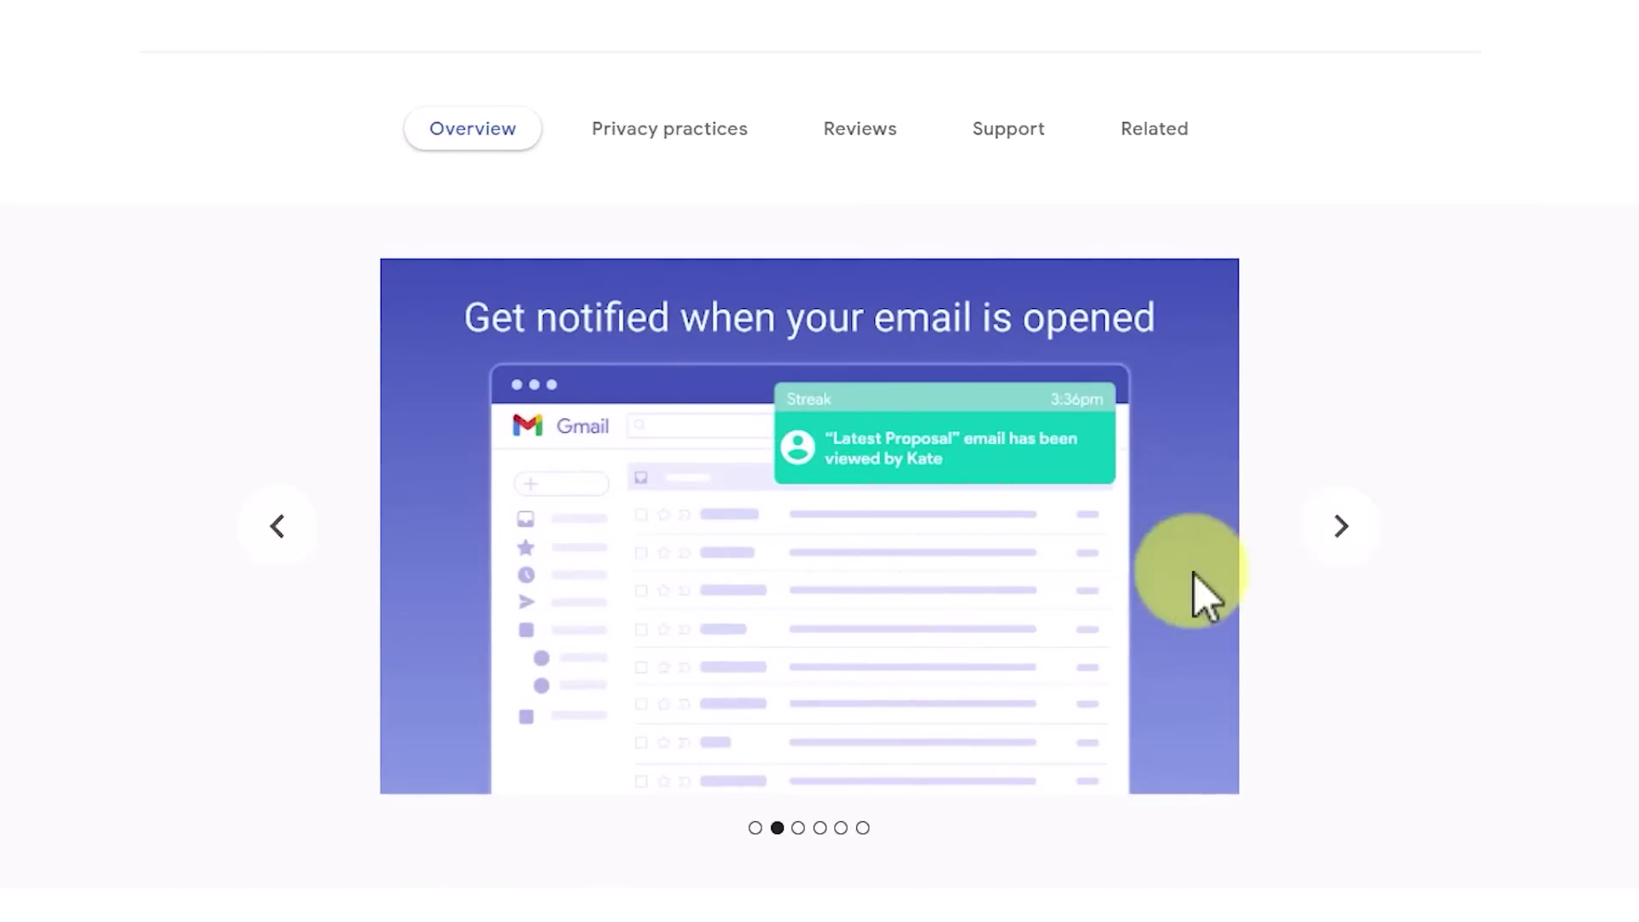
click(289, 531)
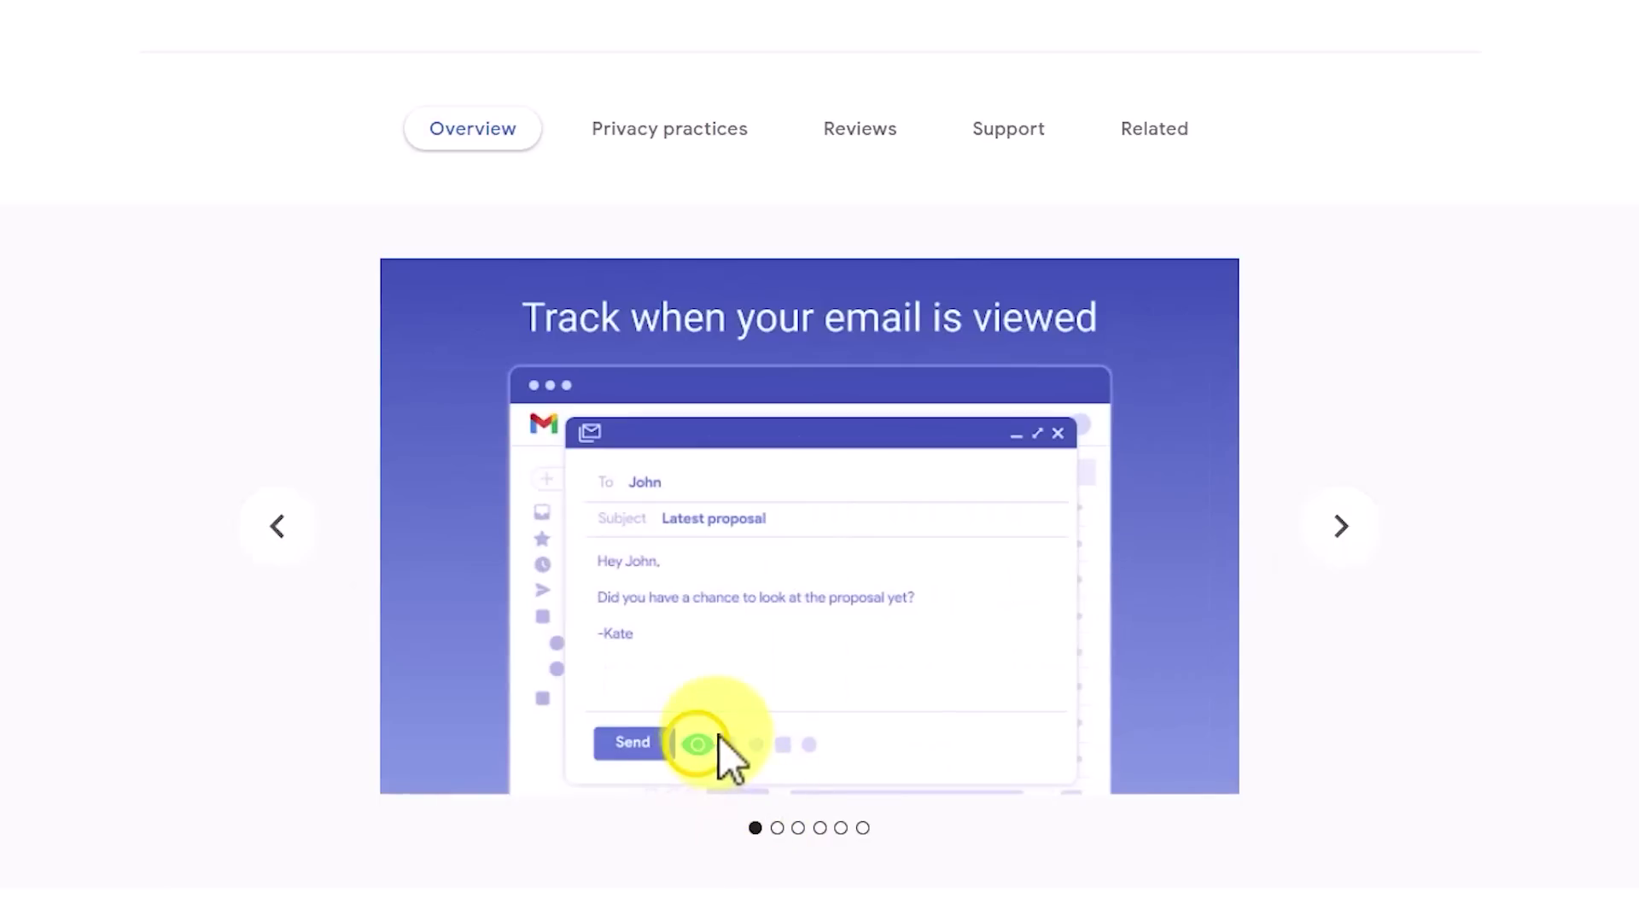
click(1348, 546)
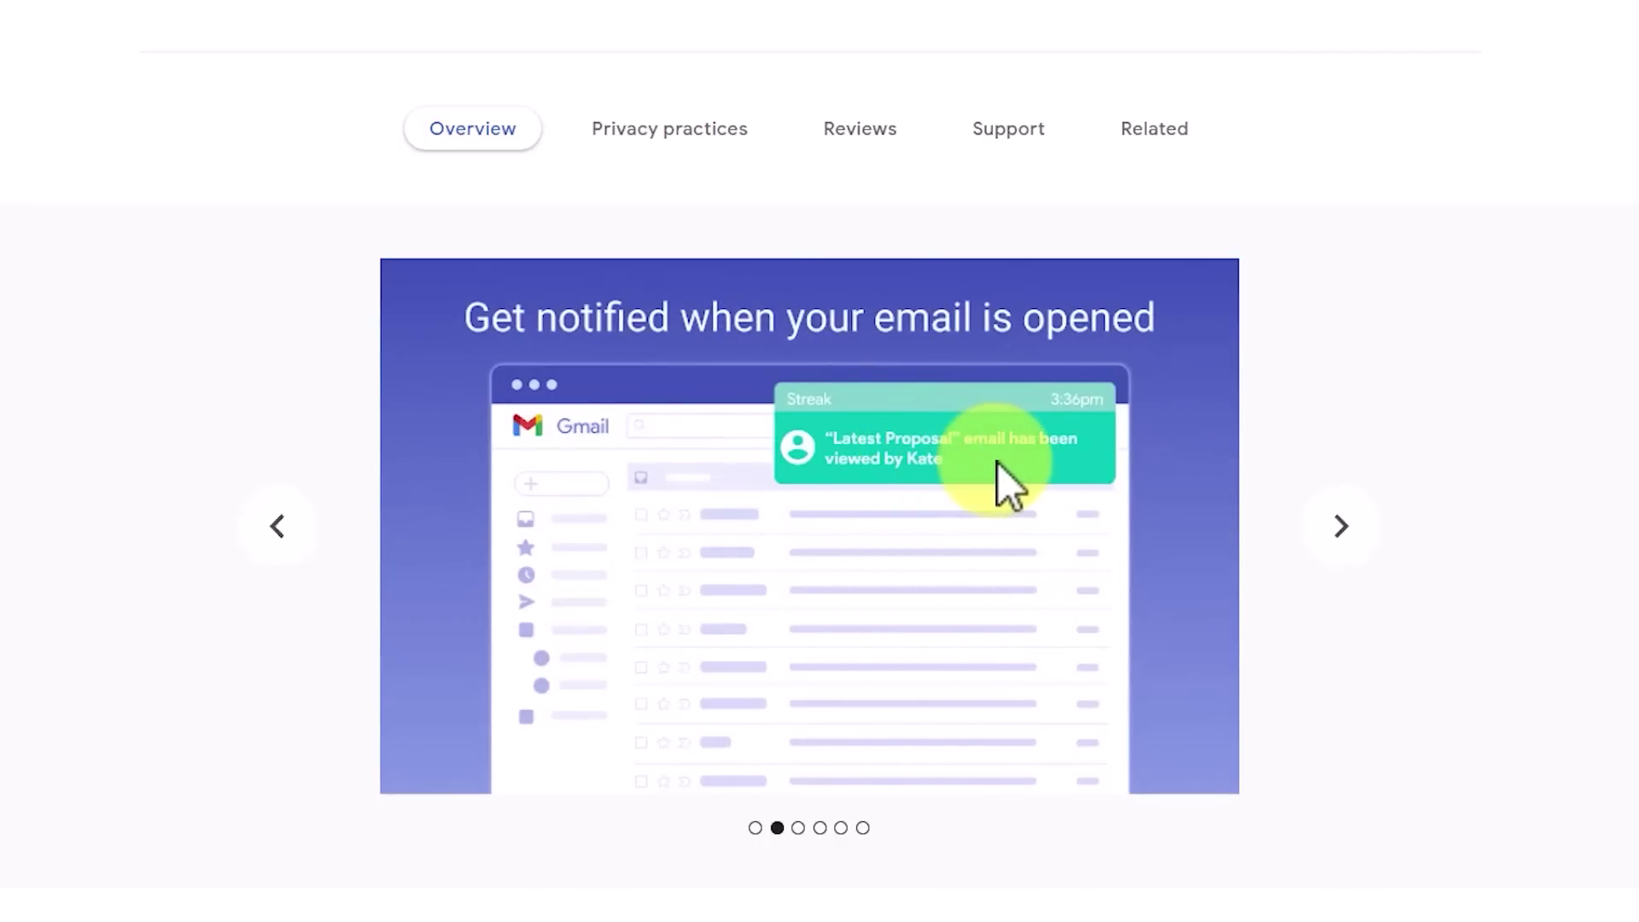
click(207, 14)
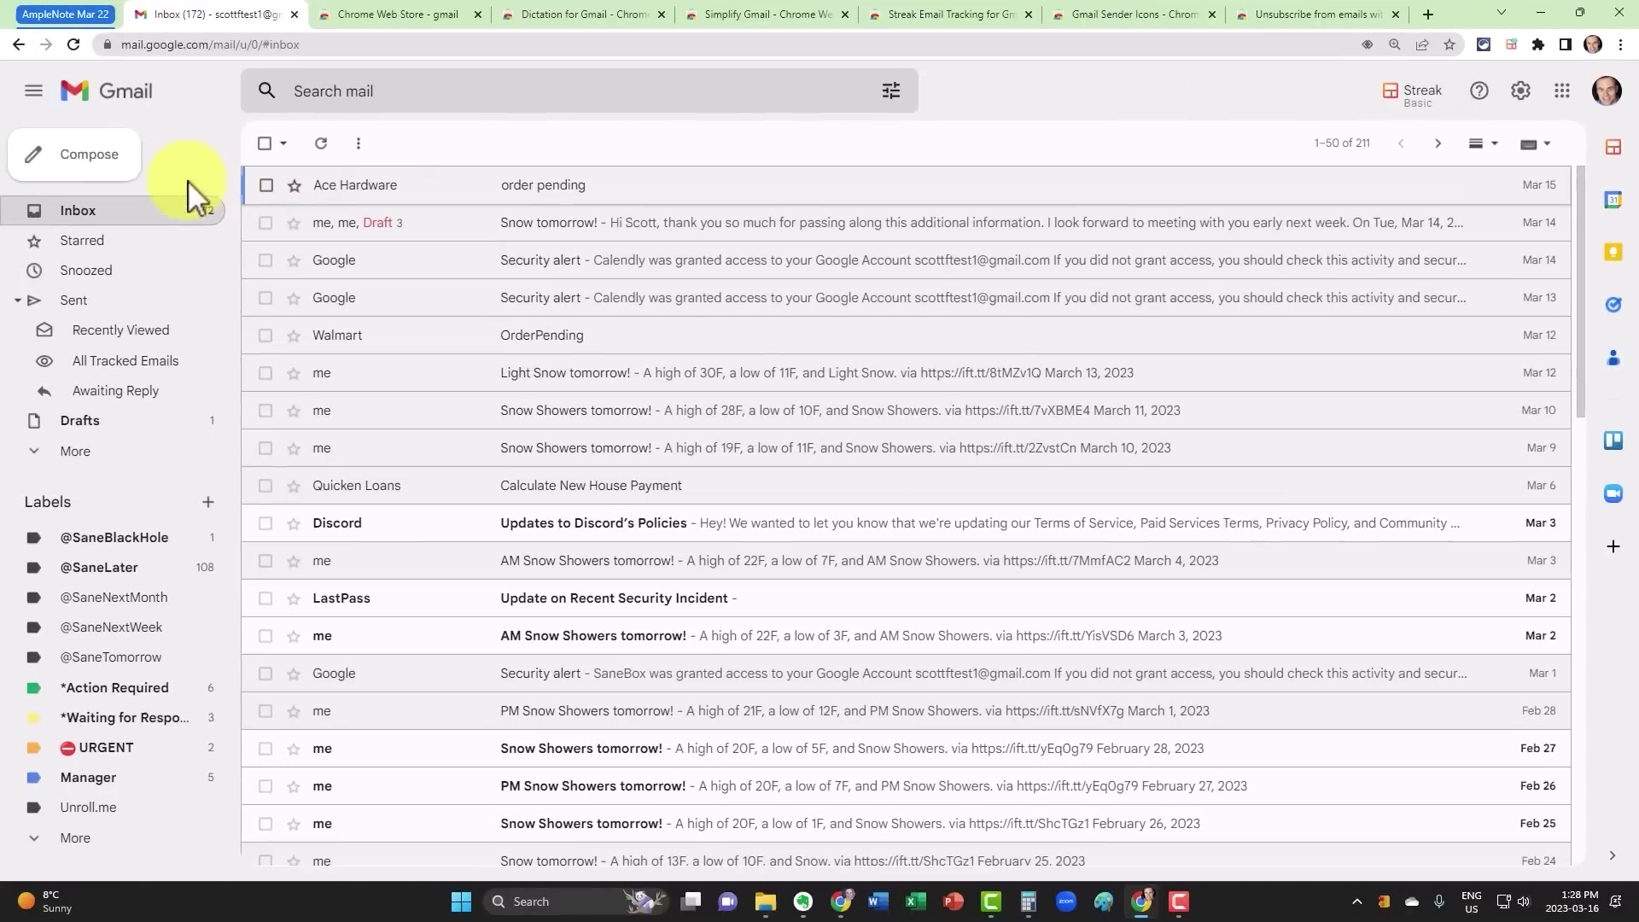
Step: Open a new compose window in full-screen mode, ready for the subject
click(88, 158)
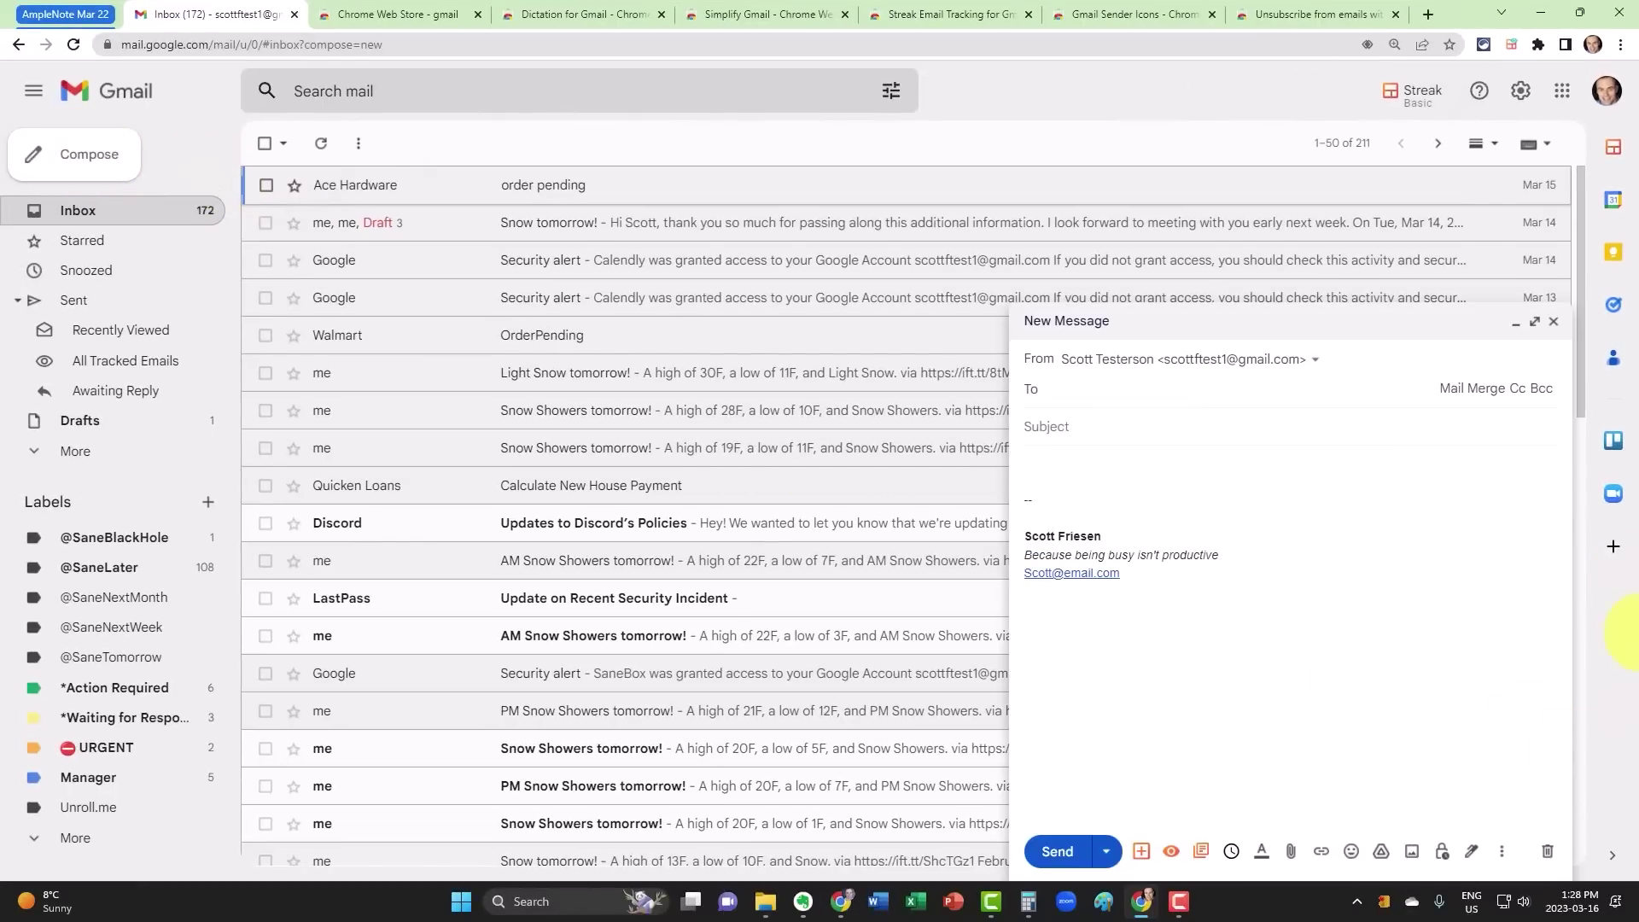
click(1534, 323)
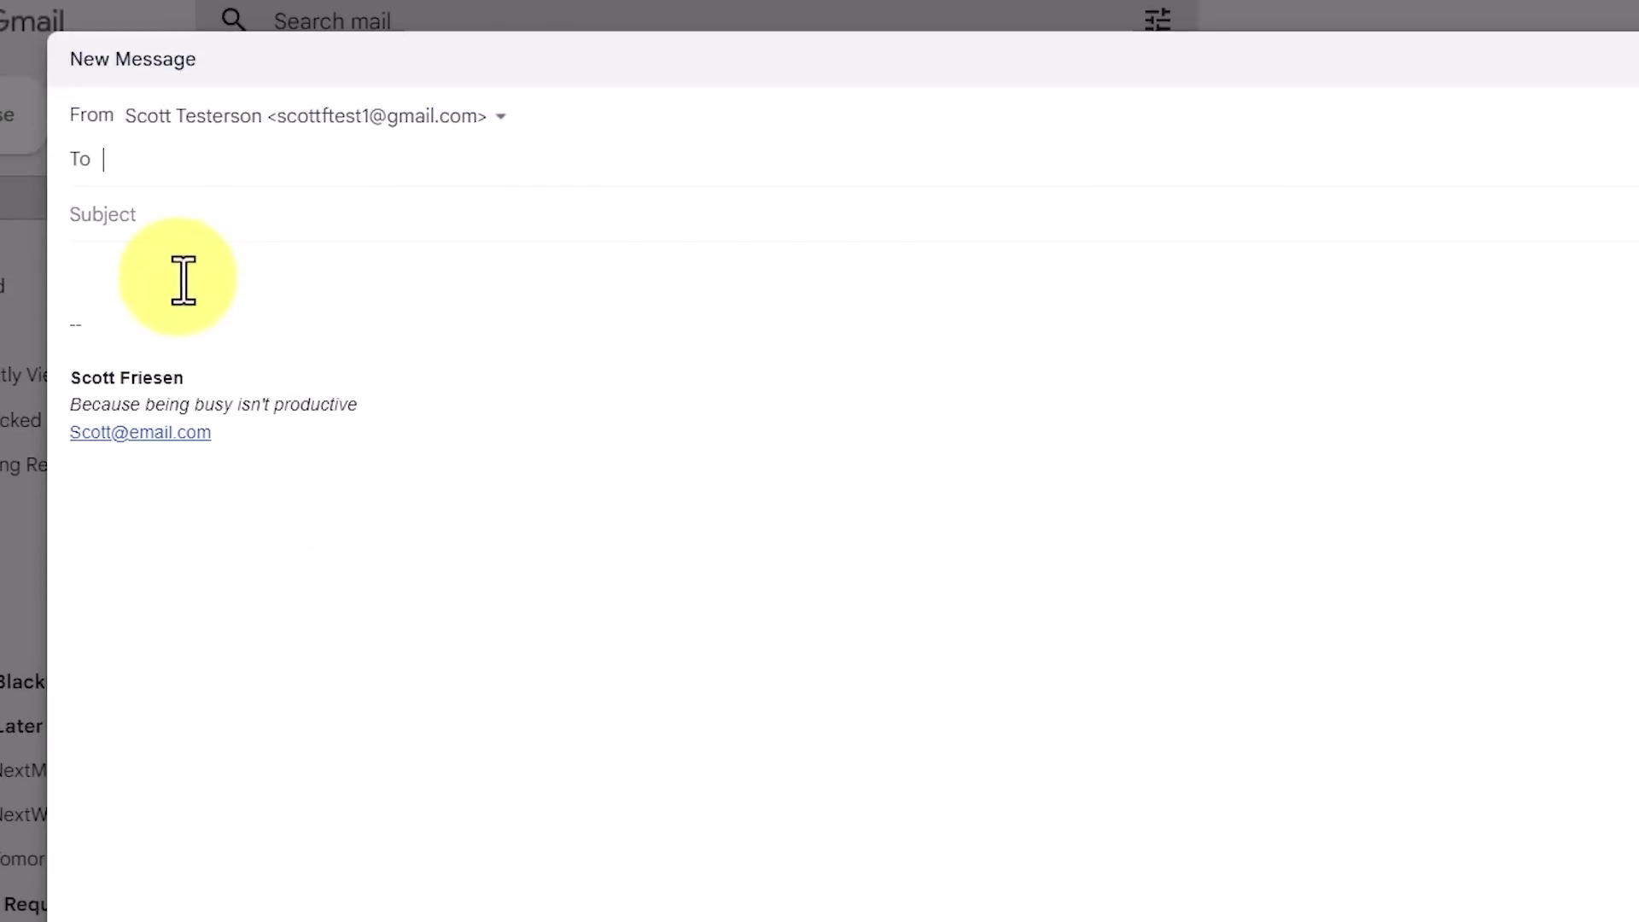
click(202, 171)
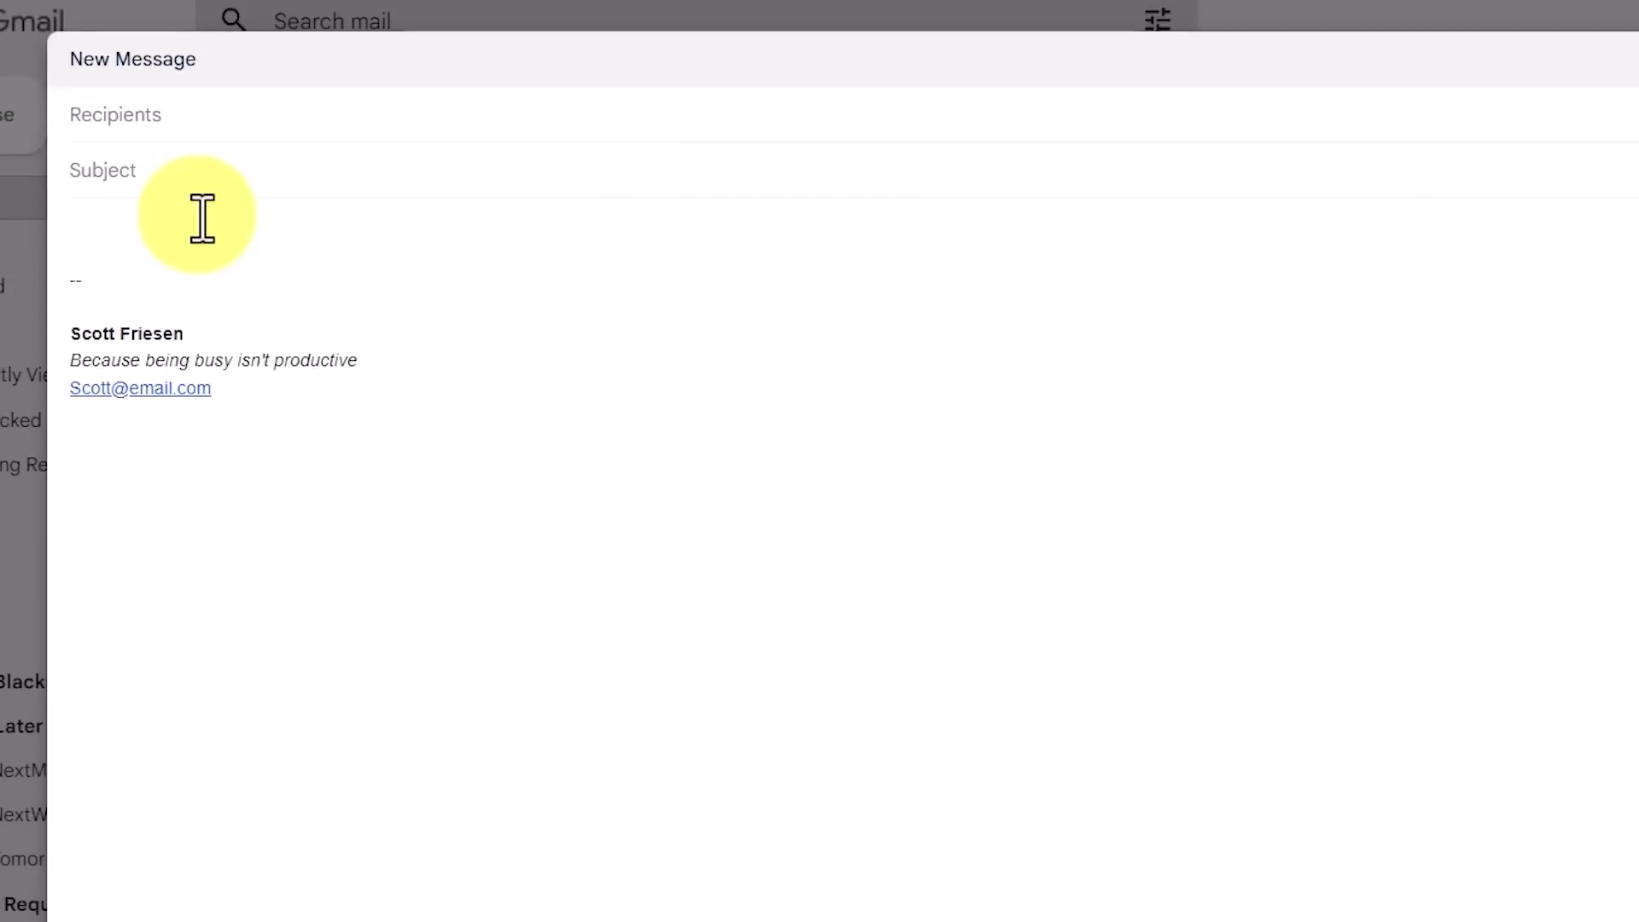
text(W)
Step: Give the draft to Simple Scott subject 'Do we have a deal?' and a note asking about the proposal
key(BackSpace)
text(Do we have a deal?)
key(Tab)
text(I j)
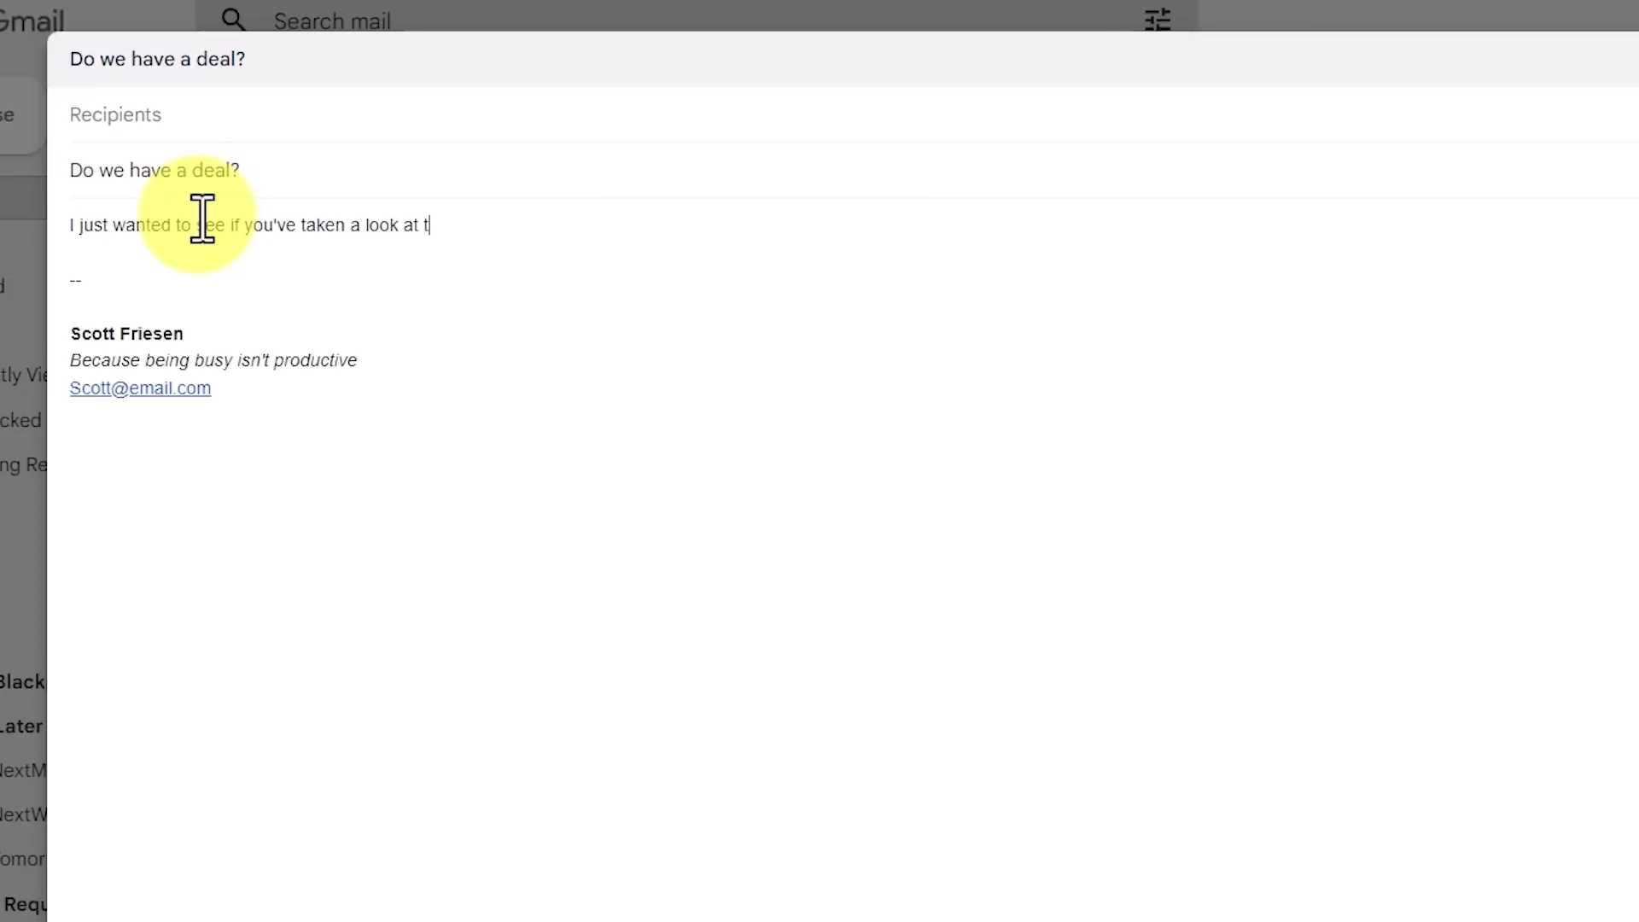
text(cott,)
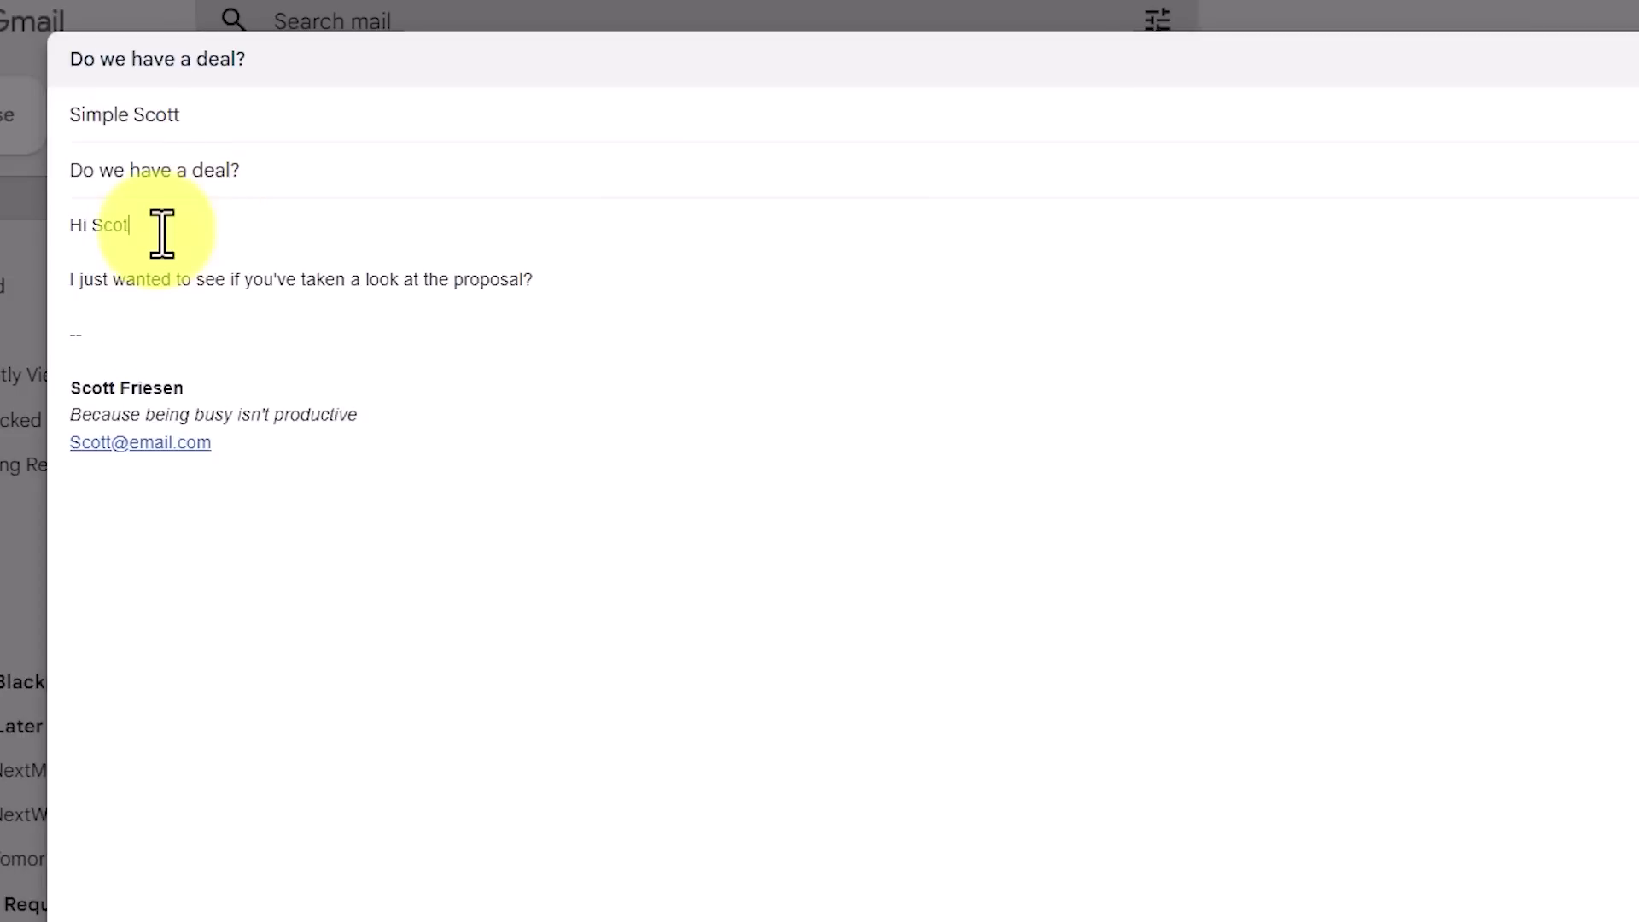
click(604, 296)
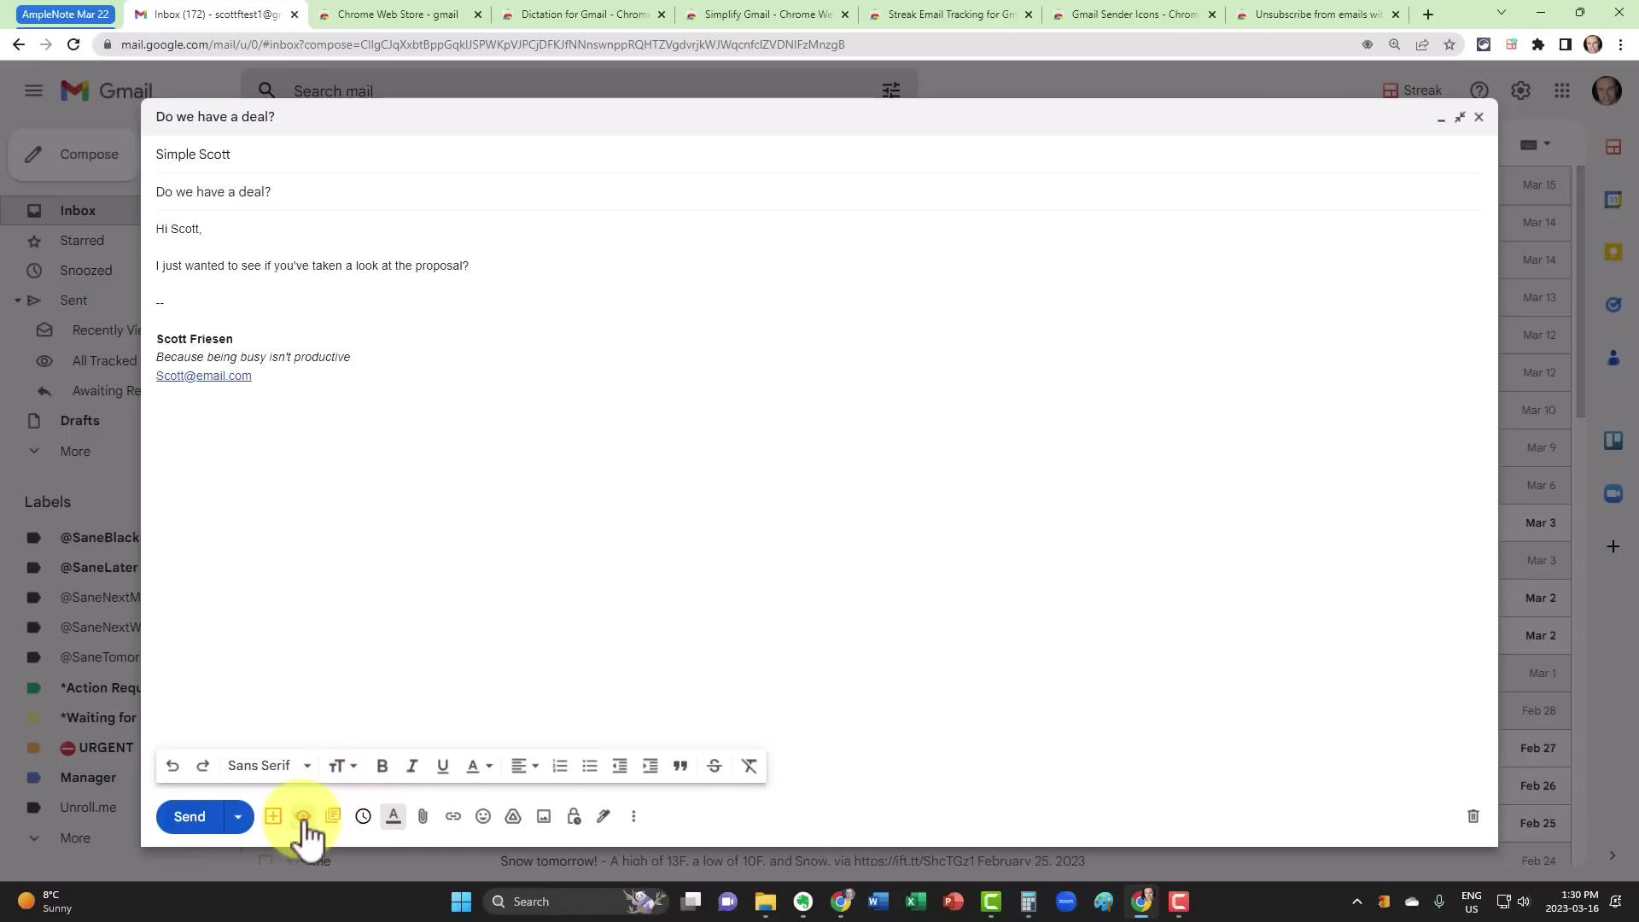
Step: Send the tracked 'Do we have a deal?' email and view All Tracked Emails
click(193, 818)
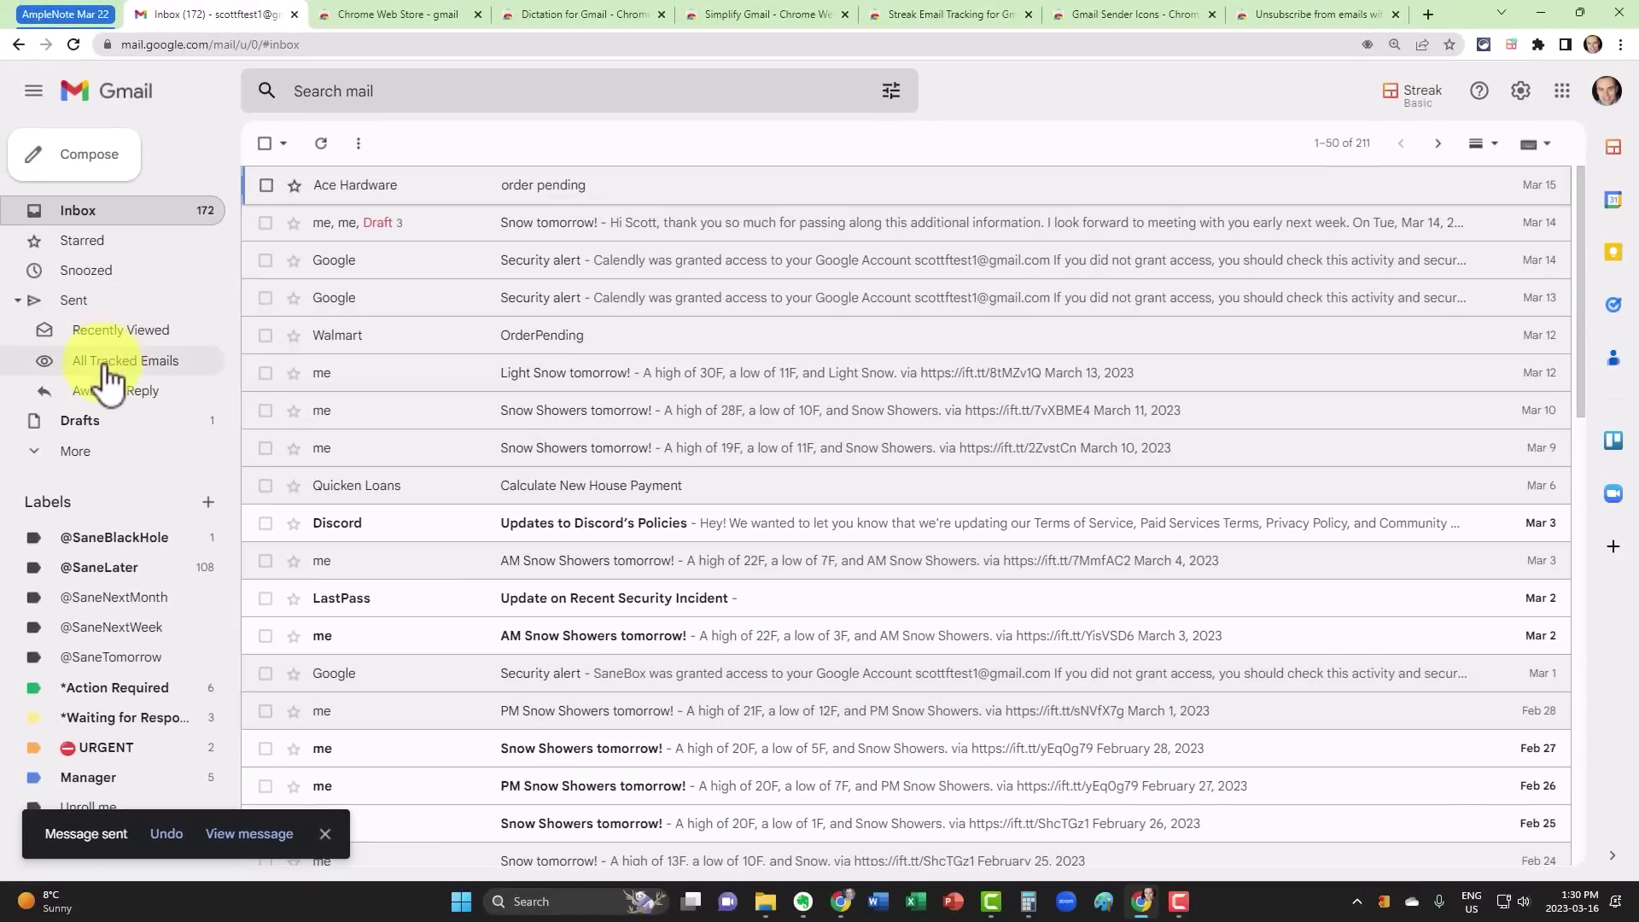
click(104, 366)
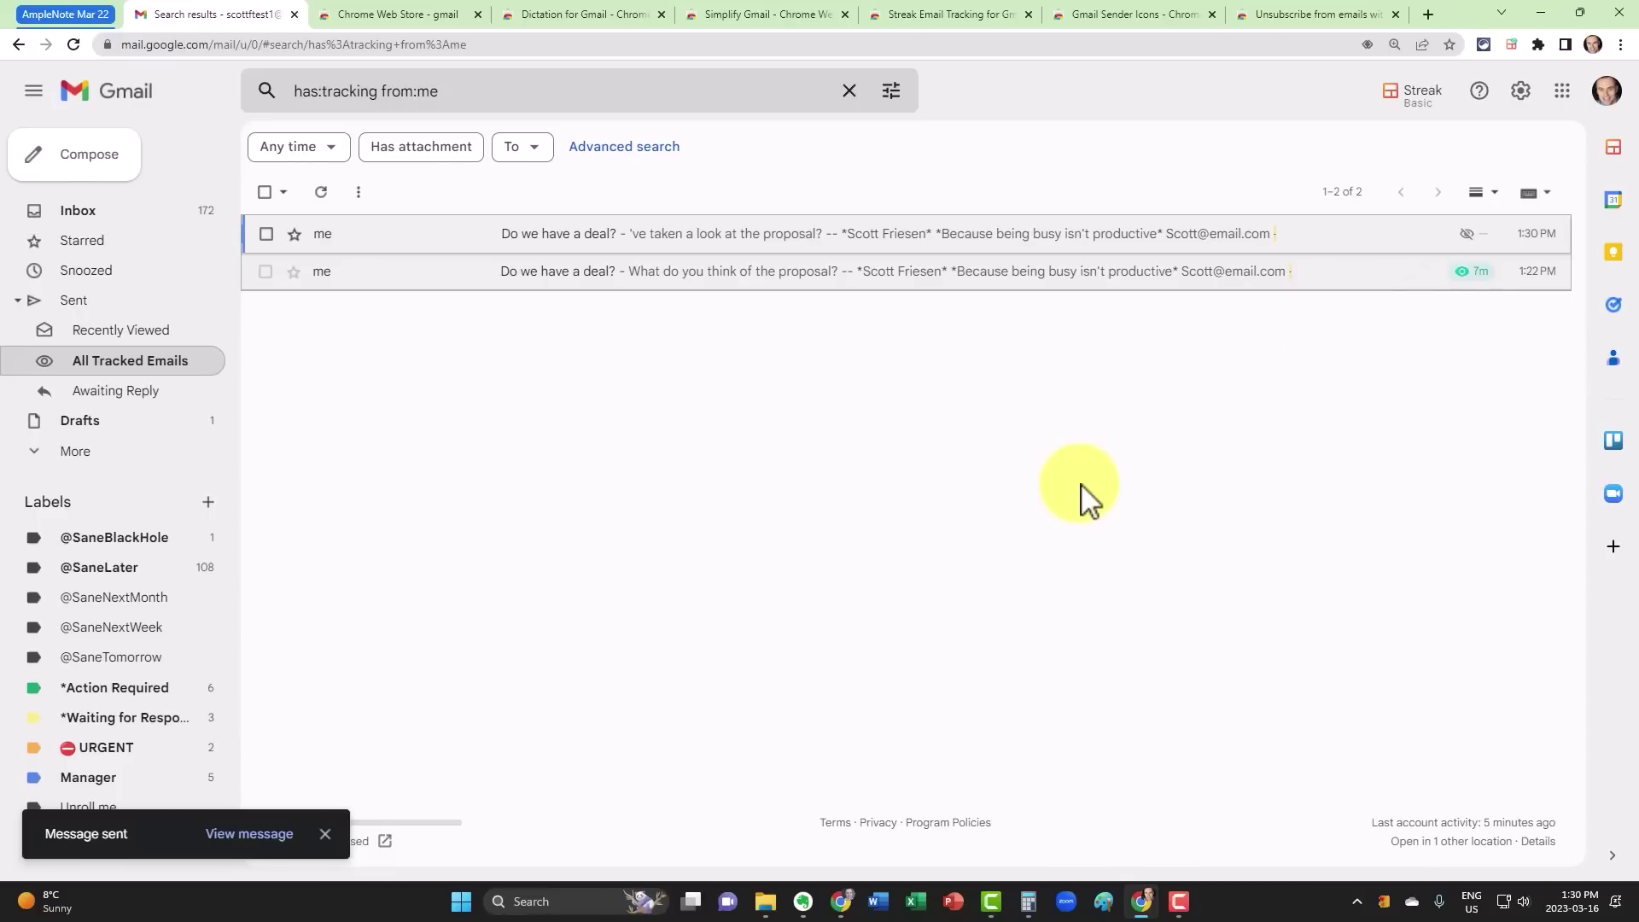
click(841, 902)
mouse_move(505, 307)
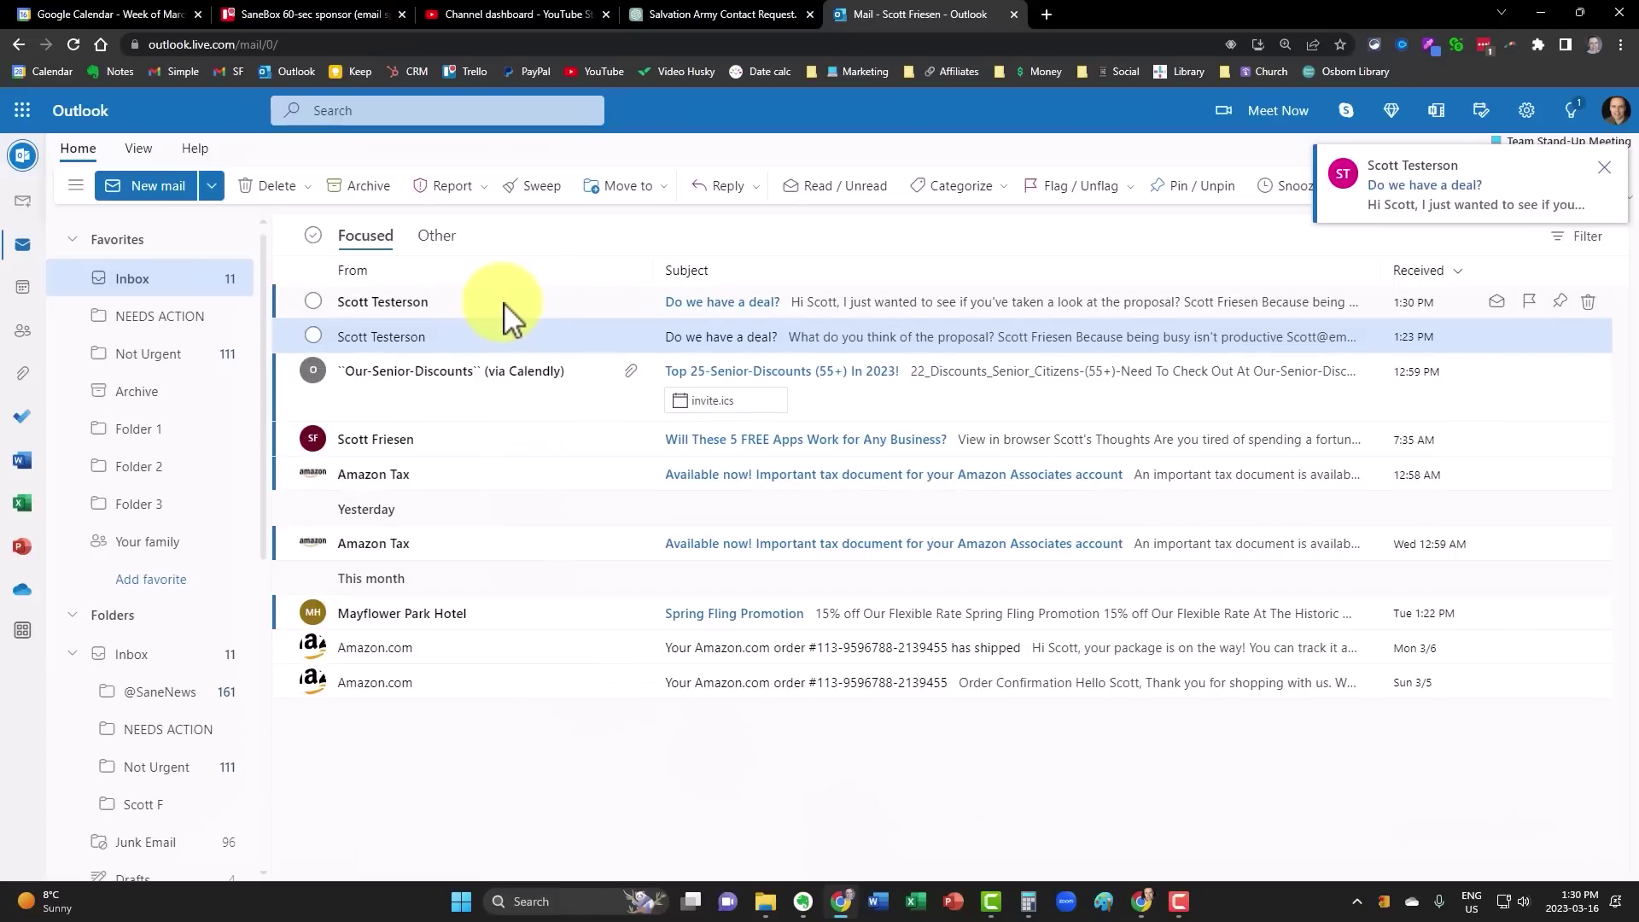
Step: Read the received 'Do we have a deal?' message in Outlook, then return to the Gmail inbox
click(505, 298)
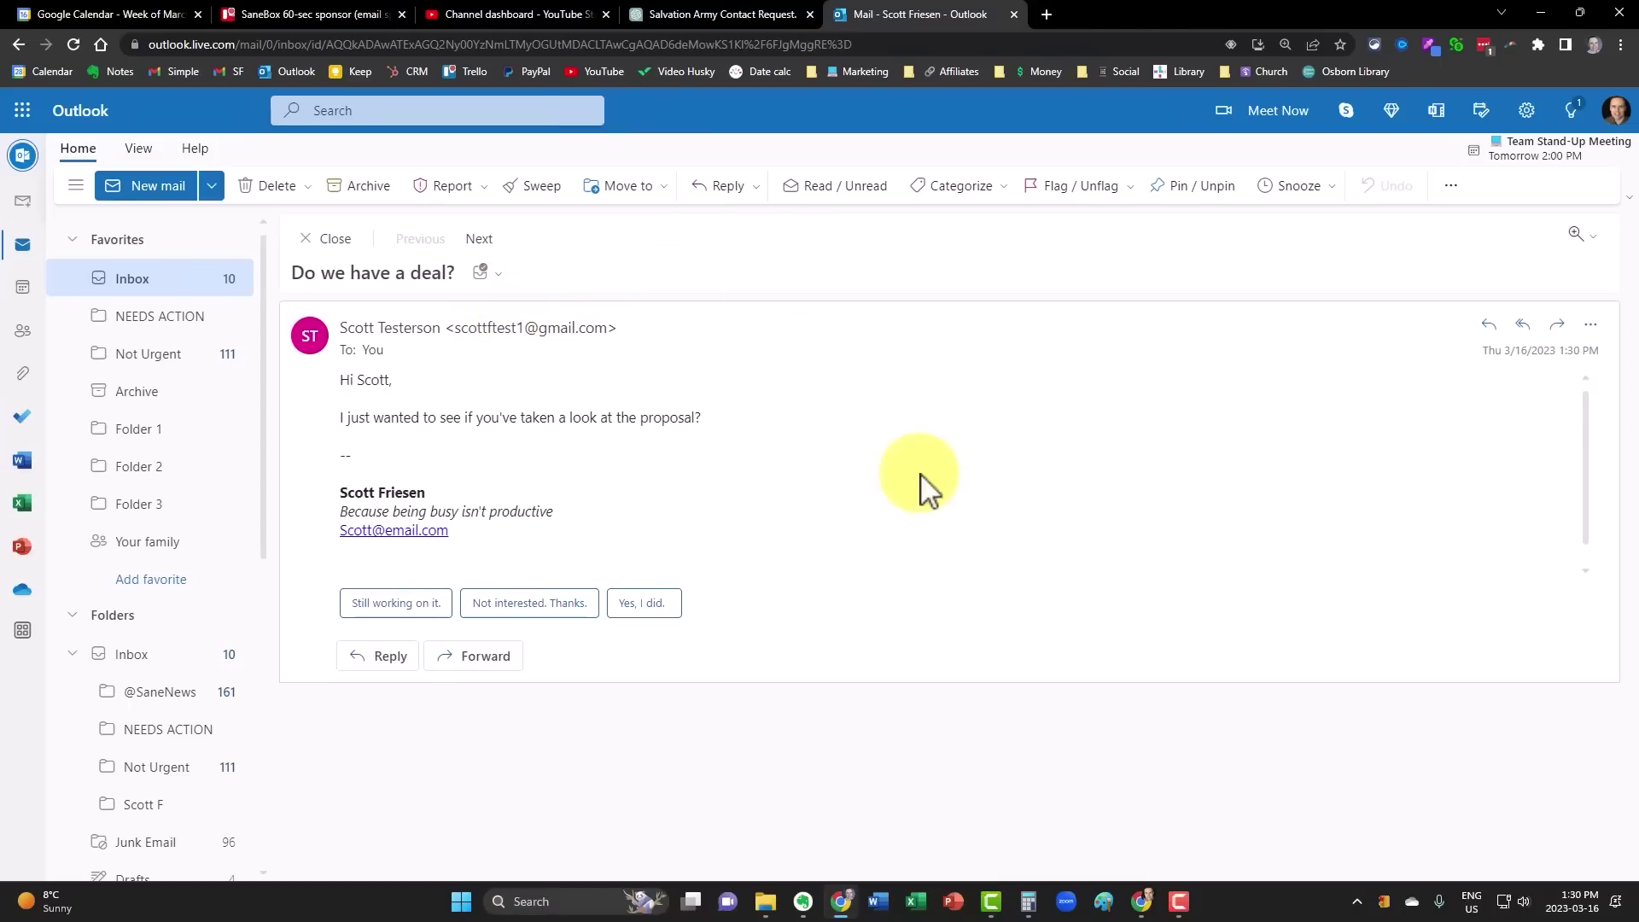
click(1140, 900)
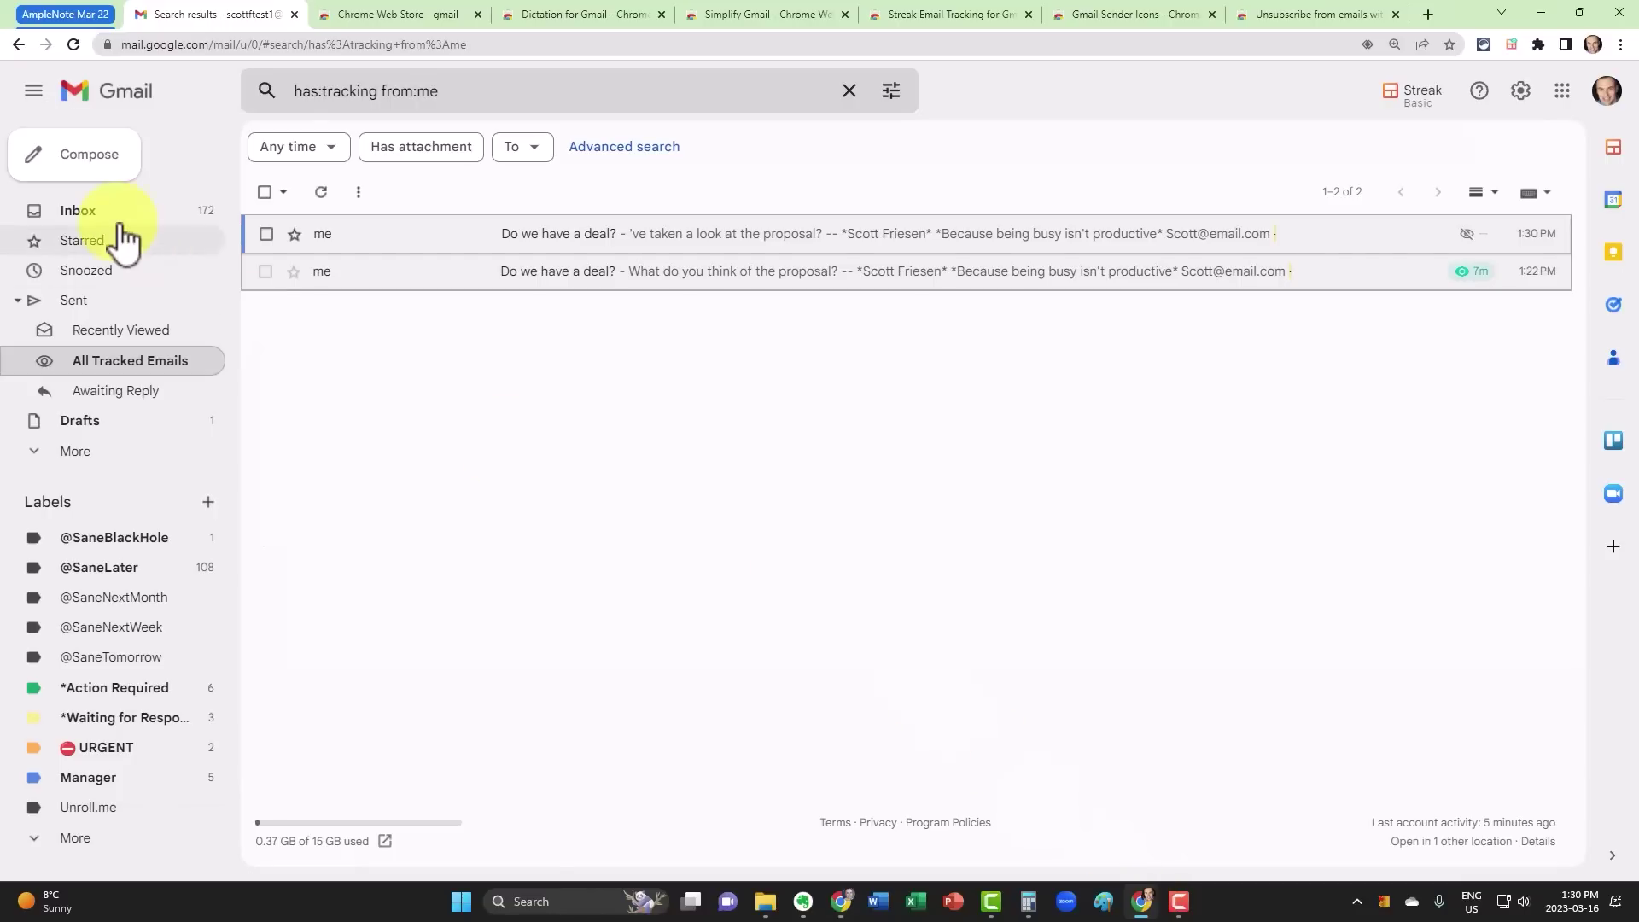
click(94, 213)
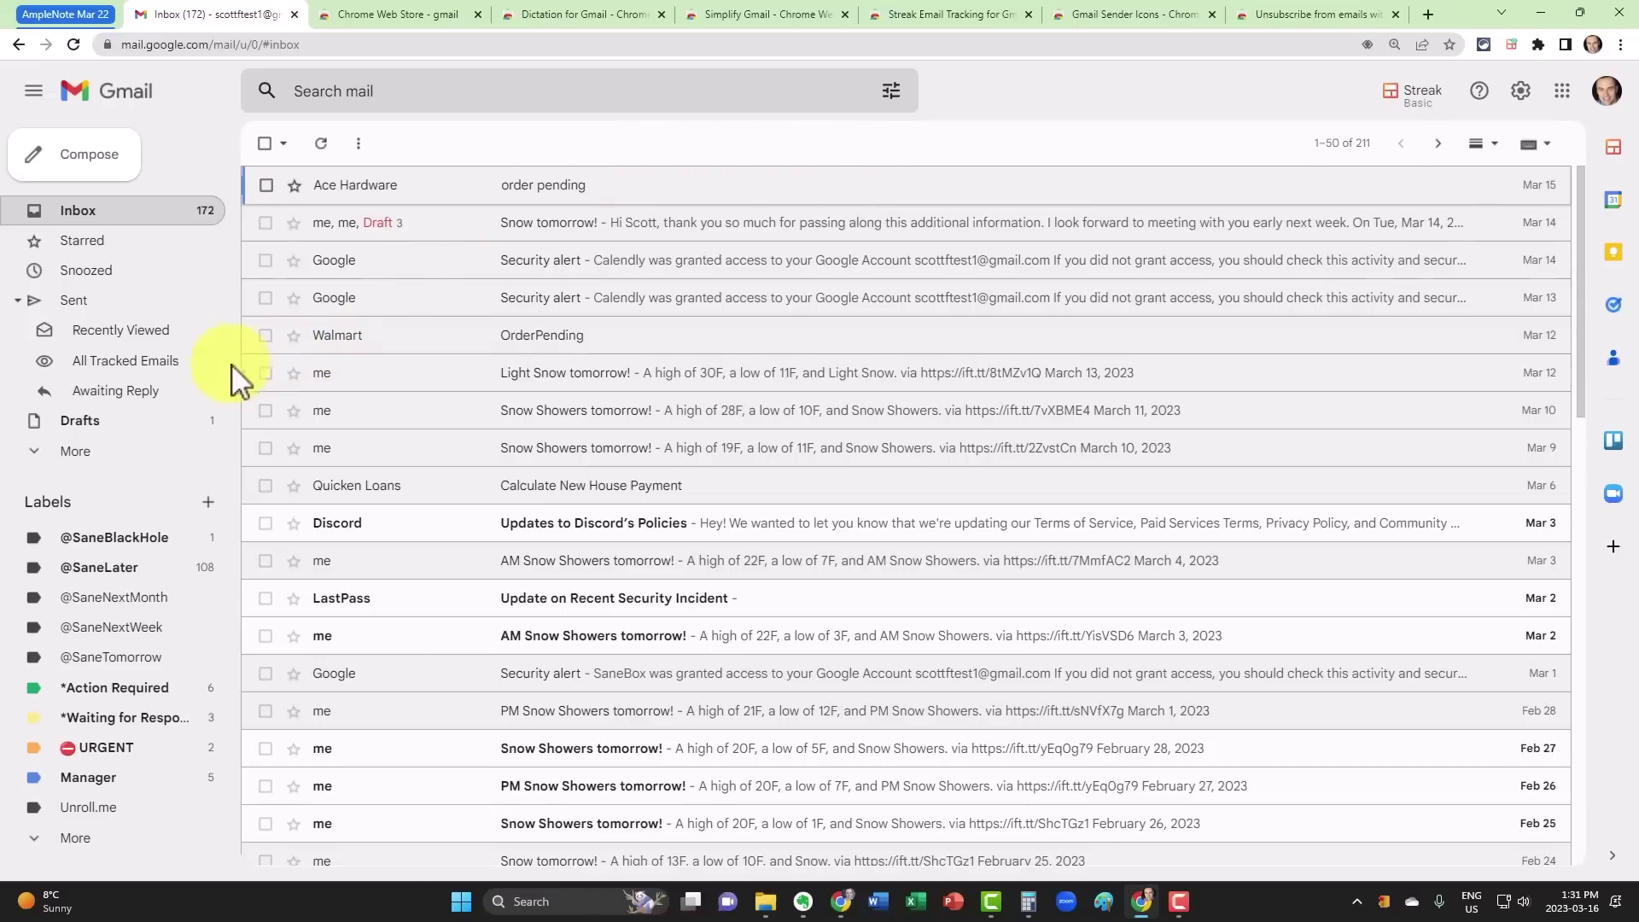
Step: Reopen All Tracked Emails to confirm both 'Do we have a deal?' messages show as viewed
click(126, 362)
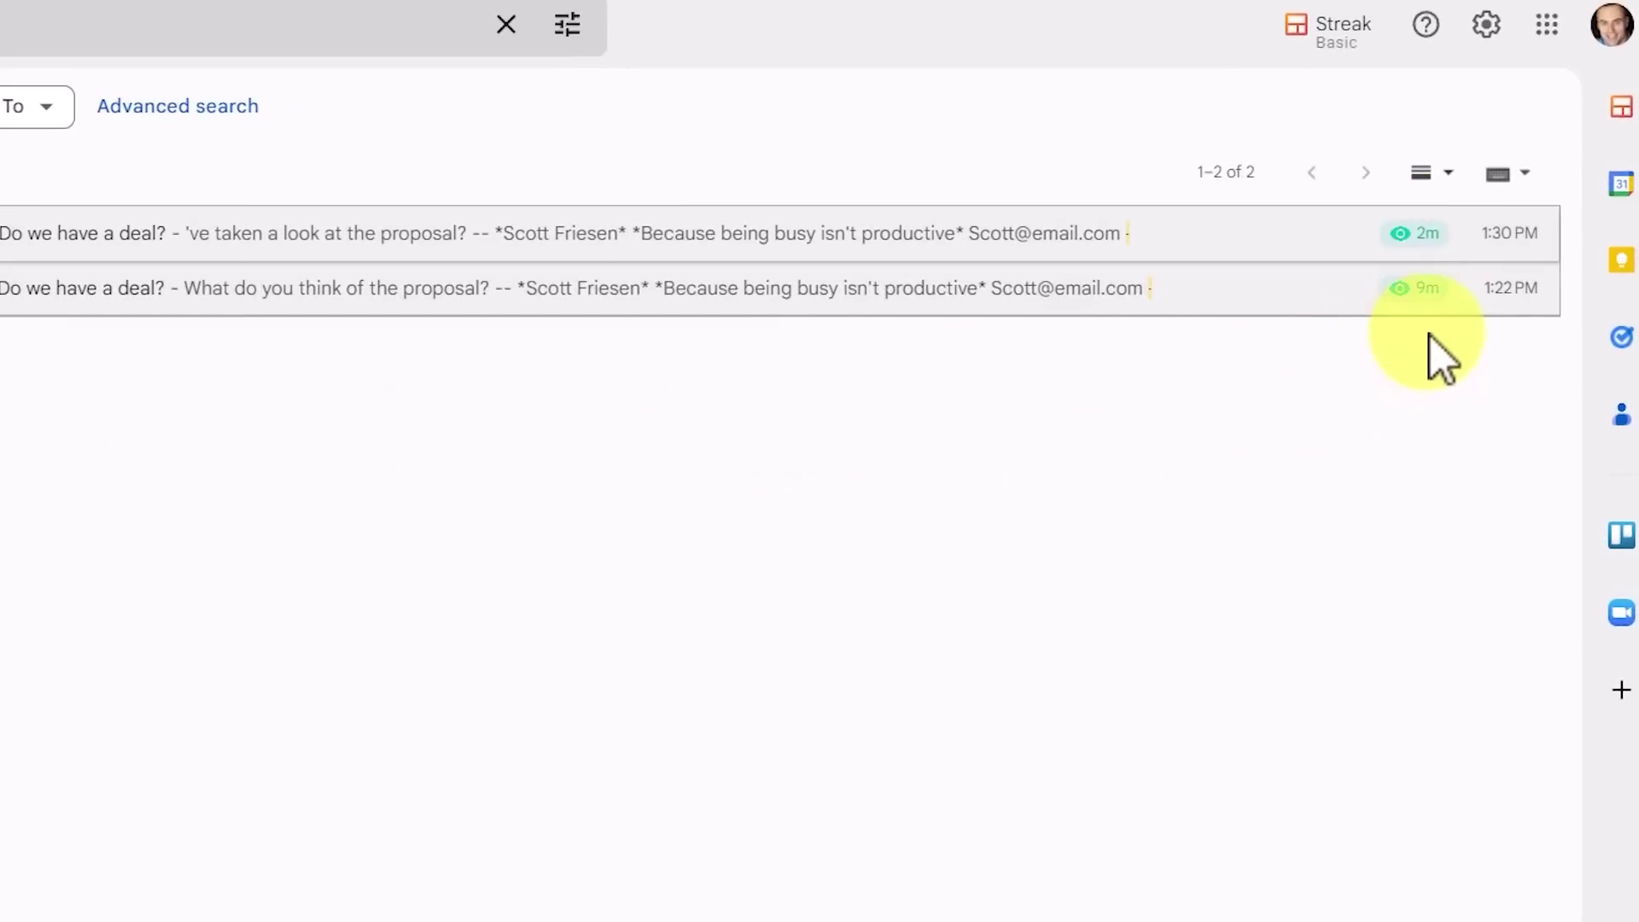
click(26, 239)
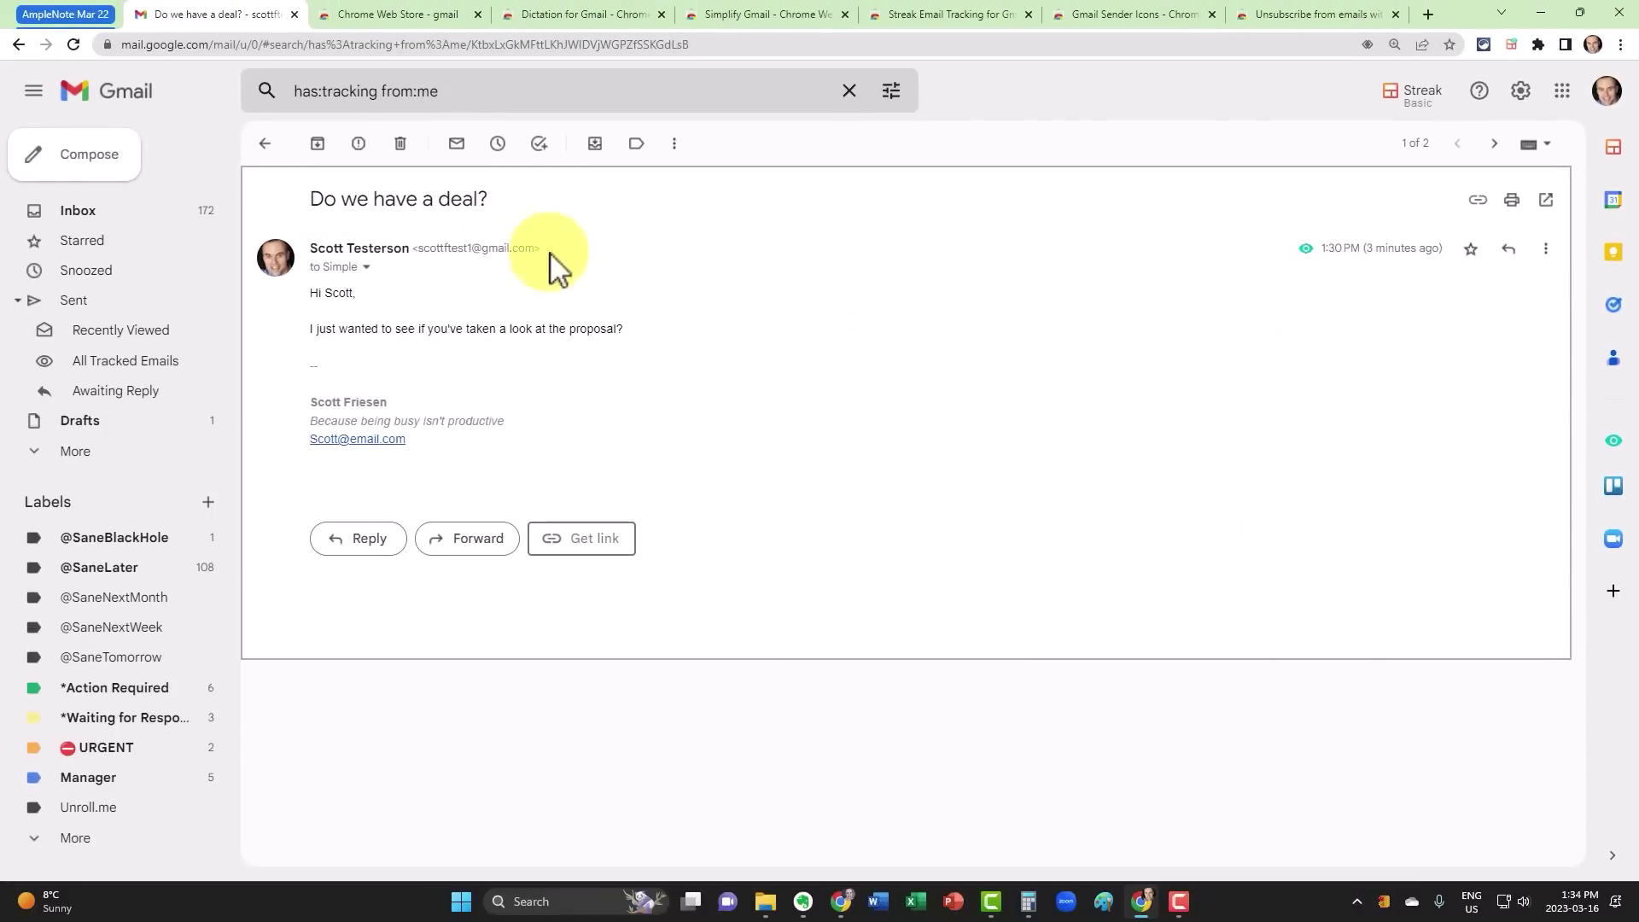
click(264, 144)
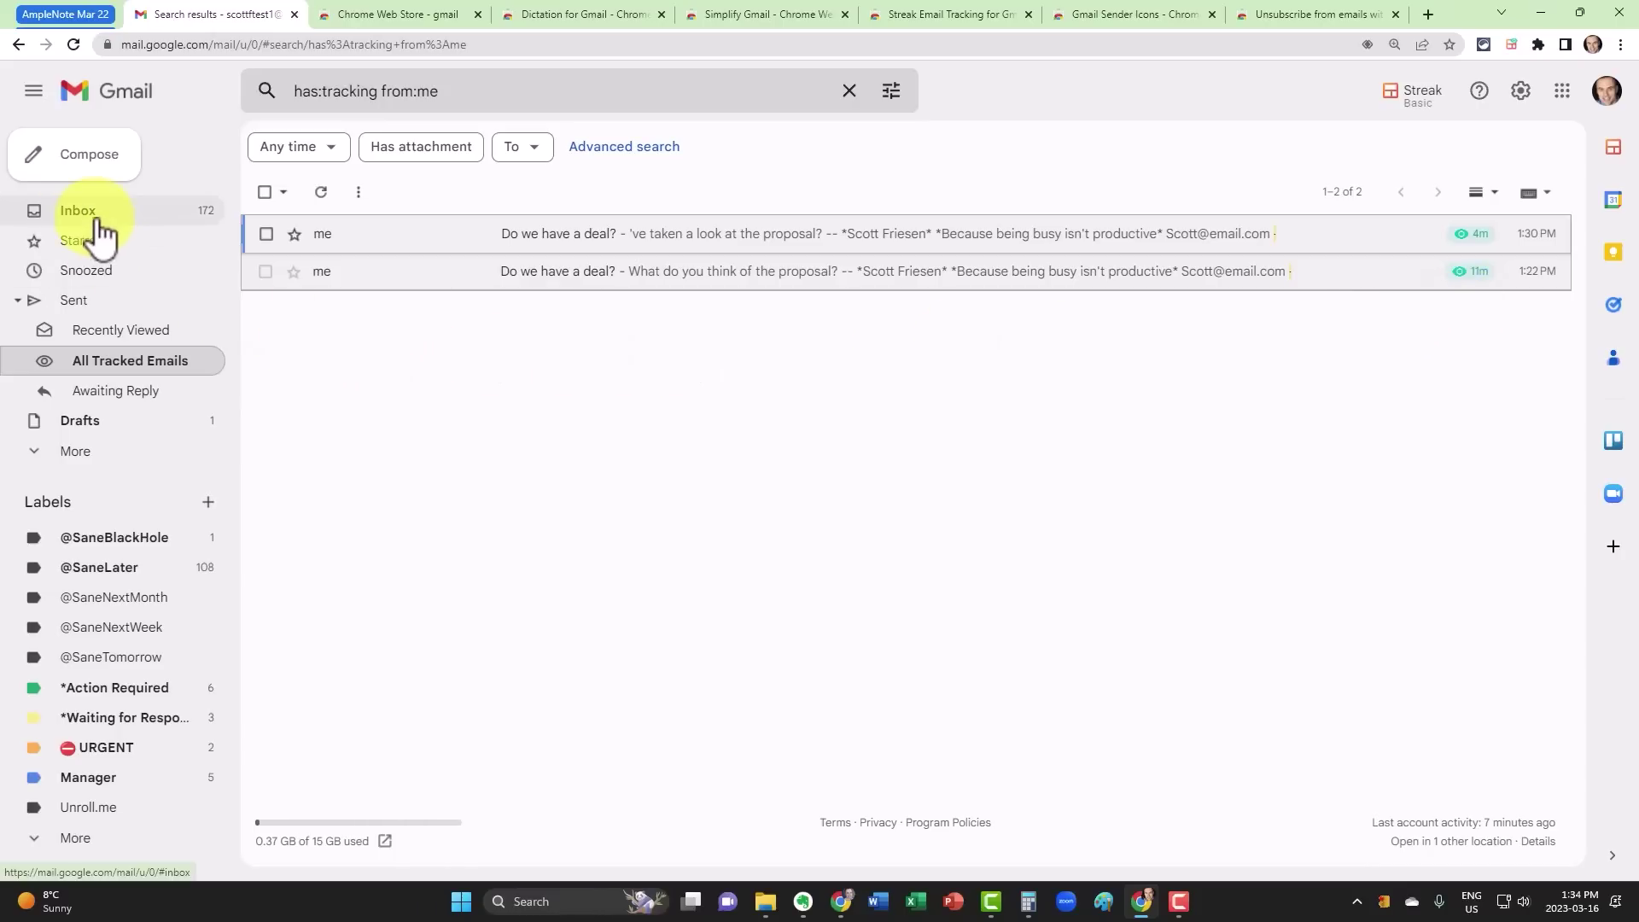
Step: Start a new email, switch off its Streak view and link tracking, then discard the draft
click(102, 162)
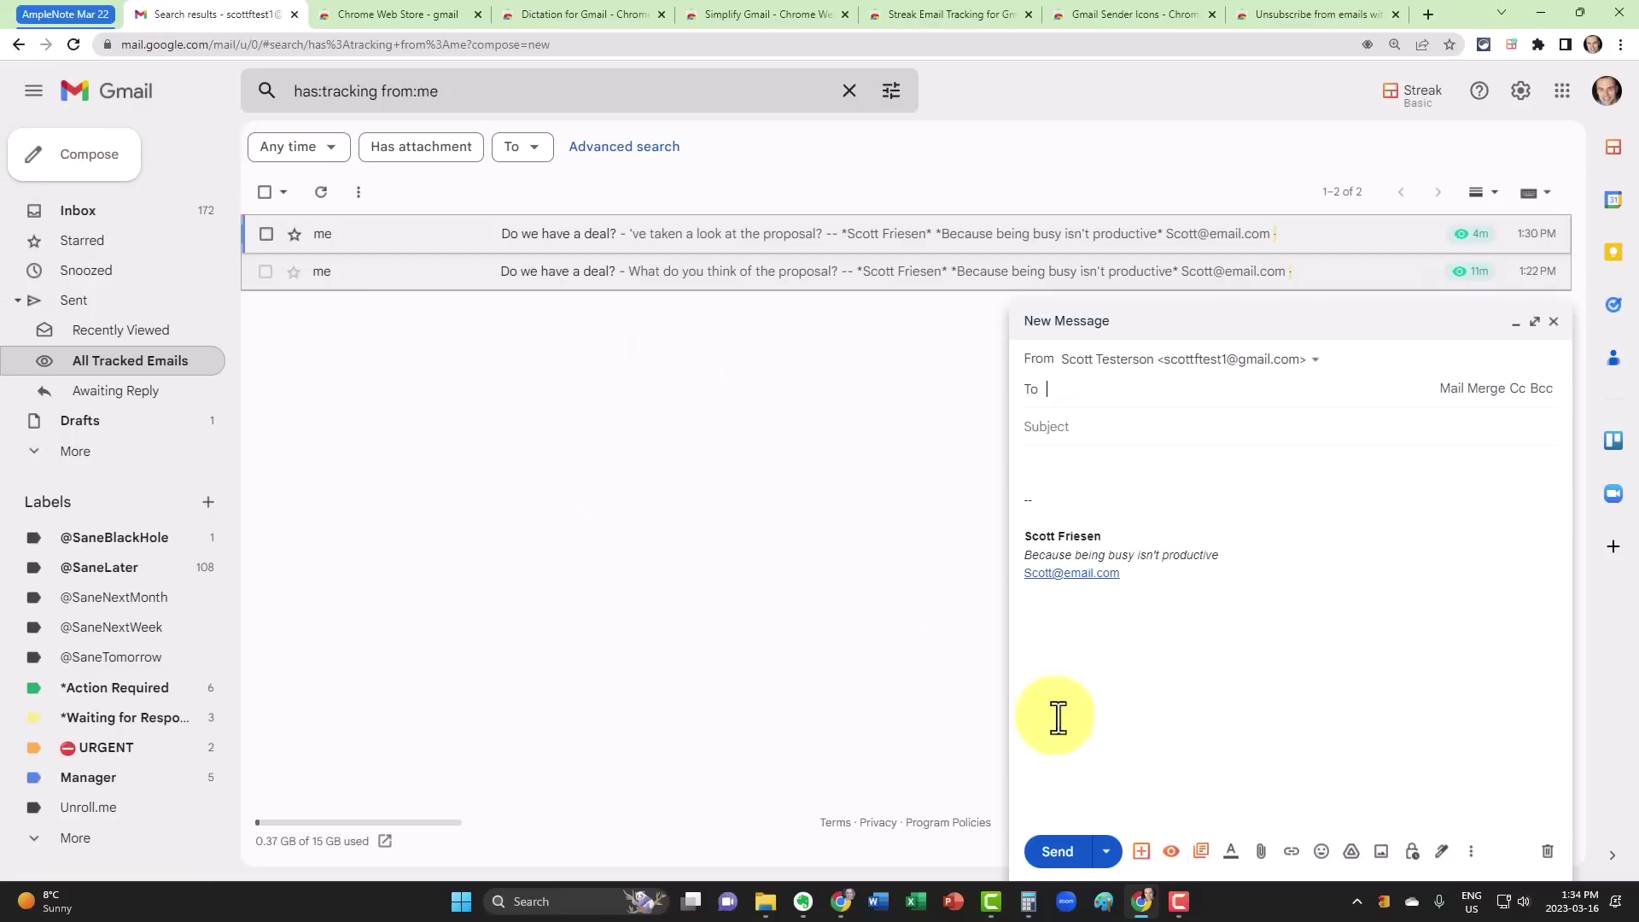
click(1178, 853)
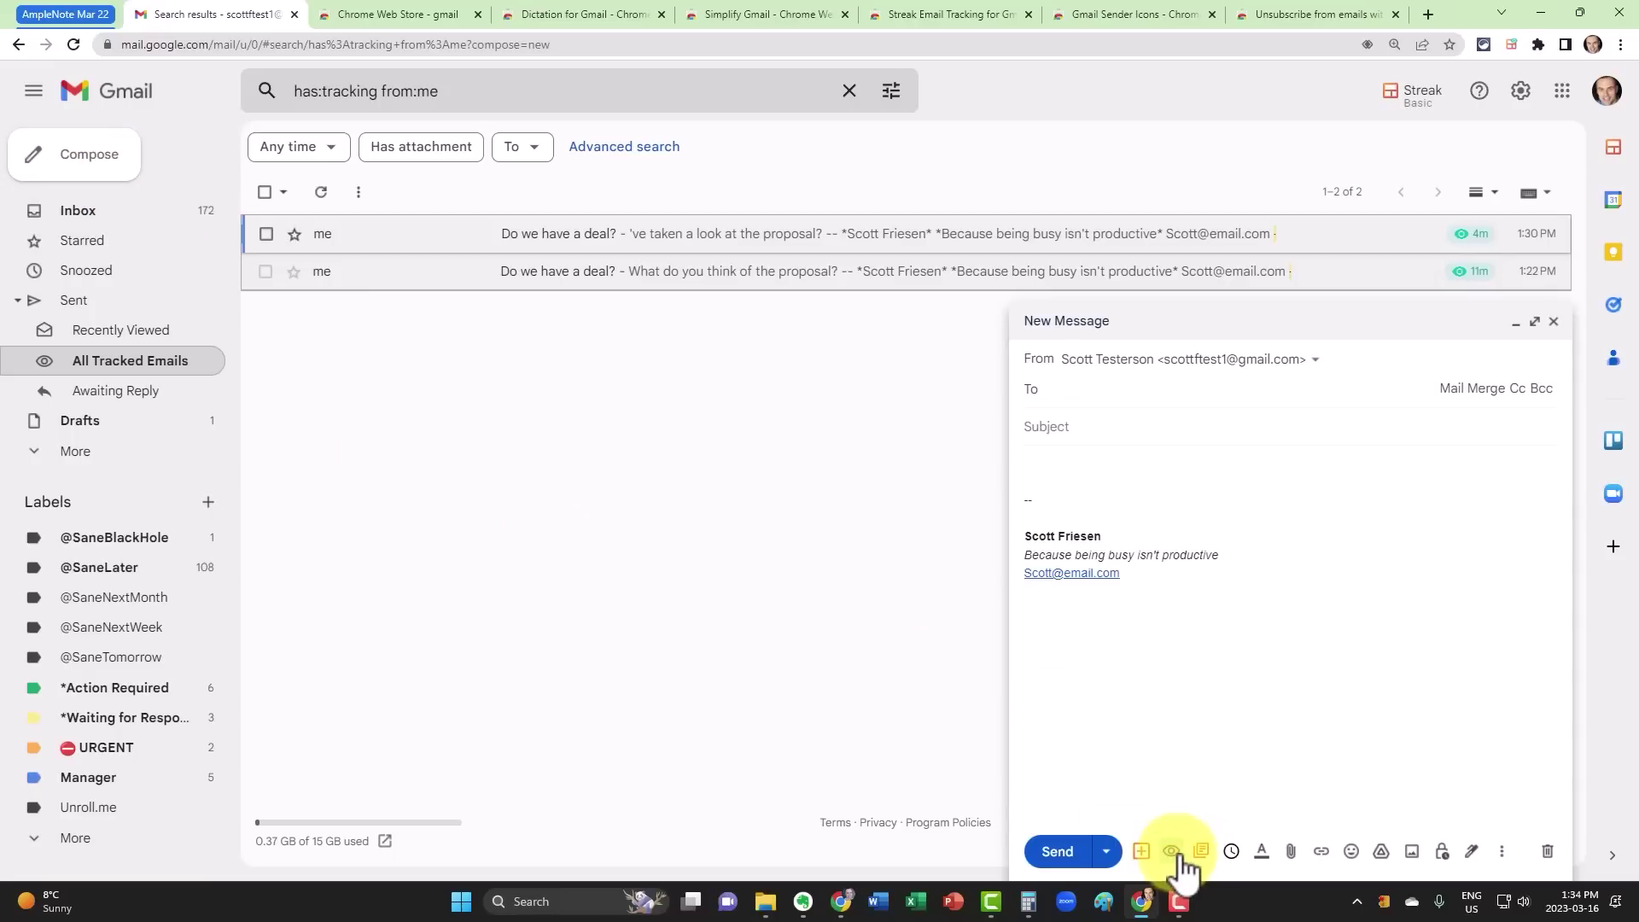
click(1548, 852)
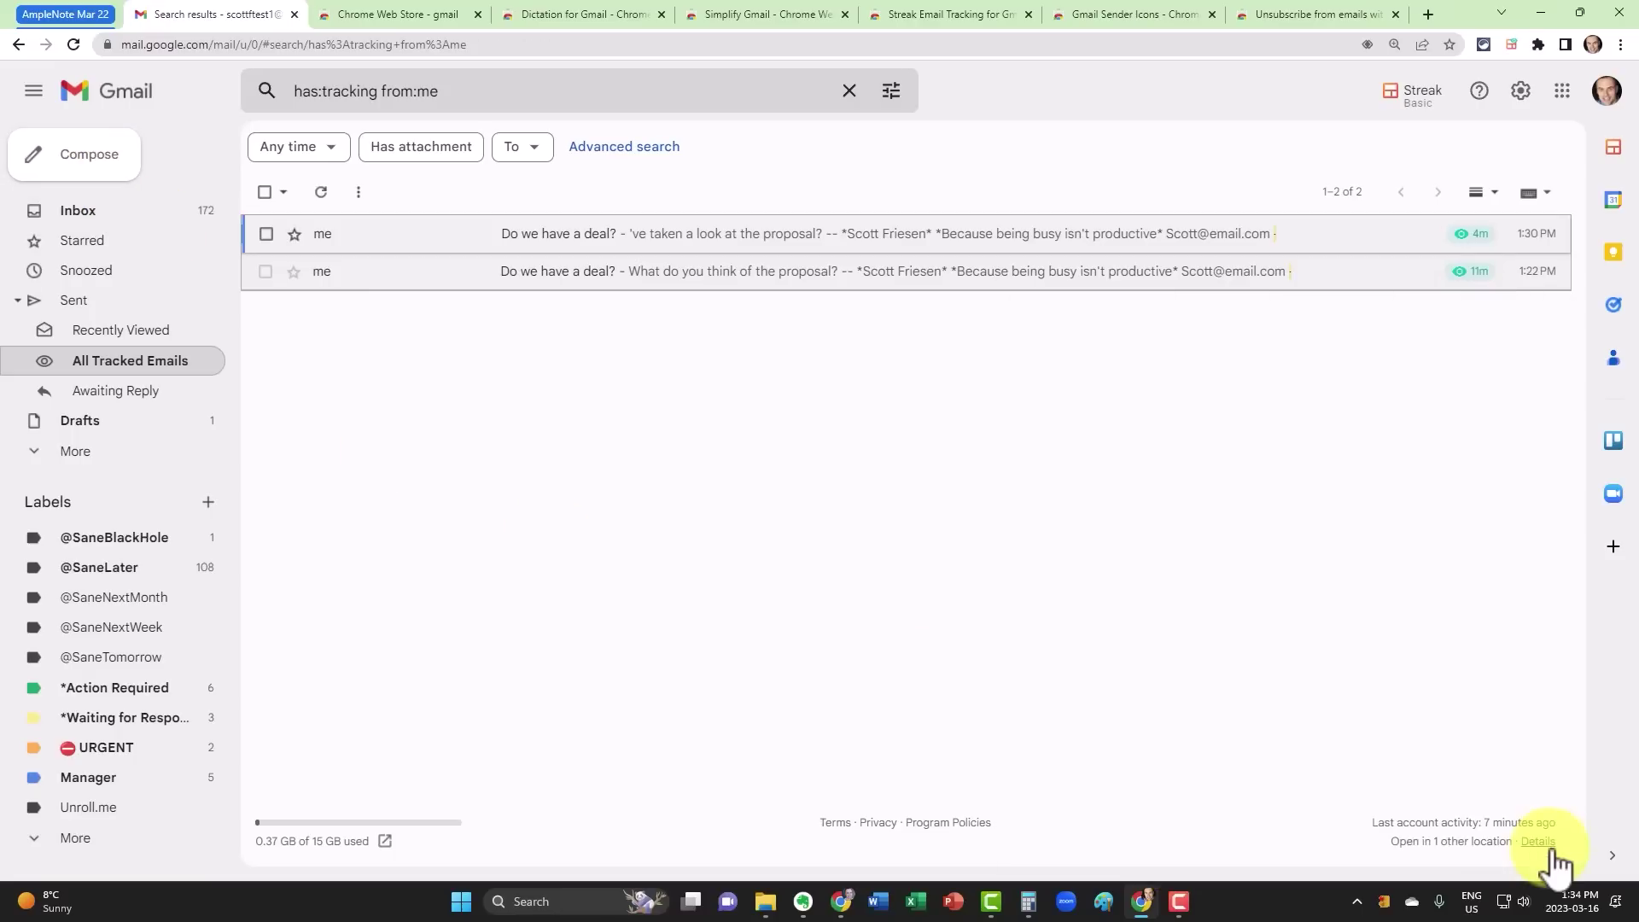
Step: Discard another new draft and open Streak Settings, showing Track Emails by Default enabled
click(45, 159)
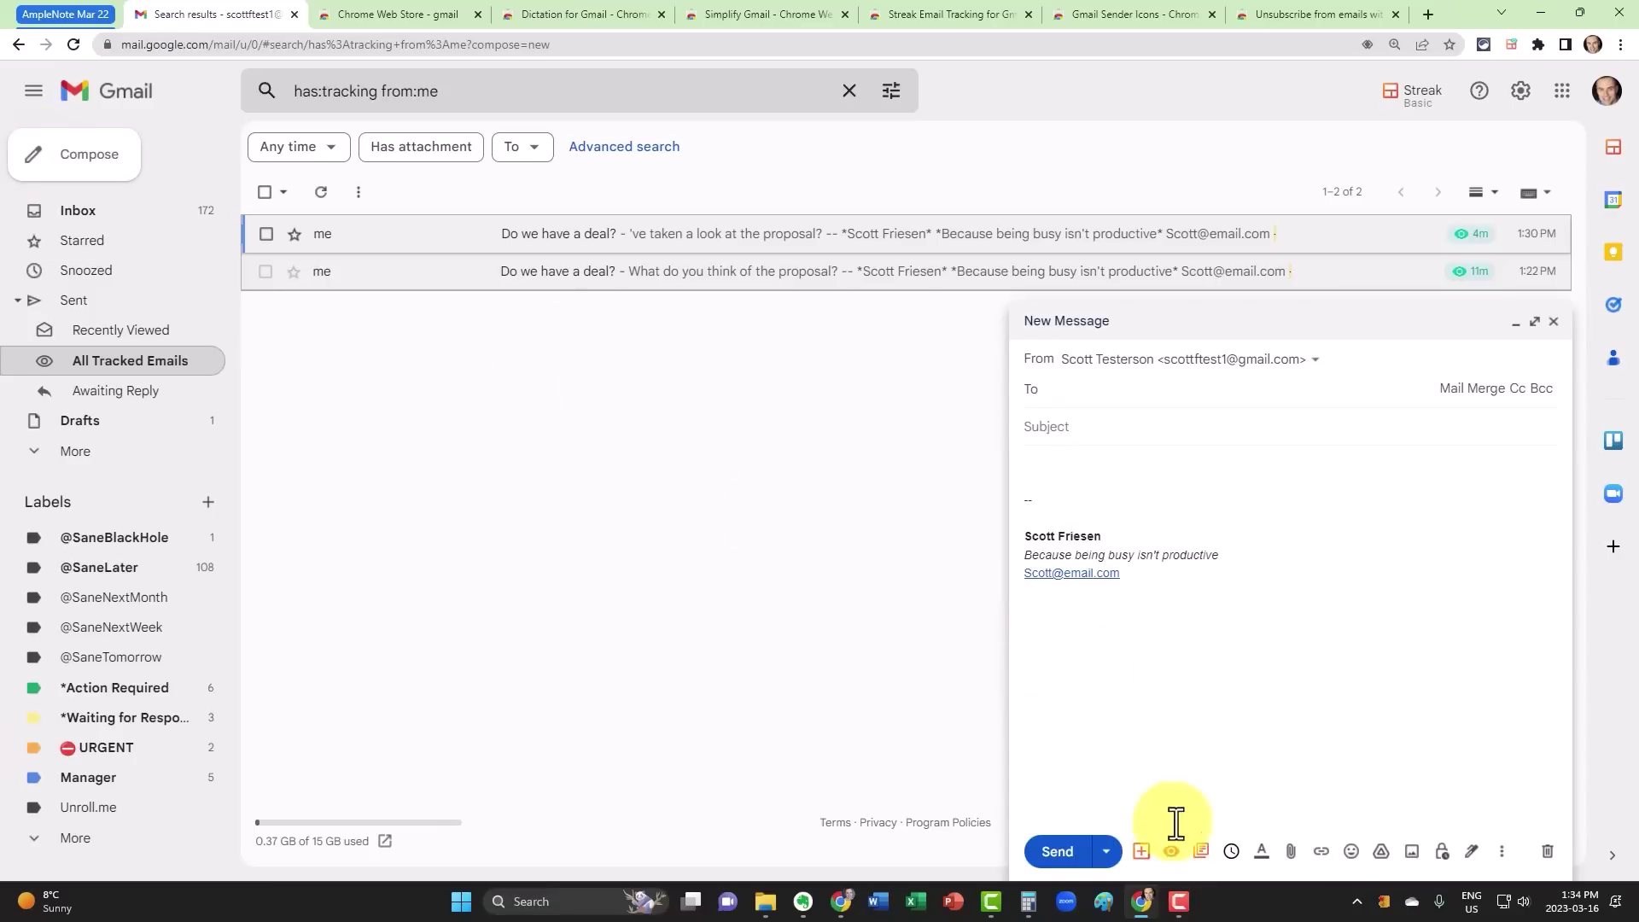
click(1548, 851)
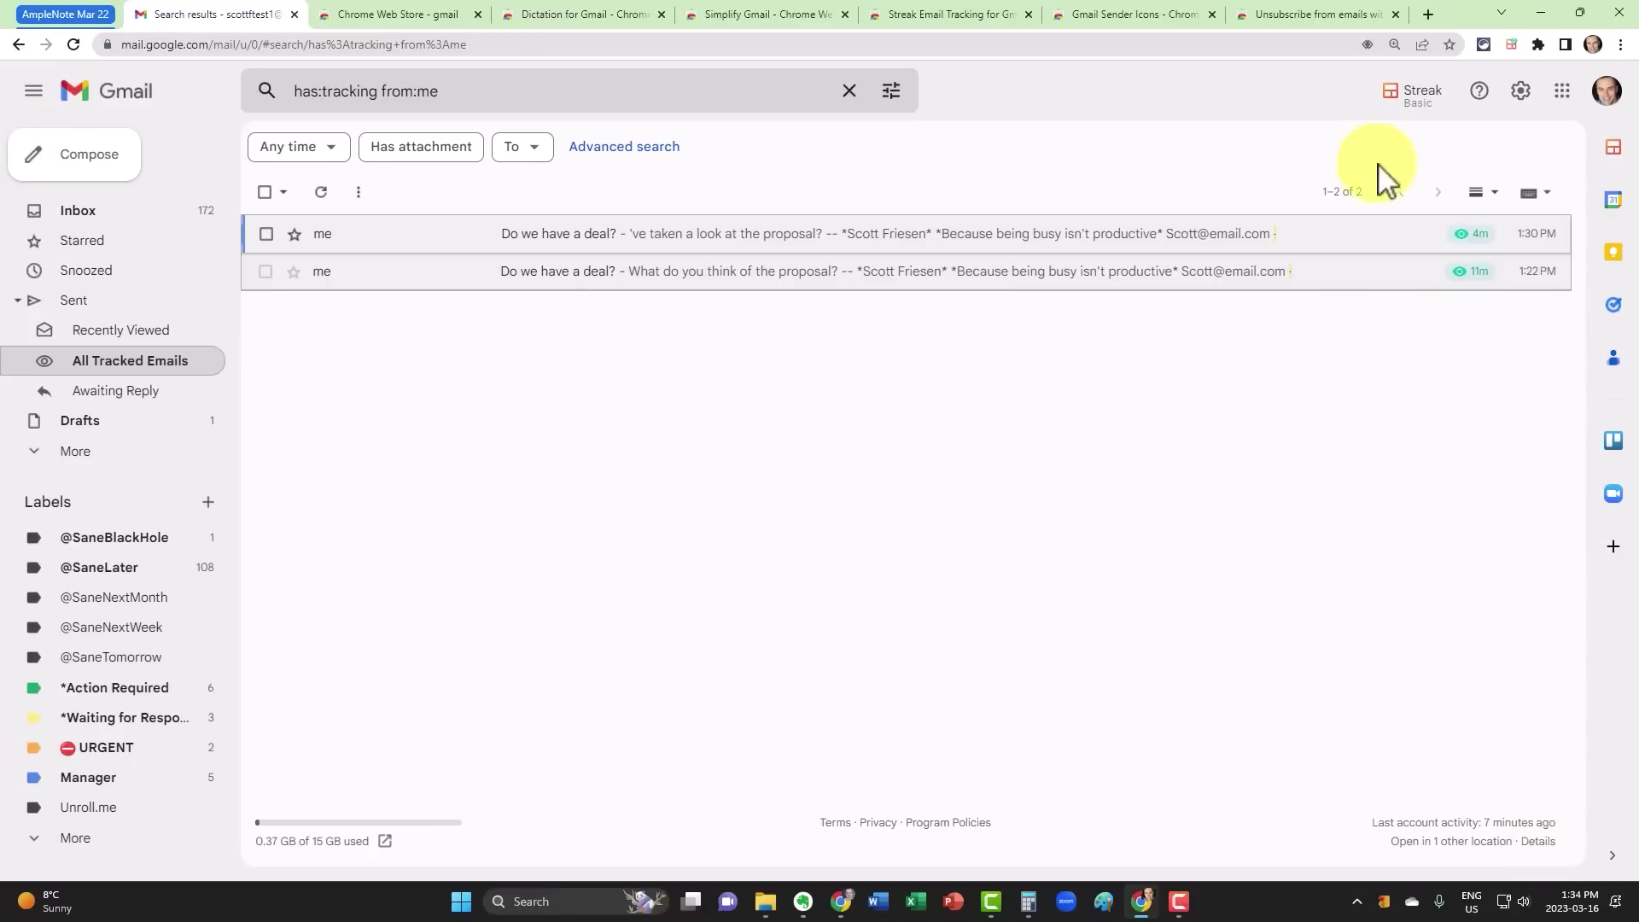
click(1413, 94)
click(1496, 176)
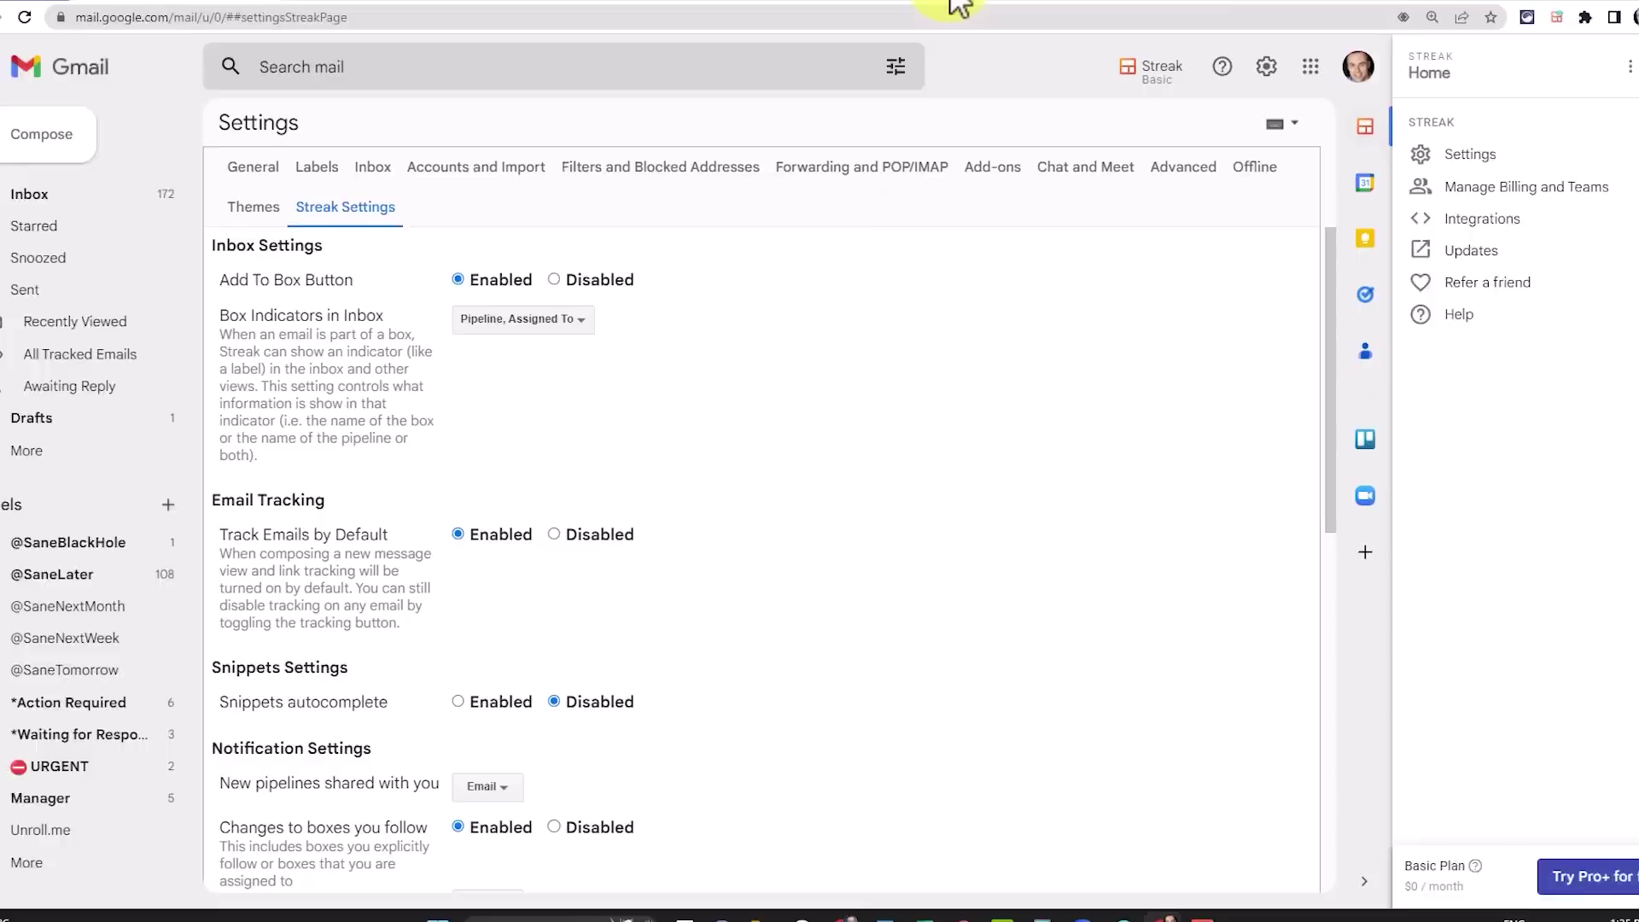
Step: Switch to the Streak Email Tracking store listing and scroll through its page
click(942, 14)
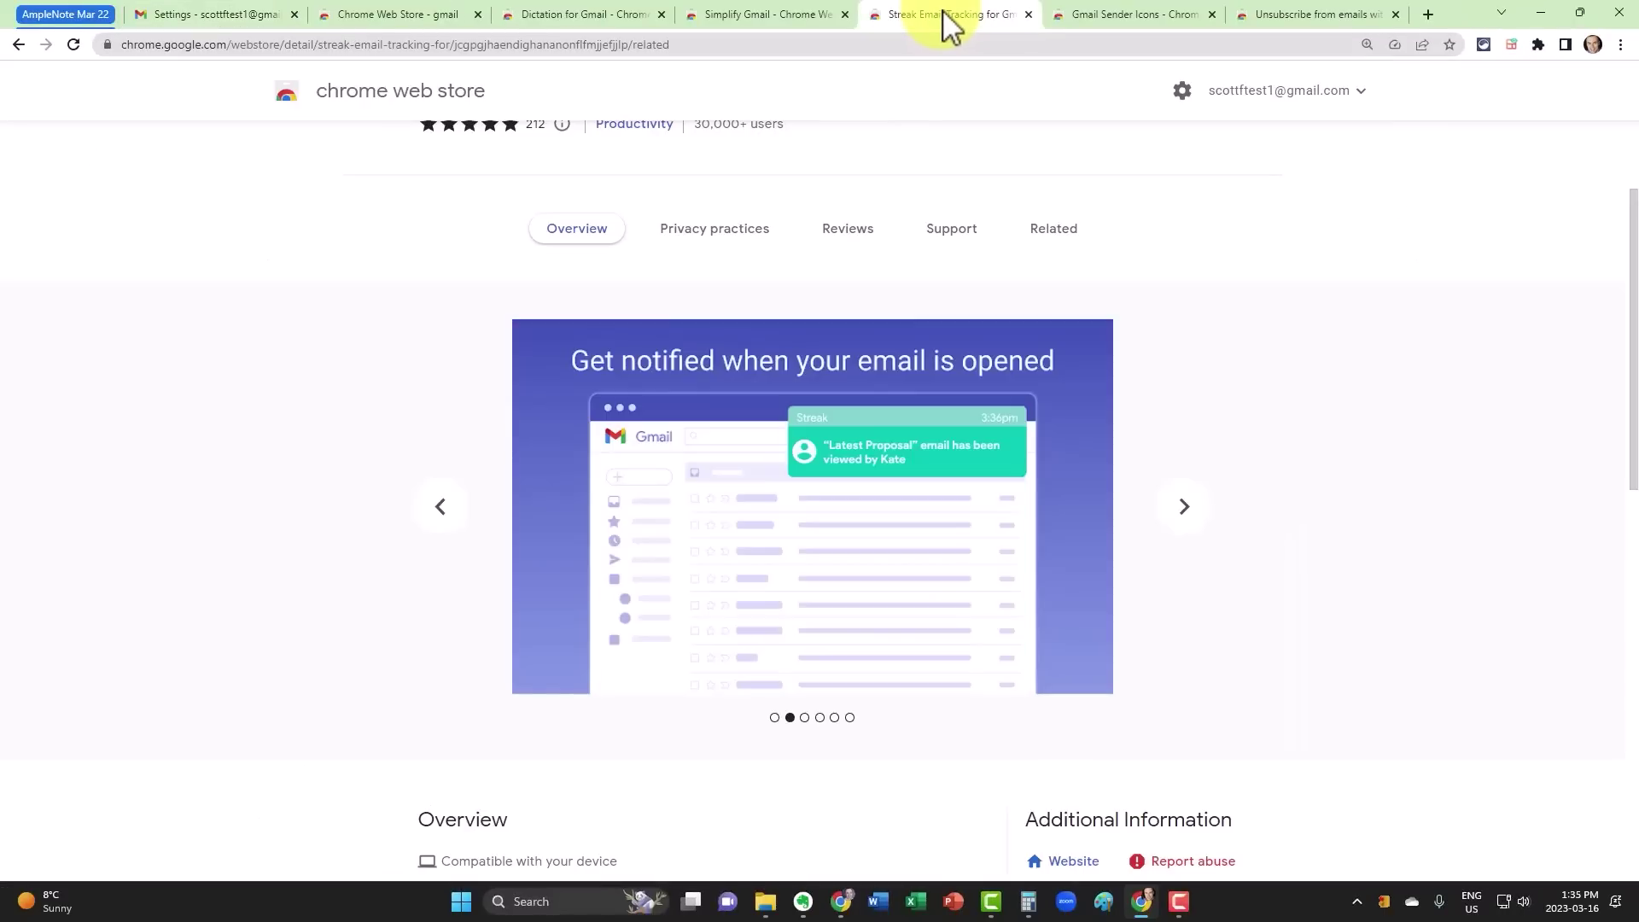
scroll(357, 419, down, 3)
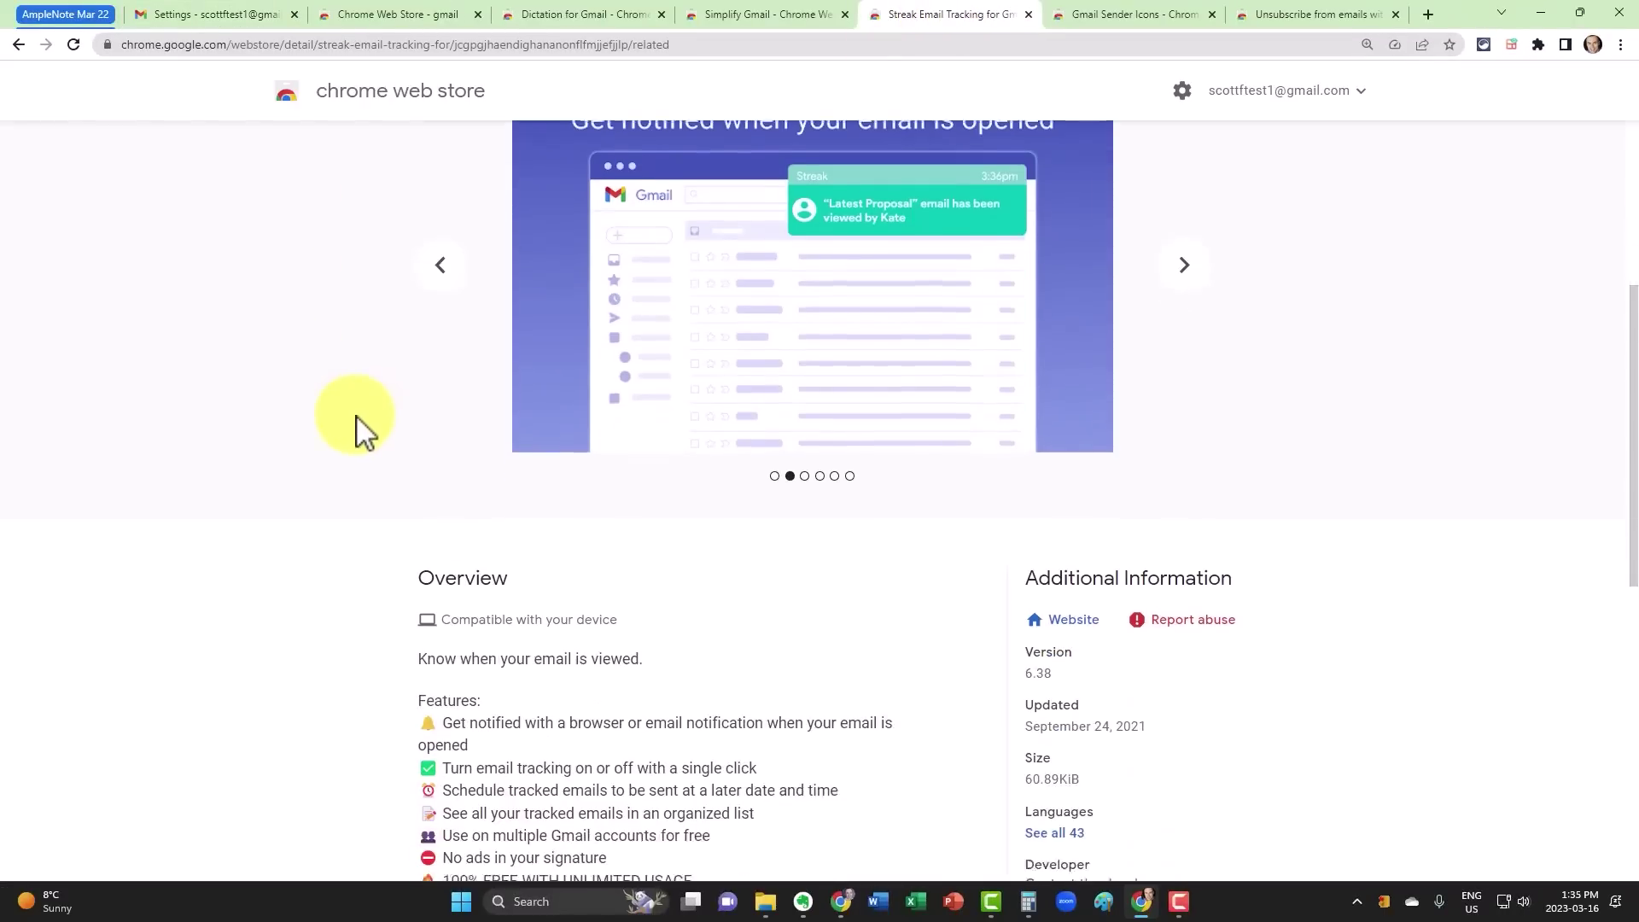
scroll(357, 419, up, 4)
scroll(357, 431, down, 1)
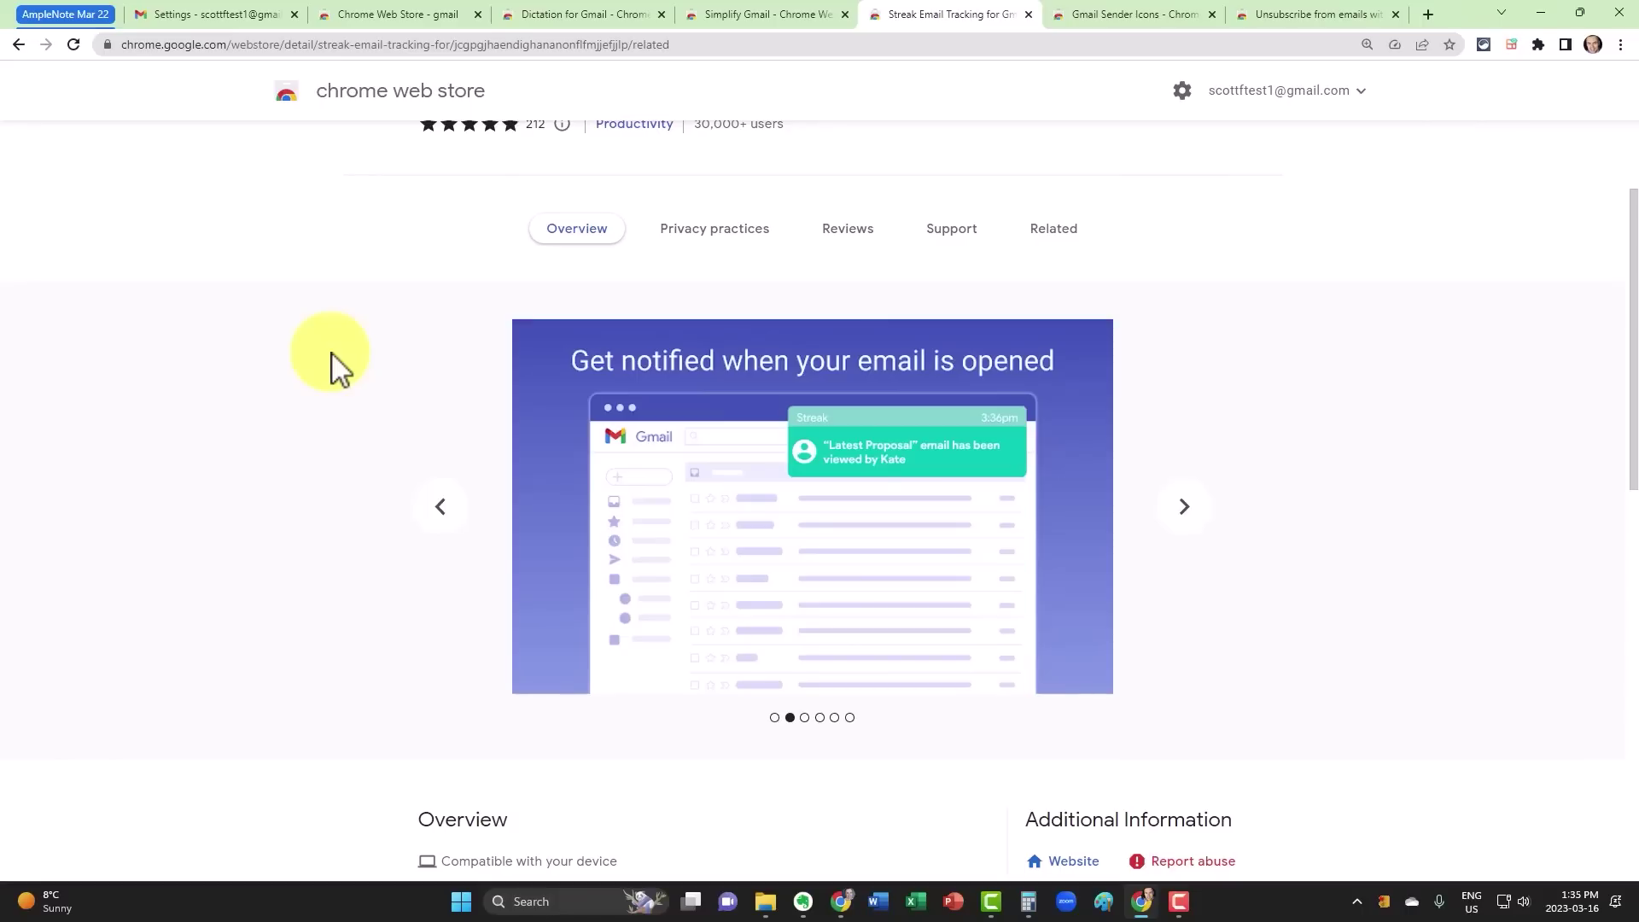
scroll(340, 369, up, 2)
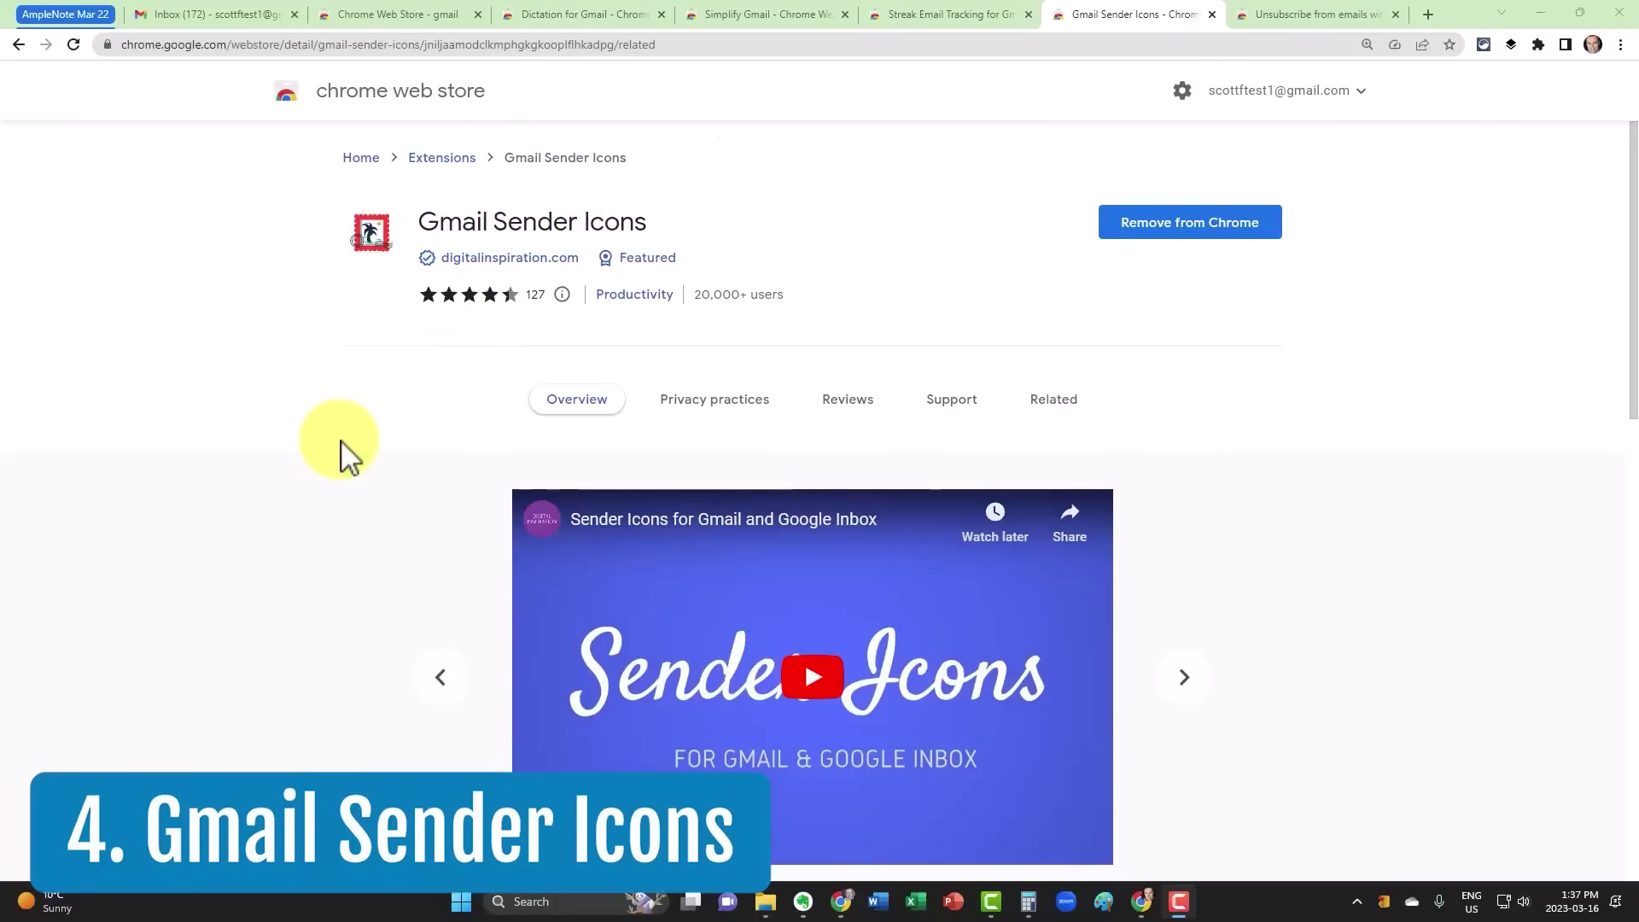
scroll(342, 451, down, 1)
Step: Advance the Gmail Sender Icons carousel to the favicon screenshot, then return to Gmail
click(1189, 594)
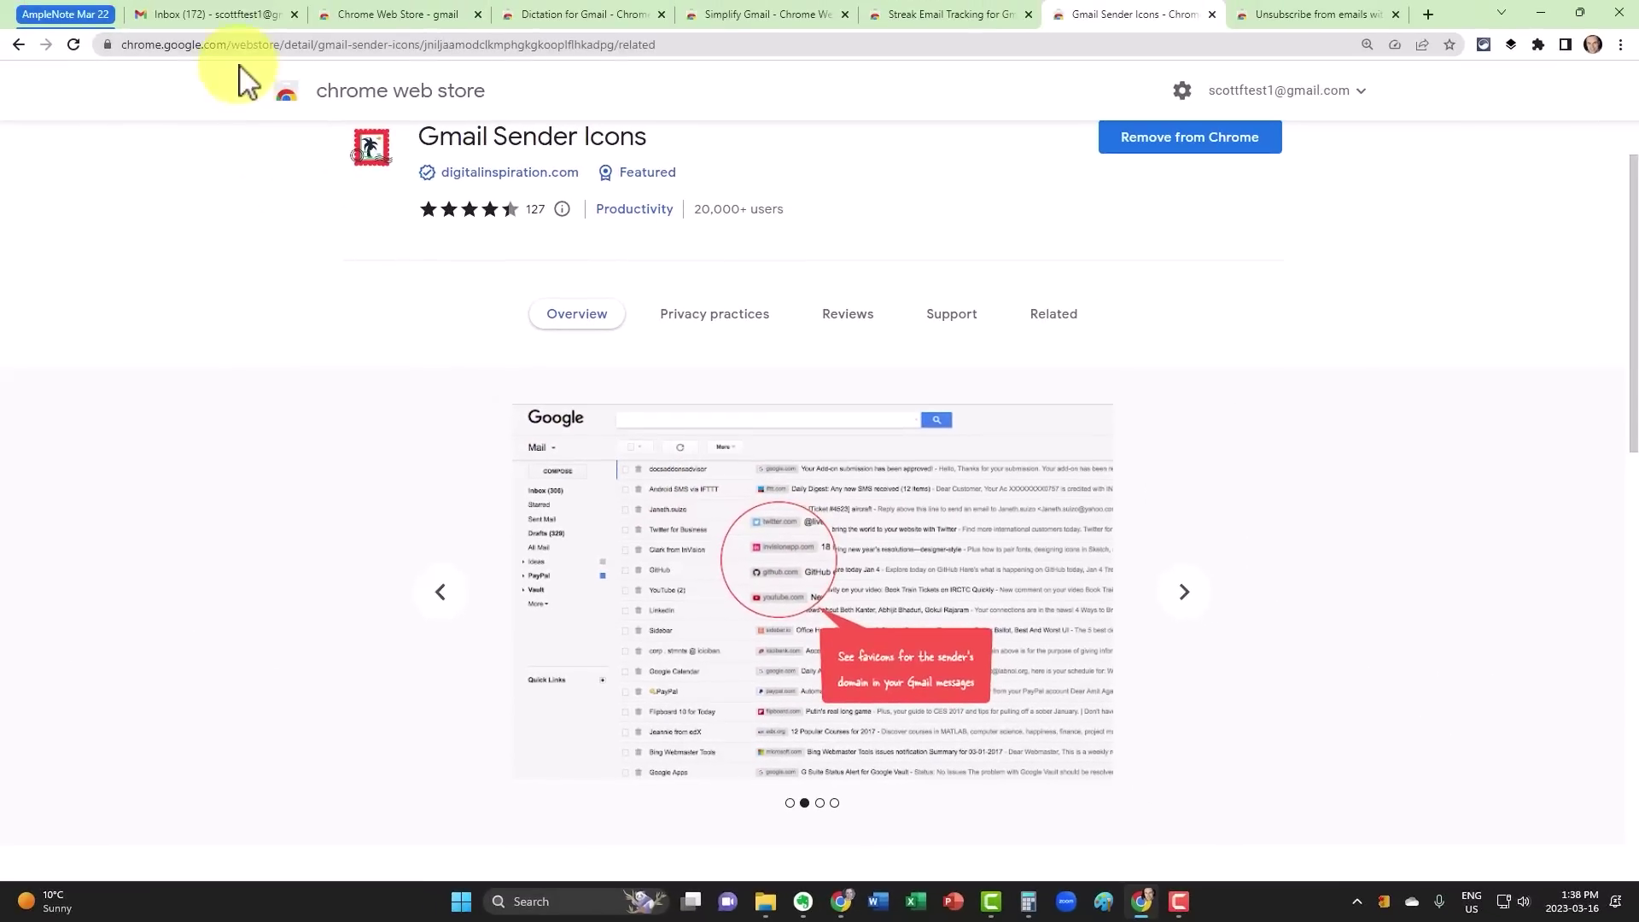
click(218, 18)
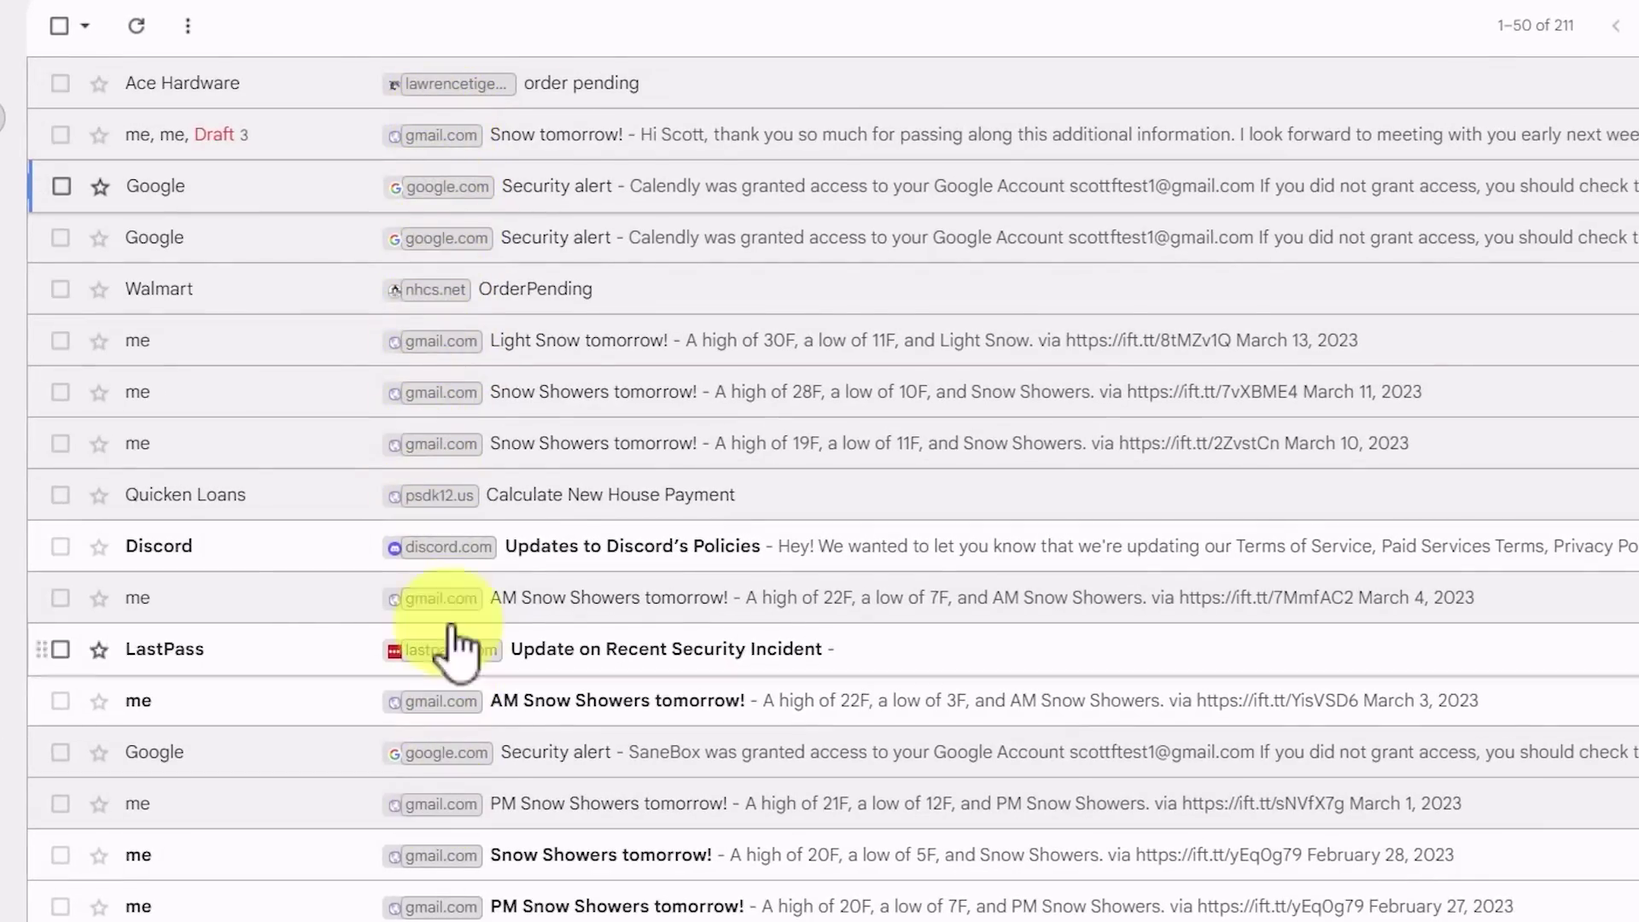
Step: Scroll up and down the Gmail inbox to inspect the sender favicons
scroll(435, 384, down, 4)
mouse_move(897, 751)
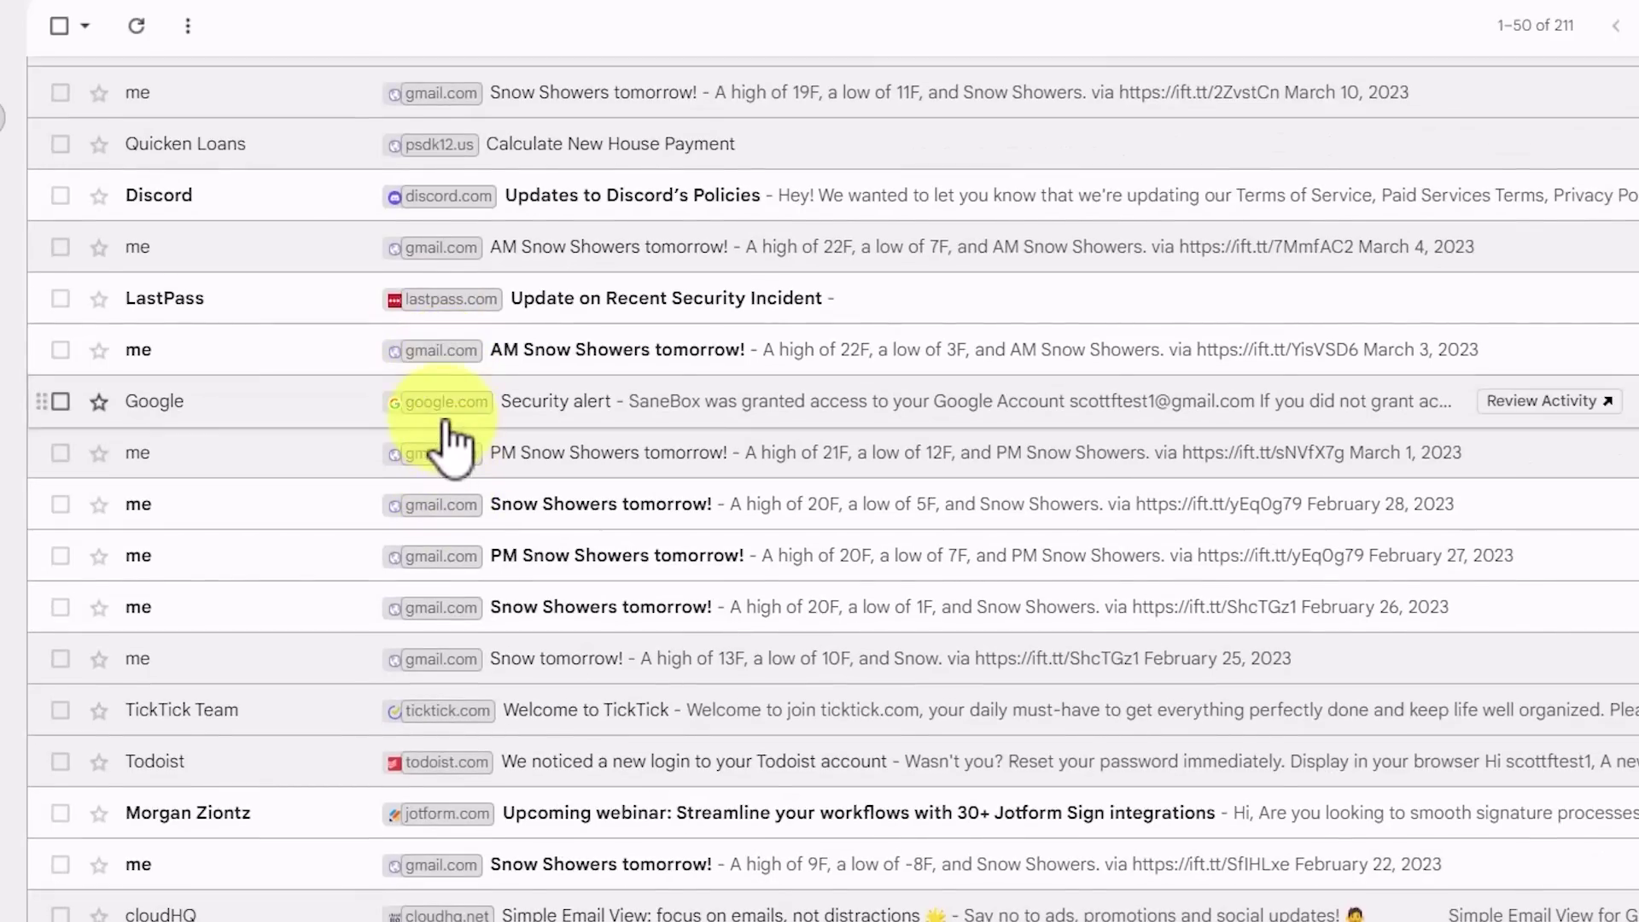
scroll(427, 435, up, 1)
scroll(439, 409, up, 4)
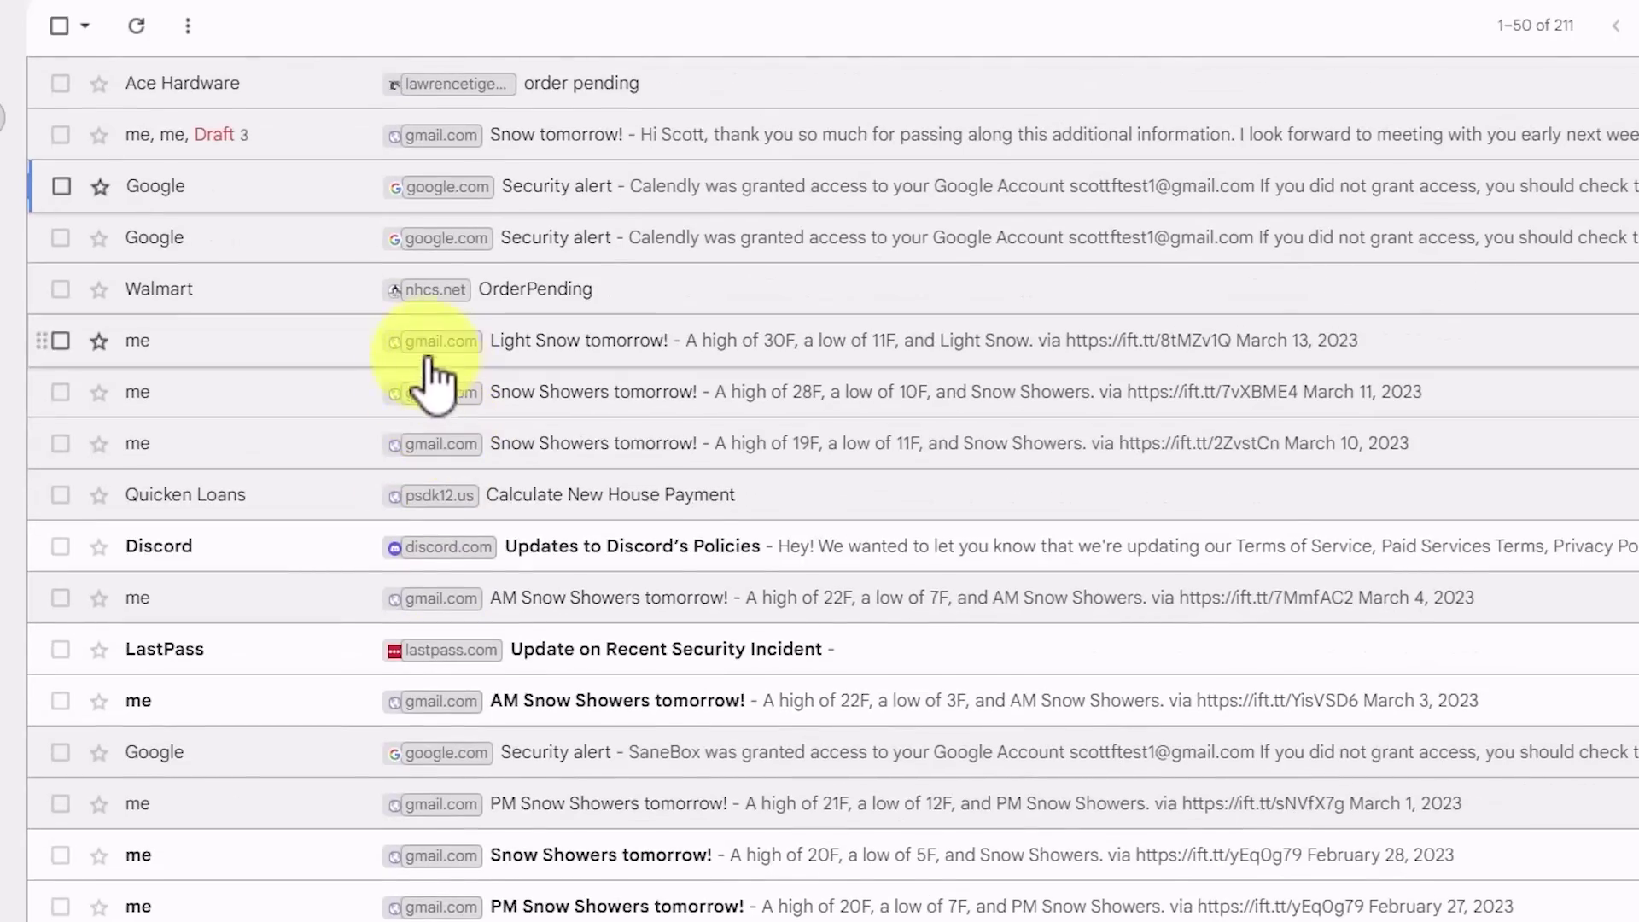
scroll(447, 458, down, 5)
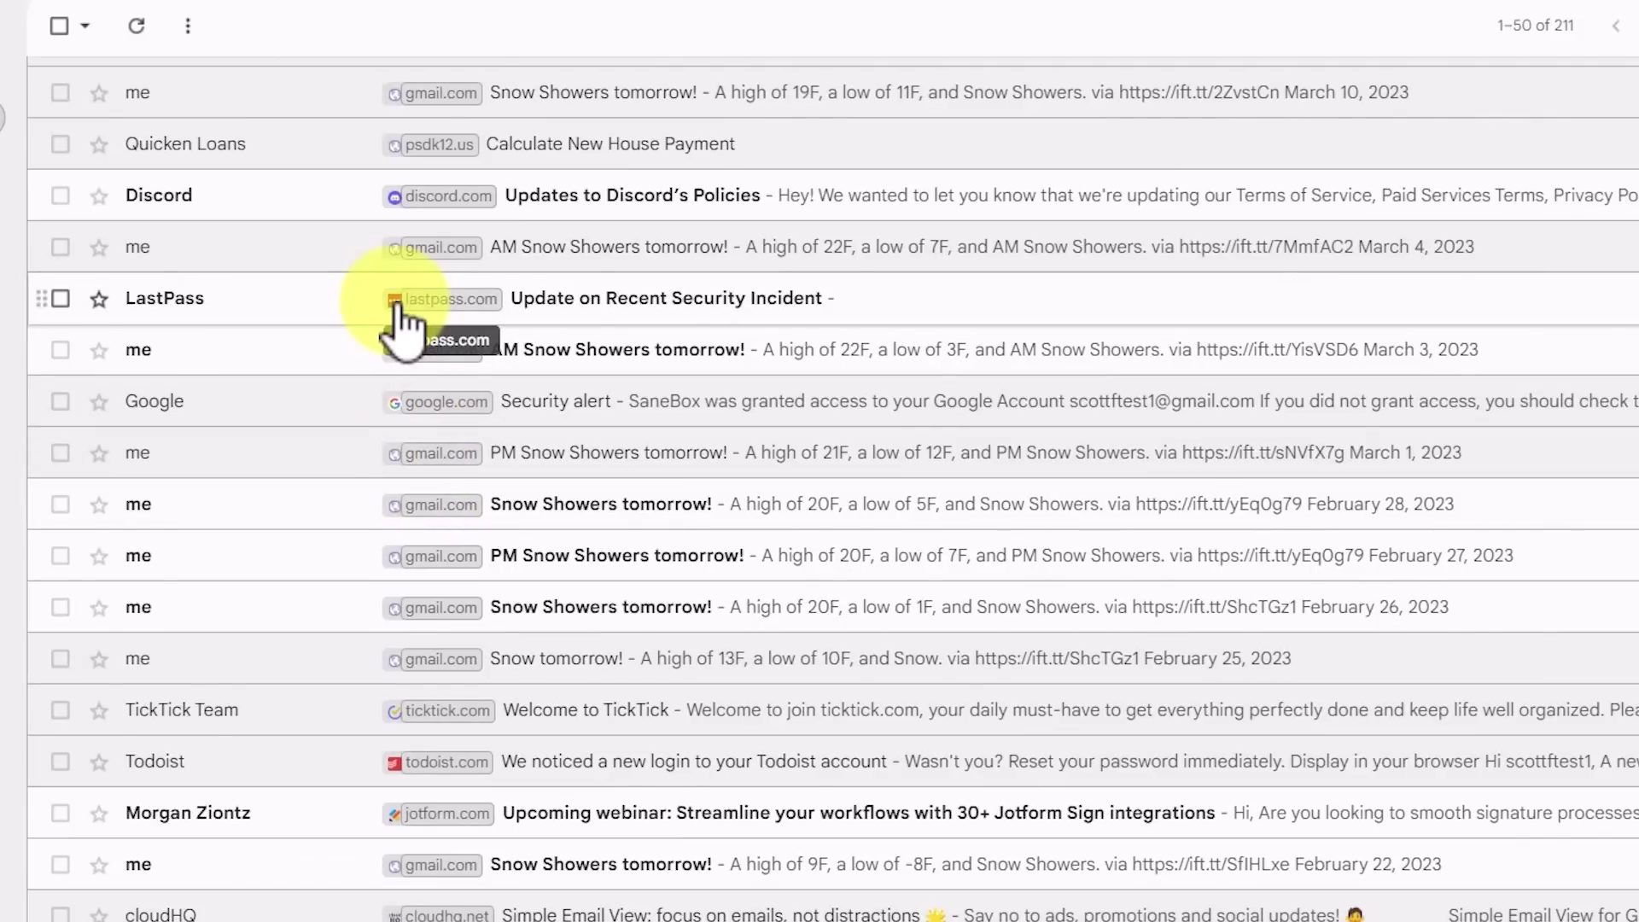
scroll(470, 350, down, 1)
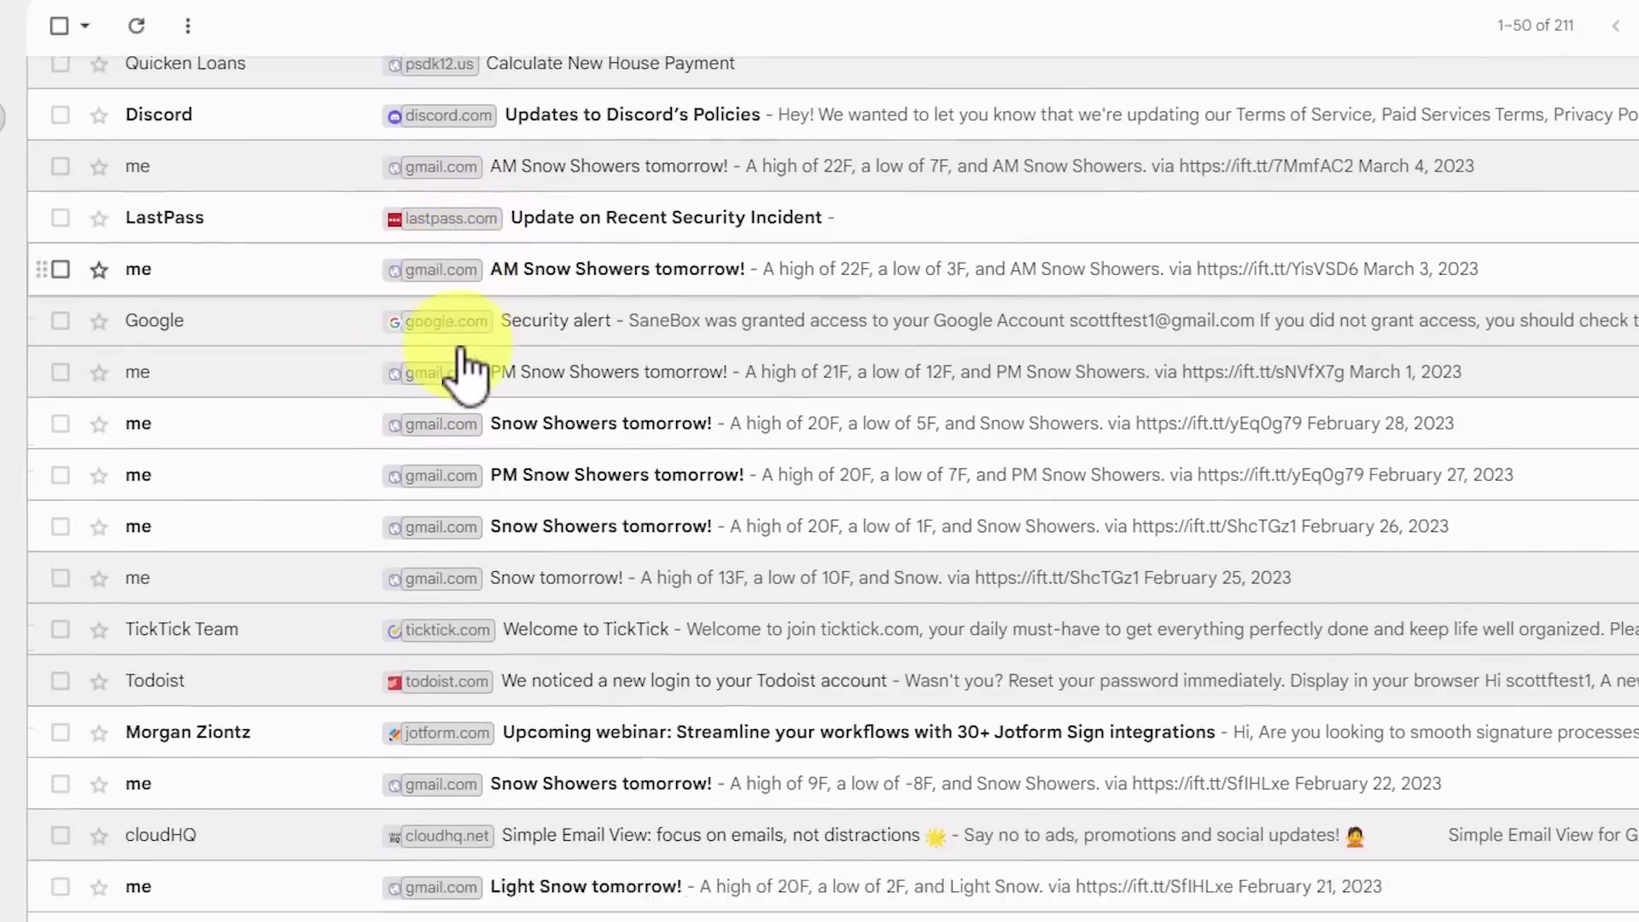
scroll(461, 371, down, 3)
scroll(457, 373, up, 5)
scroll(461, 368, up, 1)
scroll(466, 363, up, 2)
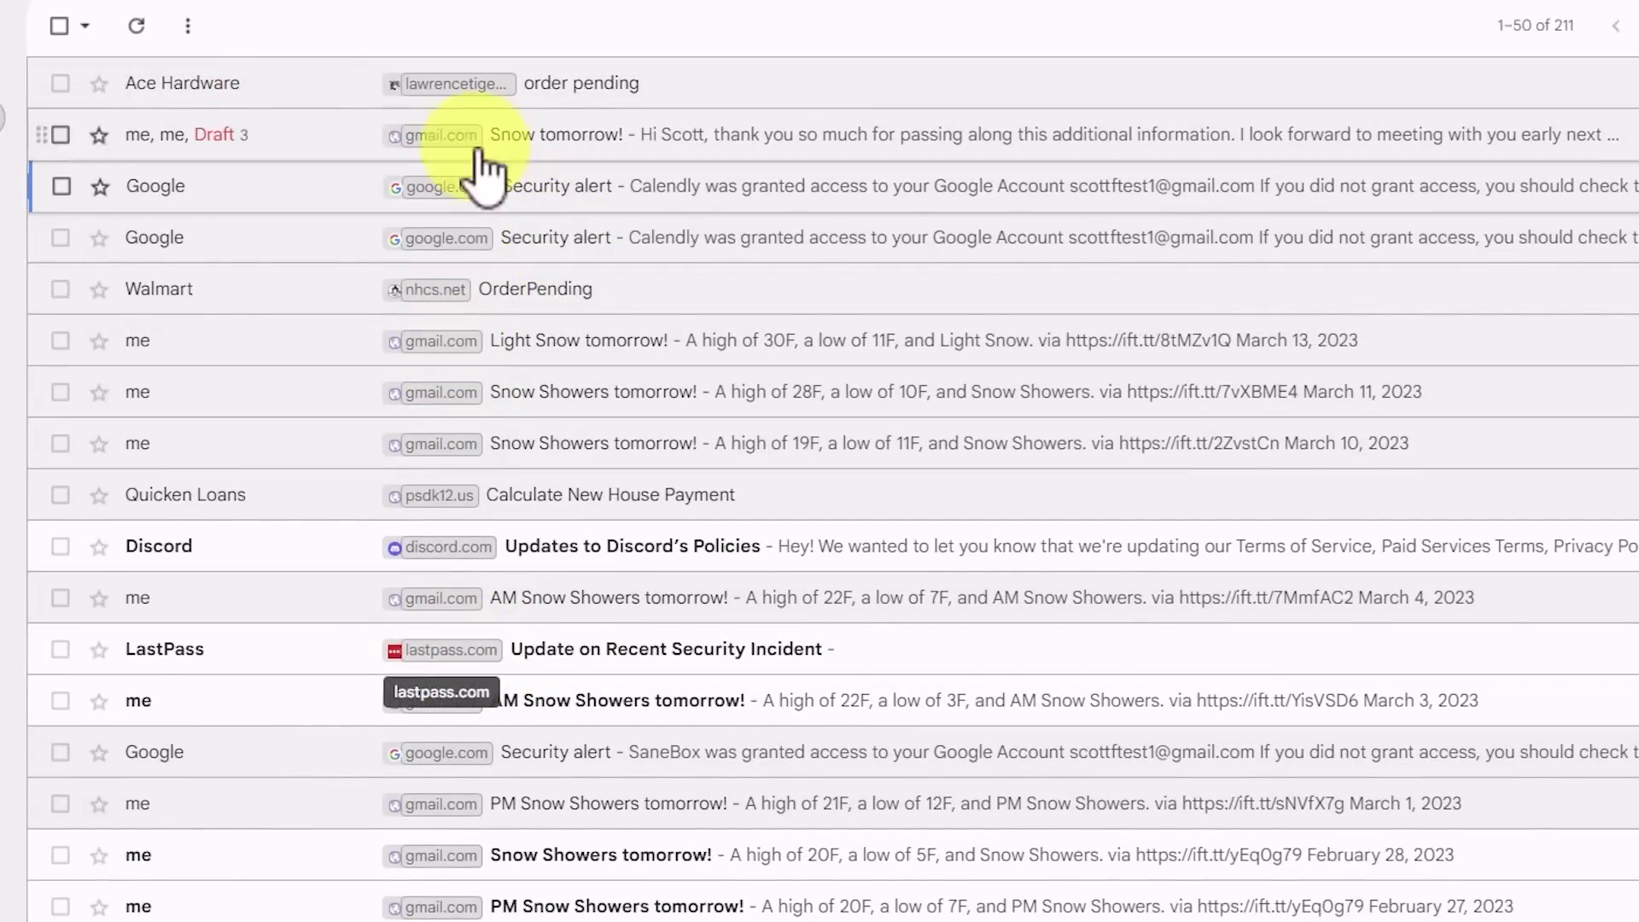
scroll(598, 632, down, 2)
scroll(662, 586, down, 6)
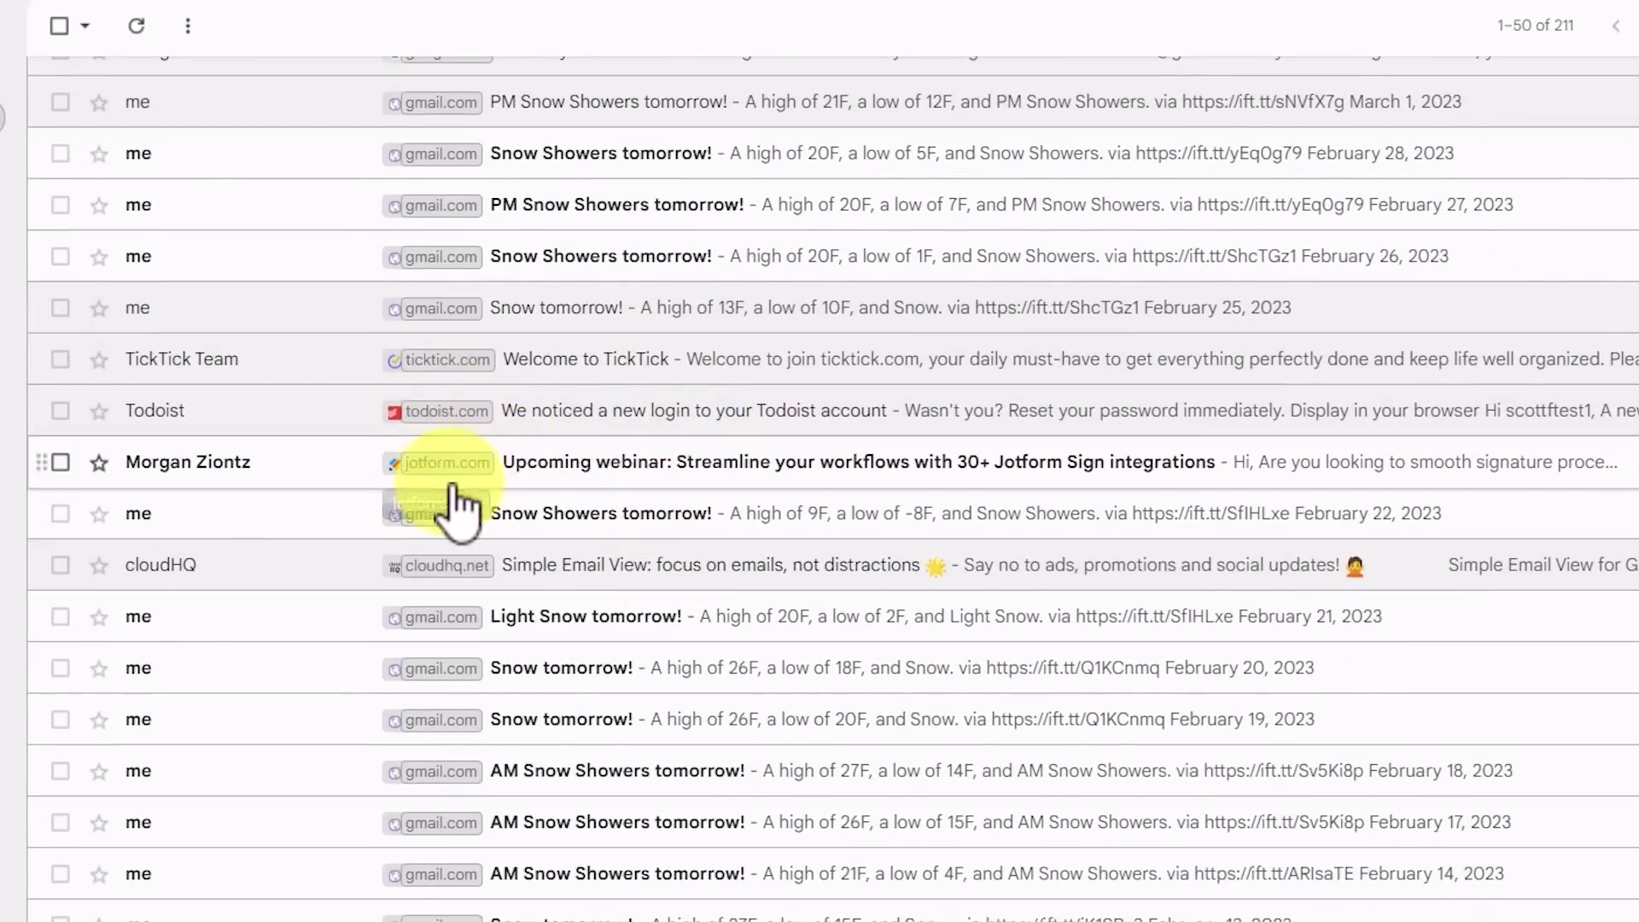
scroll(621, 632, up, 4)
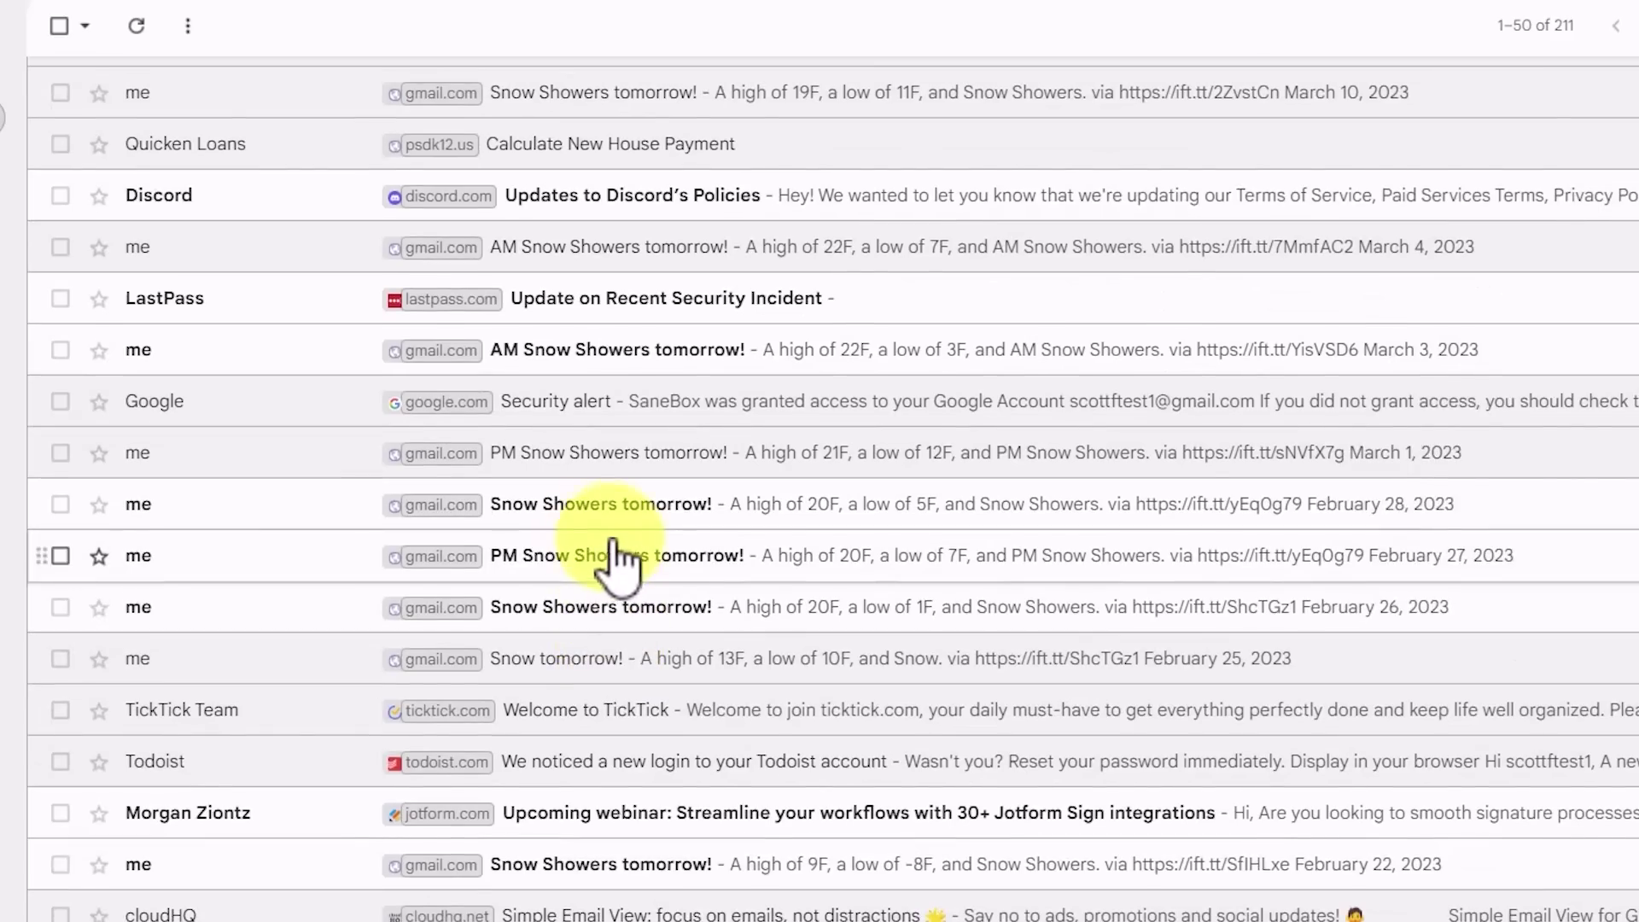
scroll(450, 604, up, 1)
scroll(458, 504, up, 3)
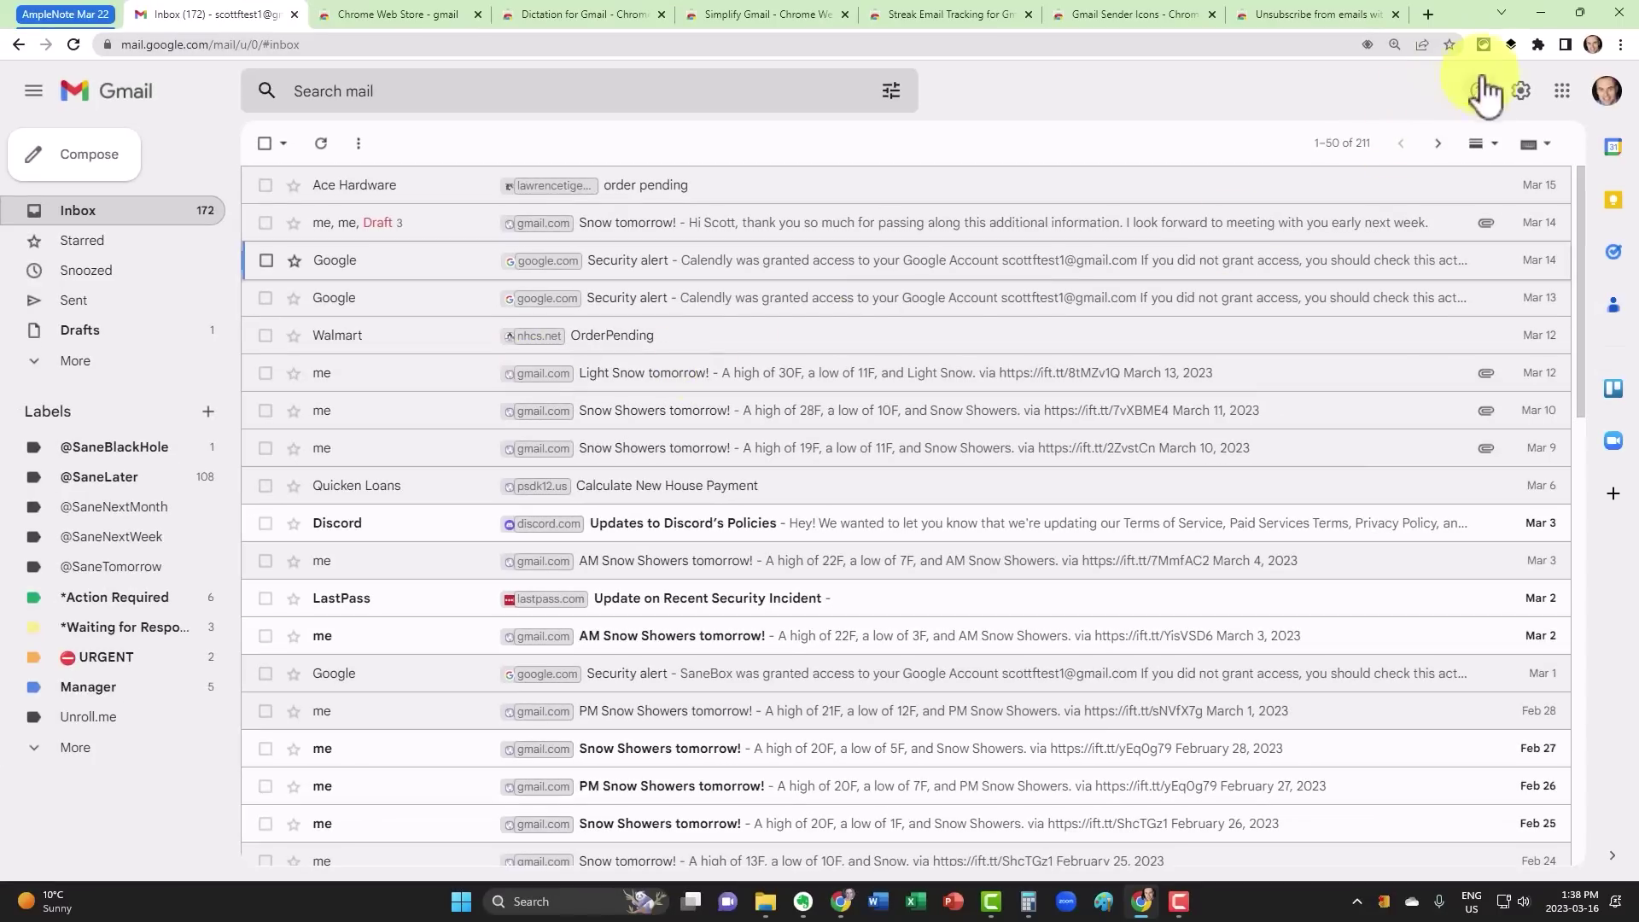
Step: Turn Gmail Sender Icons' Show domain text back on, reload Gmail, and open 'Light Snow tomorrow!'
click(1512, 45)
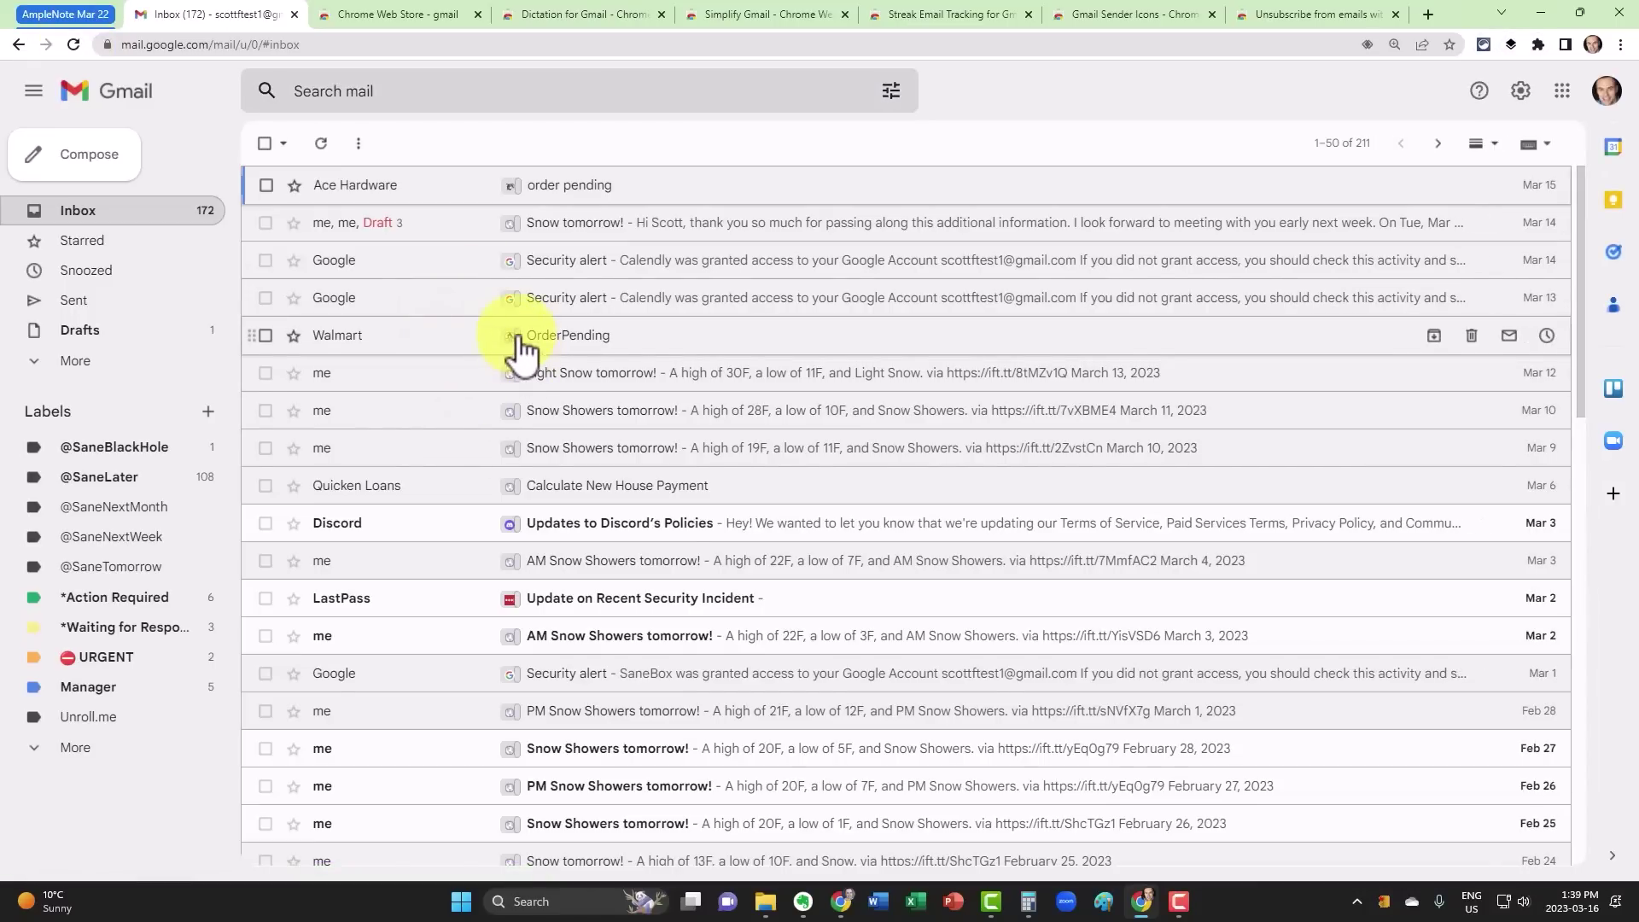
click(1512, 45)
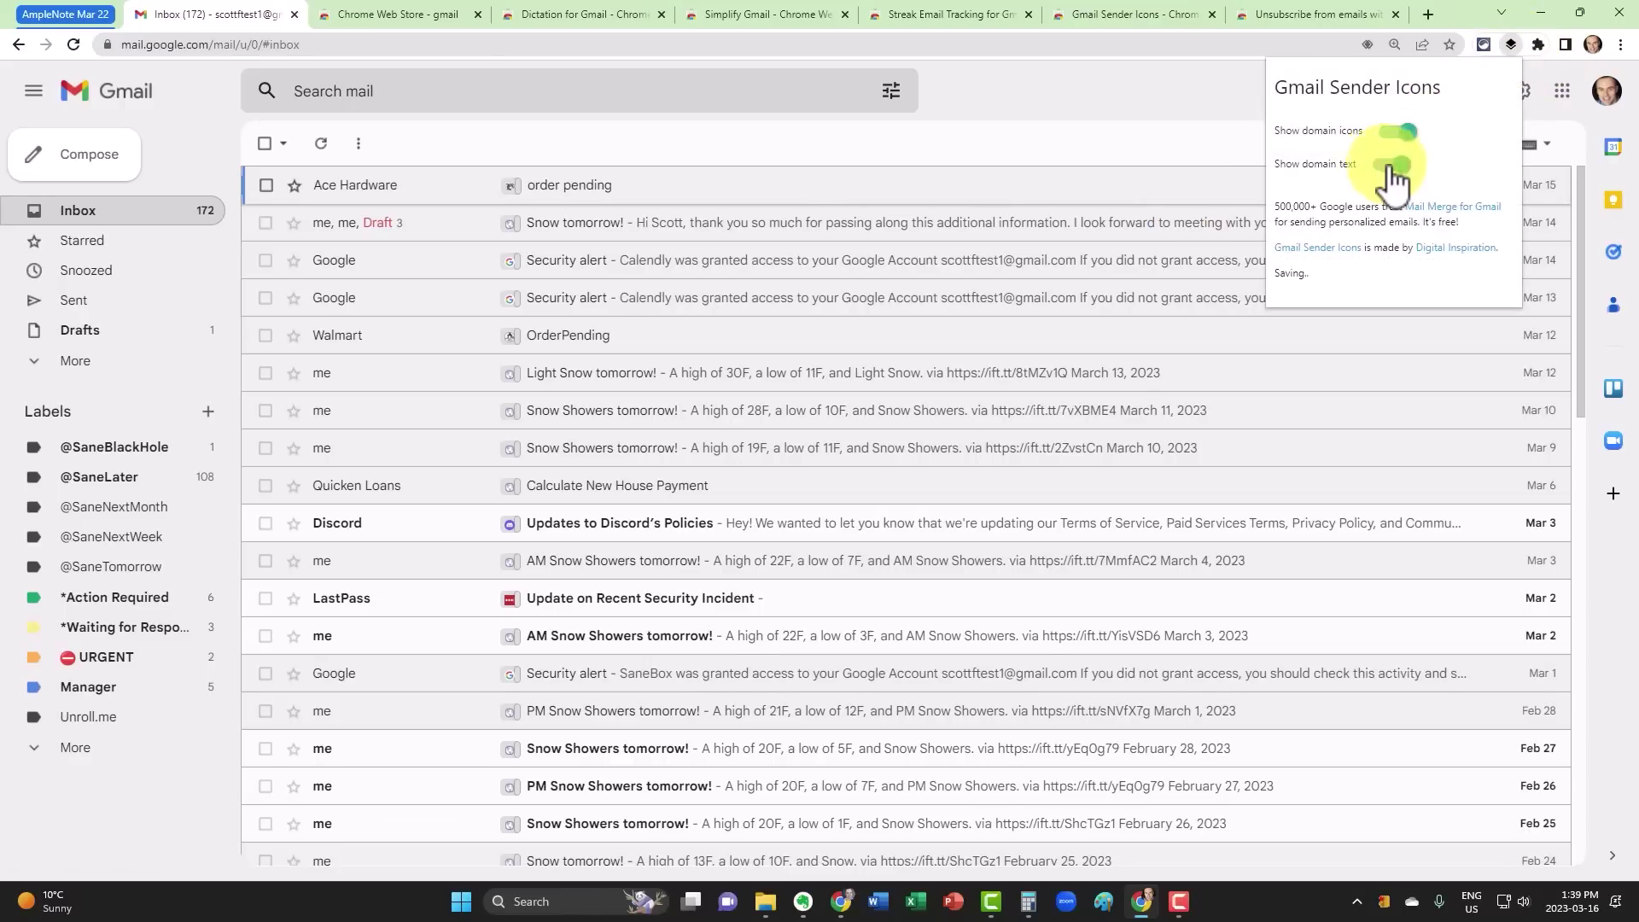
click(73, 44)
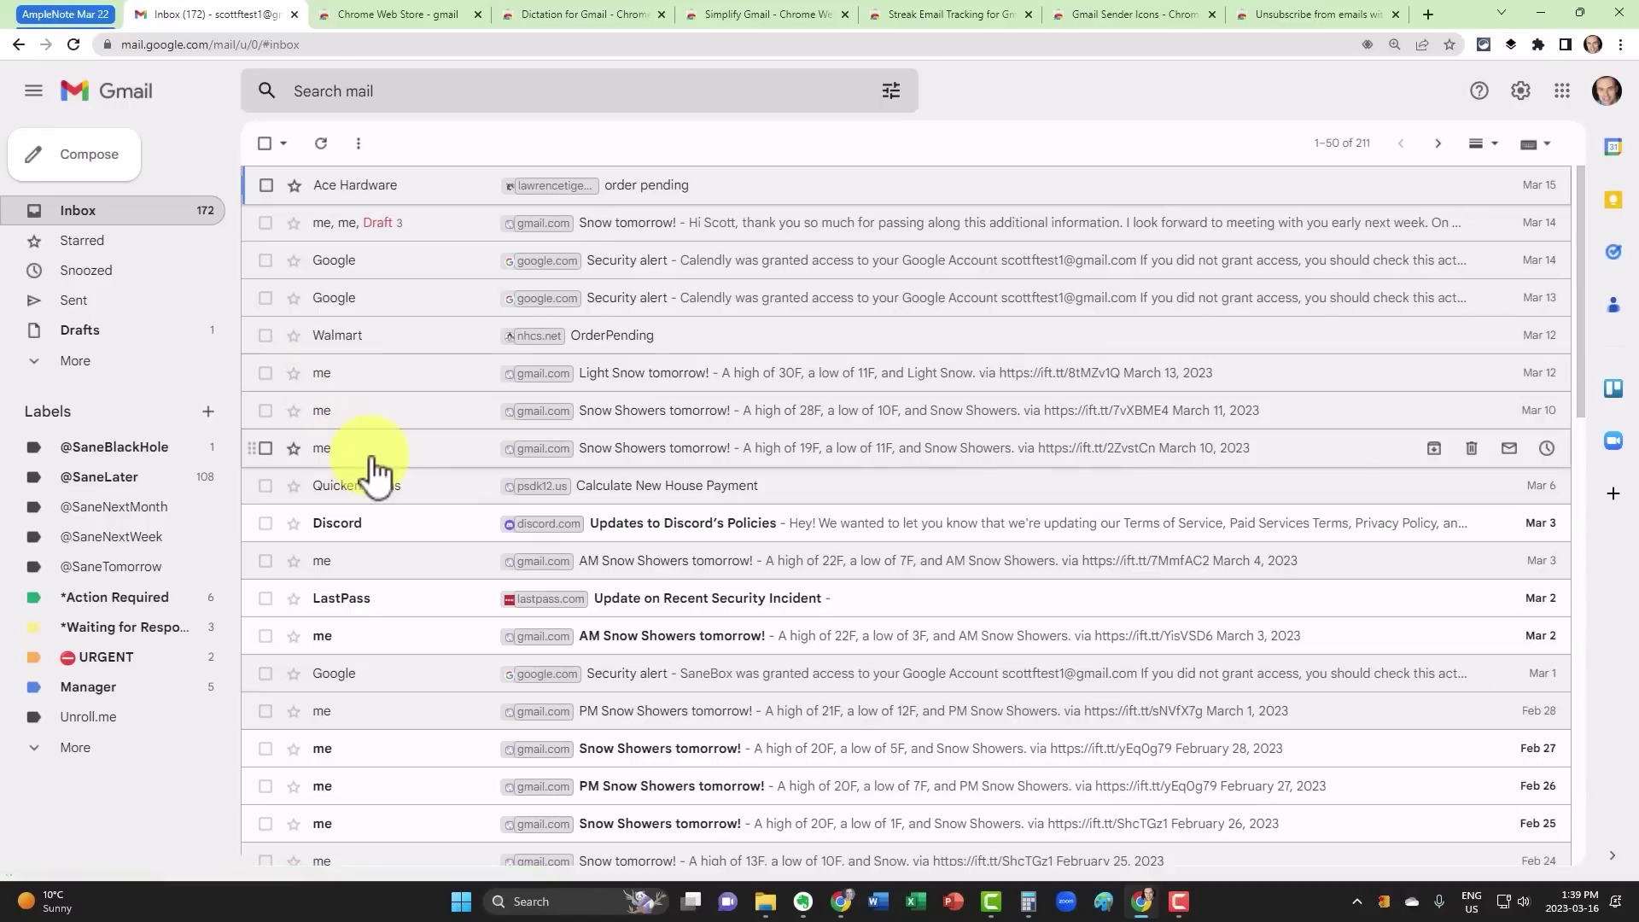
click(399, 377)
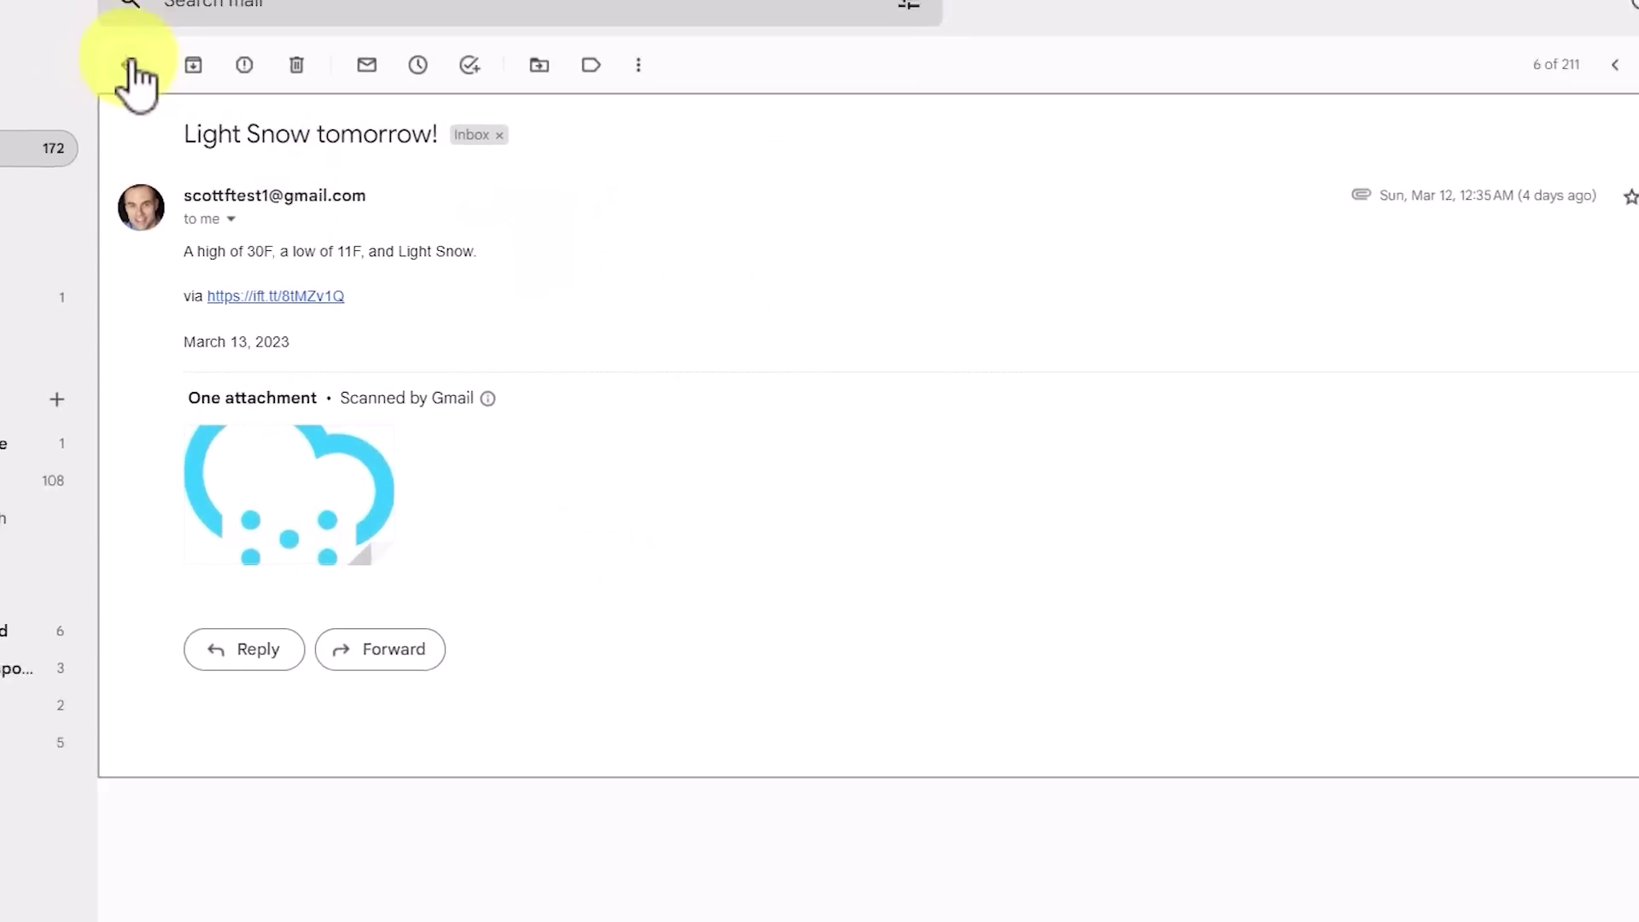
Step: Read the LastPass security incident email, return to the inbox, and reopen Sender Icons options
click(121, 222)
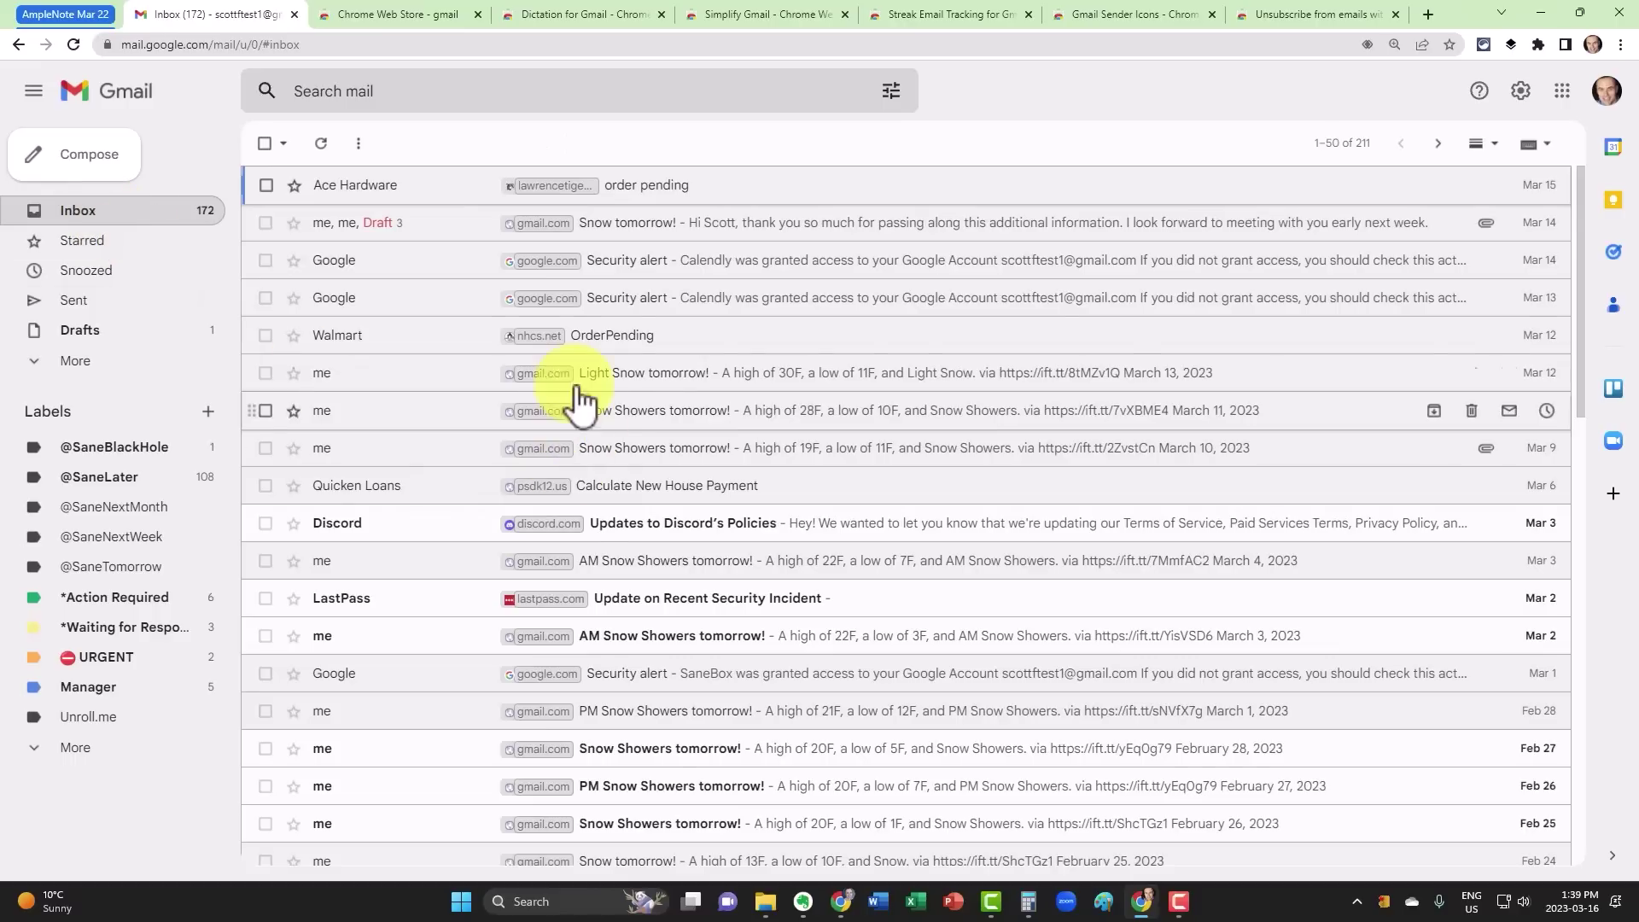
mouse_move(653, 410)
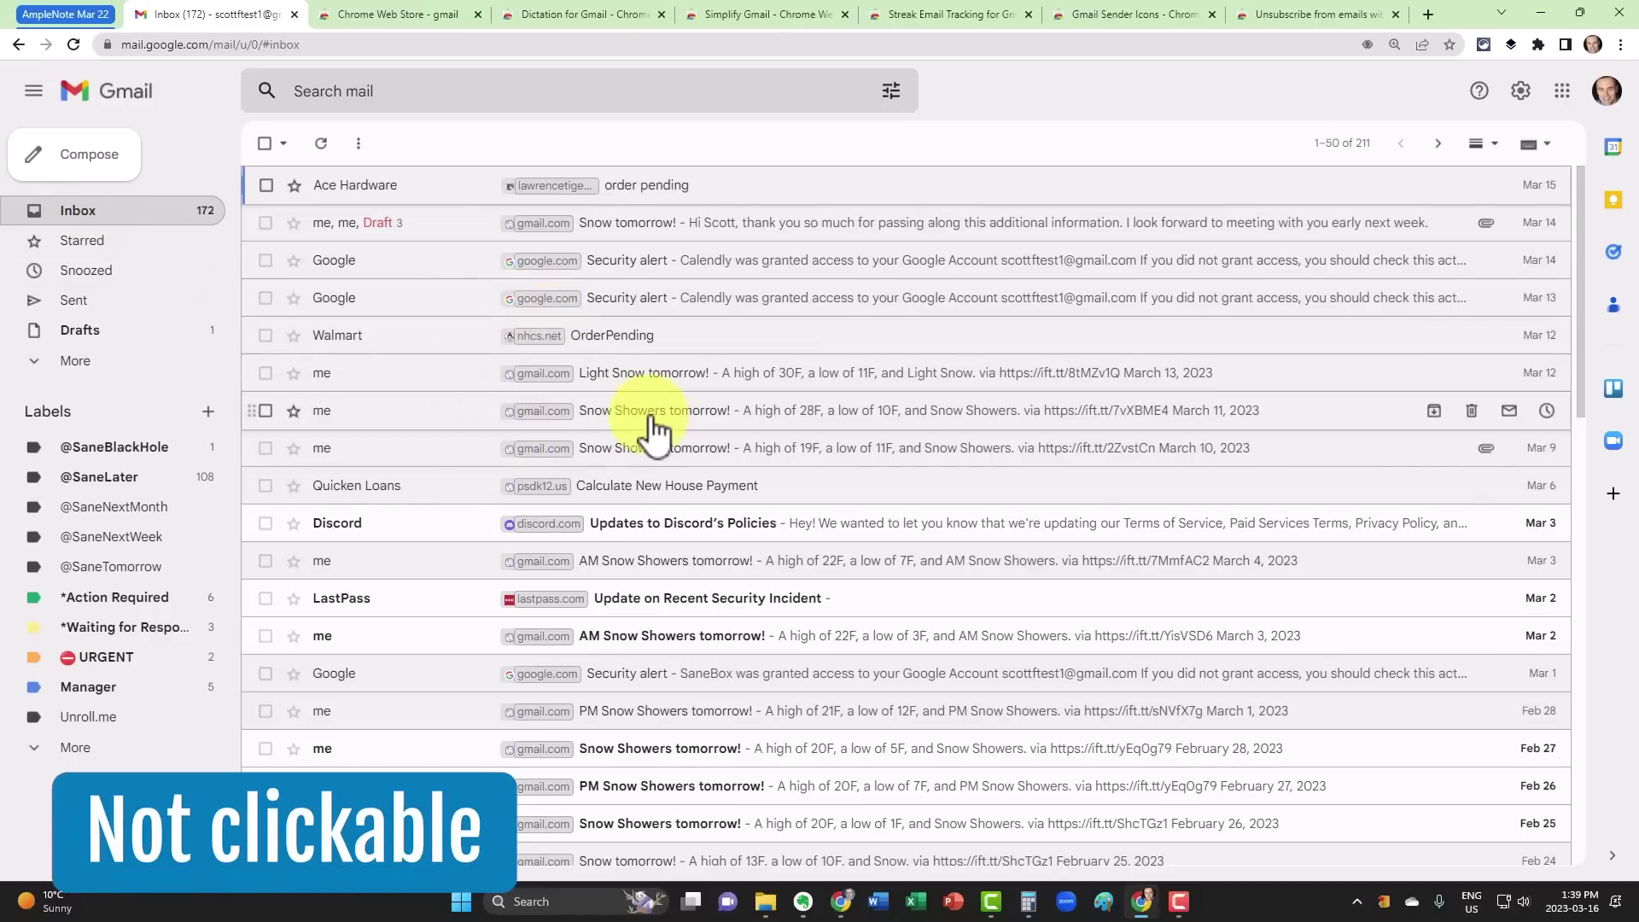
click(549, 609)
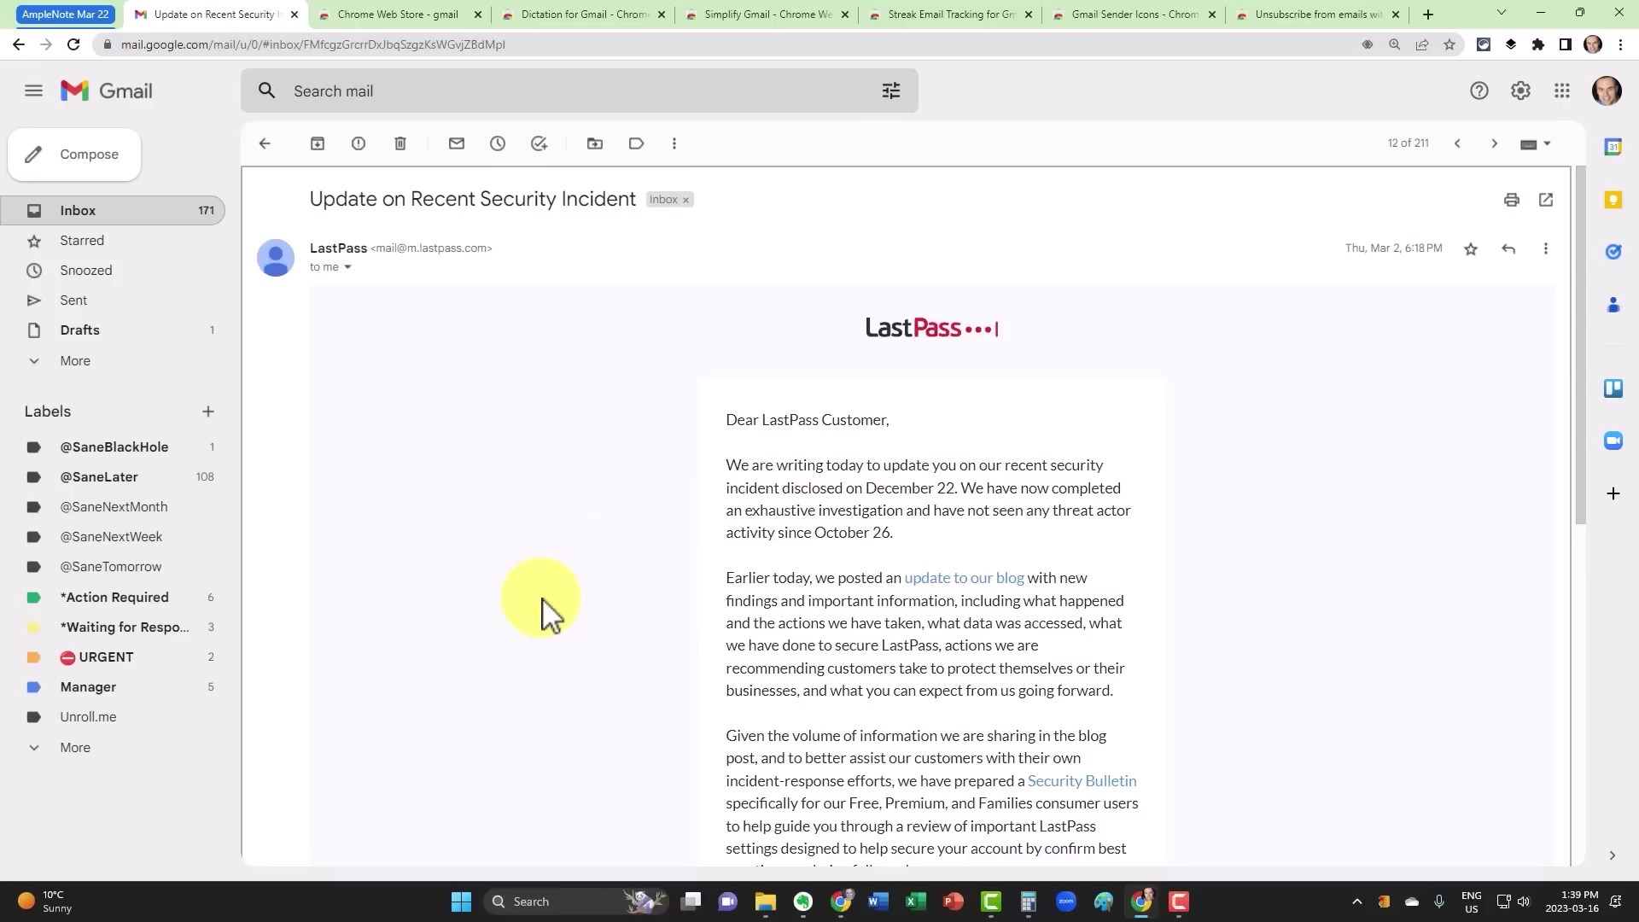
click(264, 143)
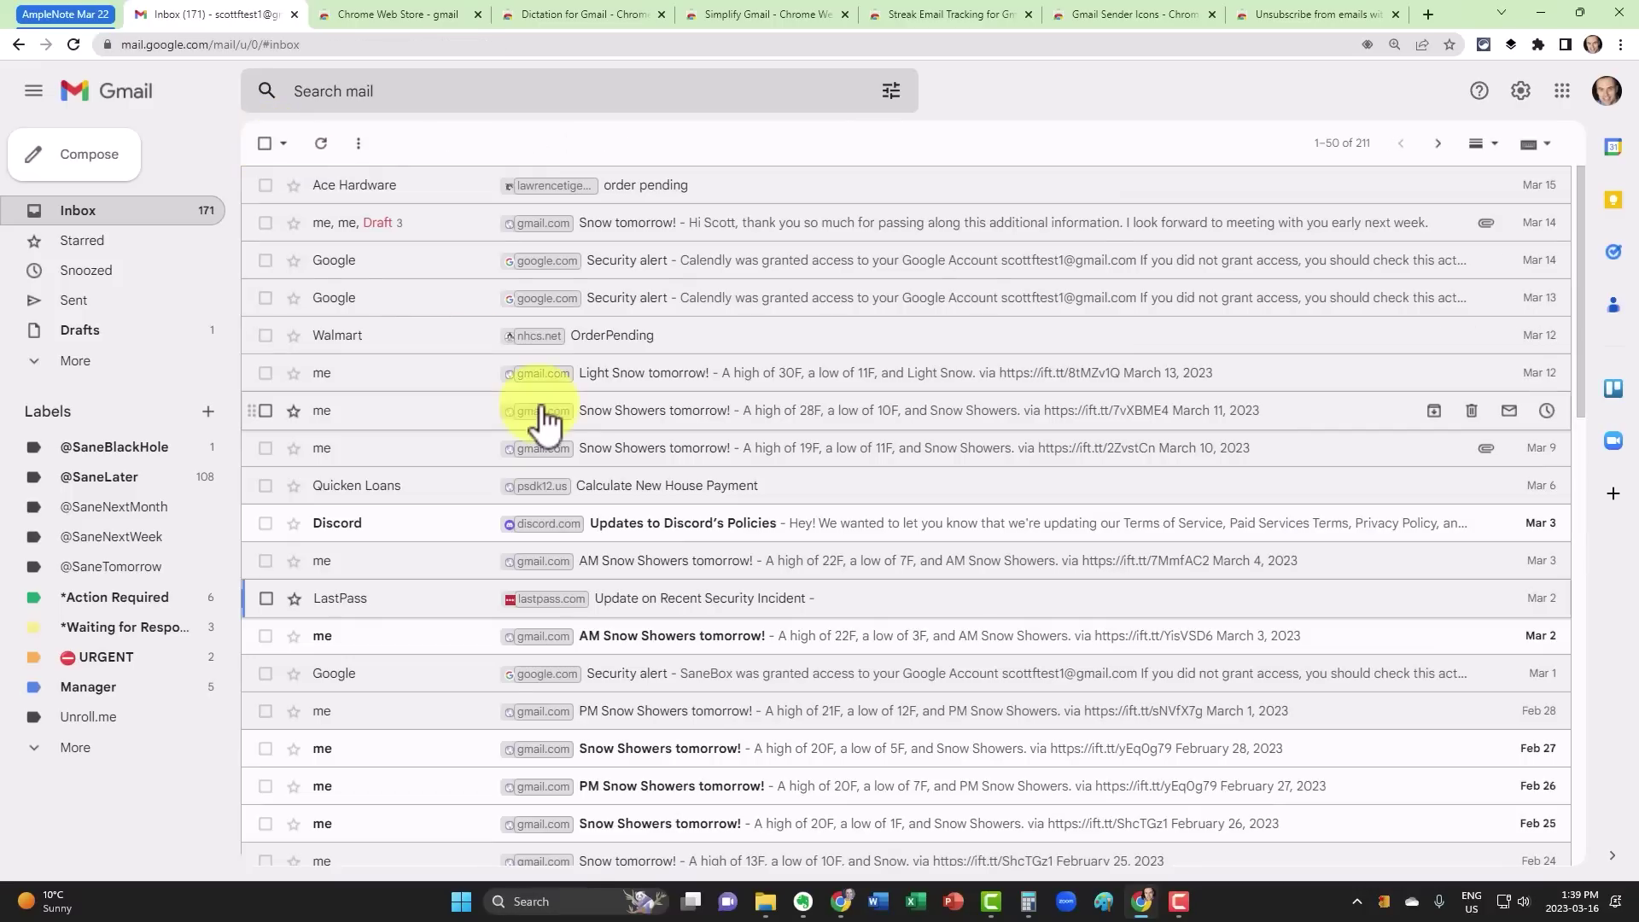
scroll(551, 604, down, 6)
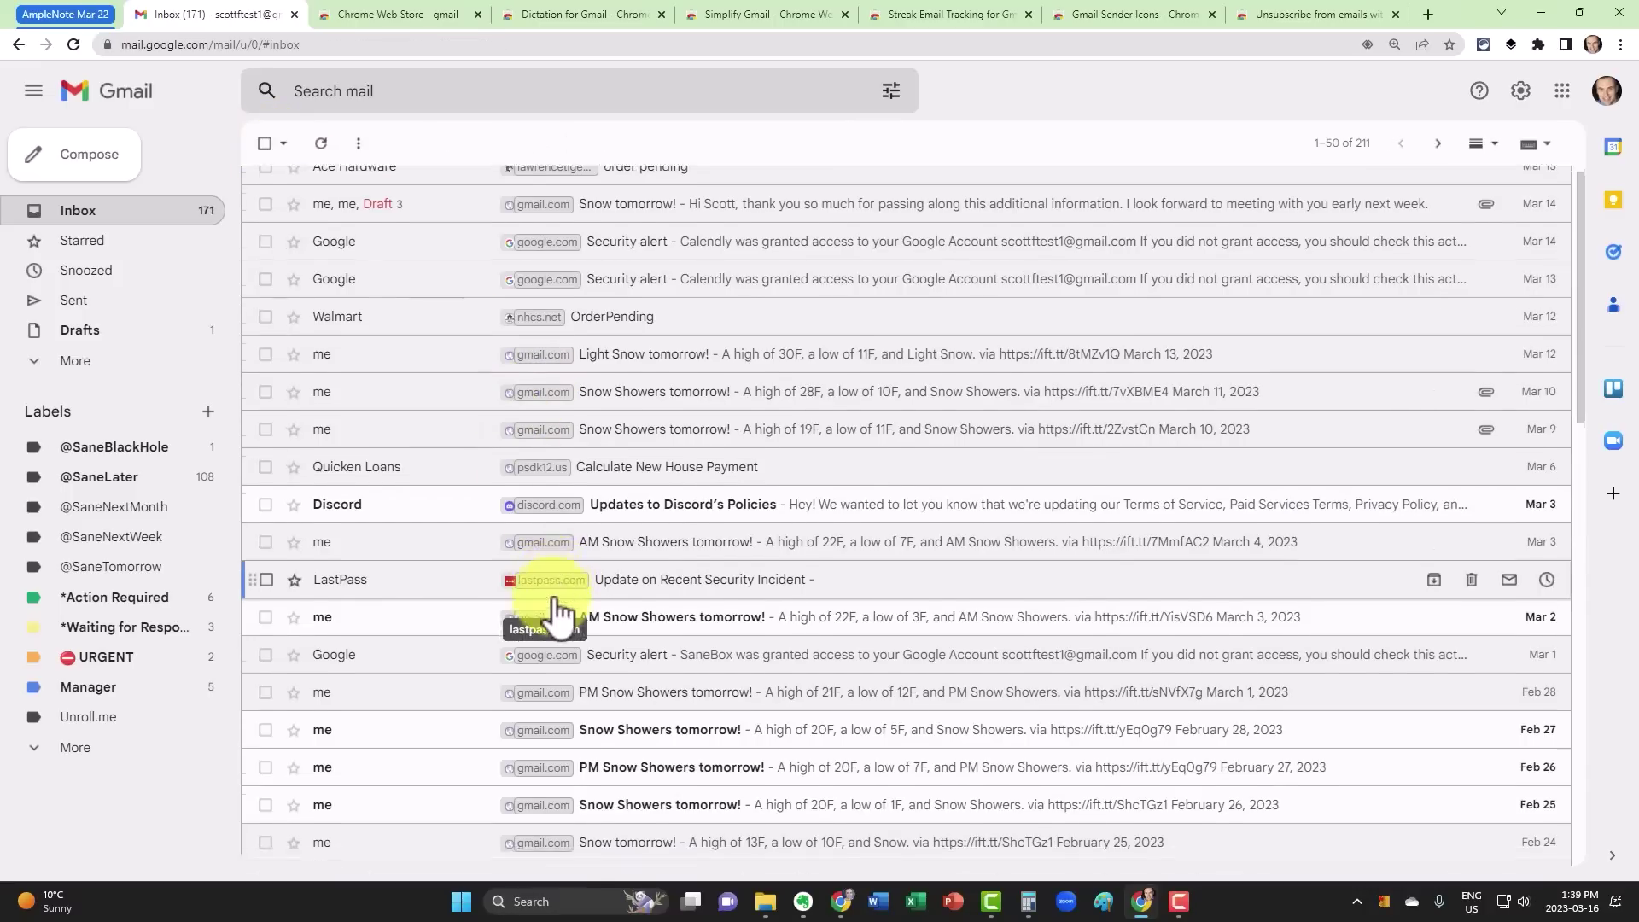
scroll(551, 604, up, 6)
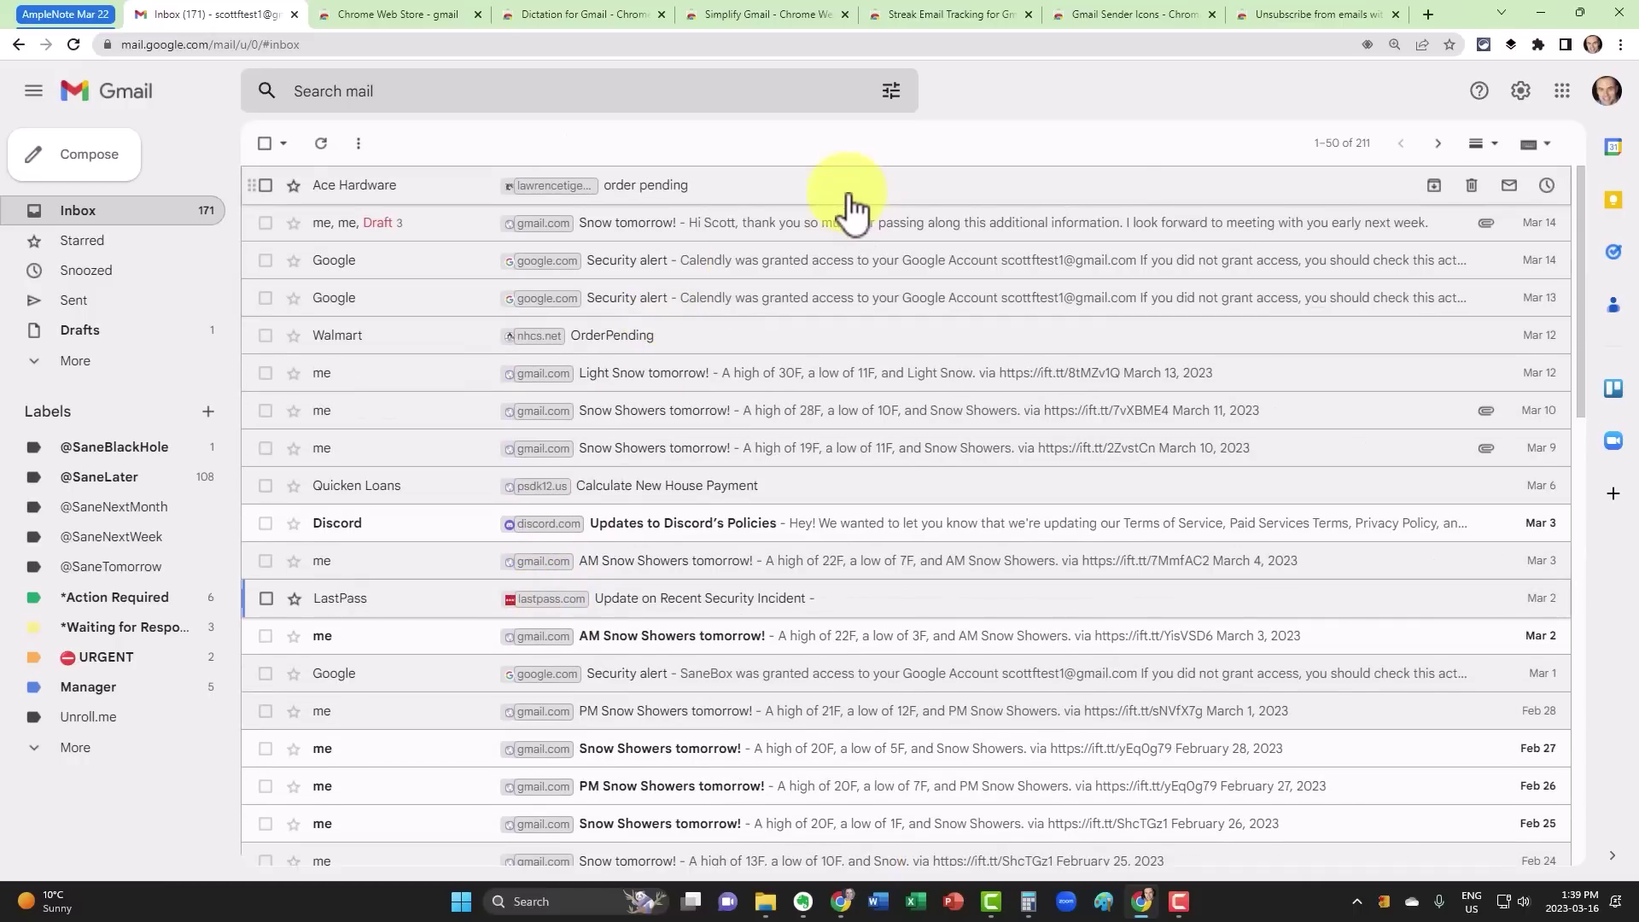
click(1513, 44)
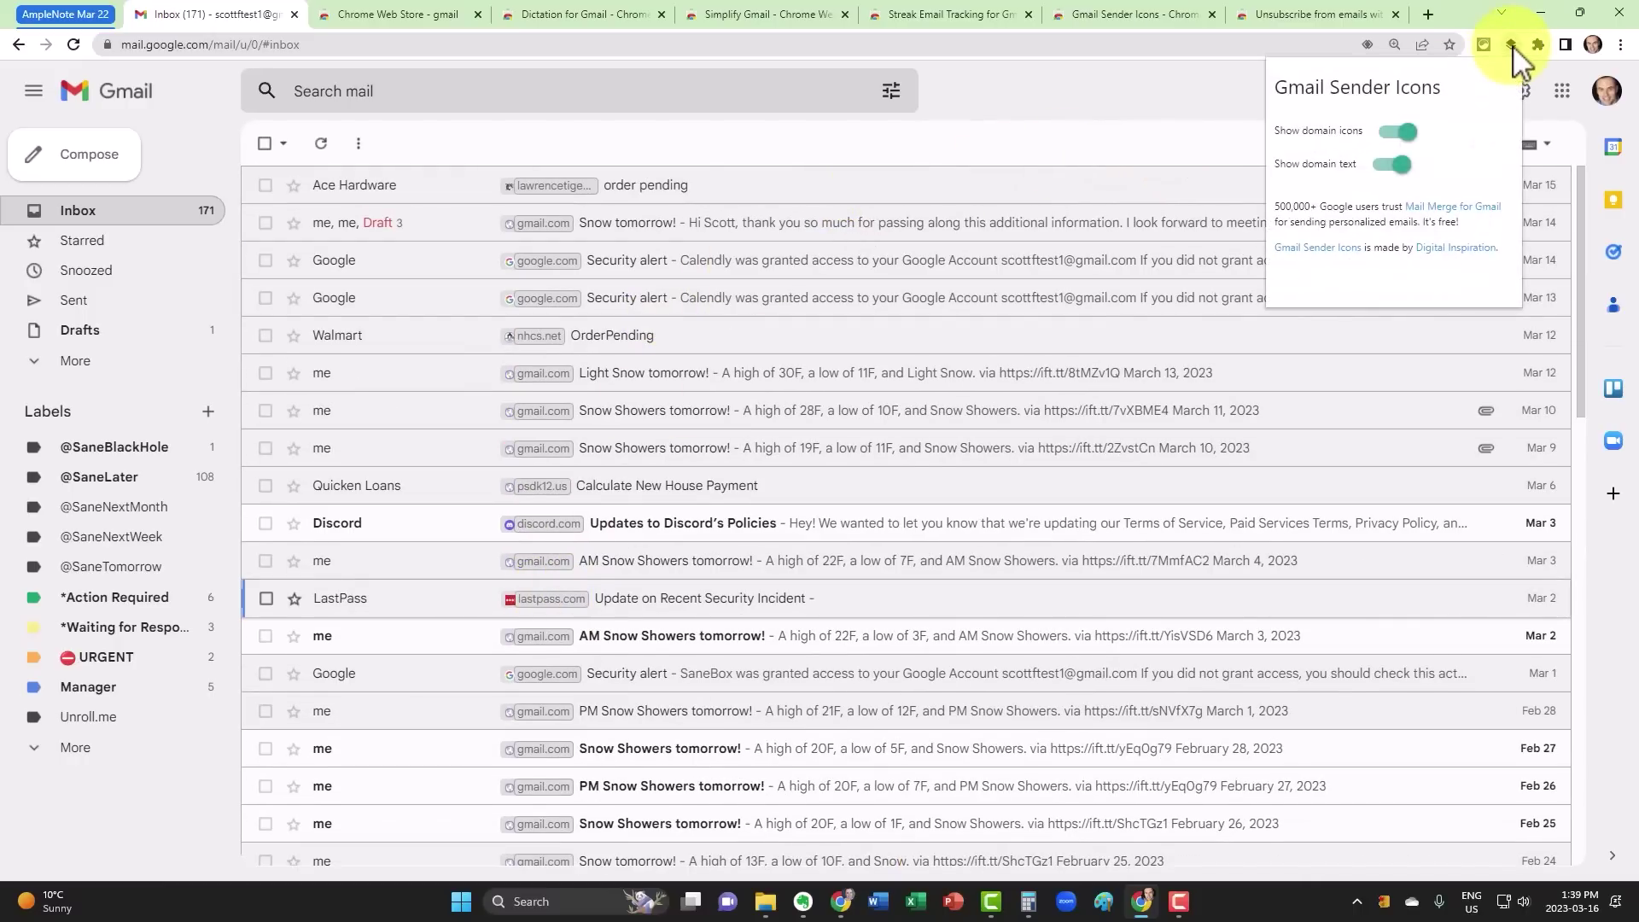
click(1513, 44)
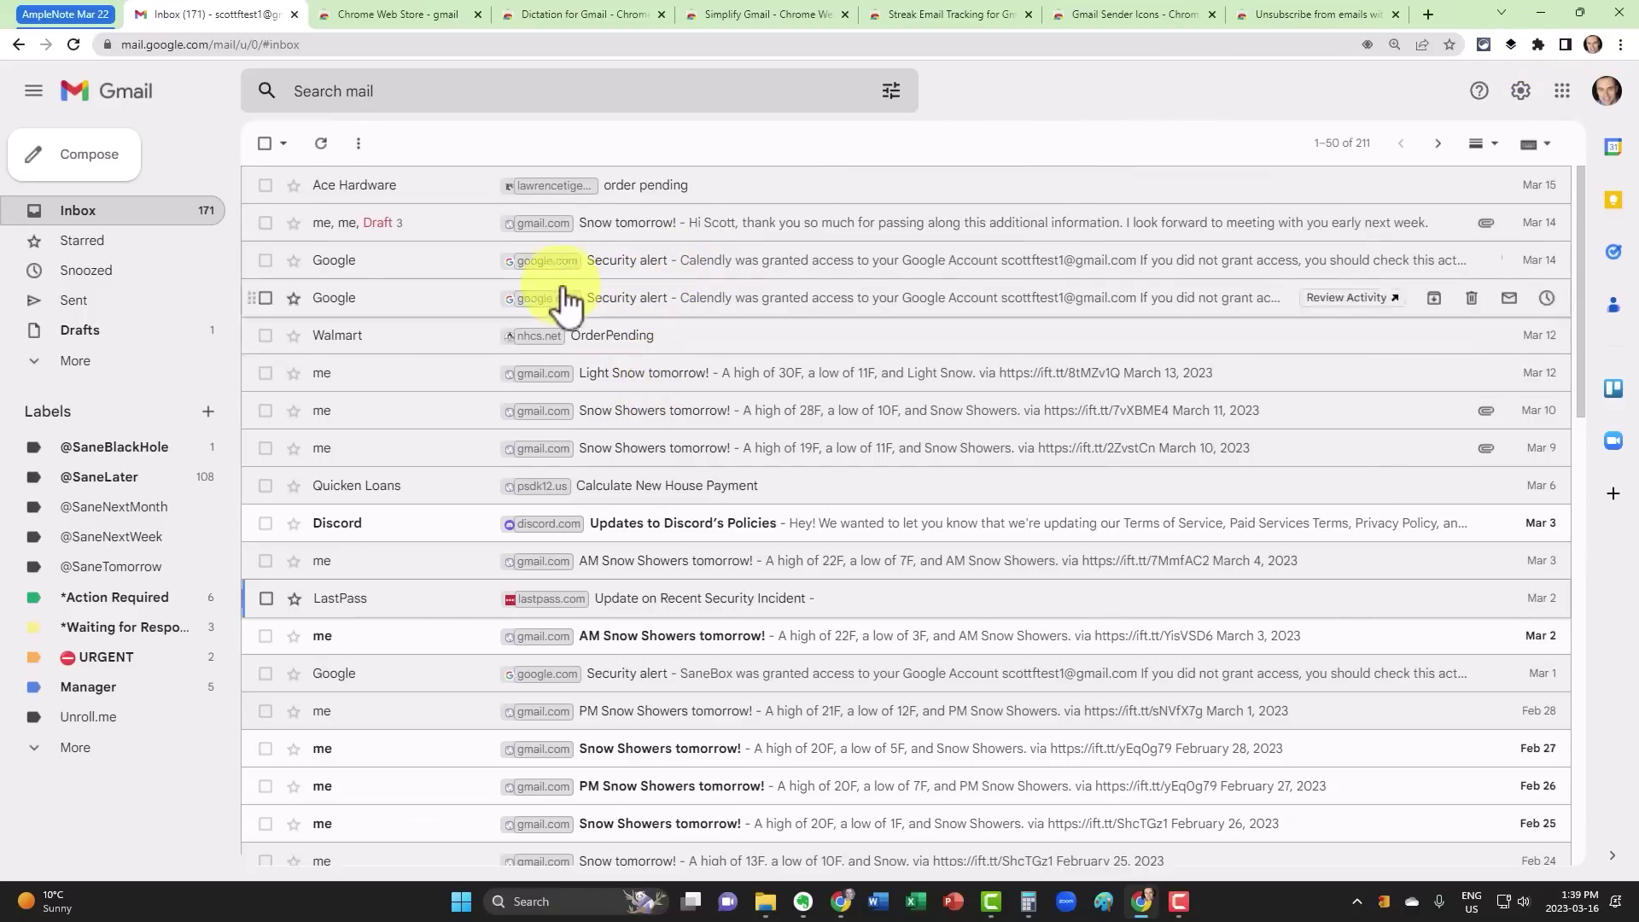
scroll(561, 397, down, 5)
scroll(549, 410, up, 5)
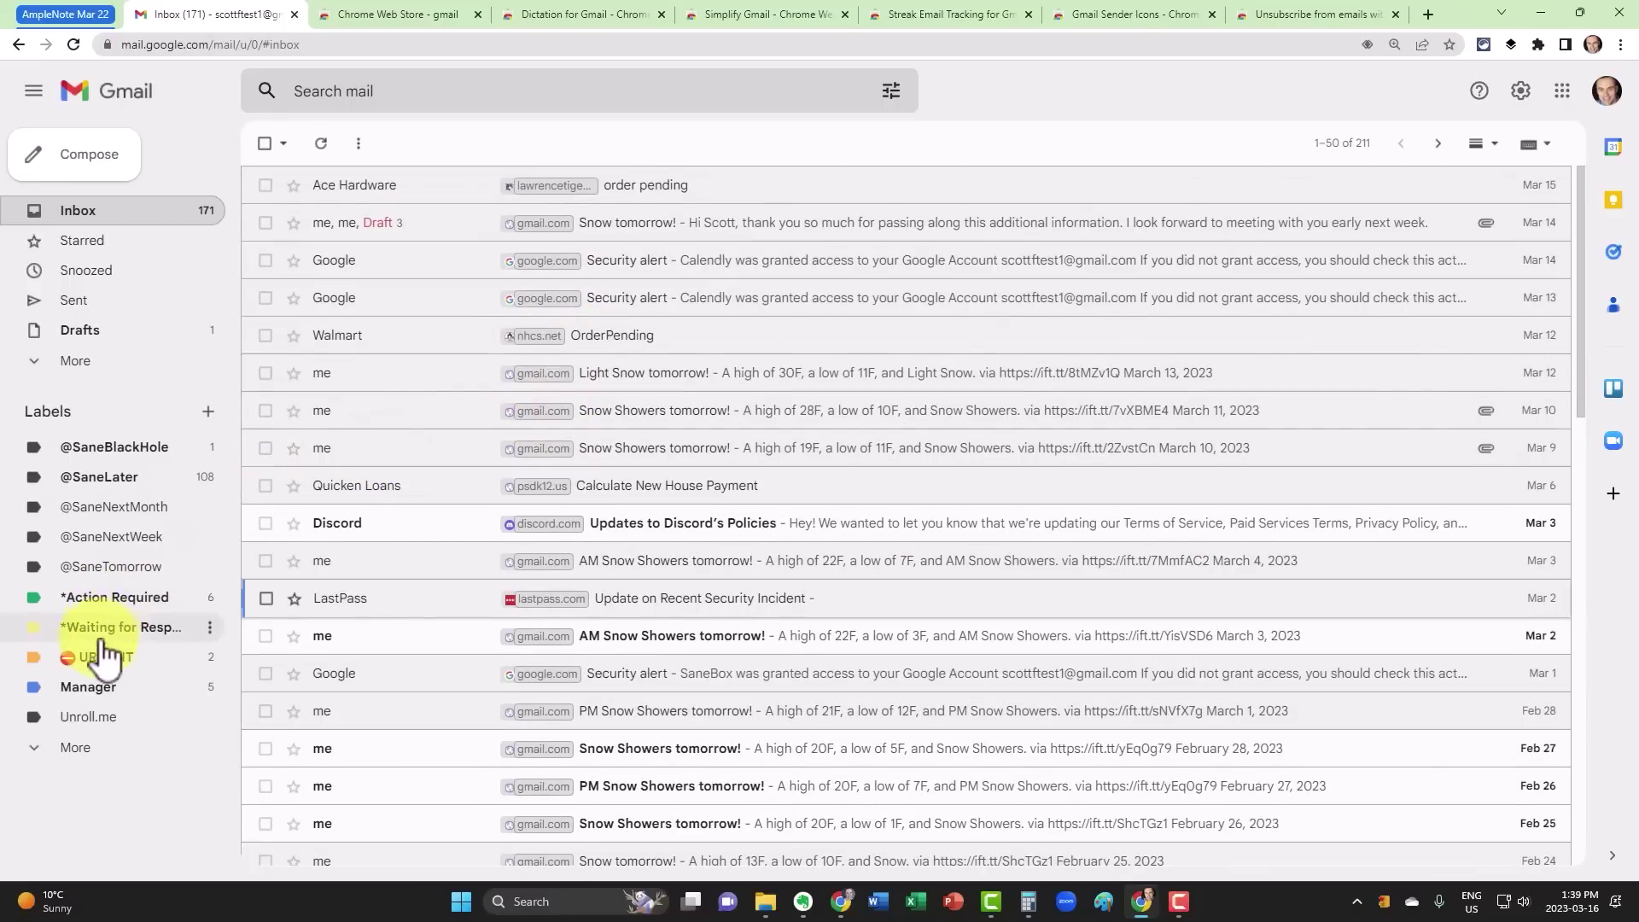
mouse_move(85, 688)
mouse_down()
mouse_move(441, 451)
mouse_move(423, 423)
mouse_up()
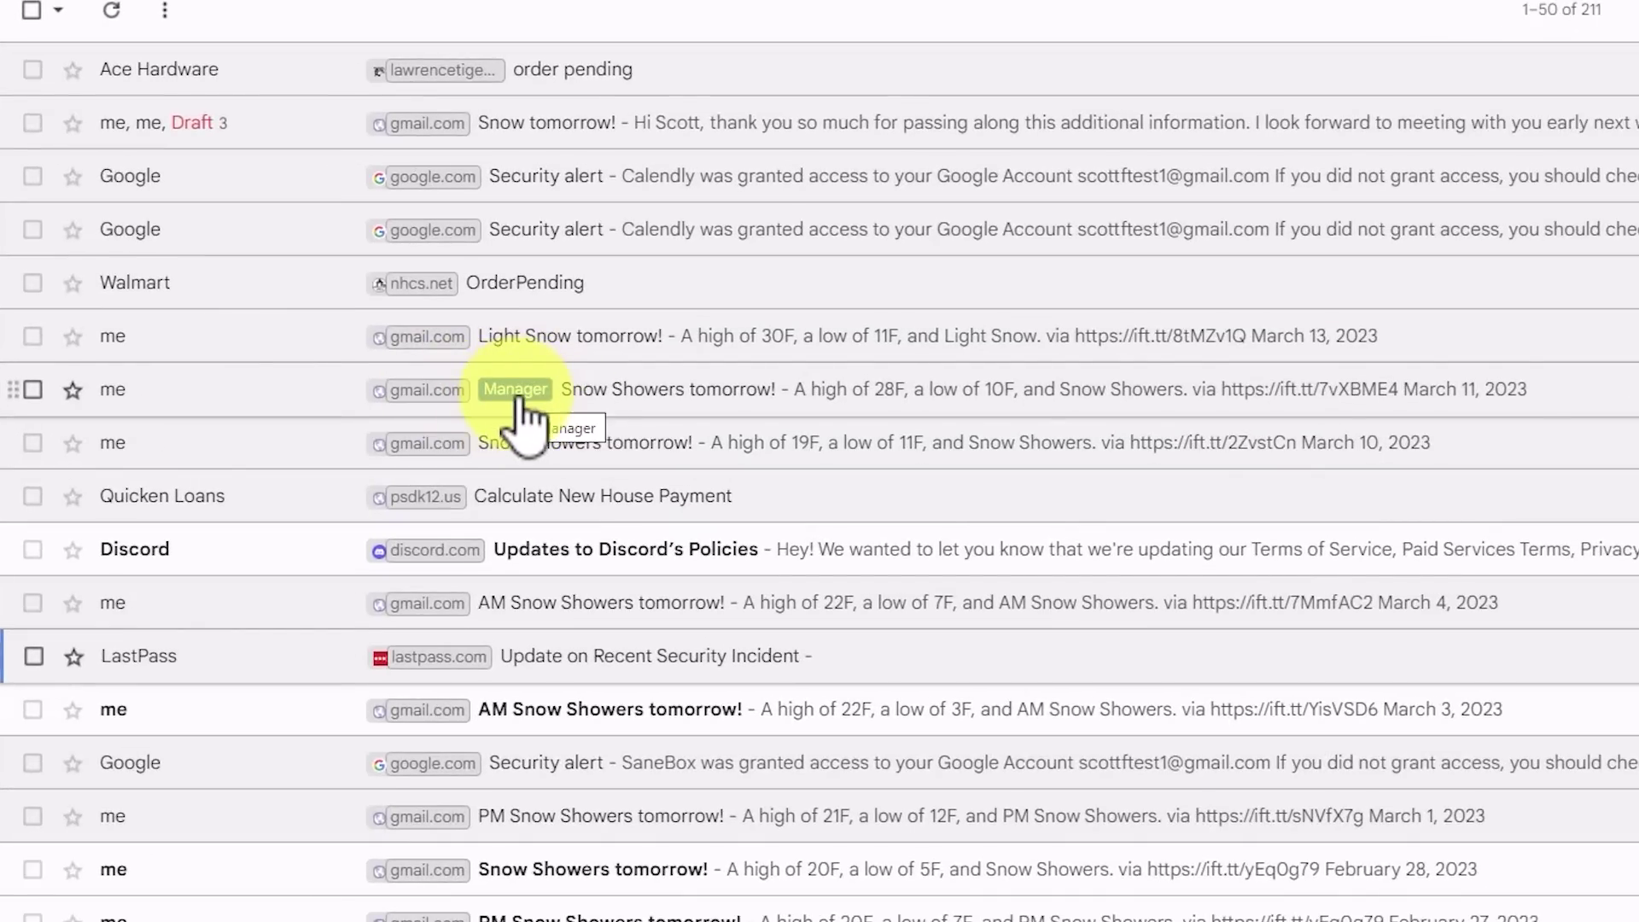
scroll(524, 461, down, 3)
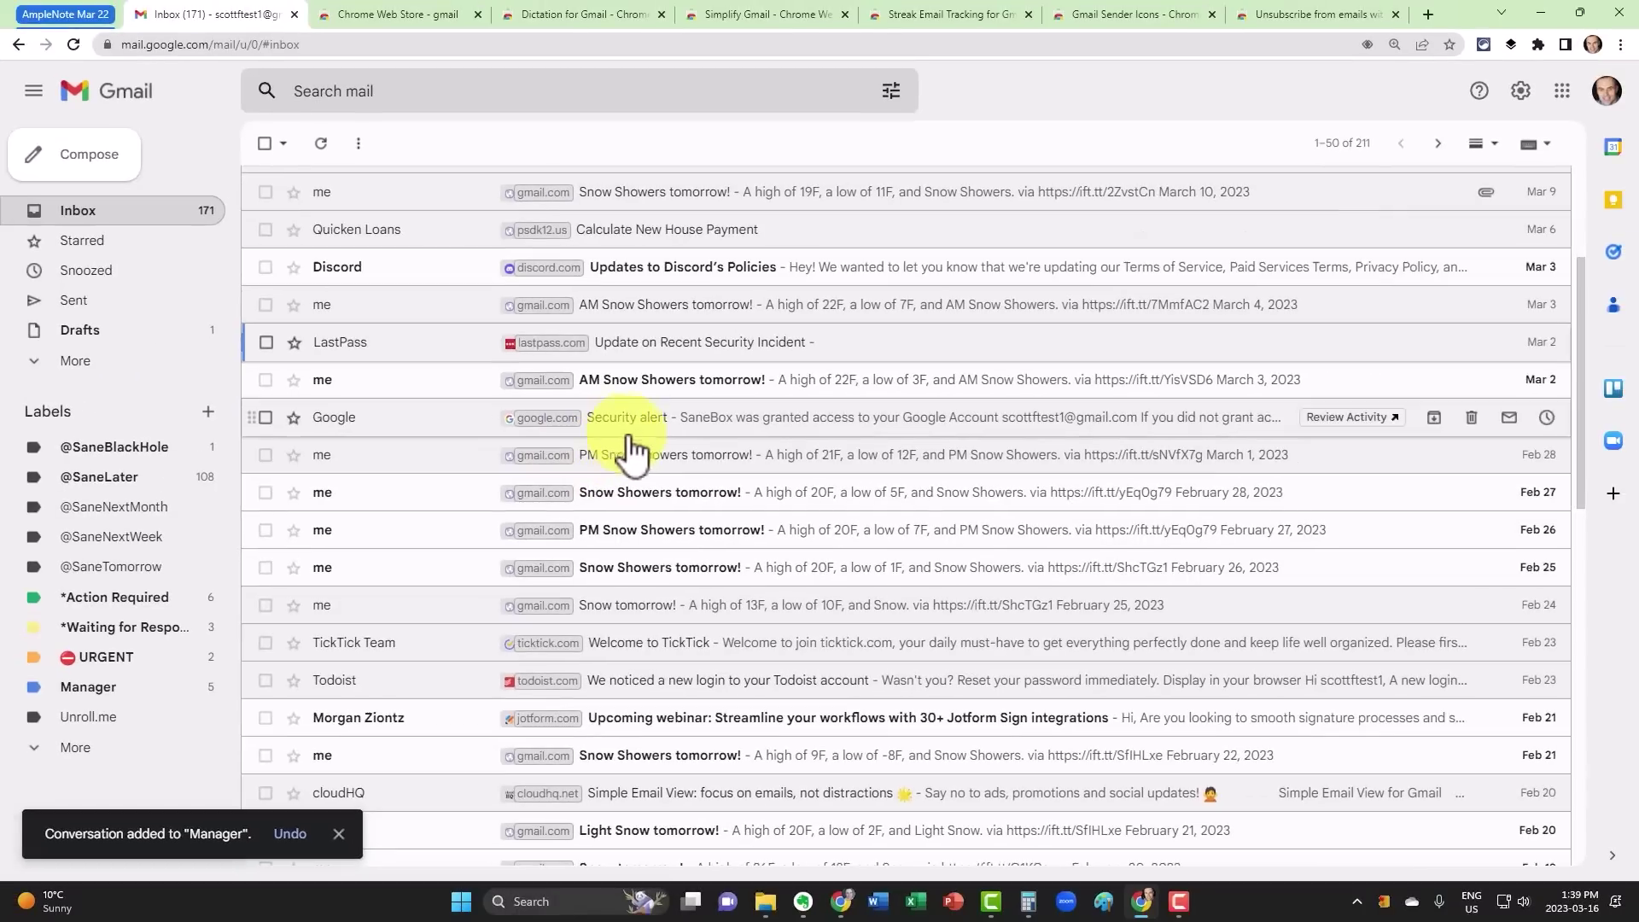
scroll(636, 461, down, 3)
scroll(623, 530, down, 3)
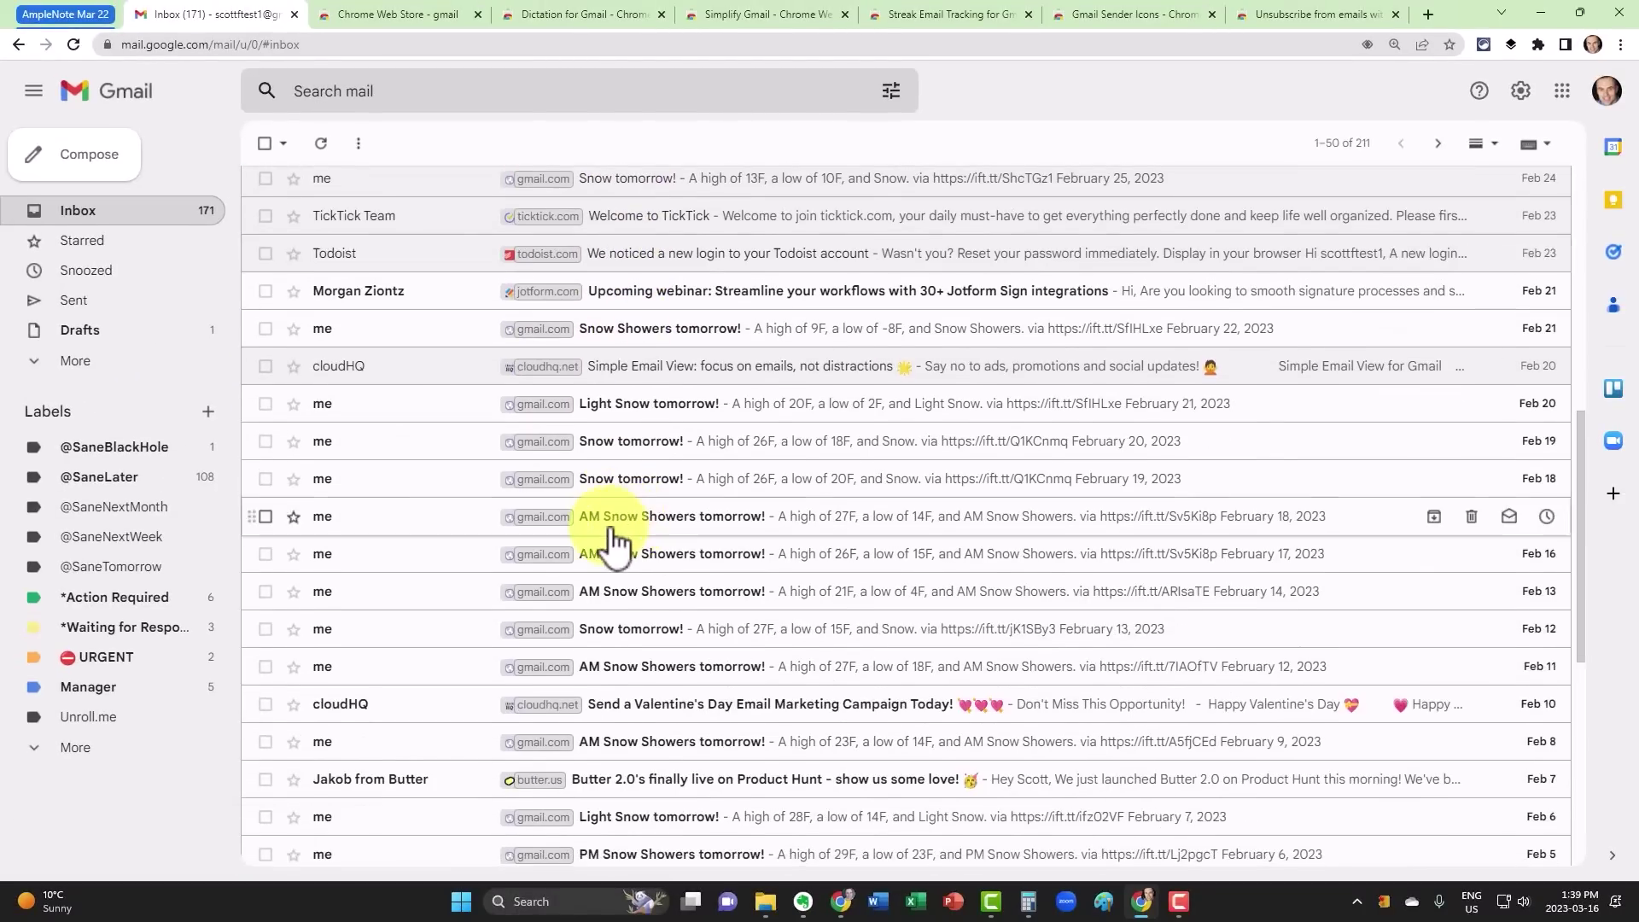
scroll(610, 534, down, 3)
scroll(610, 537, down, 2)
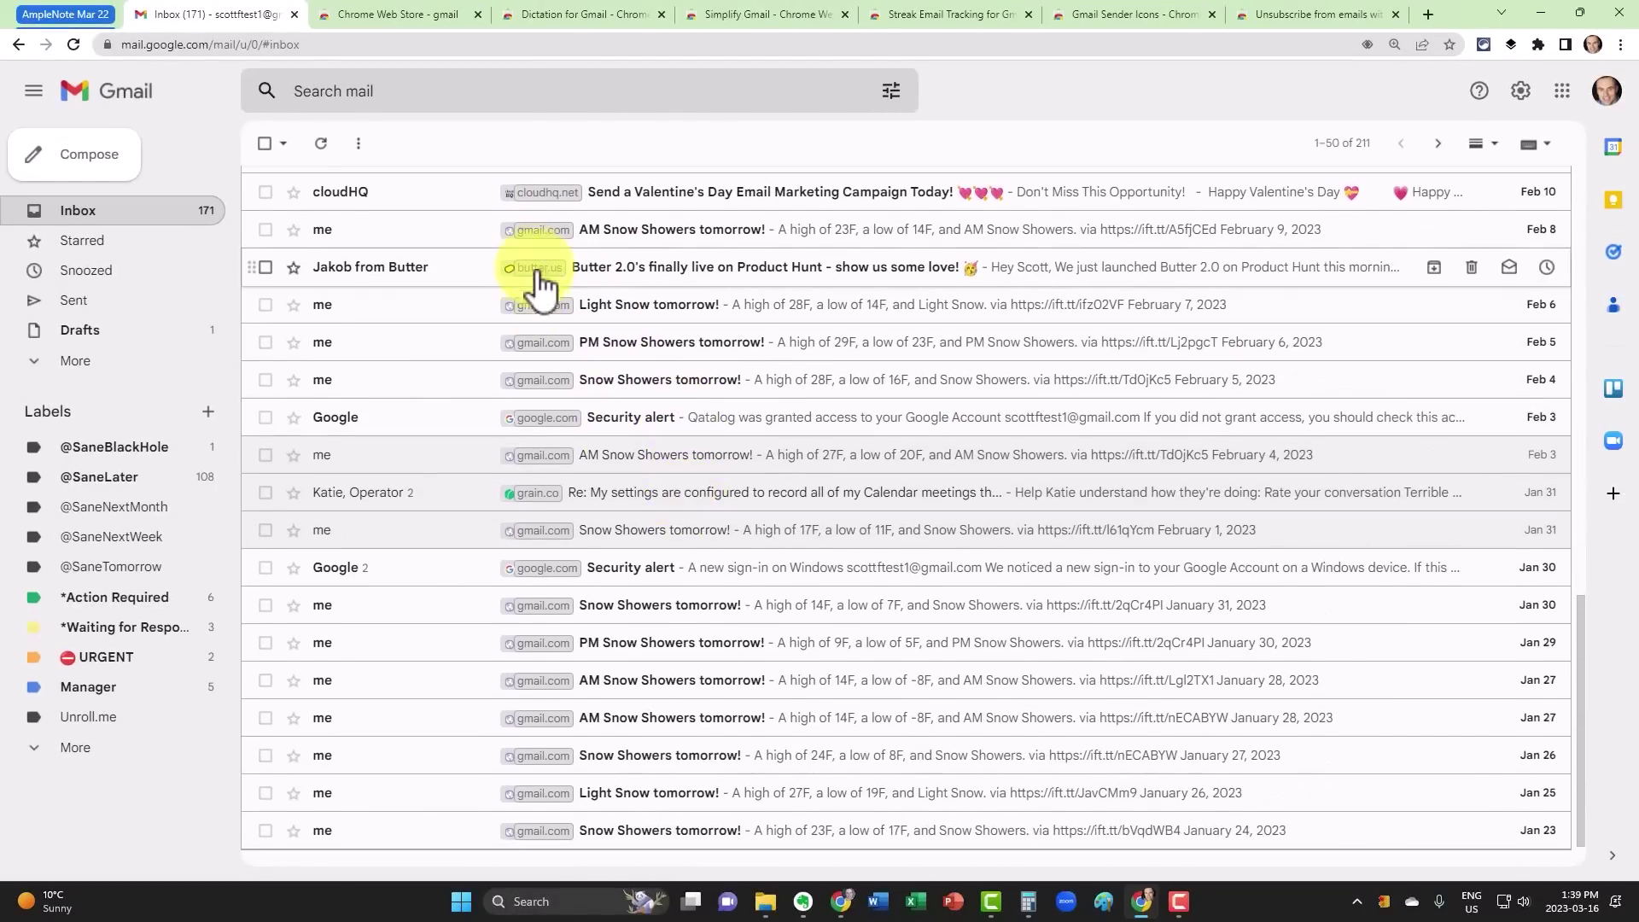
scroll(653, 513, up, 8)
scroll(649, 513, up, 5)
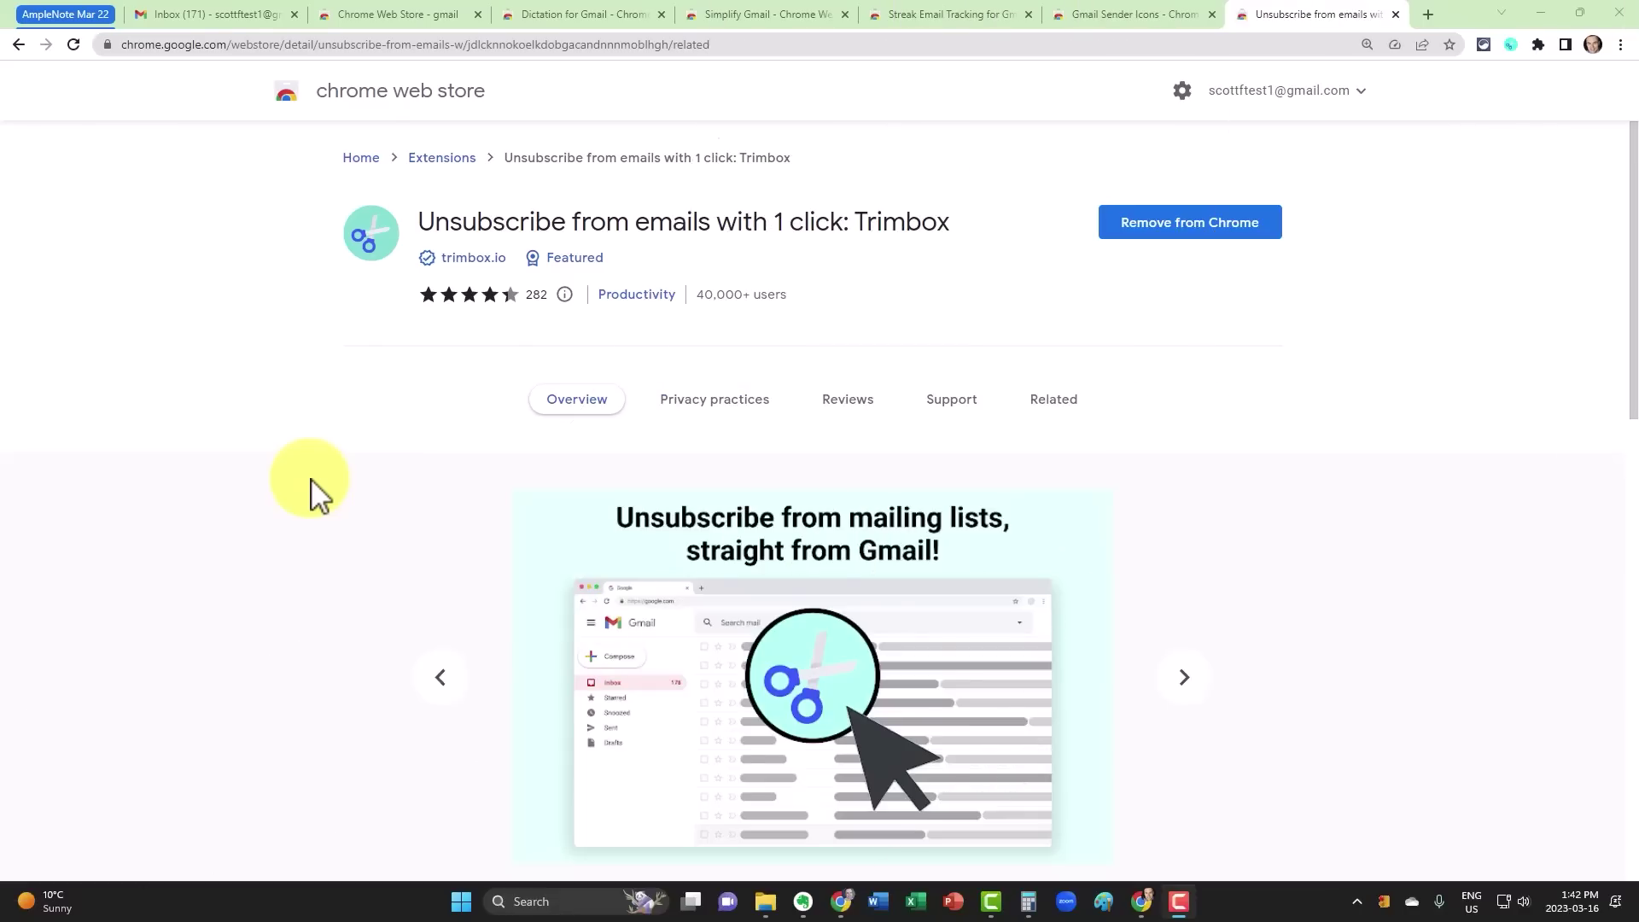
Step: View Trimbox's second store slide showing an unsubscribe button per mailing list
scroll(293, 418, down, 1)
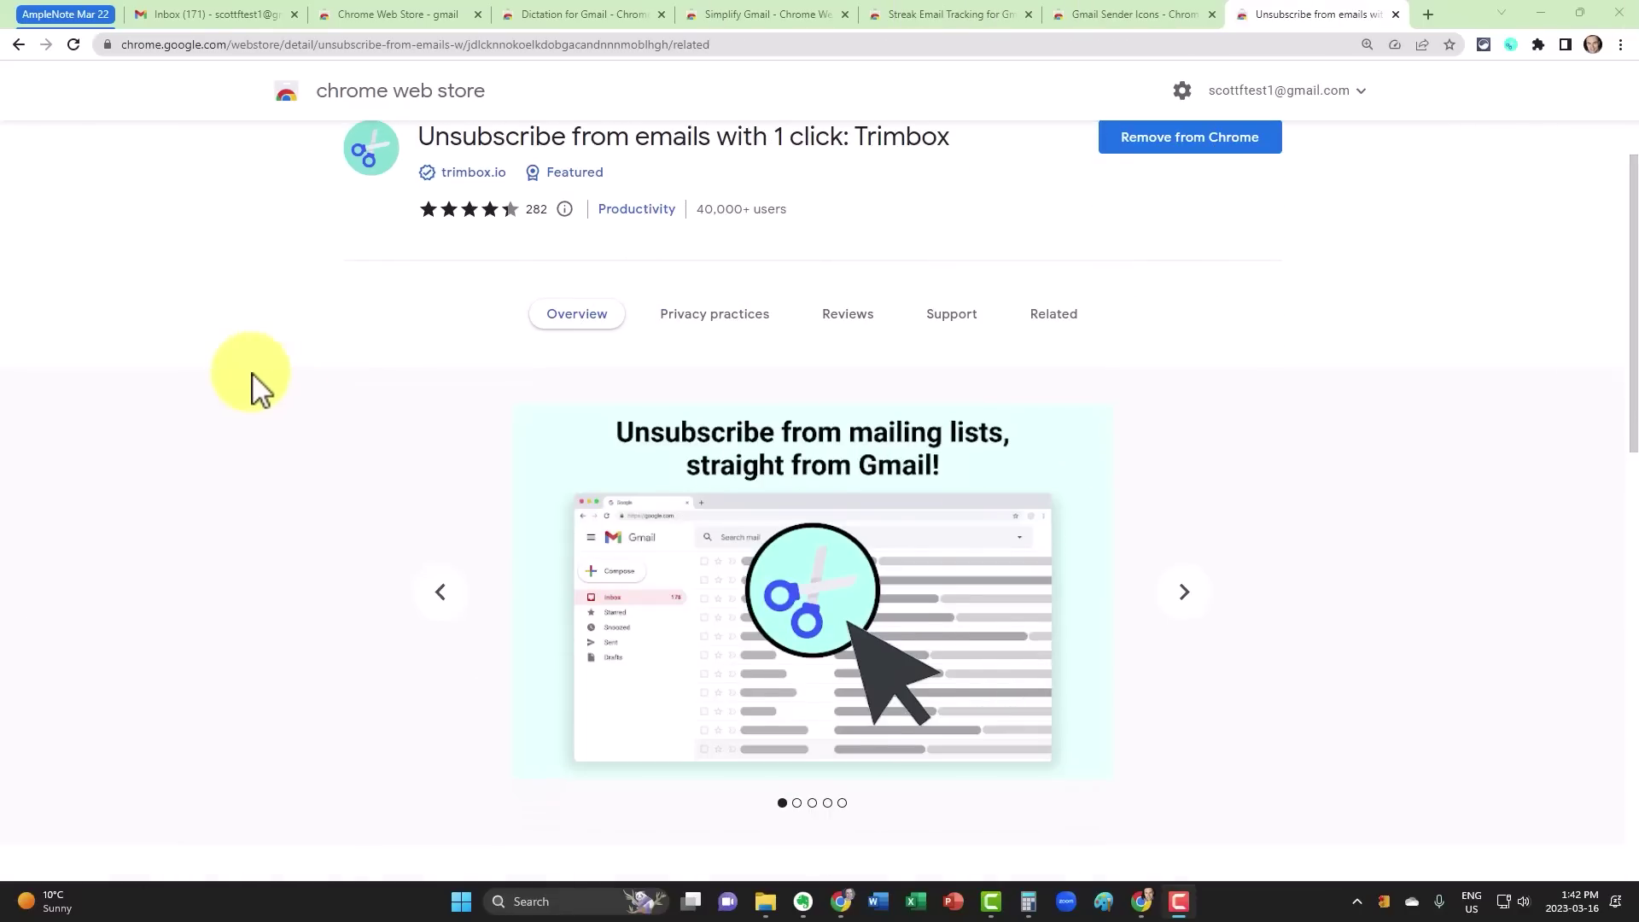
scroll(254, 372, up, 1)
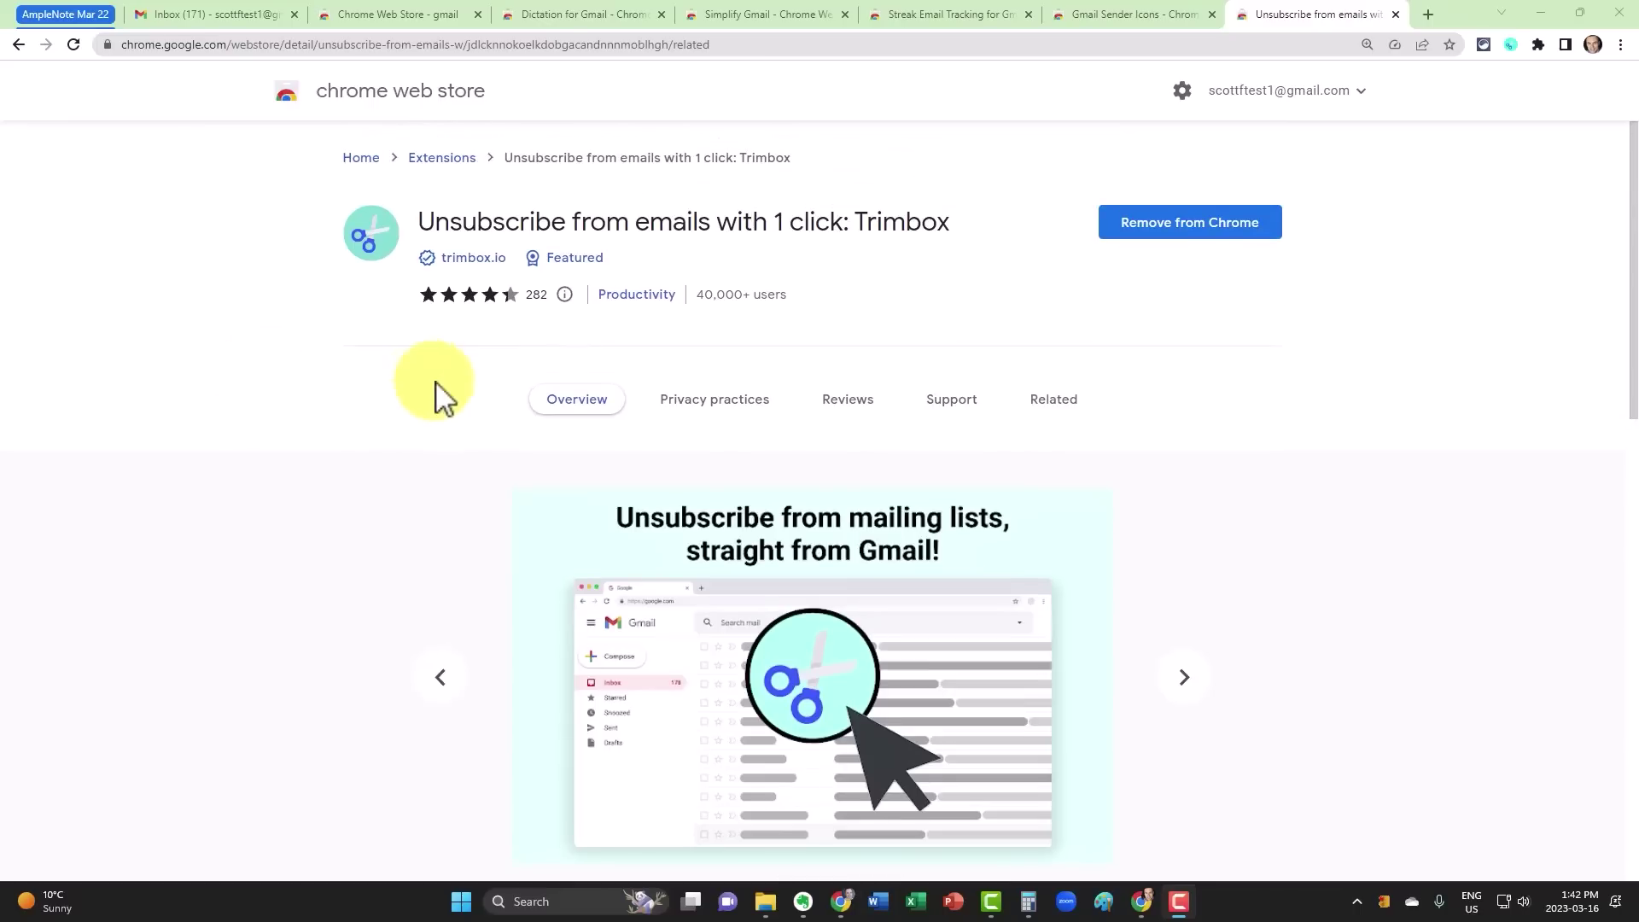
scroll(325, 441, down, 1)
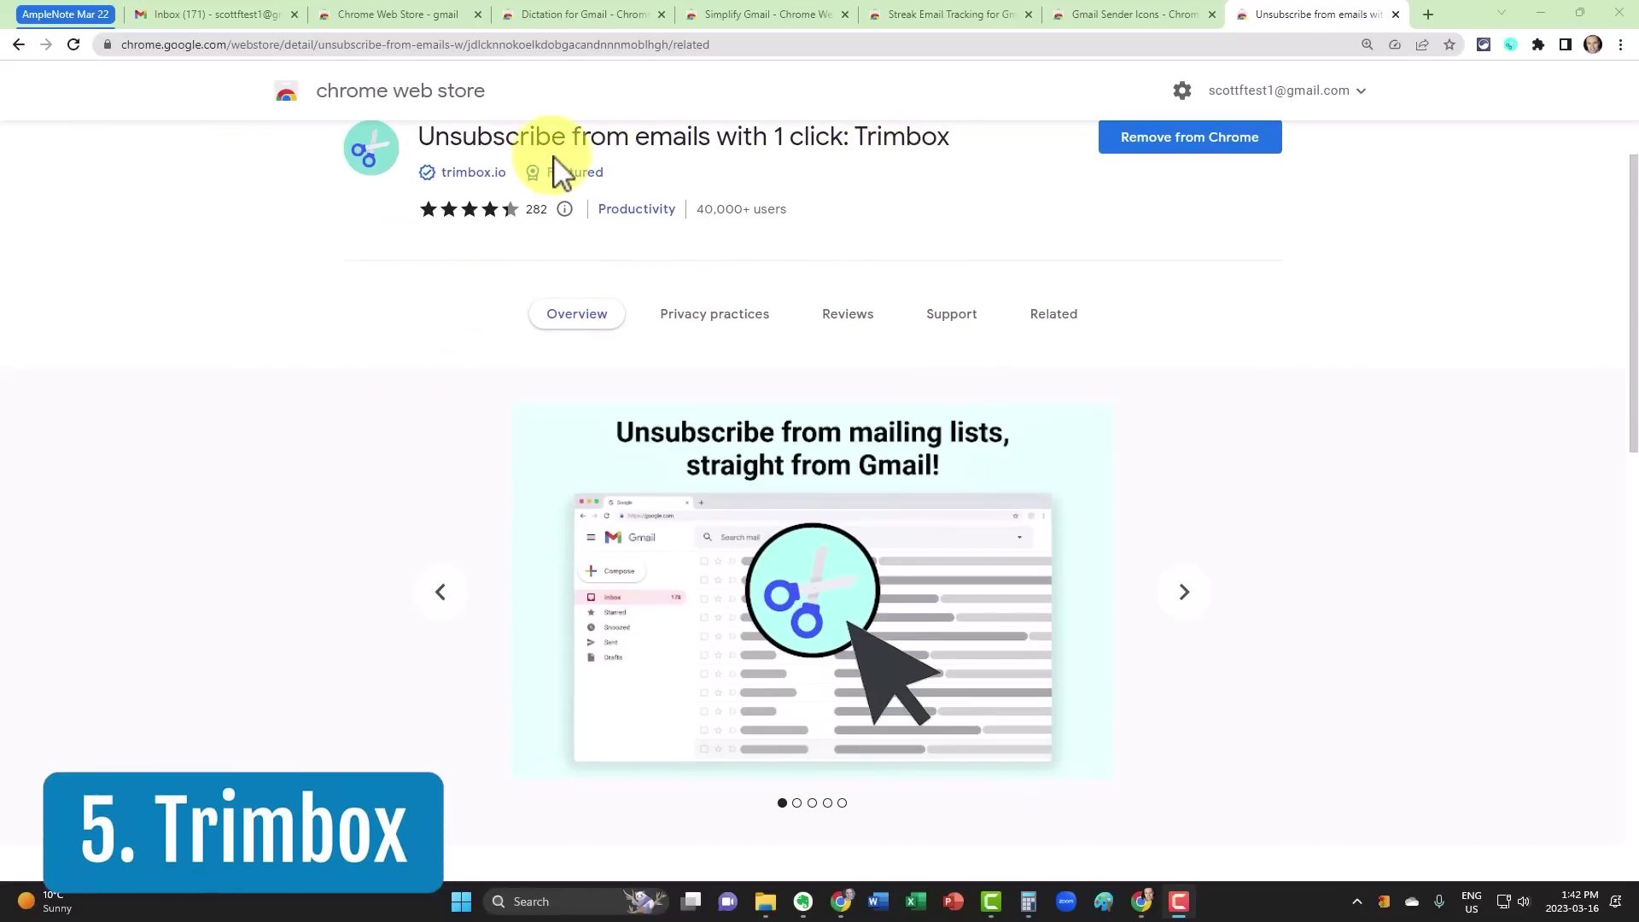
scroll(1016, 234, down, 1)
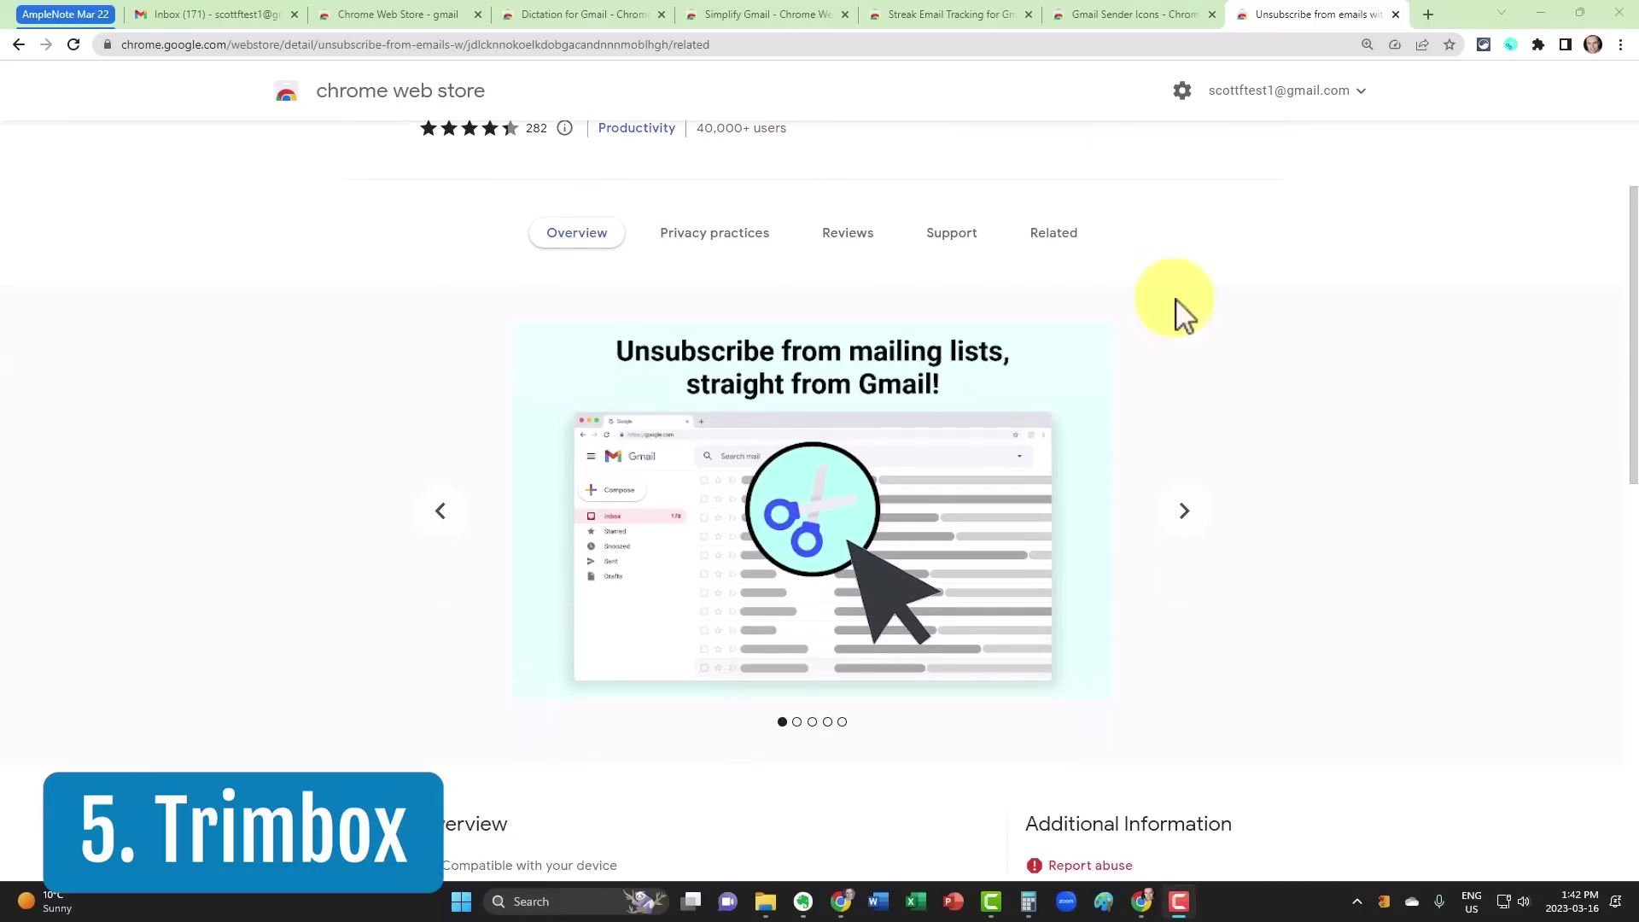
click(1187, 509)
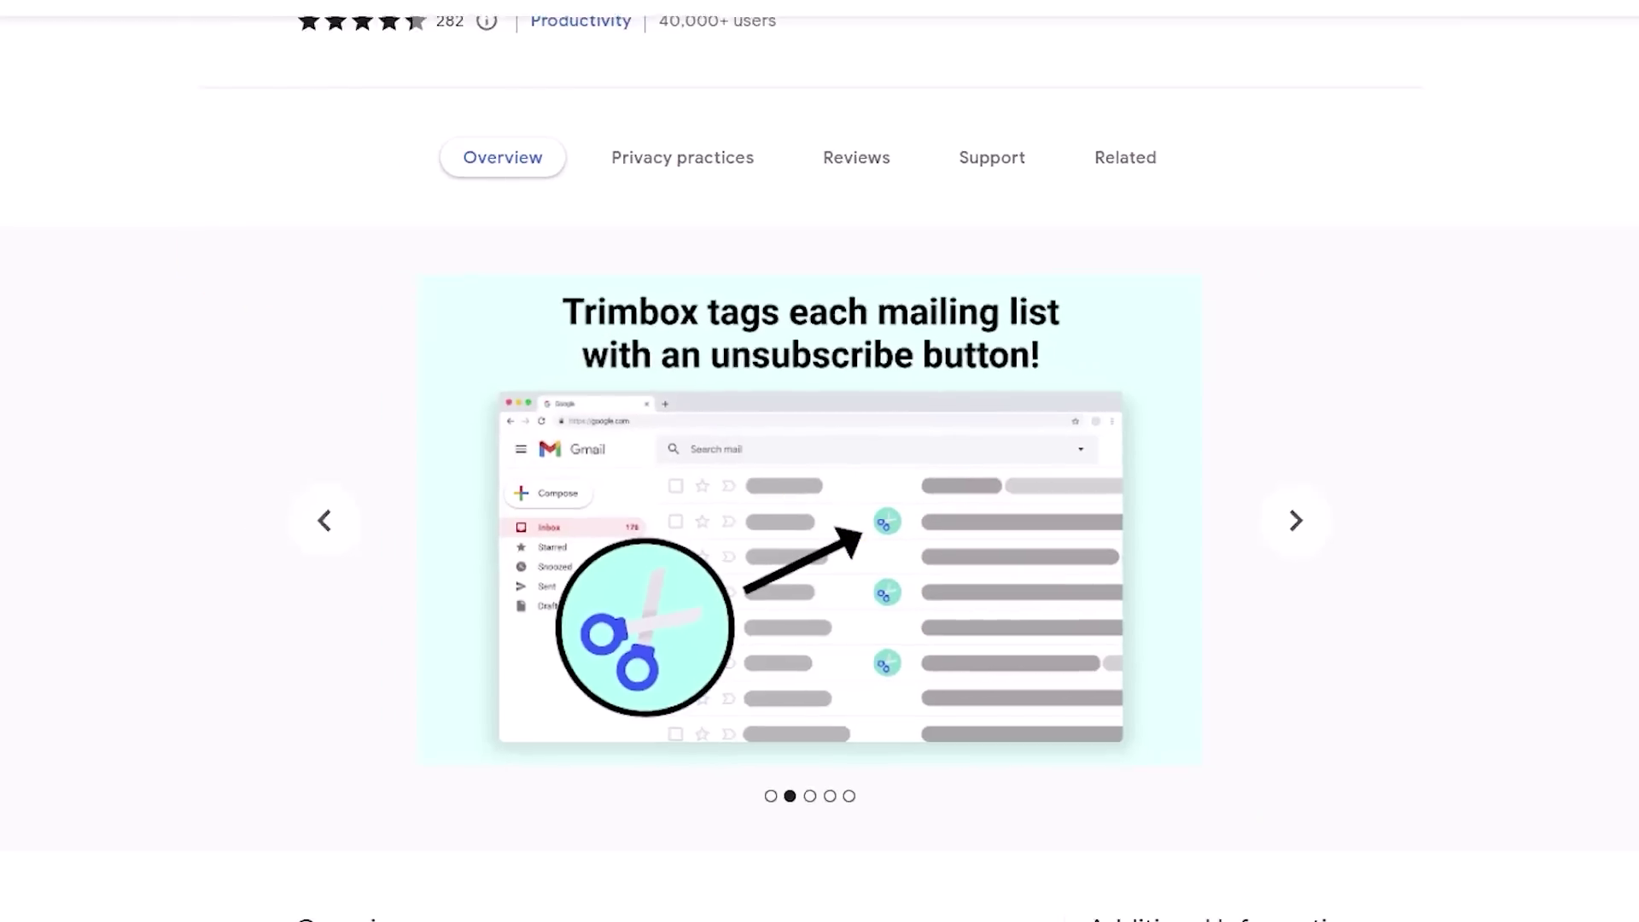
click(214, 15)
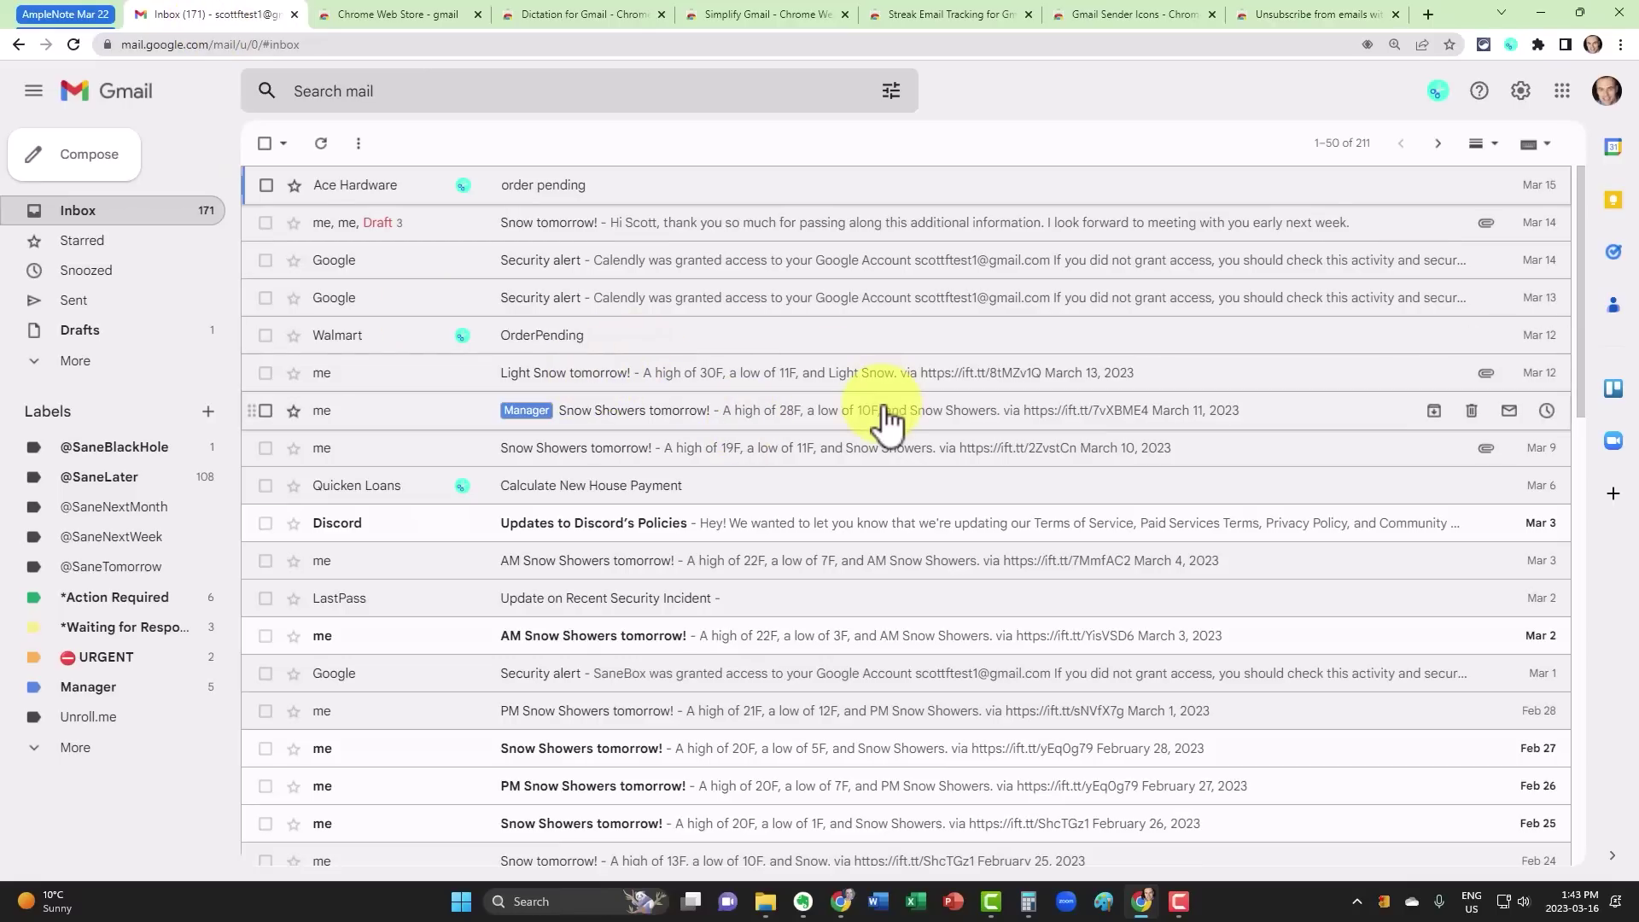
Step: Scroll the inbox for Trimbox scissor markers and bring up the Walmart list's unsubscribe prompt
scroll(803, 431, down, 2)
scroll(803, 432, down, 5)
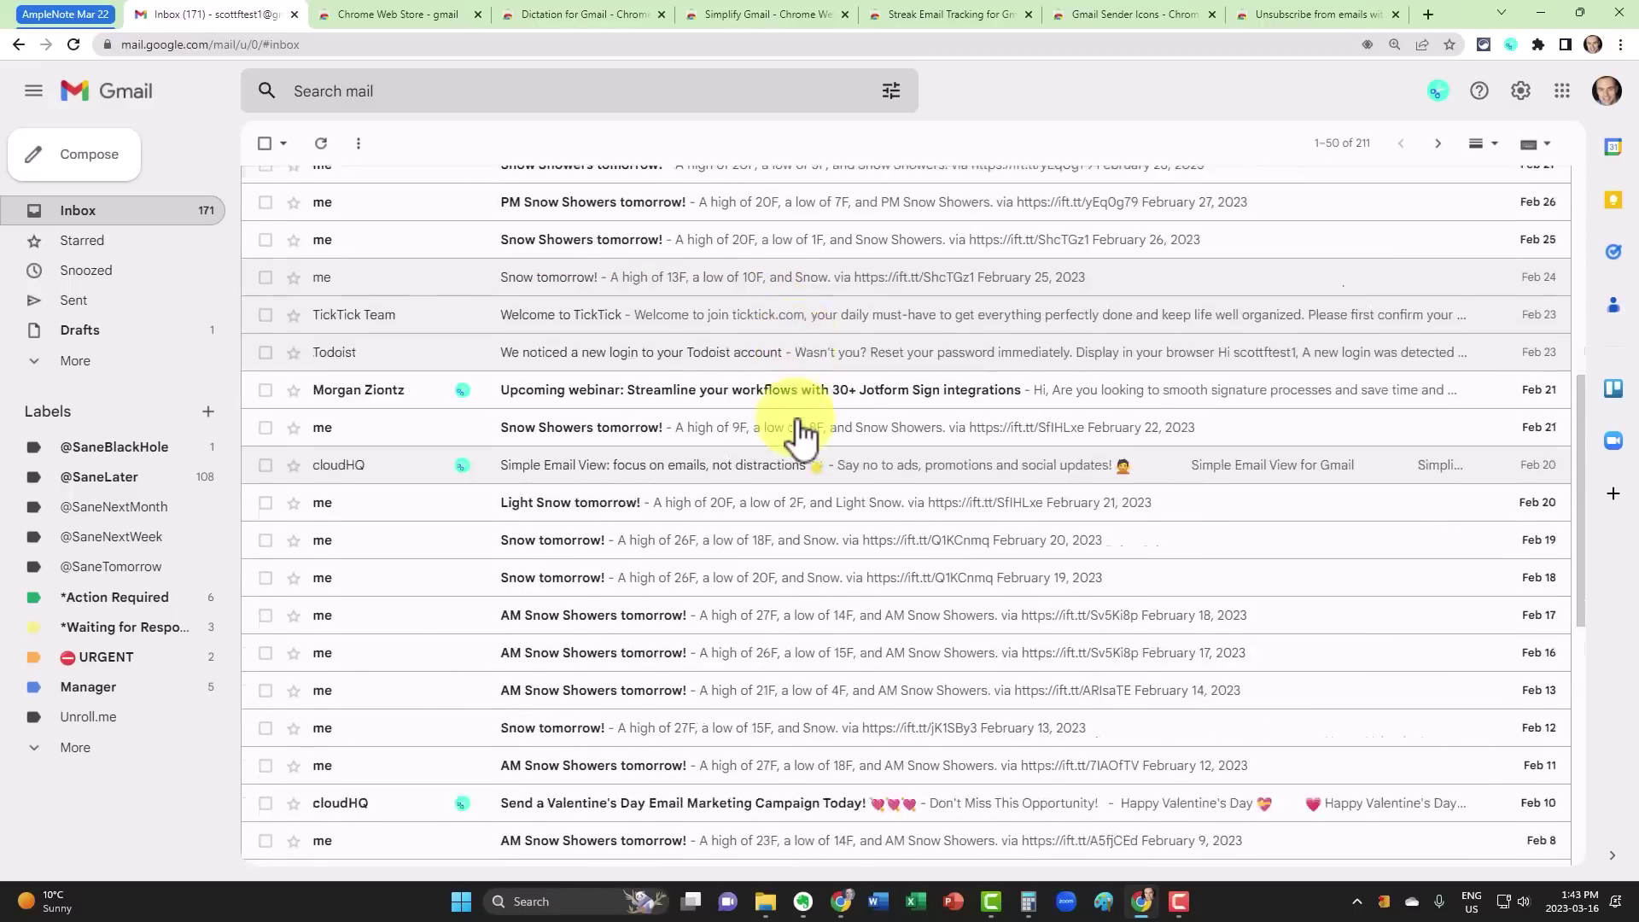
scroll(802, 431, down, 5)
scroll(803, 431, down, 4)
scroll(802, 431, up, 12)
scroll(691, 341, up, 4)
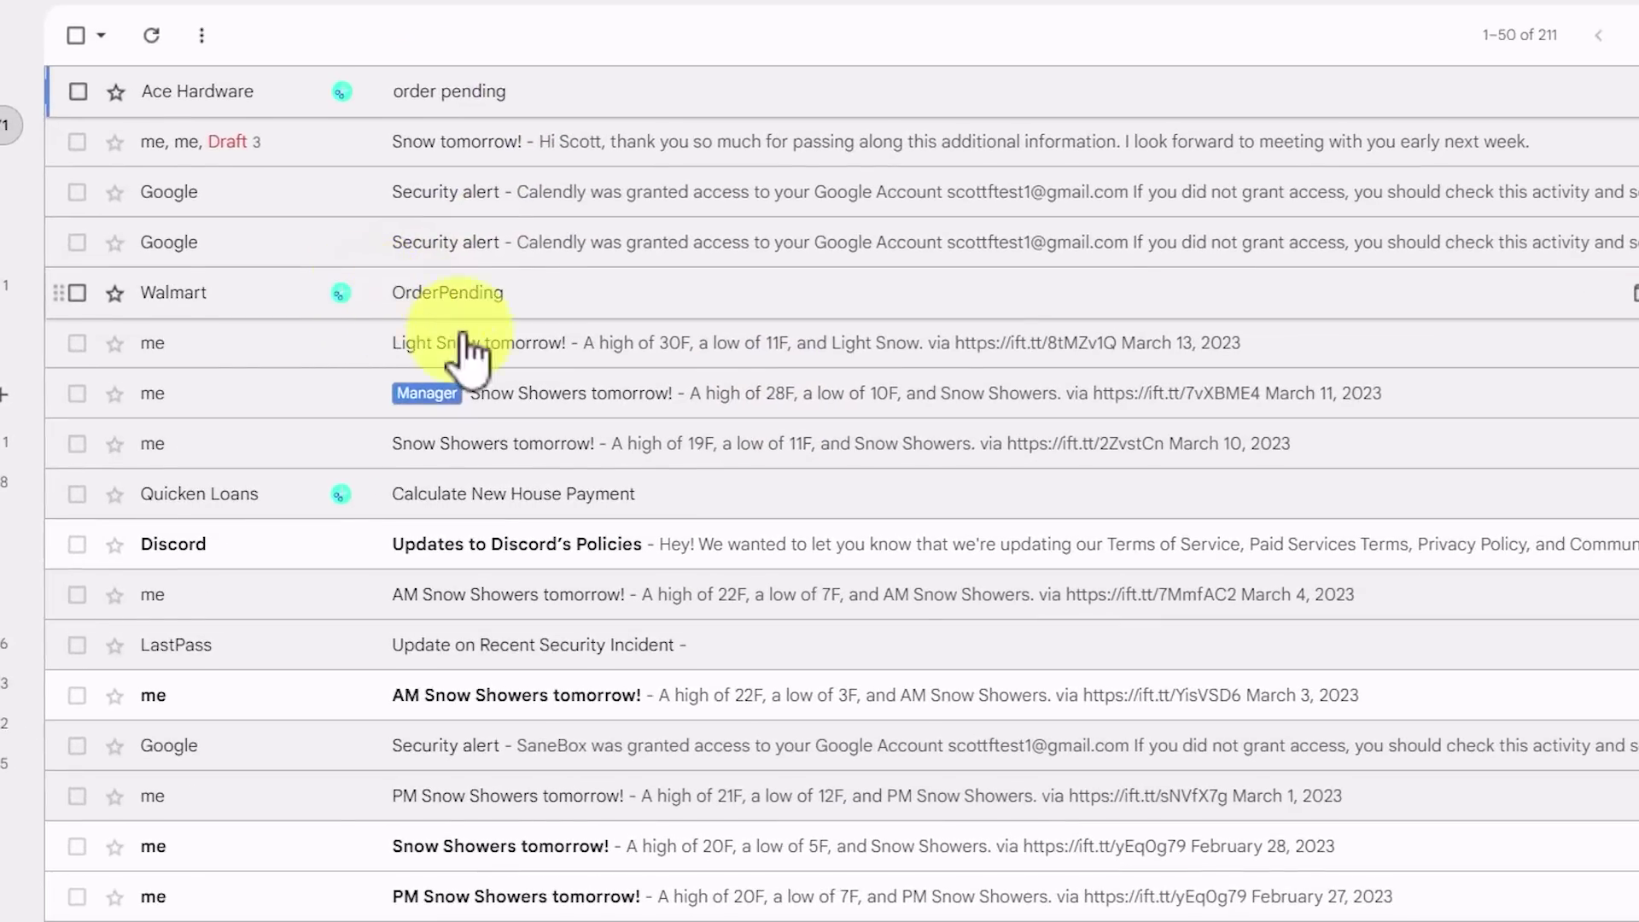
scroll(512, 401, down, 2)
scroll(546, 427, down, 2)
scroll(550, 431, up, 3)
scroll(549, 432, up, 2)
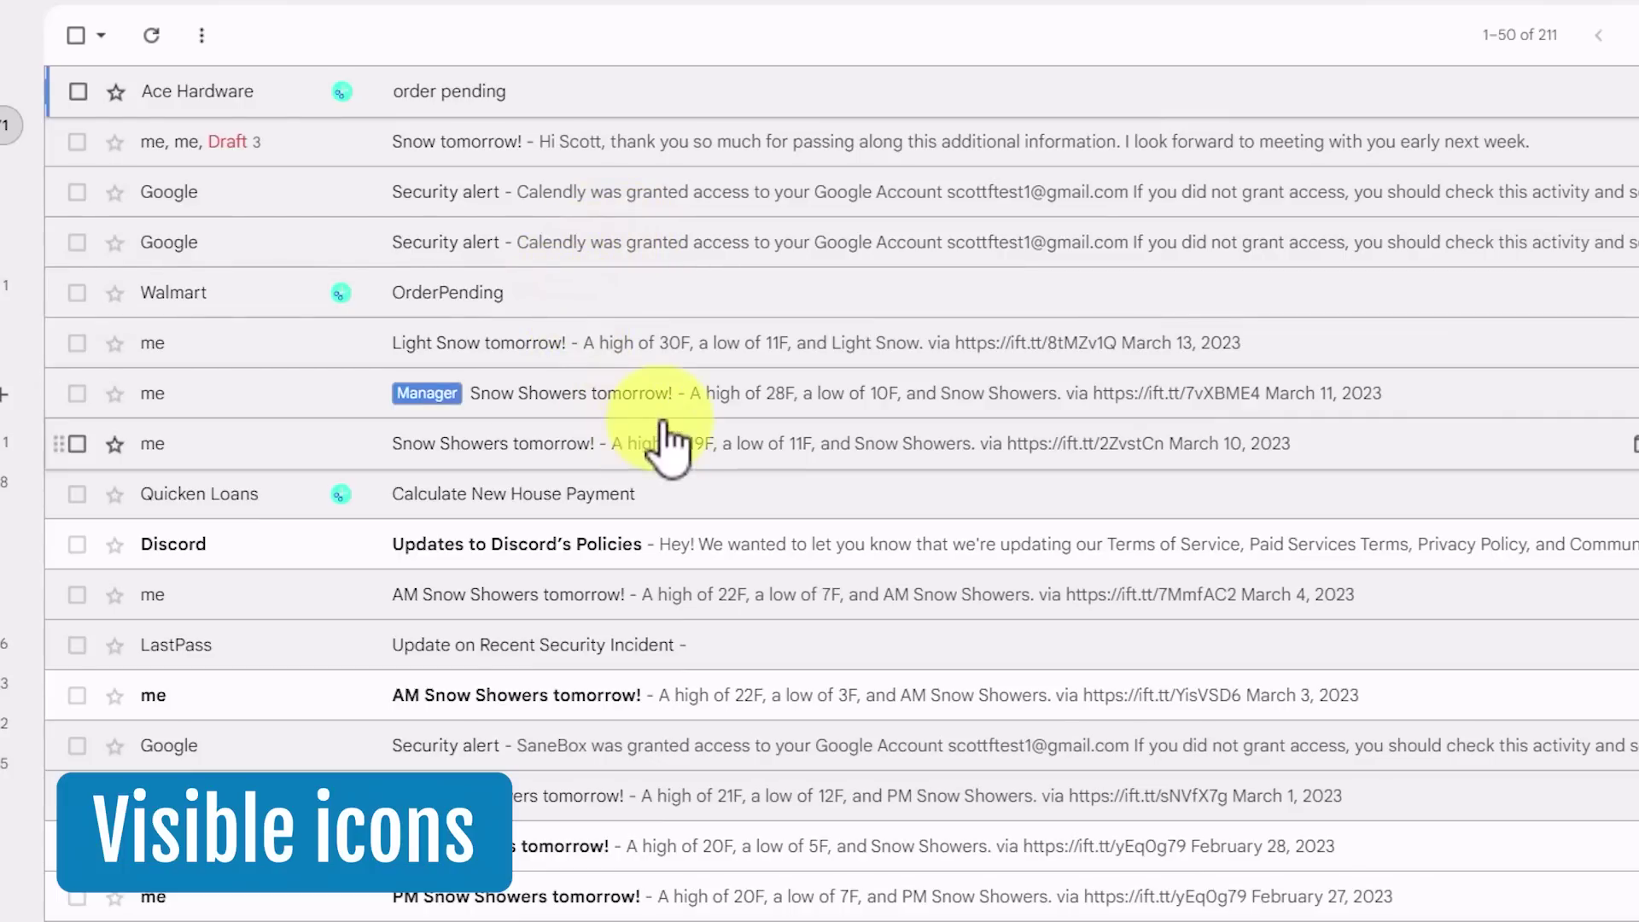
scroll(665, 466, down, 5)
scroll(664, 465, down, 5)
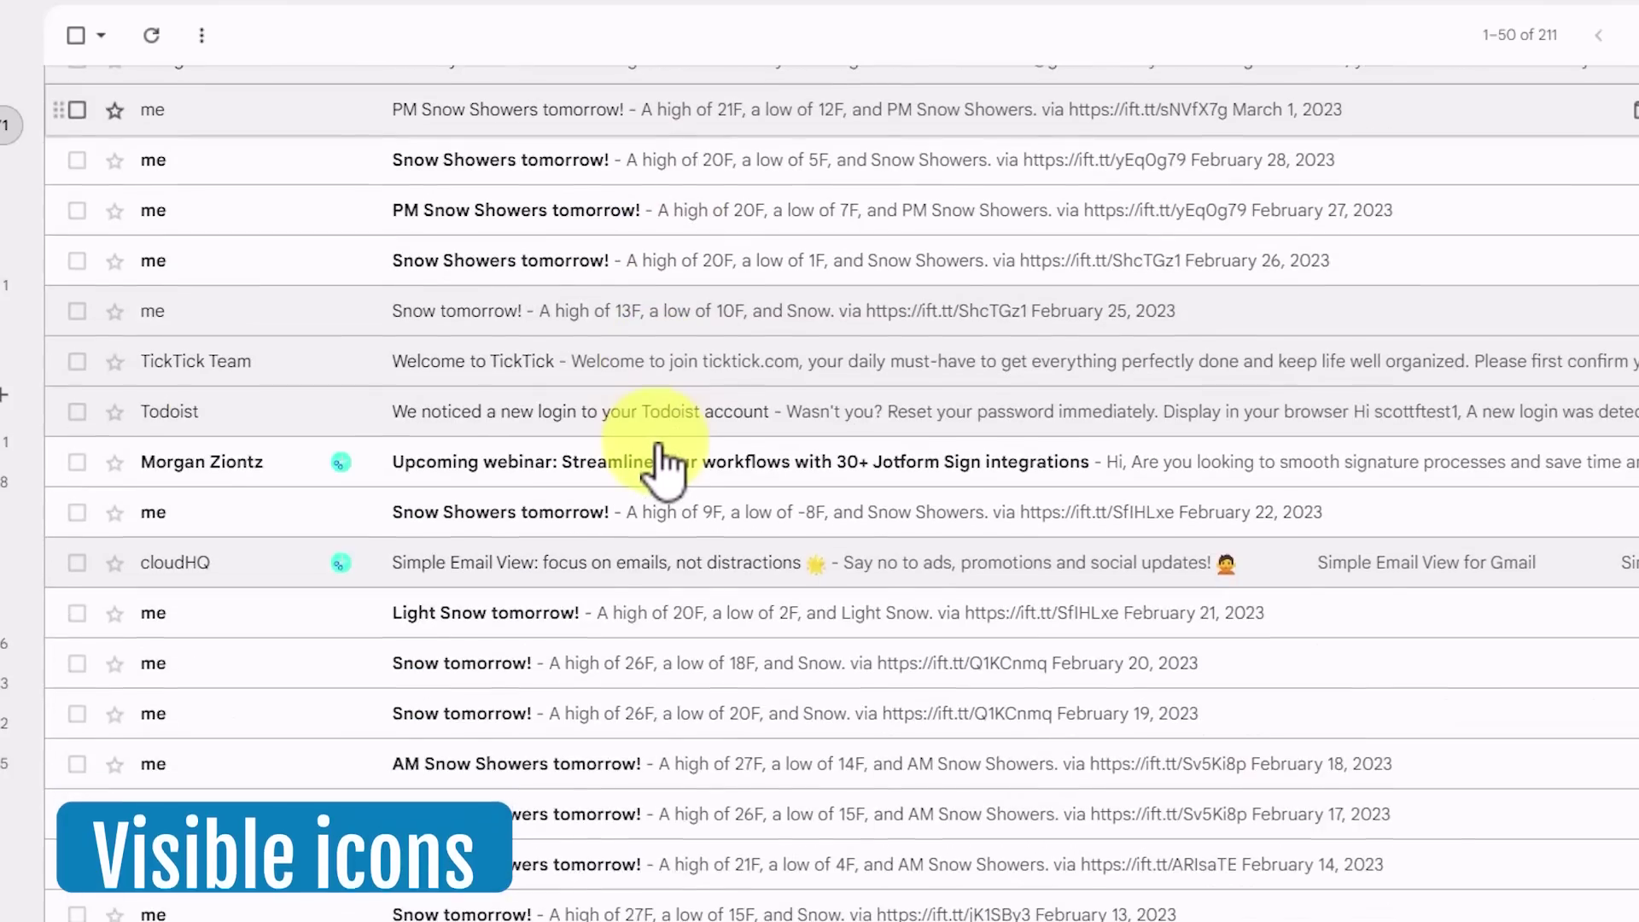
scroll(664, 466, down, 3)
scroll(665, 465, up, 1)
scroll(661, 465, up, 6)
scroll(666, 453, up, 4)
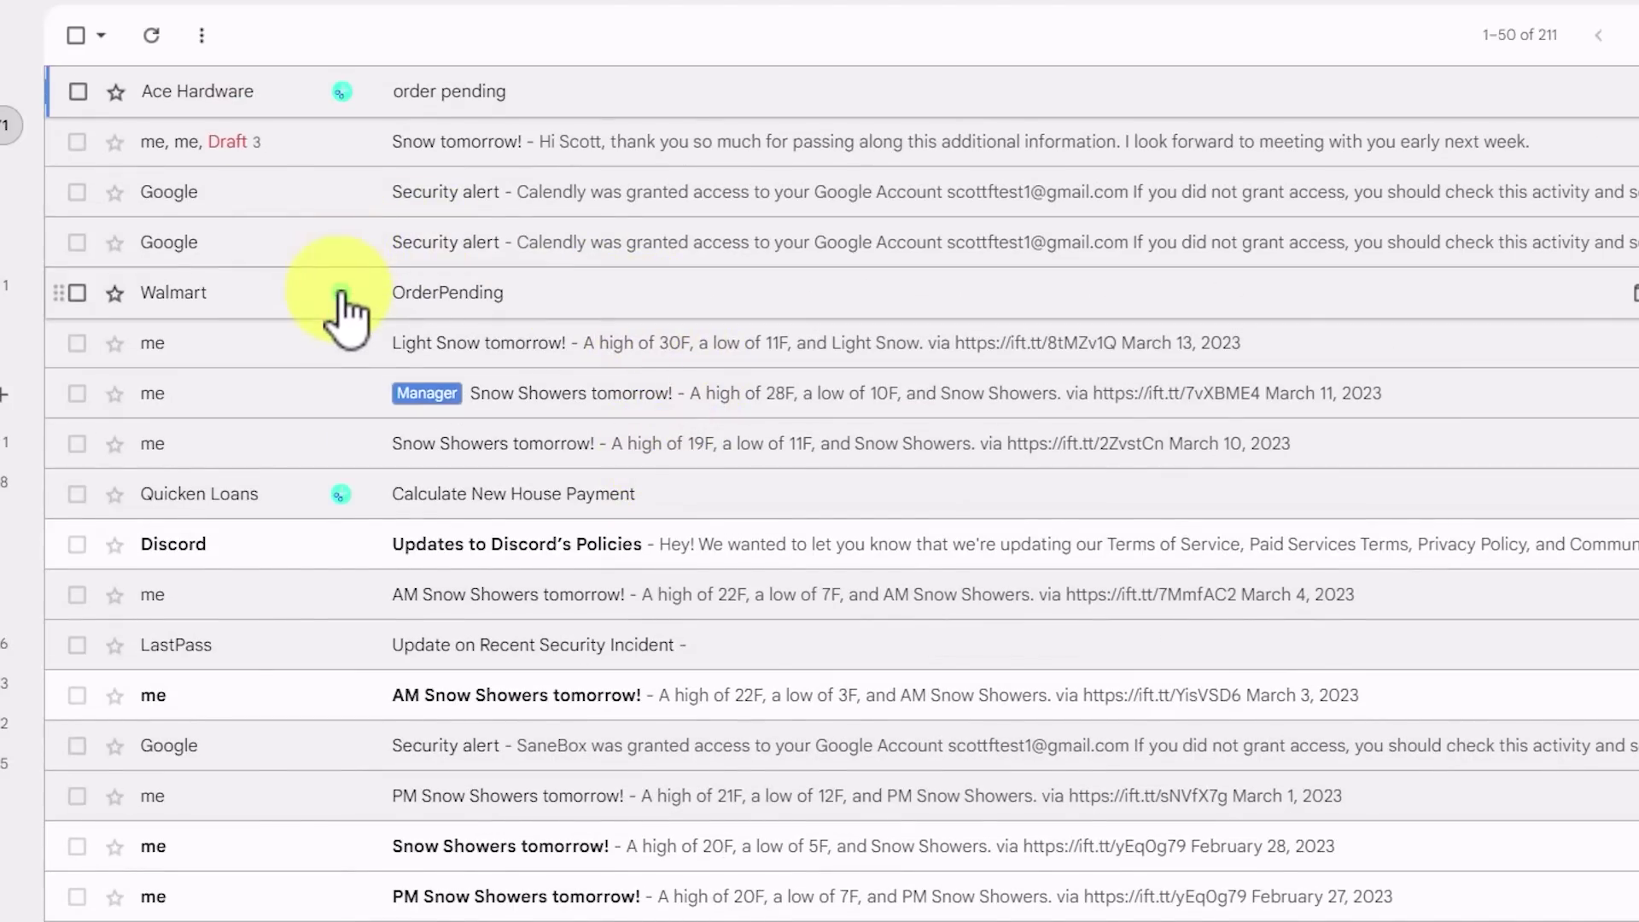
click(341, 294)
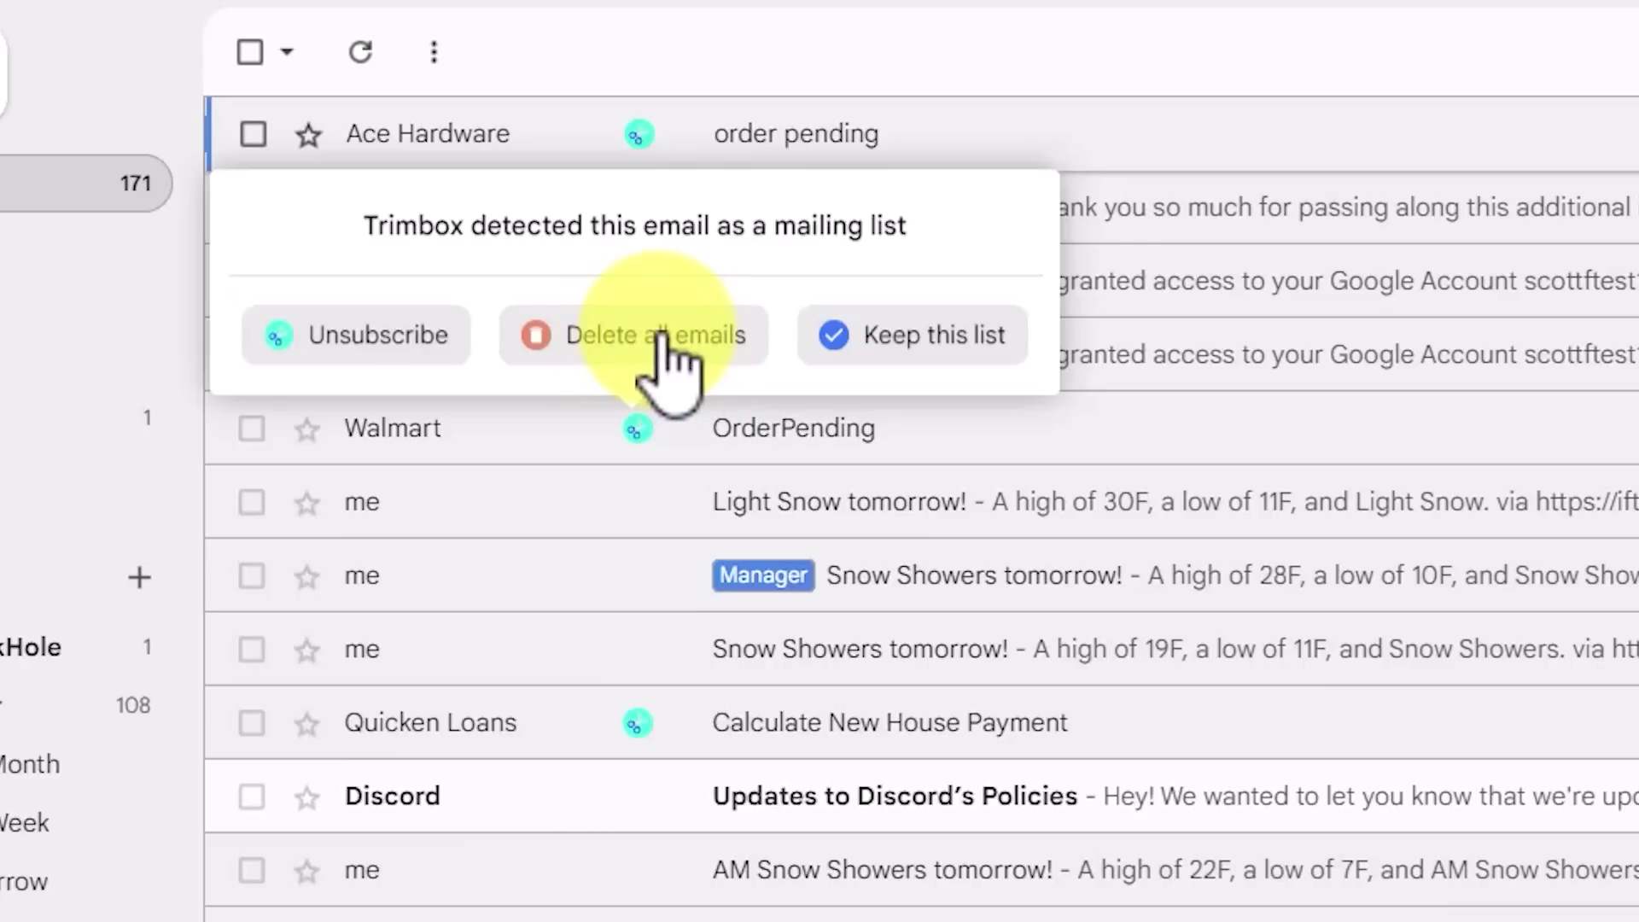
Step: Choose Keep this list for Walmart so Trimbox drops its marker
click(910, 342)
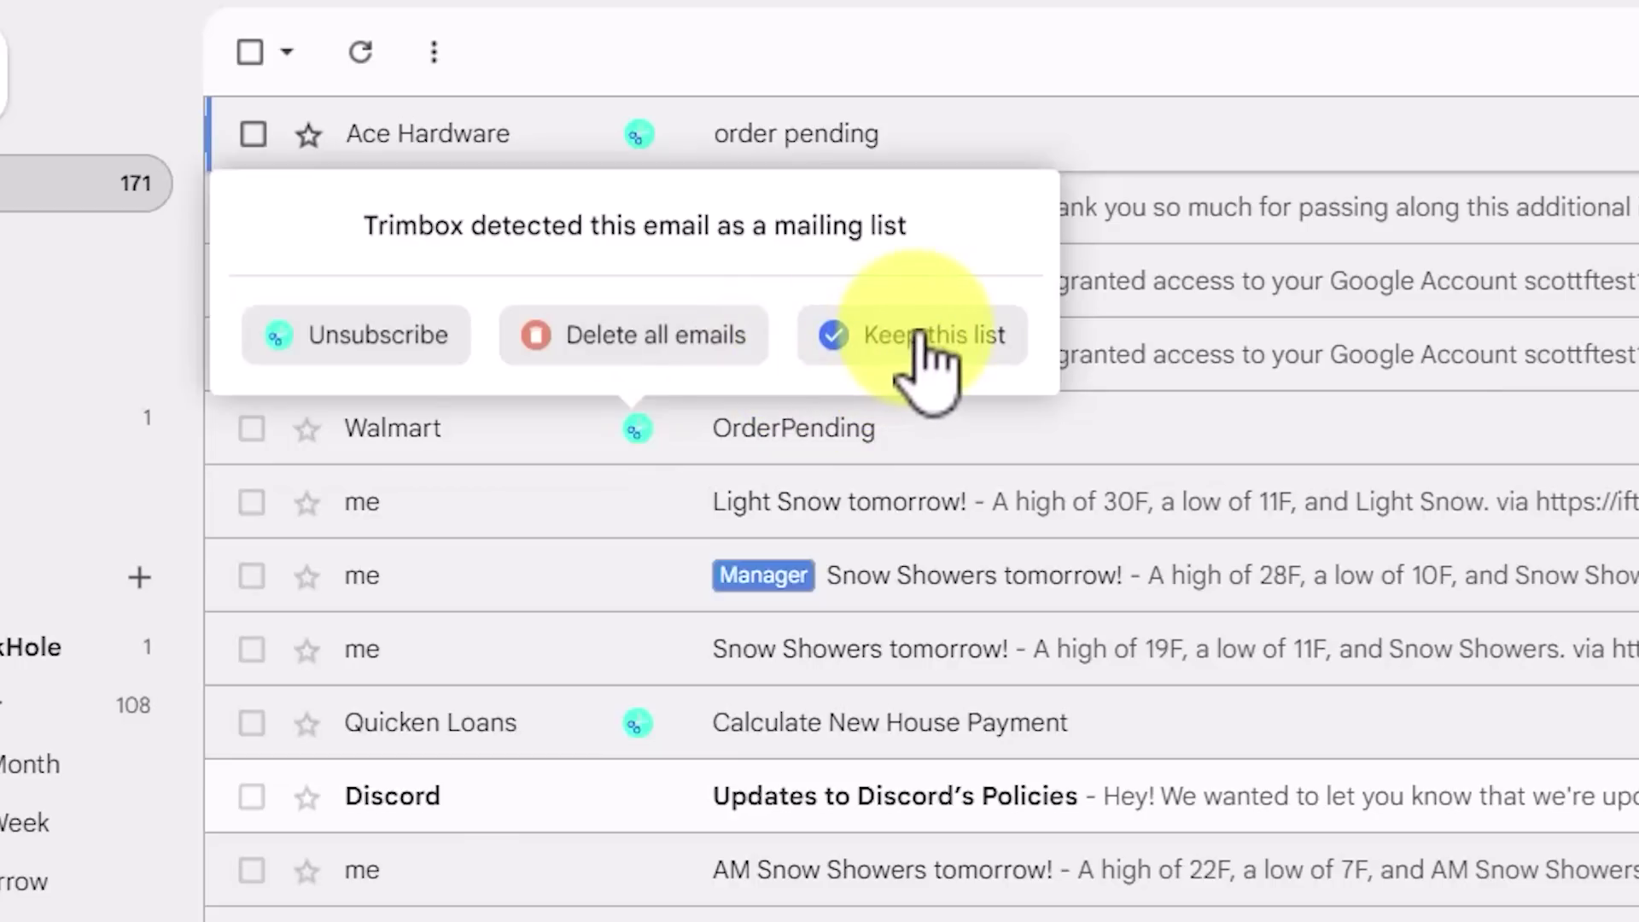
click(923, 337)
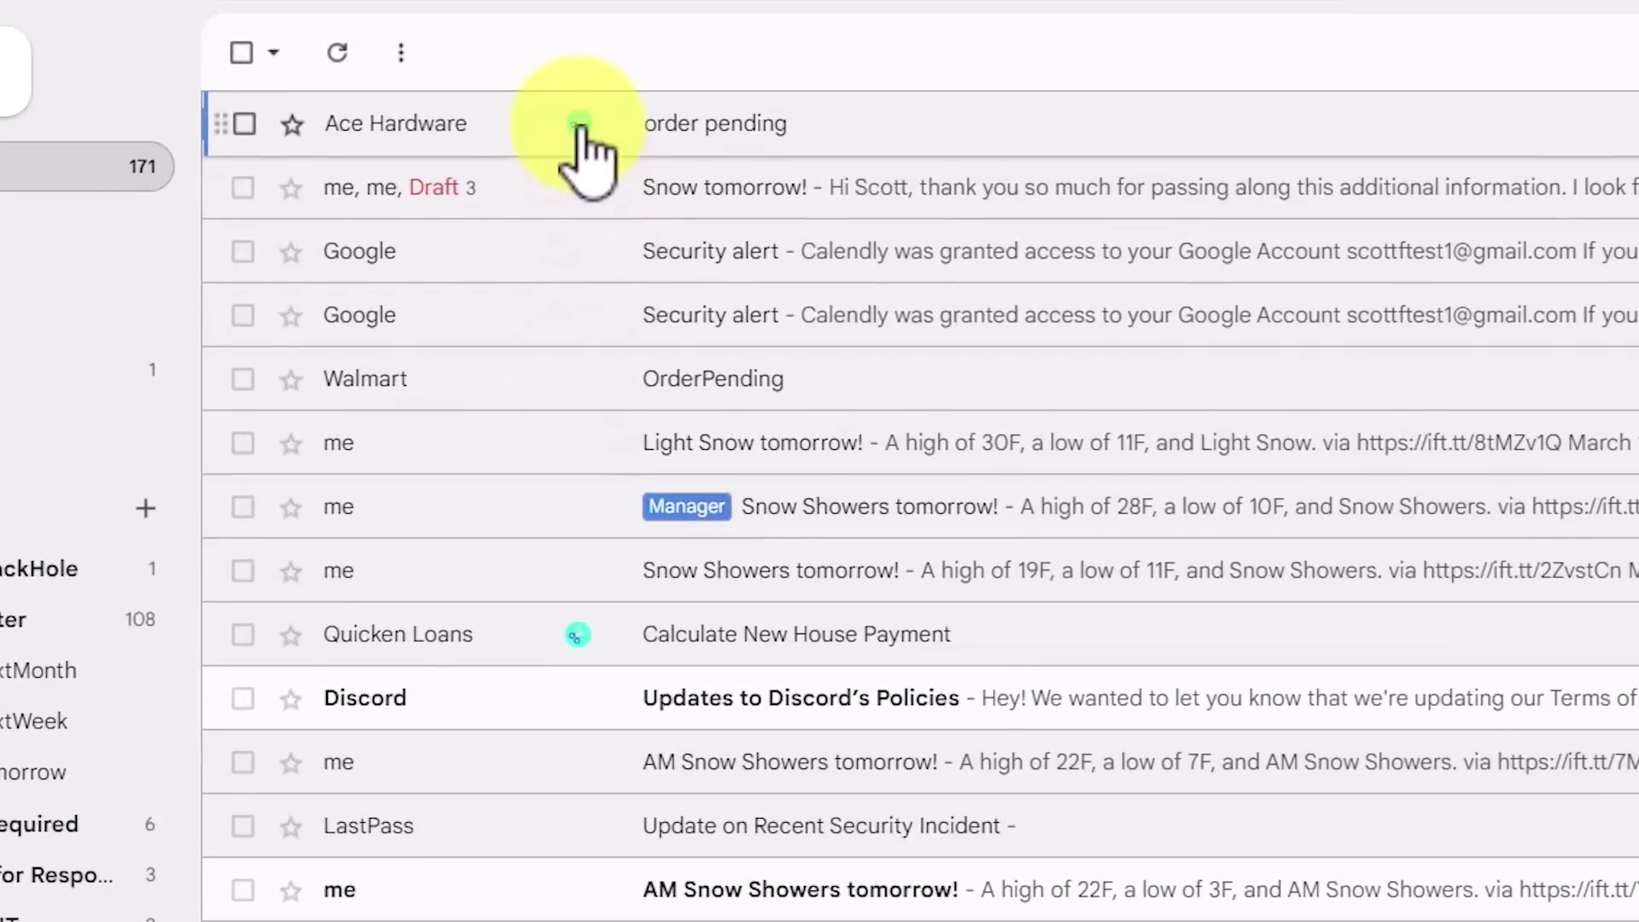
click(463, 185)
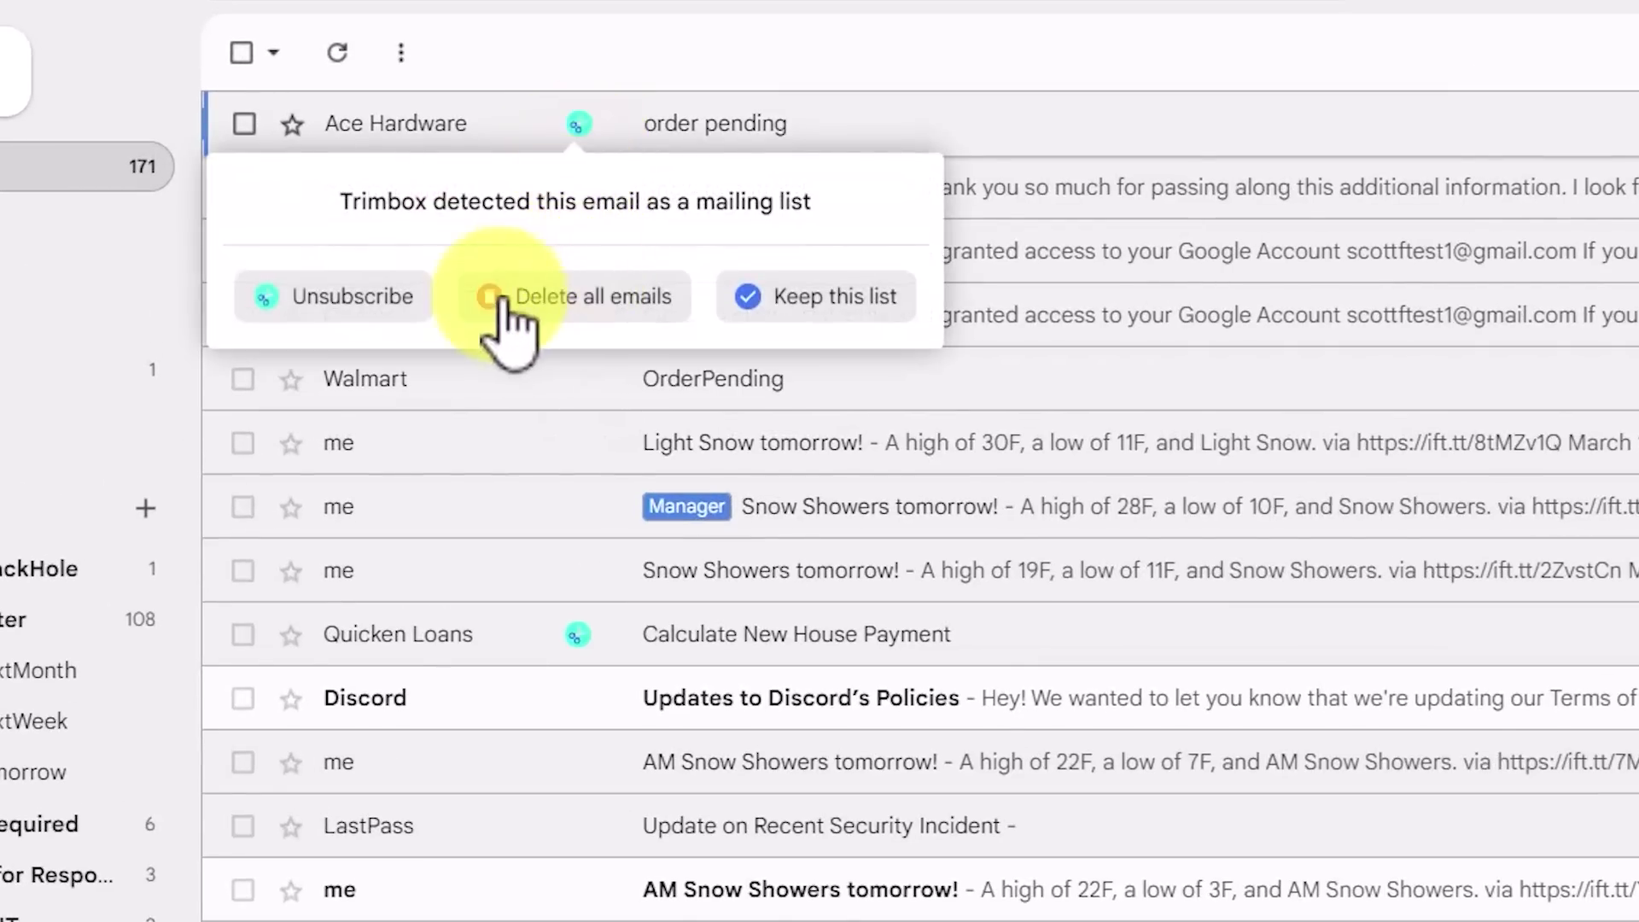
Step: Unsubscribe from the Ace Hardware list and confirm Trimbox shows it as blocked
click(316, 296)
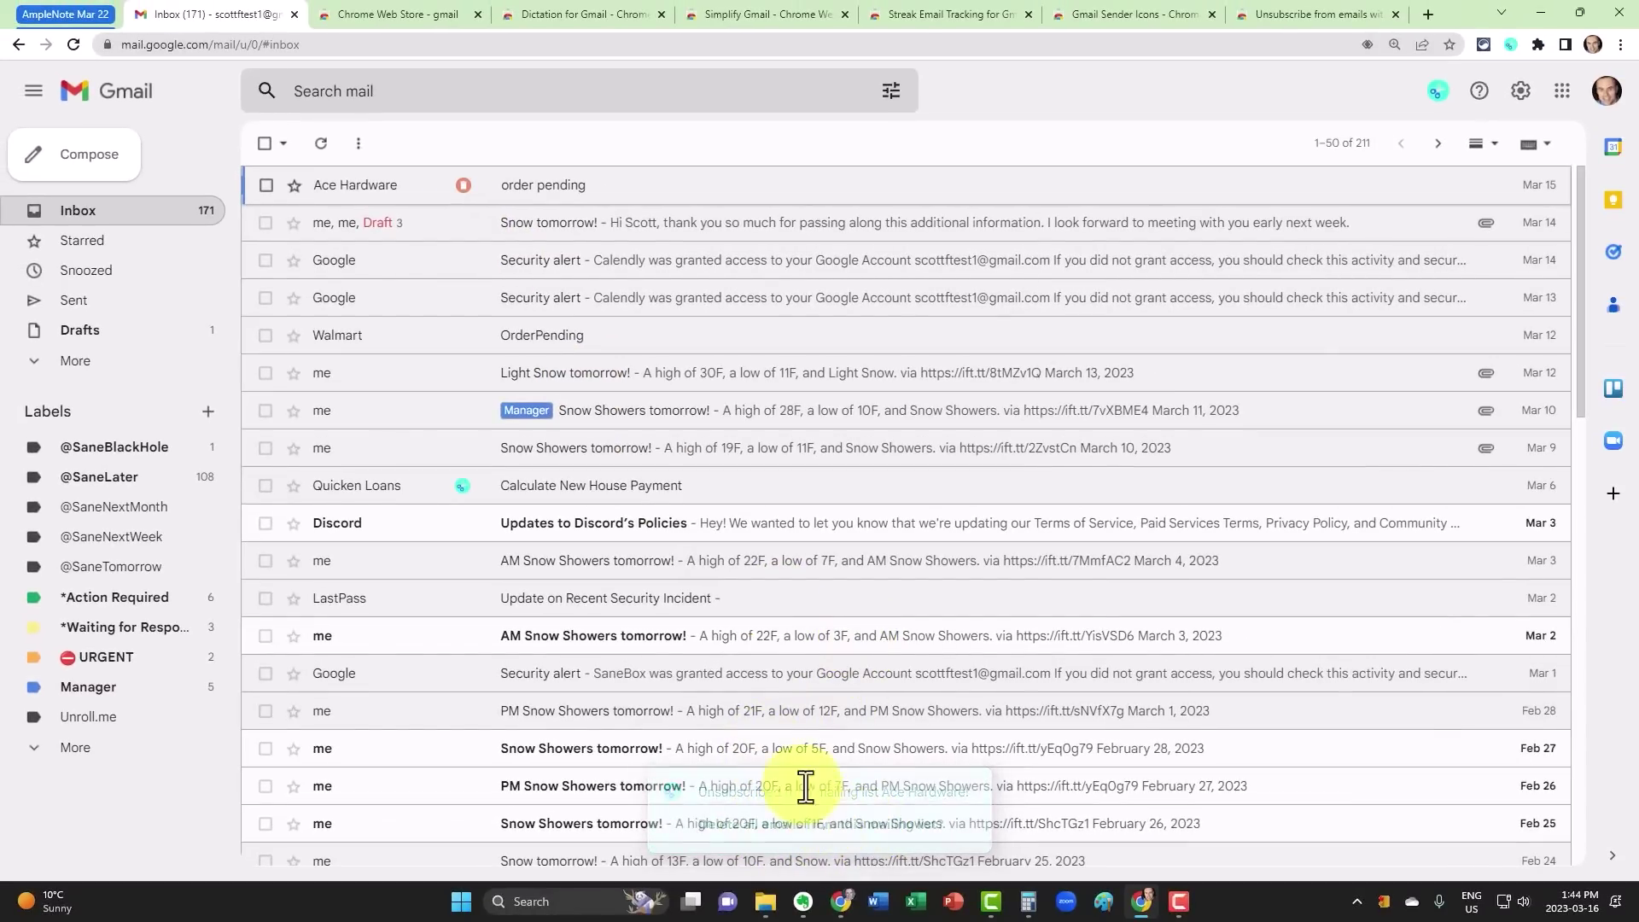
click(466, 187)
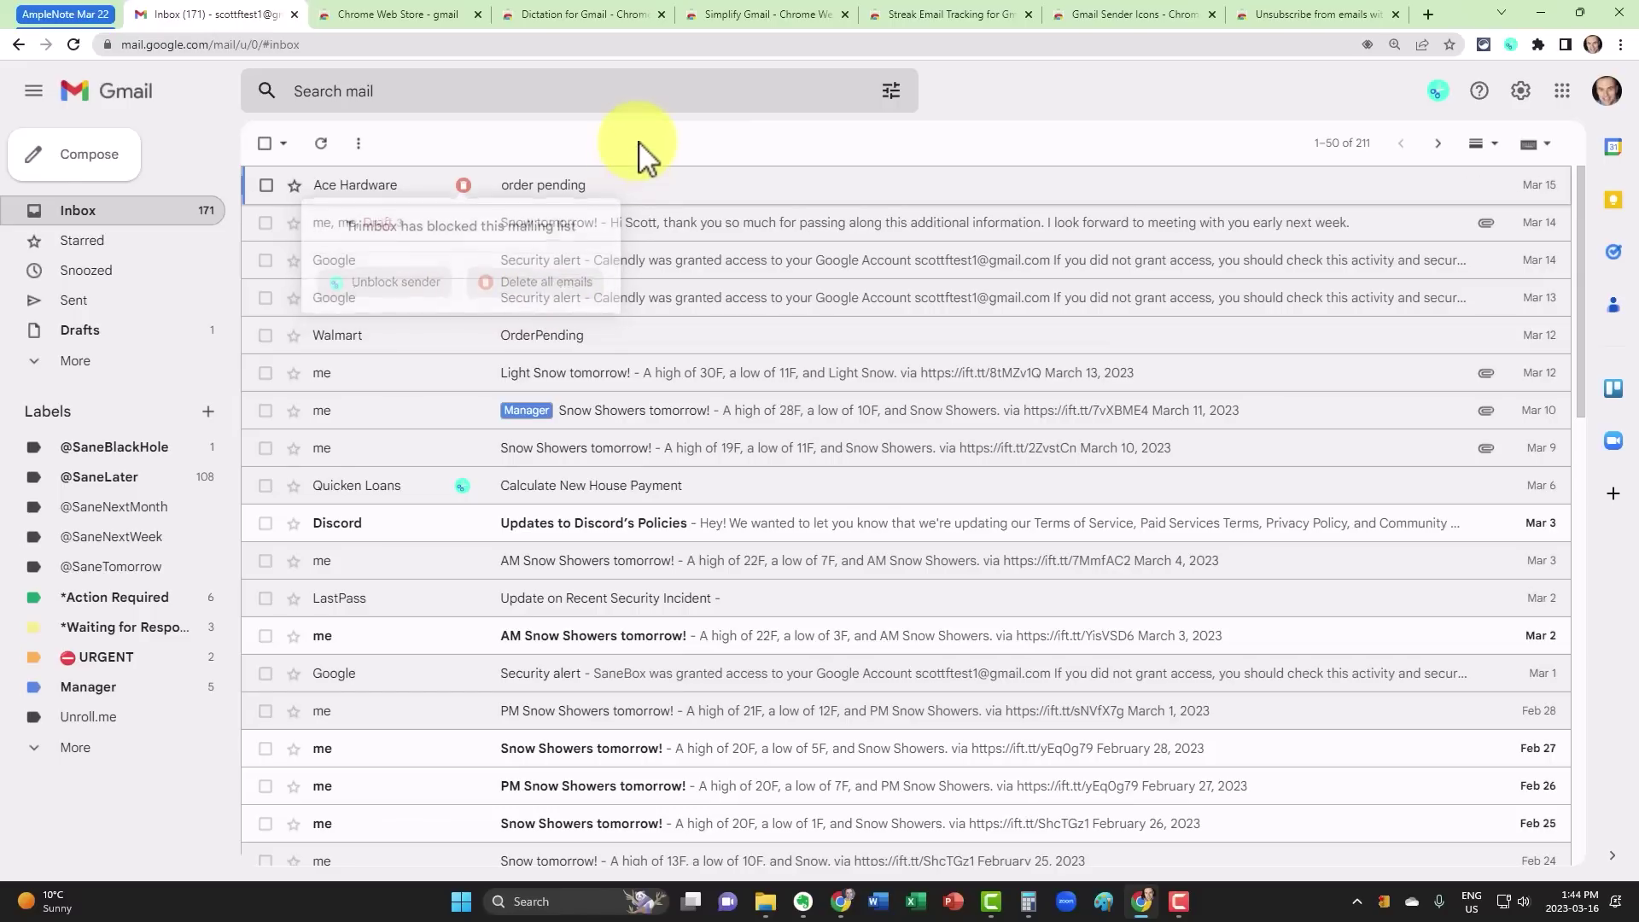
scroll(498, 376, down, 3)
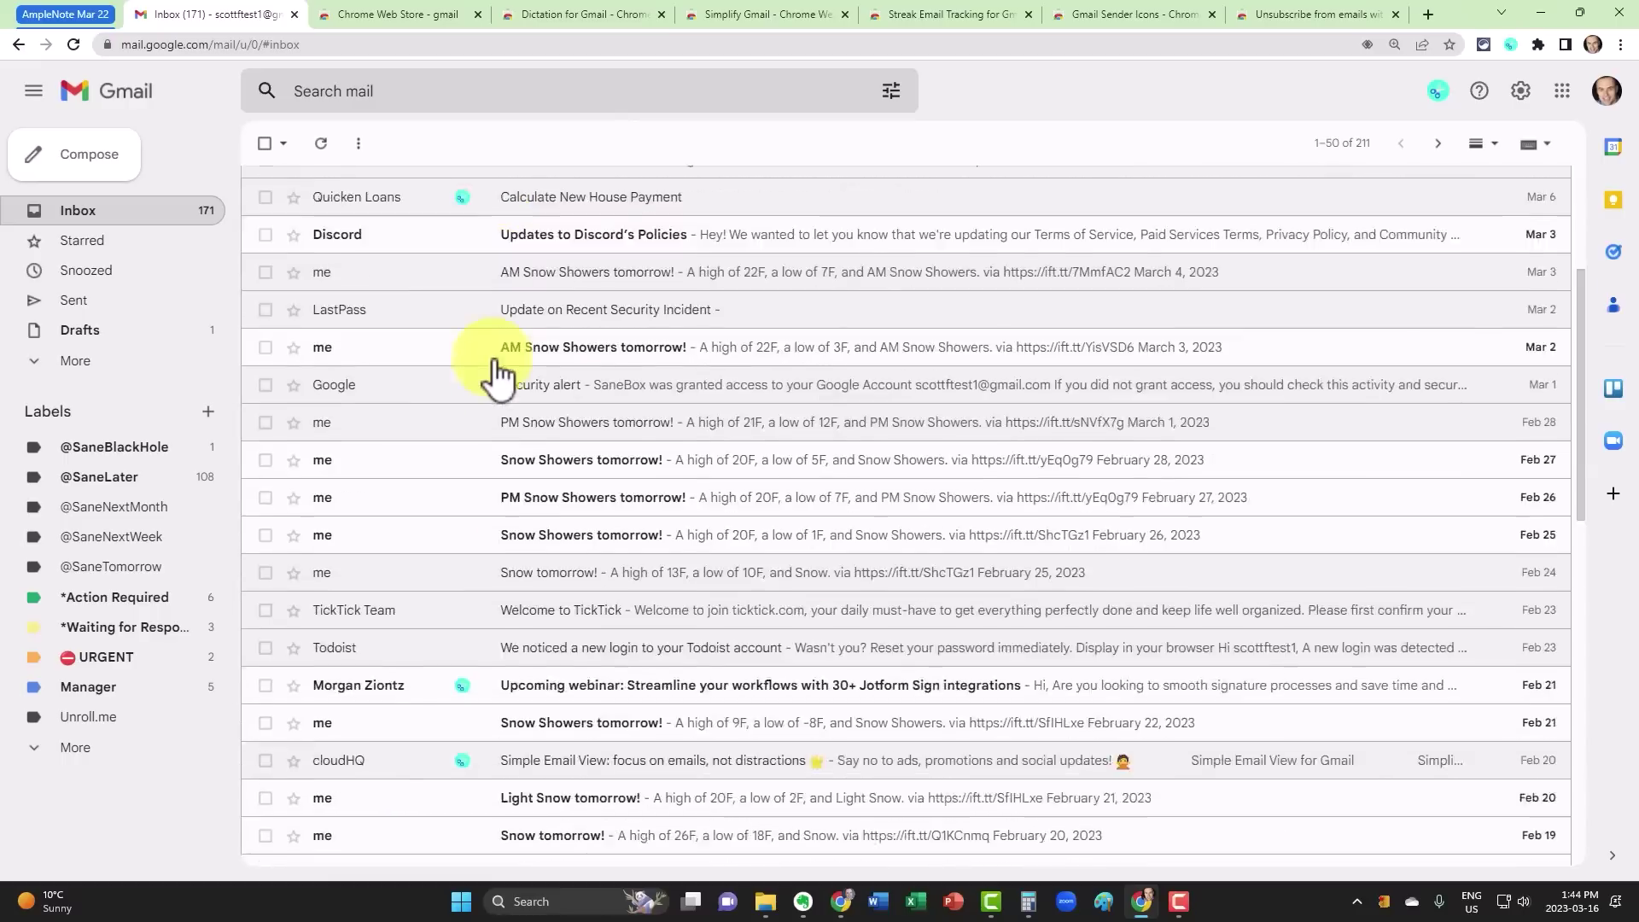
scroll(497, 375, down, 5)
scroll(498, 376, down, 6)
scroll(498, 376, up, 10)
scroll(498, 373, up, 4)
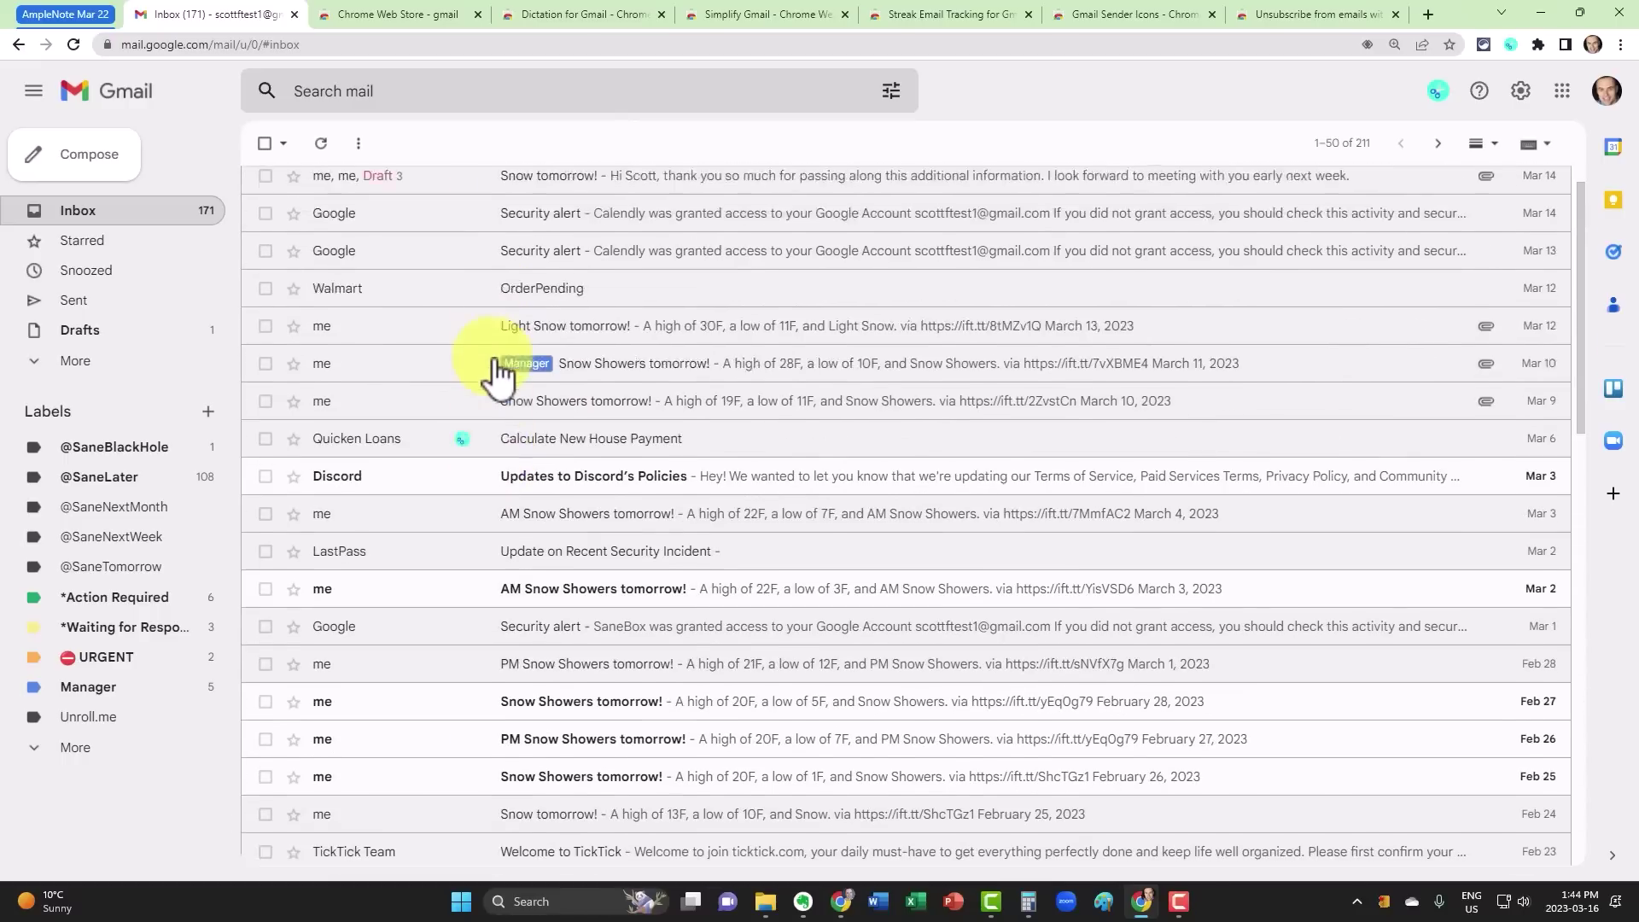
scroll(498, 373, up, 1)
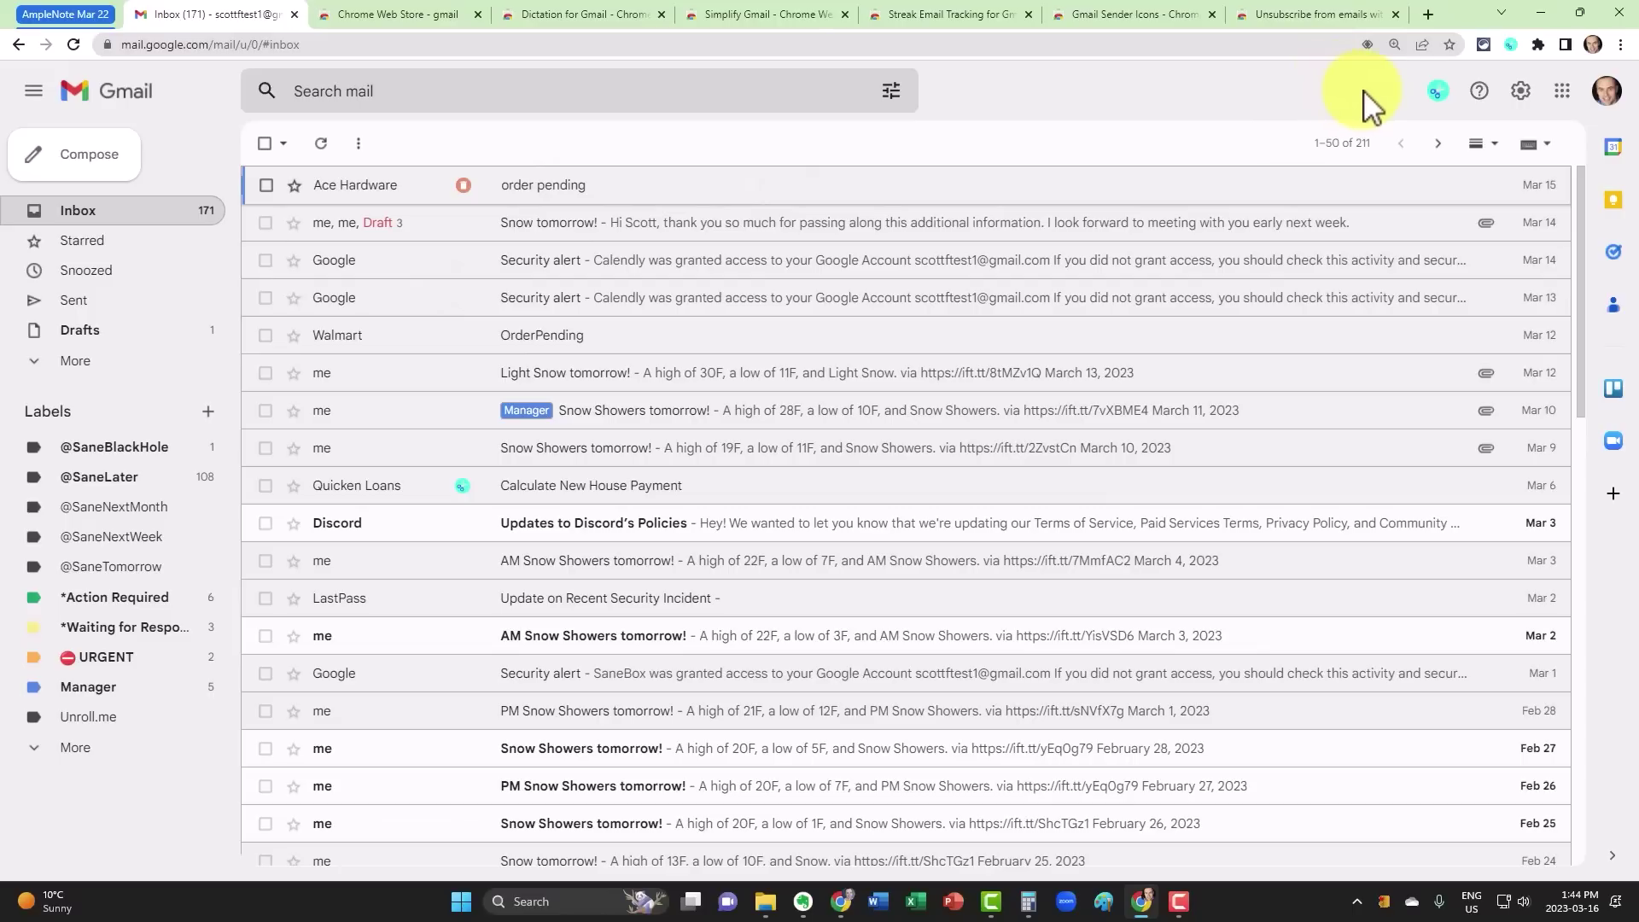
click(1441, 93)
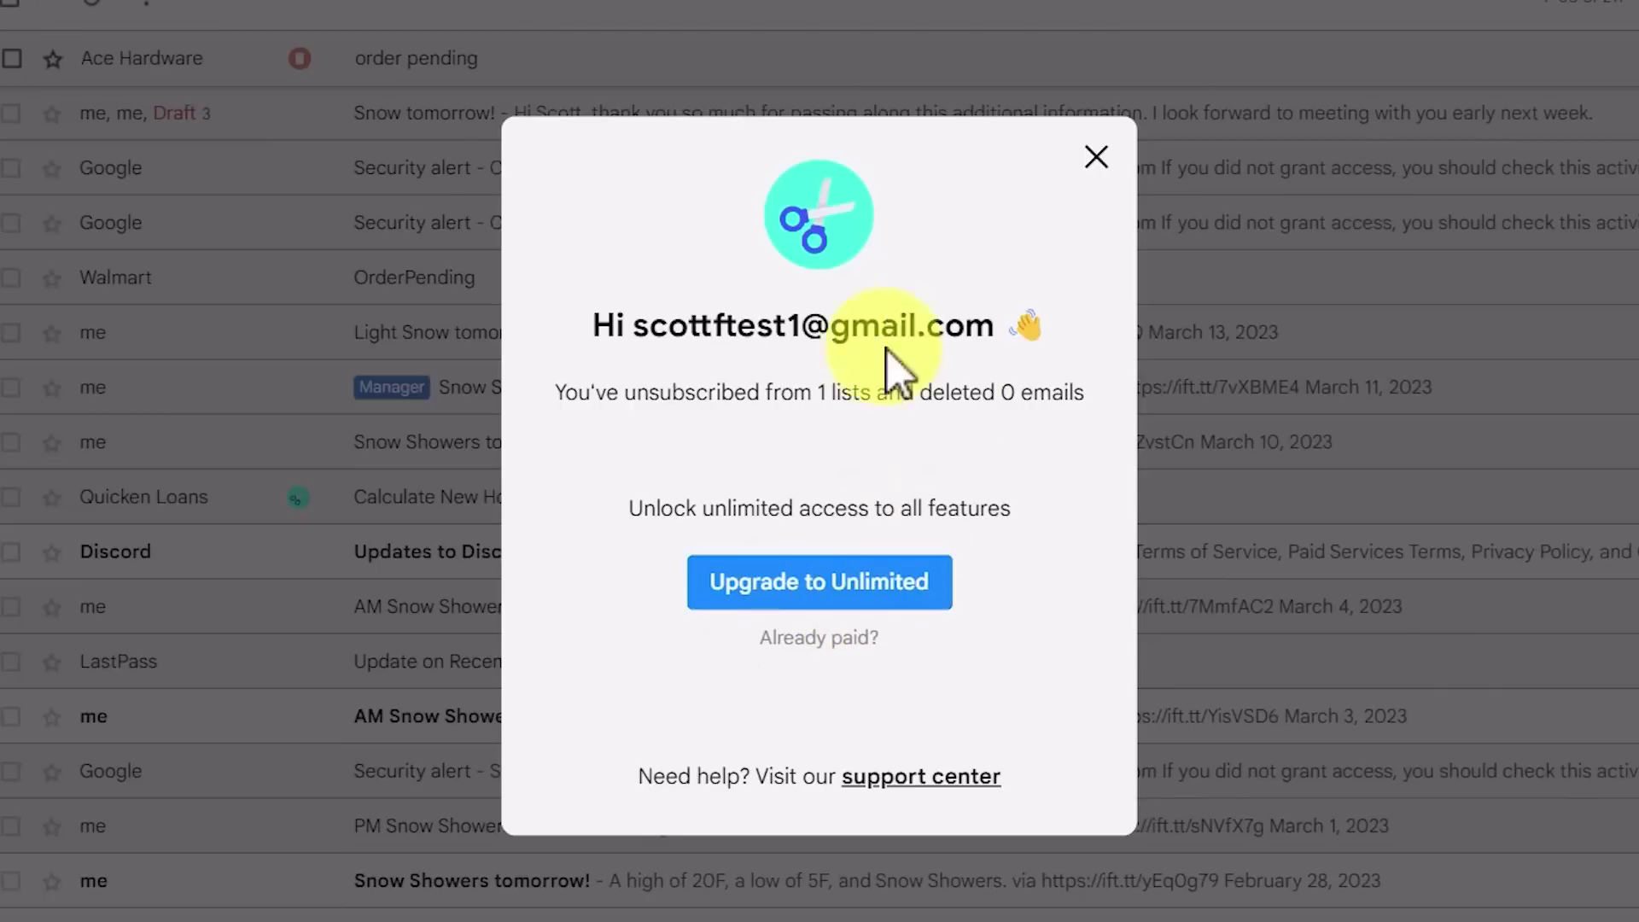
click(1097, 156)
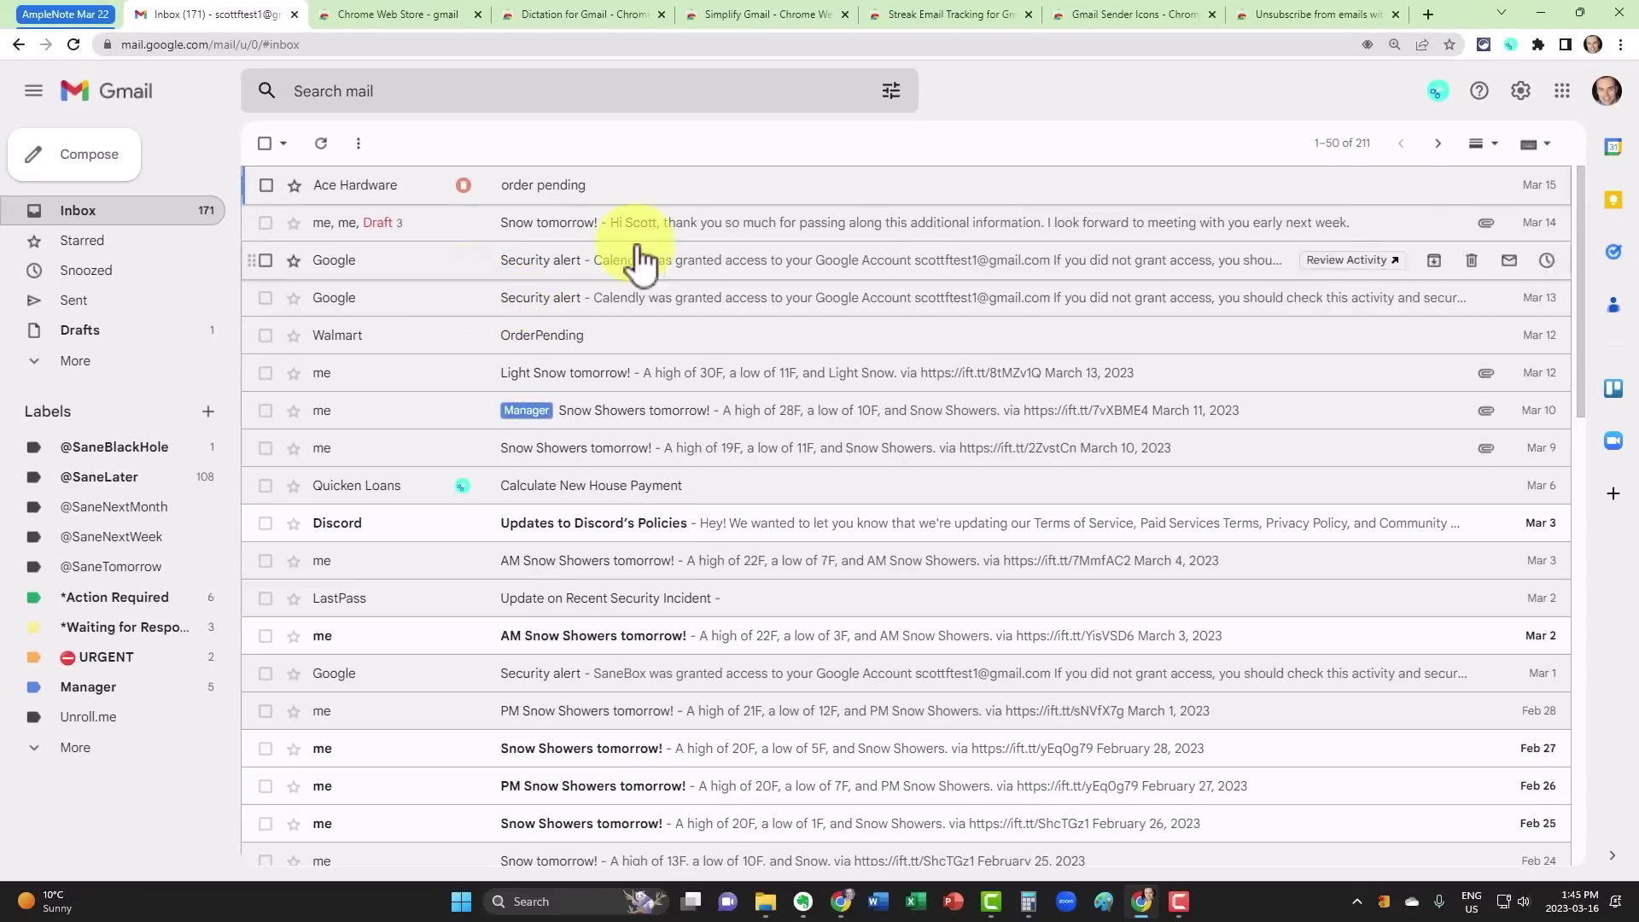
Step: Scroll the inbox, which still lists the blocked Ace Hardware email and 171 unread
scroll(491, 466, down, 6)
scroll(487, 465, up, 5)
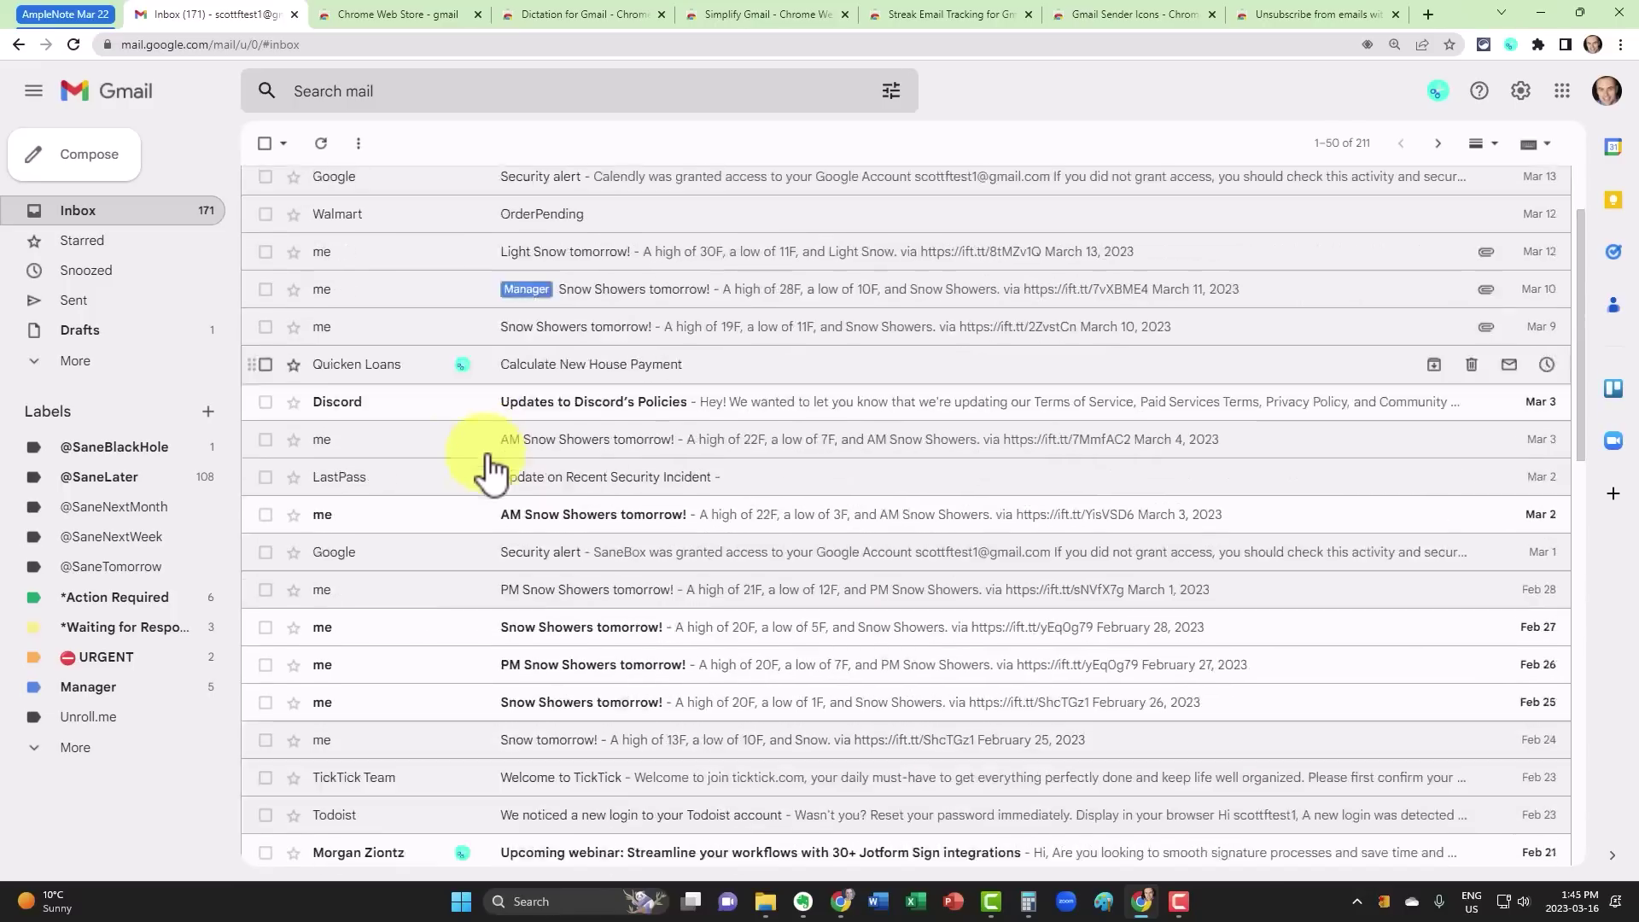
scroll(487, 409, up, 1)
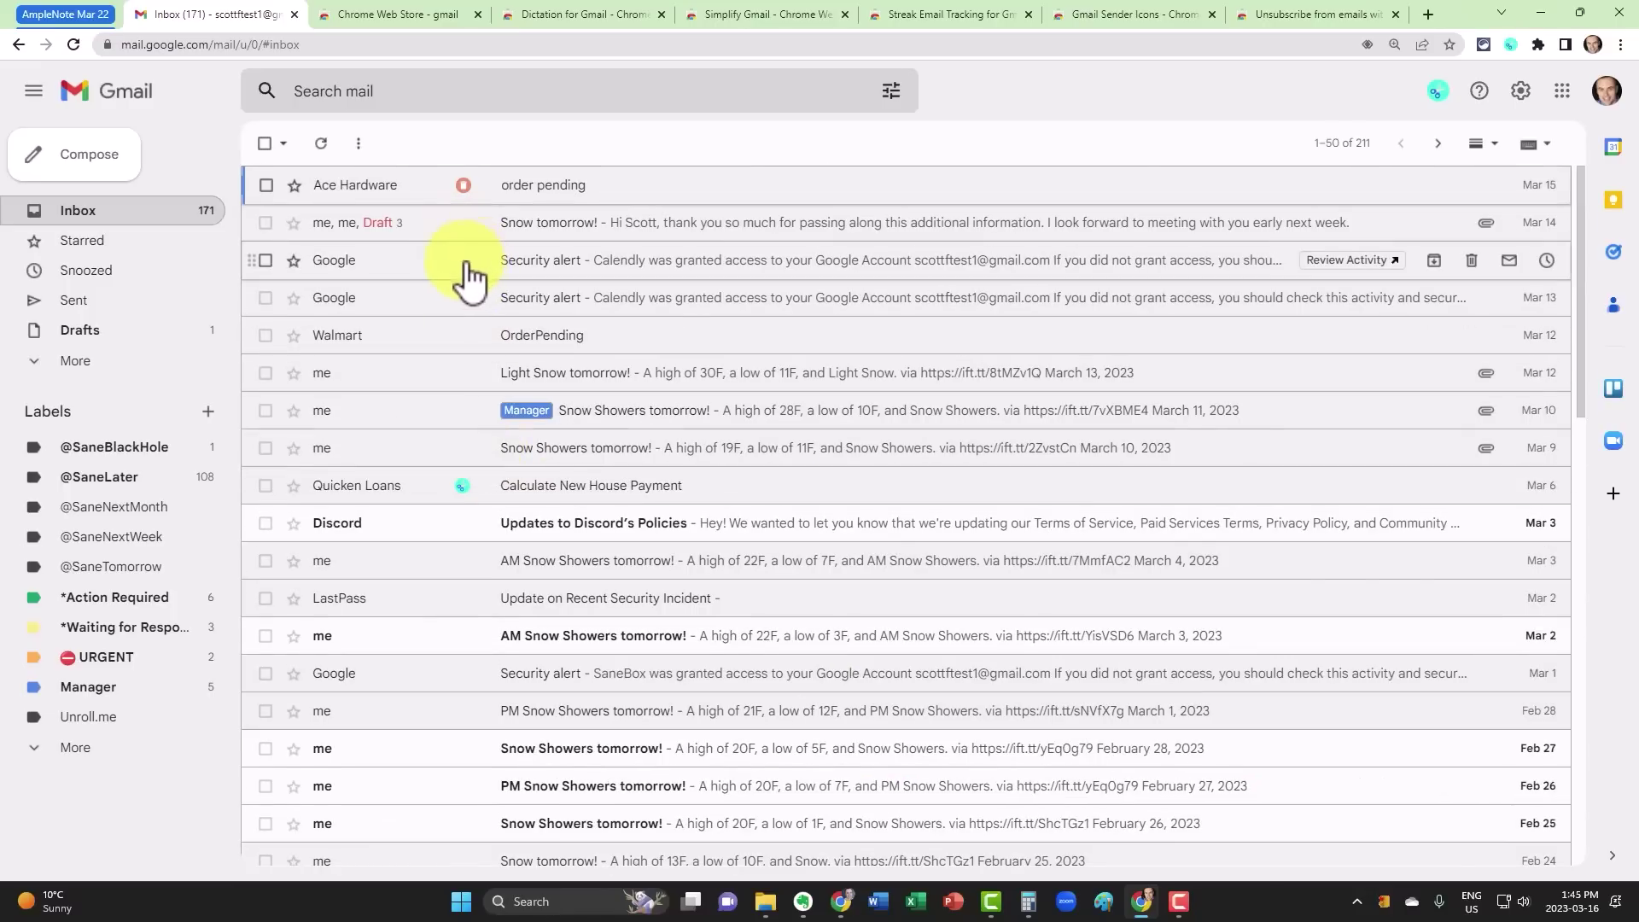